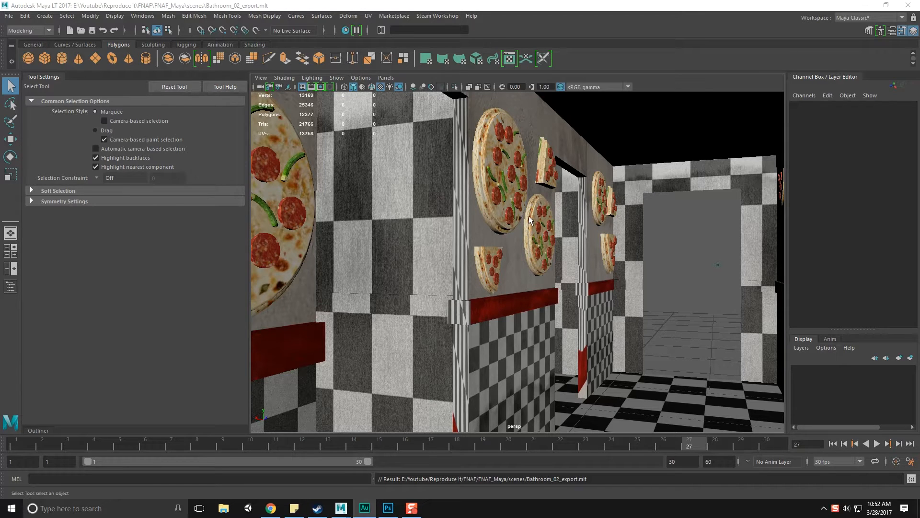
# - Select the checkered corridor wall mesh and examine the pizza decorations on the bathroom hallway walls
pyautogui.click(475, 211)
pyautogui.press('f')
pyautogui.keyDown('alt'); pyautogui.moveTo(468, 199); pyautogui.dragTo(590, 268); pyautogui.keyUp('alt')
pyautogui.keyDown('alt'); pyautogui.moveTo(501, 199); pyautogui.dragTo(578, 175); pyautogui.keyUp('alt')
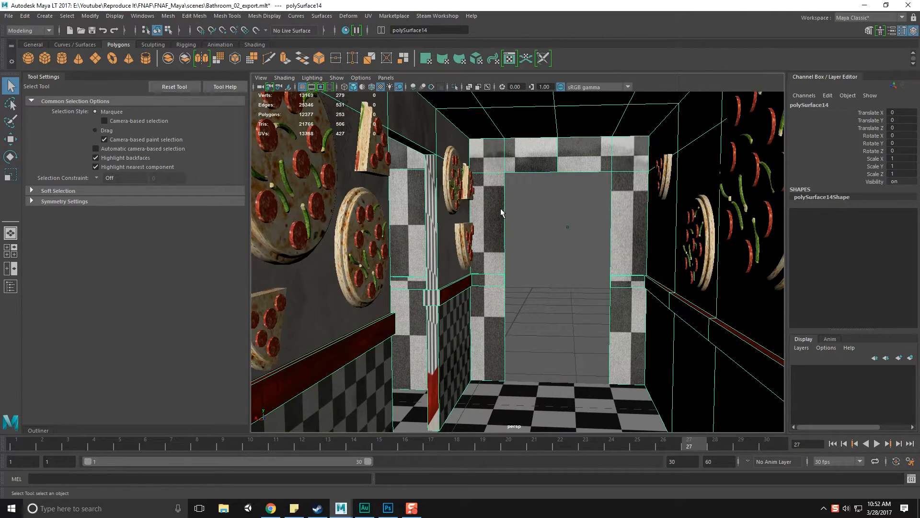
pyautogui.keyDown('alt'); pyautogui.moveTo(450, 218); pyautogui.dragTo(377, 386); pyautogui.keyUp('alt')
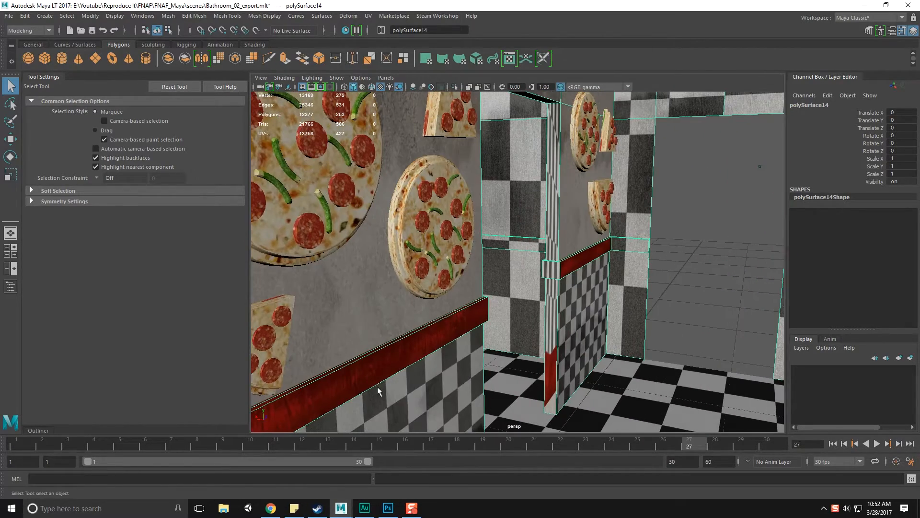
# - Switch to Chrome and view the Restrooms reference image at full size to study the wall pizzas and tiles
pyautogui.click(271, 508)
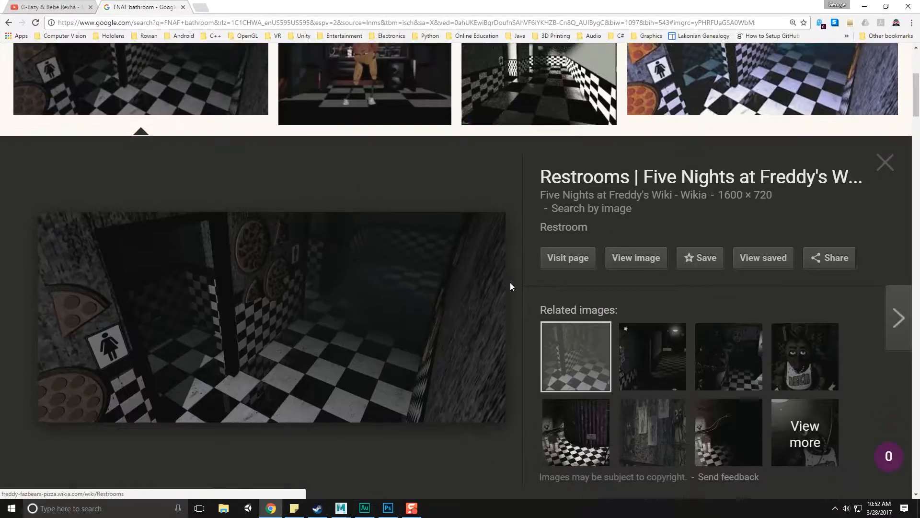
pyautogui.click(623, 259)
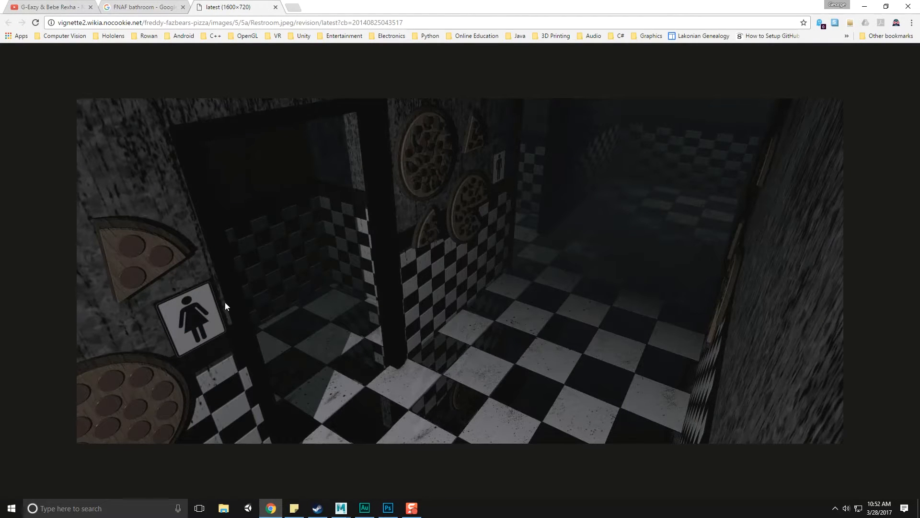
pyautogui.doubleClick(493, 14)
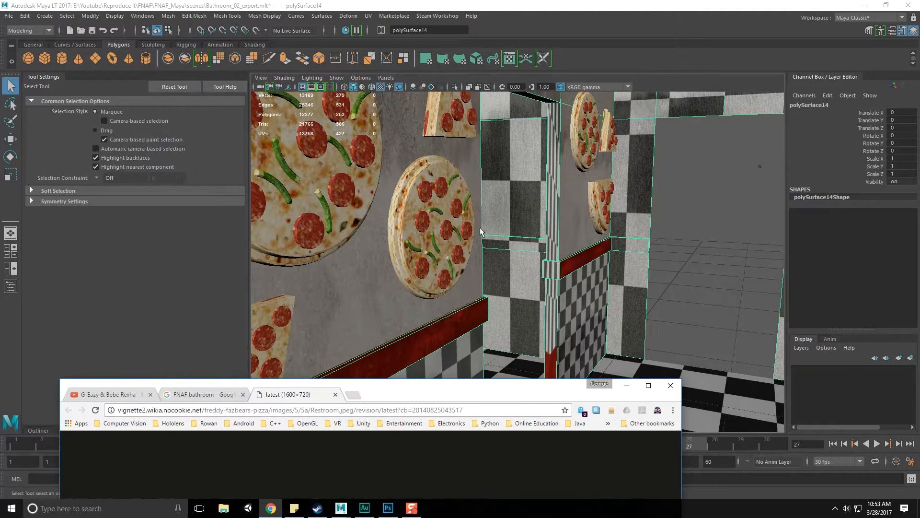
pyautogui.moveTo(547, 388); pyautogui.dragTo(551, 2)
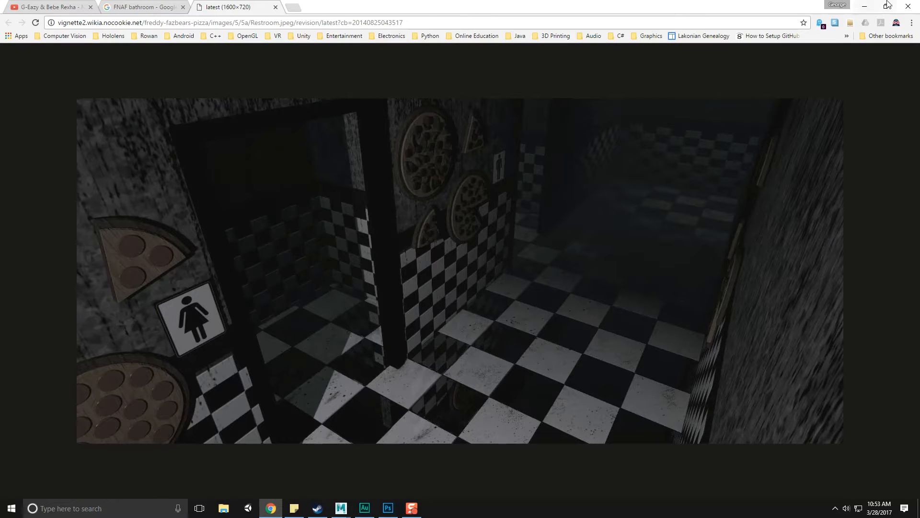
pyautogui.click(864, 6)
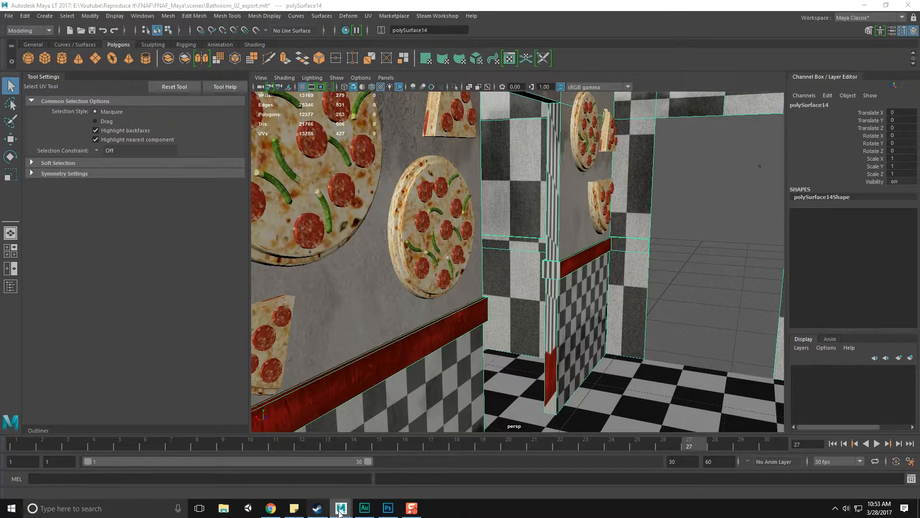
# - Switch to Photoshop and inspect the crust area of the Pizza.psd texture under its UV wireframe
pyautogui.click(387, 508)
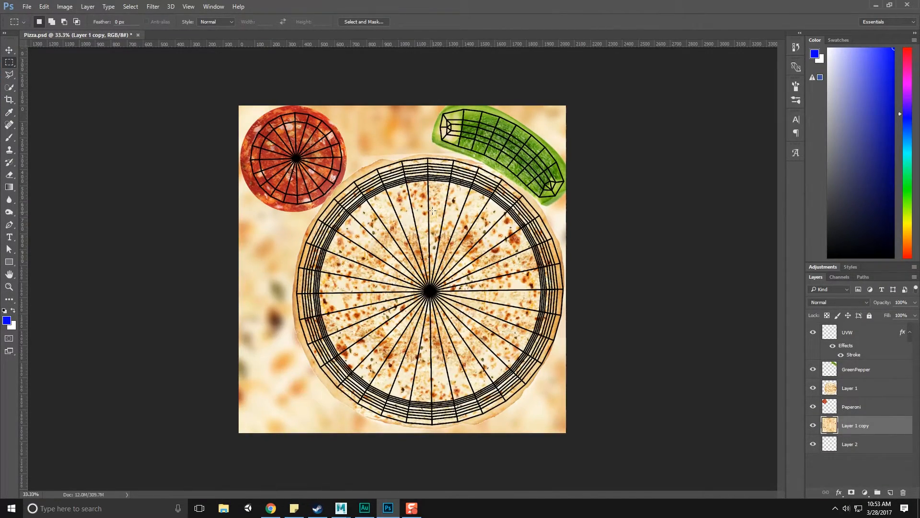
pyautogui.keyDown('alt'); pyautogui.scroll(5, 433, 210); pyautogui.keyUp('alt')
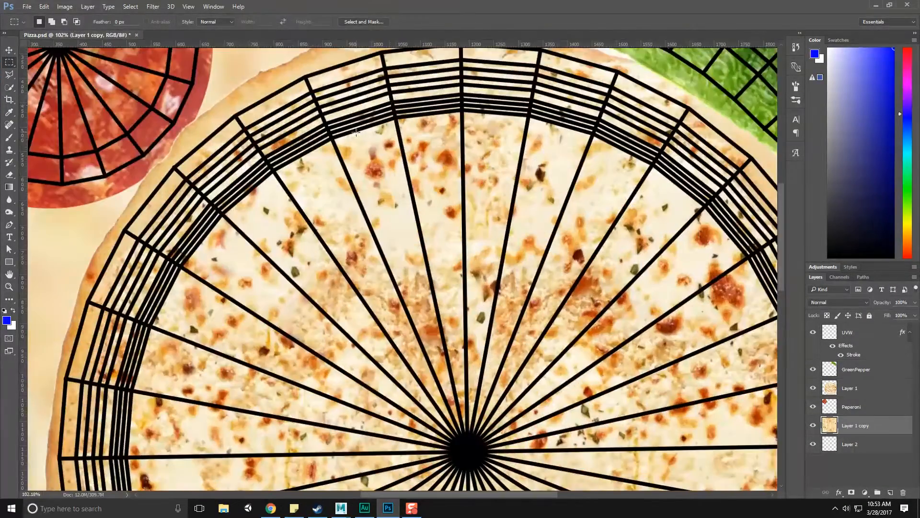
pyautogui.click(876, 5)
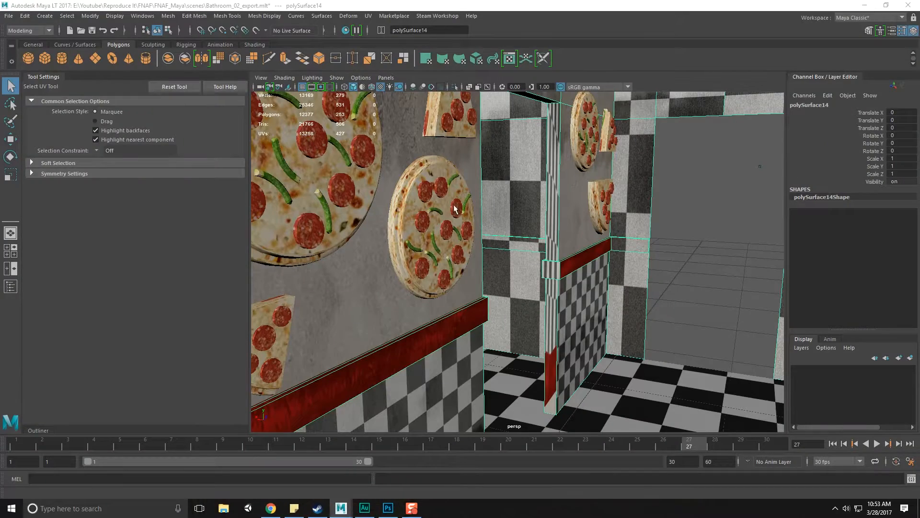
# - Open the UV Editor for the smaller round wall pizza and select a full edge loop near the crust in edge mode
pyautogui.click(509, 58)
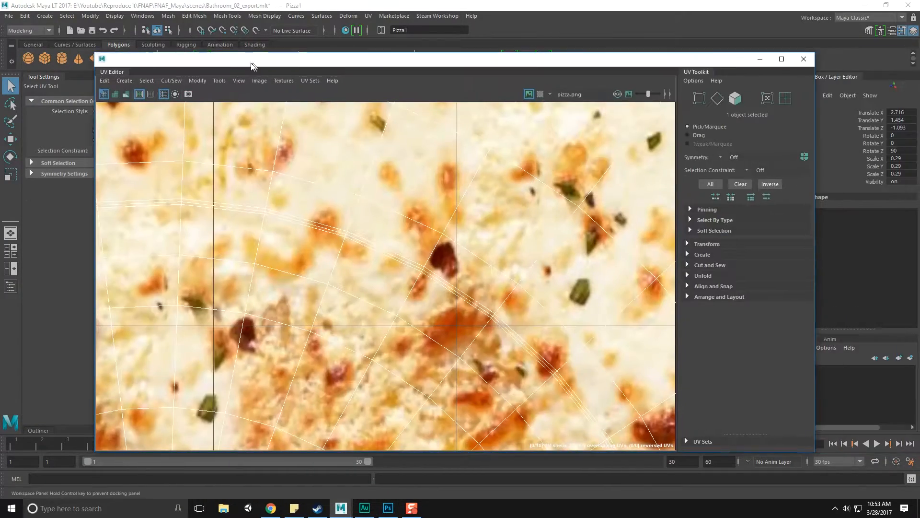
pyautogui.moveTo(450, 63); pyautogui.dragTo(584, 63)
pyautogui.scroll(-2, 616, 157)
pyautogui.keyDown('alt'); pyautogui.moveTo(615, 157); pyautogui.dragTo(504, 255, button='middle'); pyautogui.keyUp('alt')
pyautogui.keyDown('alt'); pyautogui.moveTo(645, 177); pyautogui.dragTo(503, 292, button='middle'); pyautogui.keyUp('alt')
pyautogui.moveTo(510, 234); pyautogui.dragTo(503, 222, button='right')
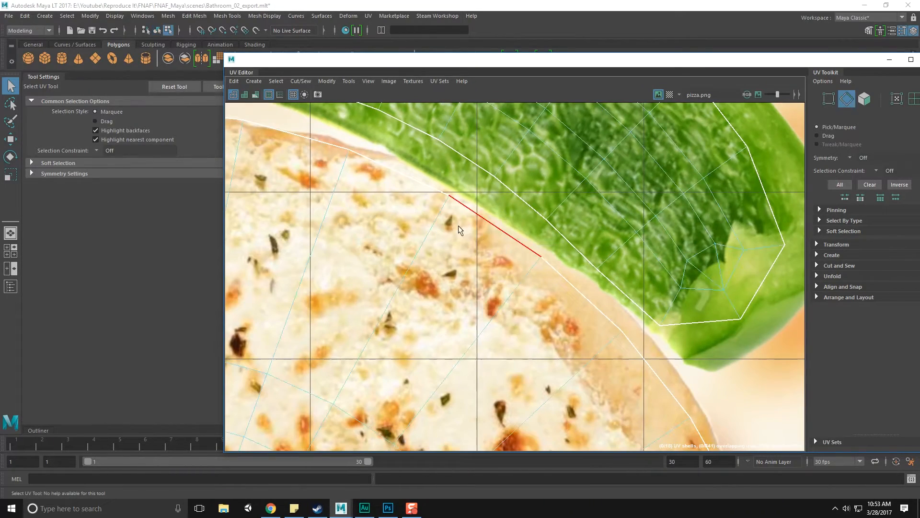
pyautogui.doubleClick(479, 222)
# - Move the UV Editor aside and select the edge loop around the pizza's side in the 3D view
pyautogui.moveTo(474, 62); pyautogui.dragTo(919, 66)
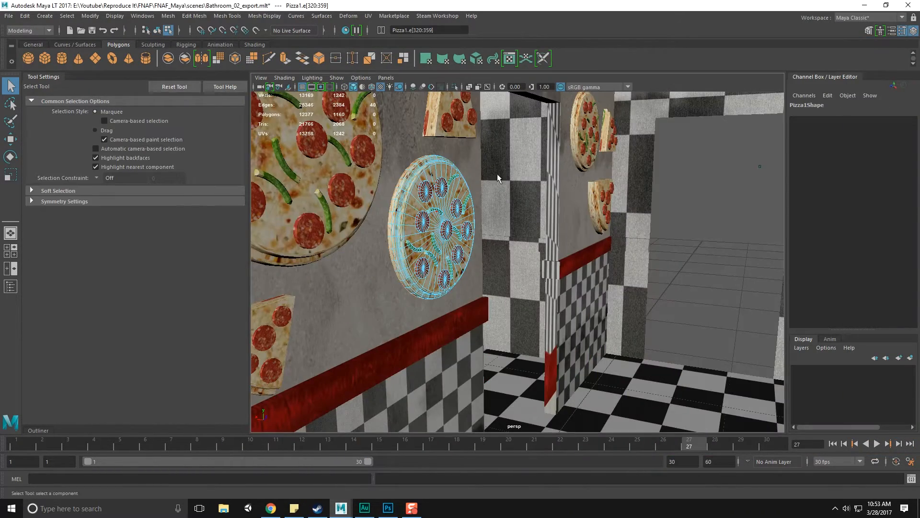
pyautogui.scroll(5, 496, 174)
pyautogui.keyDown('alt'); pyautogui.moveTo(407, 193); pyautogui.dragTo(434, 198, button='middle'); pyautogui.keyUp('alt')
pyautogui.scroll(-3, 434, 197)
pyautogui.keyDown('alt'); pyautogui.moveTo(434, 197); pyautogui.dragTo(413, 157); pyautogui.keyUp('alt')
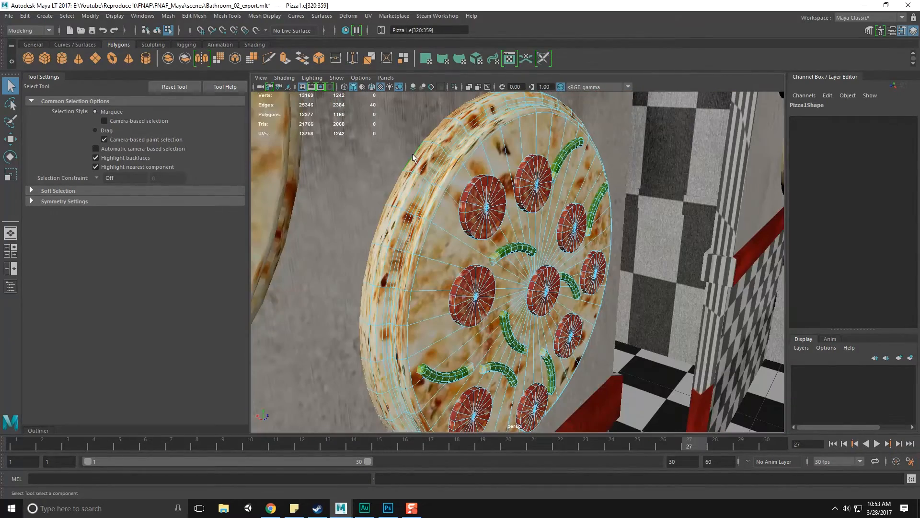
pyautogui.scroll(3, 438, 176)
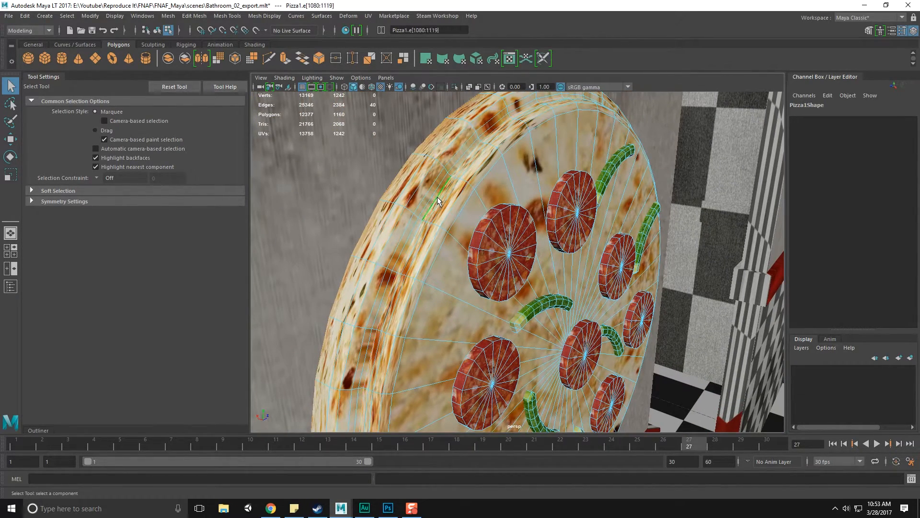
# - Bring back the UV Editor and scale the edge loops of the pizza's clustered inner UV ring outward from the centre
pyautogui.moveTo(919, 65); pyautogui.dragTo(183, 57)
pyautogui.scroll(-4, 308, 298)
pyautogui.keyDown('alt'); pyautogui.moveTo(269, 335); pyautogui.dragTo(428, 194, button='middle'); pyautogui.keyUp('alt')
pyautogui.scroll(5, 430, 301)
pyautogui.scroll(1, 447, 174)
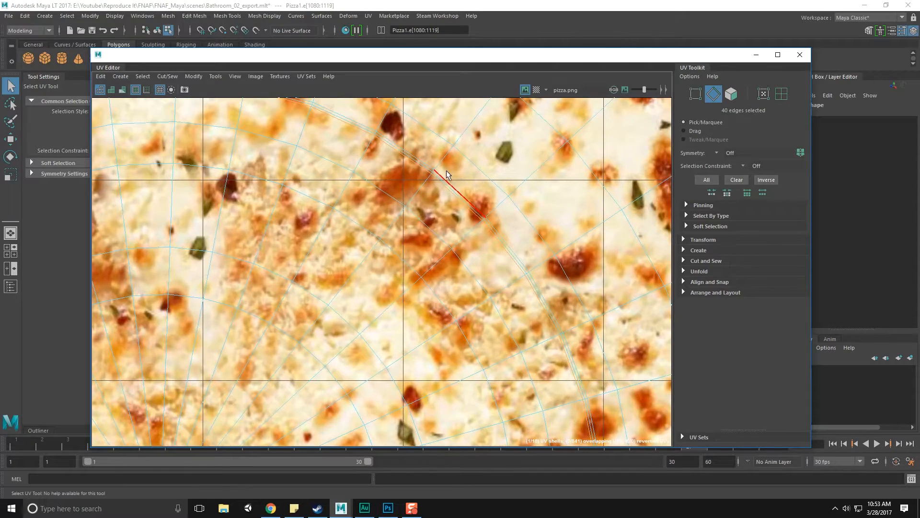
pyautogui.scroll(-5, 431, 240)
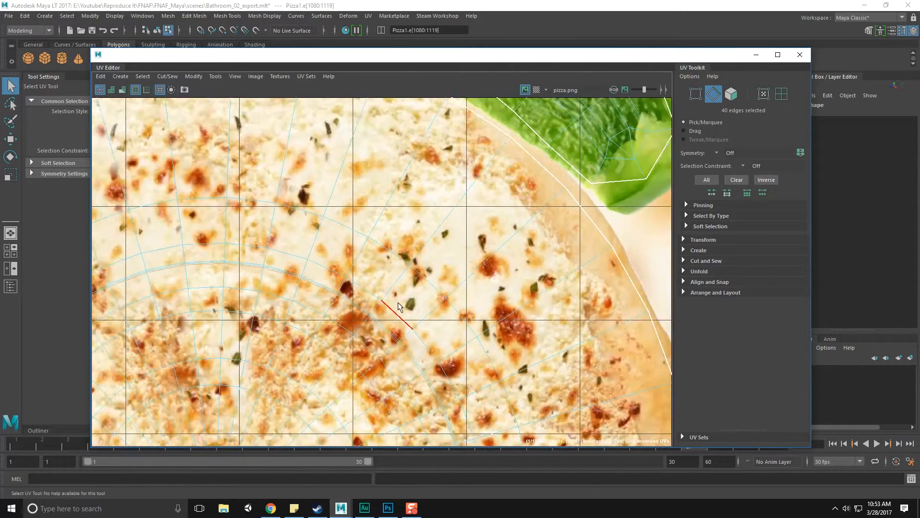
pyautogui.click(418, 290)
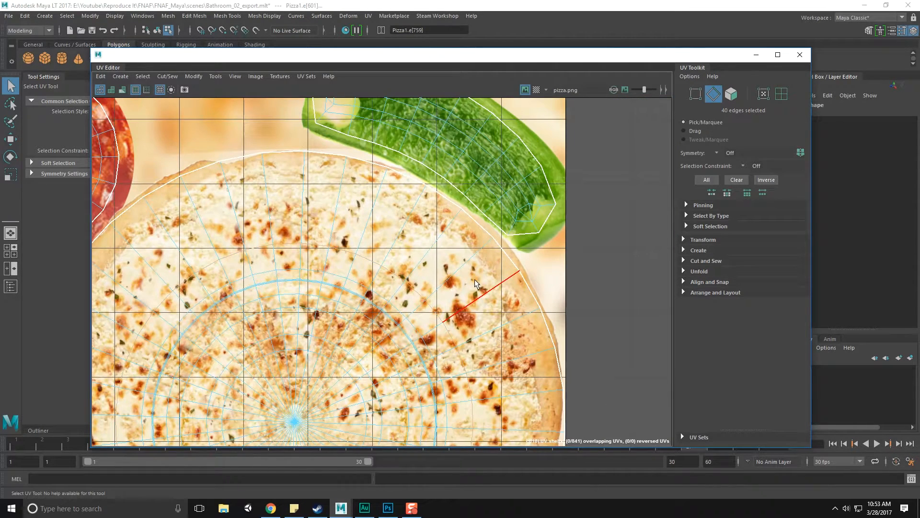
pyautogui.press('r')
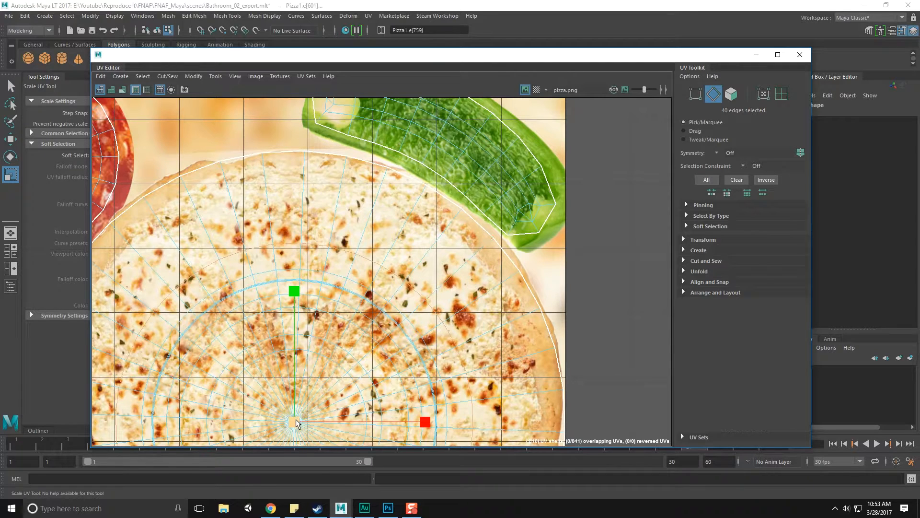
pyautogui.moveTo(297, 423); pyautogui.dragTo(342, 418)
pyautogui.click(398, 310)
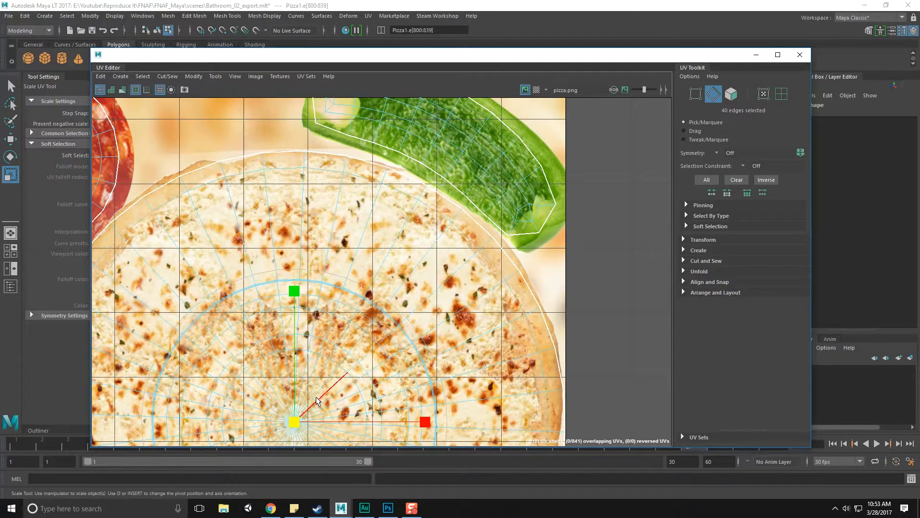
pyautogui.moveTo(294, 422); pyautogui.dragTo(375, 422)
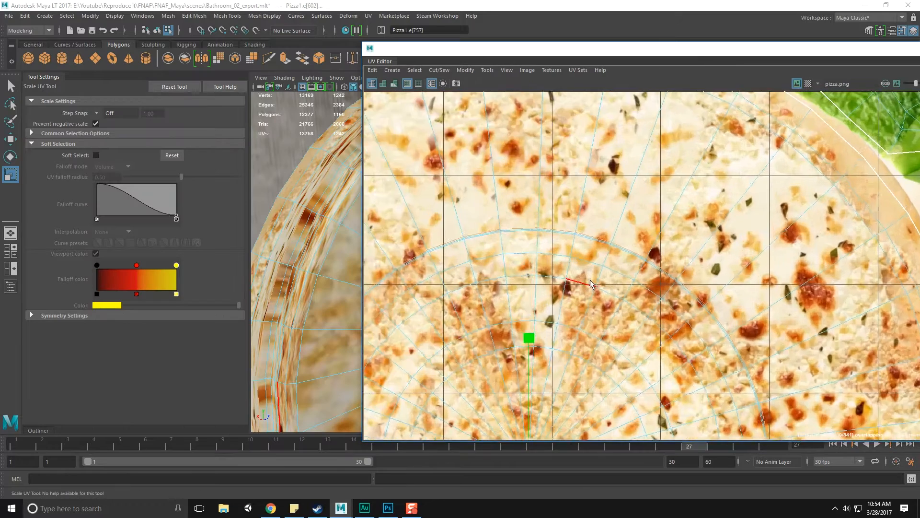
# - Scale the remaining edge loop of the inner UV ring outward until it lies near the crust
pyautogui.scroll(3, 590, 284)
pyautogui.click(585, 201)
pyautogui.keyDown('shift'); pyautogui.doubleClick(585, 202); pyautogui.keyUp('shift')
pyautogui.scroll(-9, 582, 331)
pyautogui.keyDown('alt'); pyautogui.moveTo(581, 331); pyautogui.dragTo(589, 289, button='middle'); pyautogui.keyUp('alt')
pyautogui.moveTo(550, 406); pyautogui.dragTo(638, 422)
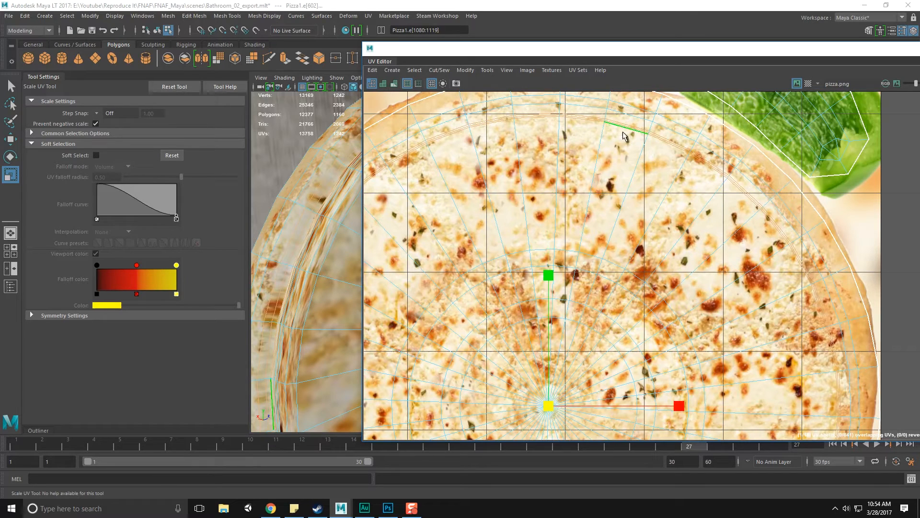
pyautogui.moveTo(550, 411); pyautogui.dragTo(549, 411)
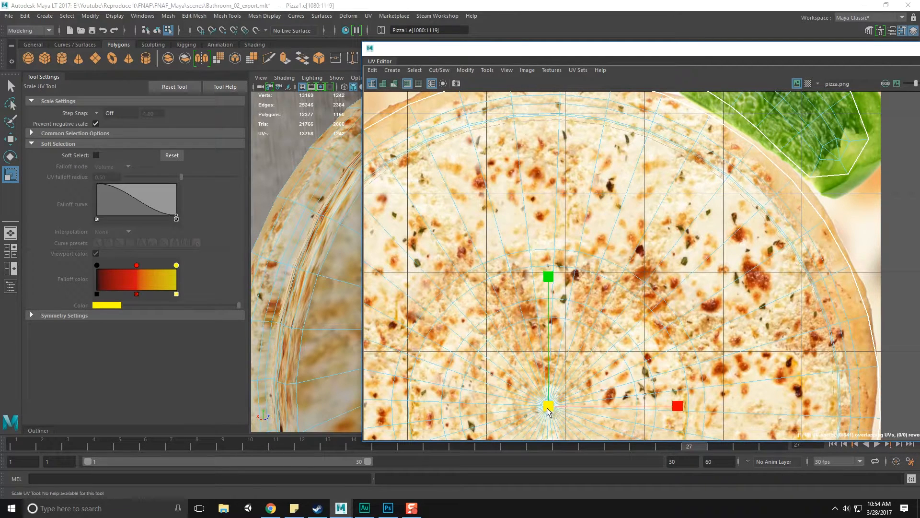
# - Rescale individual UV edge loops near the crust slightly to separate them from each other
pyautogui.click(622, 136)
pyautogui.moveTo(622, 135); pyautogui.dragTo(553, 409)
pyautogui.doubleClick(627, 126)
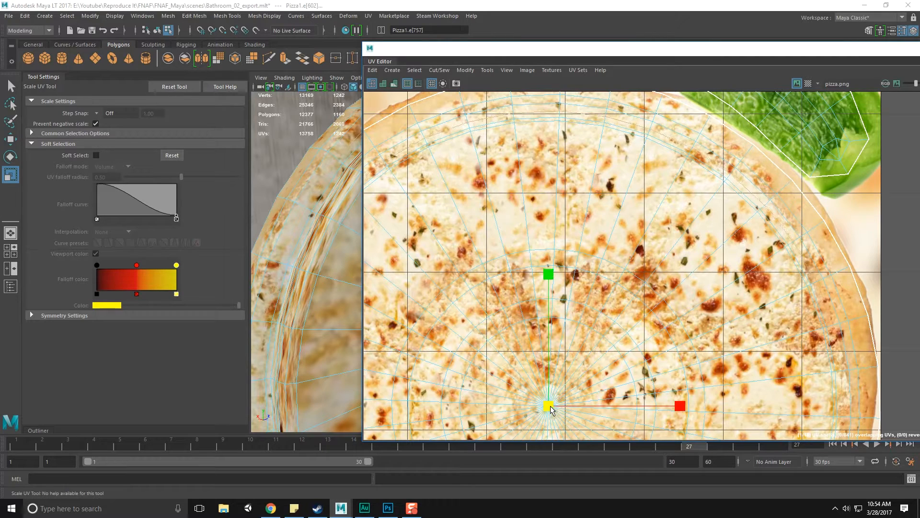
pyautogui.click(626, 132)
pyautogui.doubleClick(626, 134)
pyautogui.moveTo(550, 410); pyautogui.dragTo(551, 410)
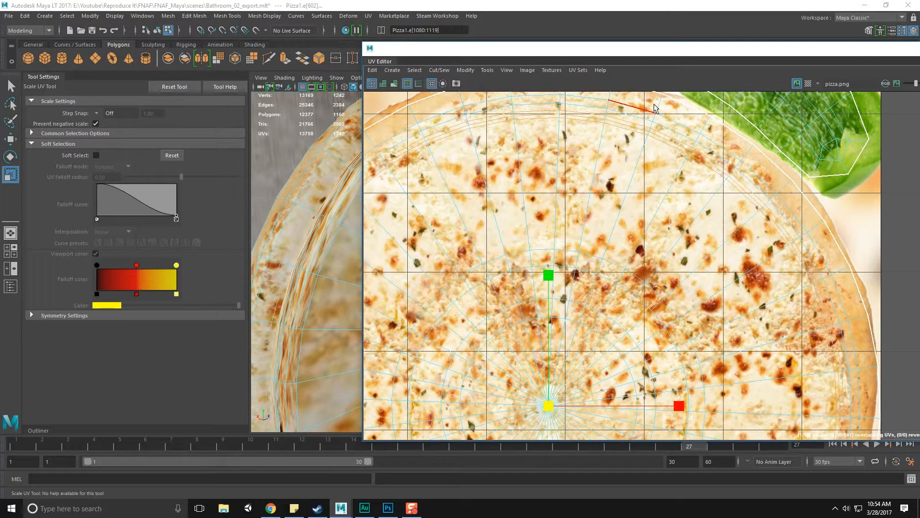
# - Fine-tune the scale of each neighbouring UV edge loop so the rings are evenly spaced inside the crust
pyautogui.keyDown('alt'); pyautogui.moveTo(628, 126); pyautogui.dragTo(615, 160, button='middle'); pyautogui.keyUp('alt')
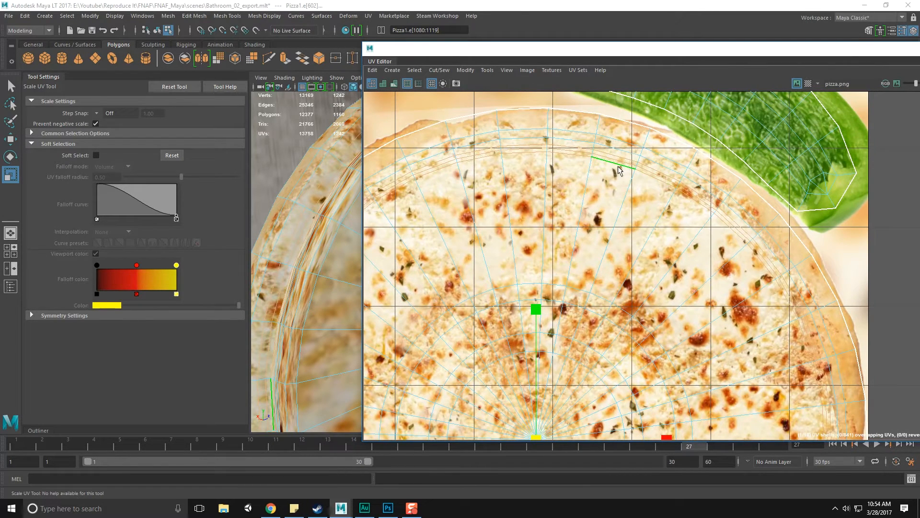
pyautogui.click(627, 152)
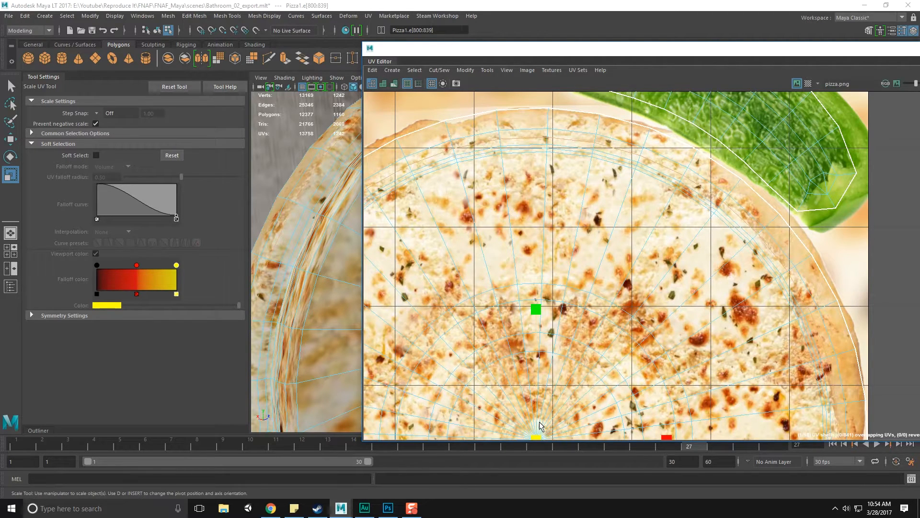
pyautogui.keyDown('alt'); pyautogui.moveTo(537, 424); pyautogui.dragTo(544, 400, button='middle'); pyautogui.keyUp('alt')
pyautogui.moveTo(543, 418); pyautogui.dragTo(548, 422)
pyautogui.click(632, 138)
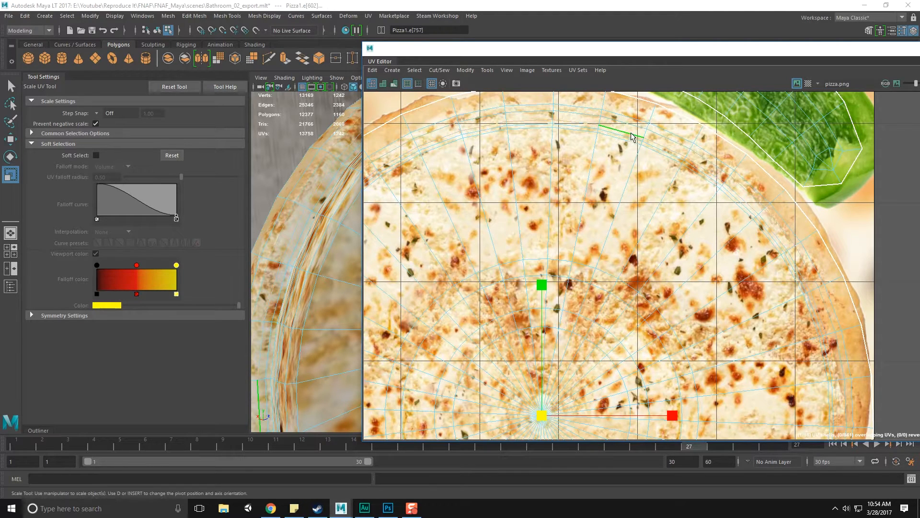
pyautogui.moveTo(542, 415); pyautogui.dragTo(544, 416)
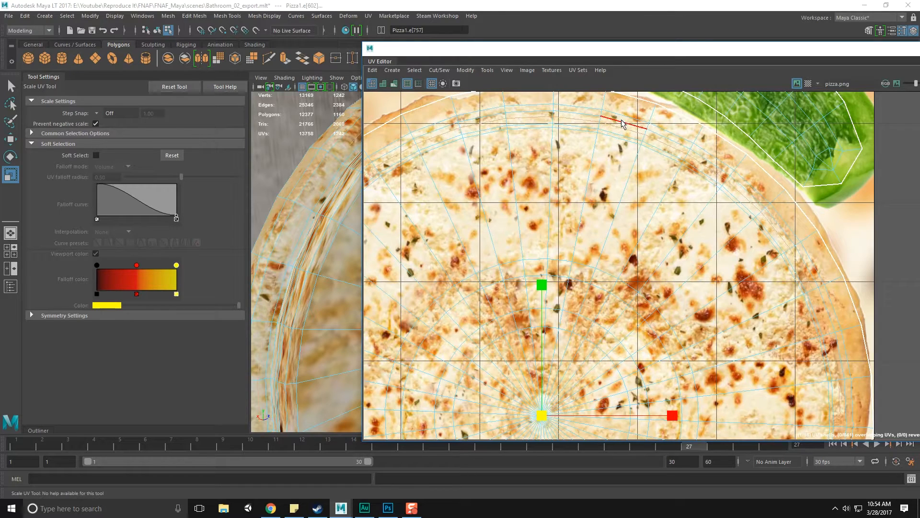
pyautogui.doubleClick(624, 139)
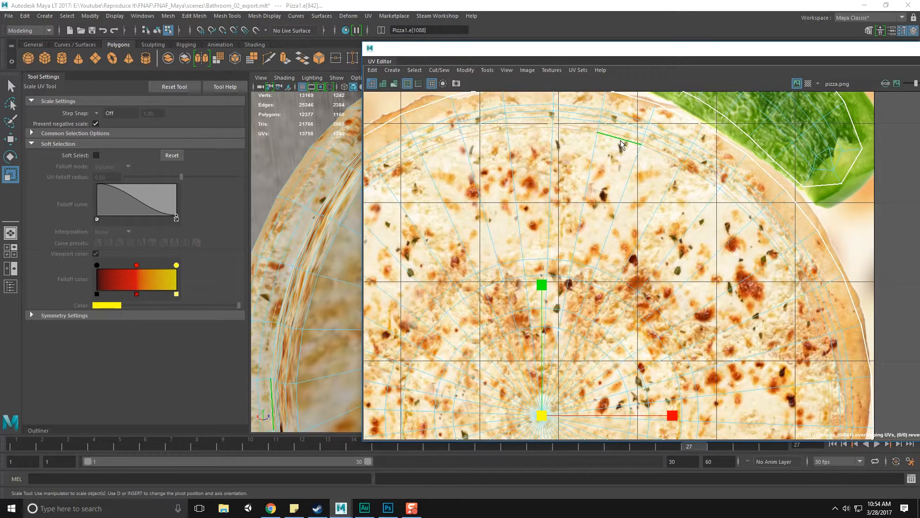
pyautogui.moveTo(546, 416); pyautogui.dragTo(548, 416)
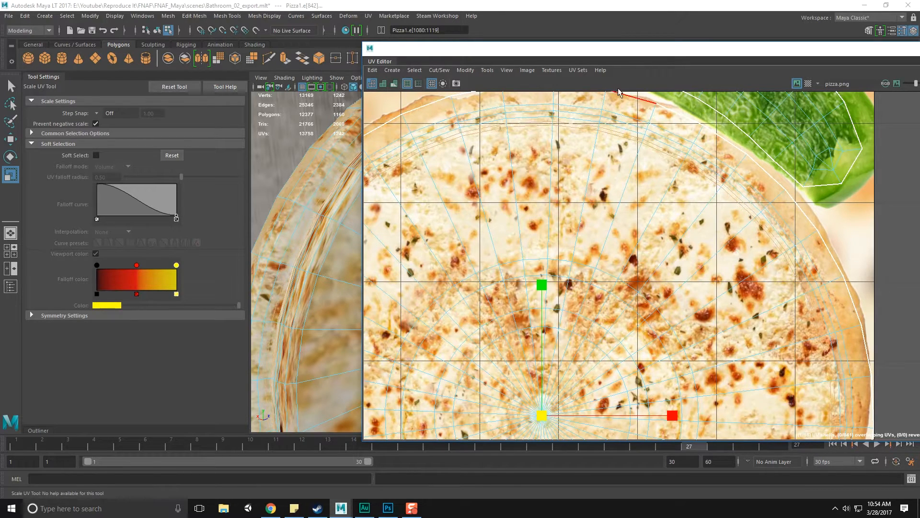
# - Select the spaced UV edge loops together and scale them outward onto the crust part of the texture
pyautogui.keyDown('shift'); pyautogui.click(619, 127); pyautogui.keyUp('shift')
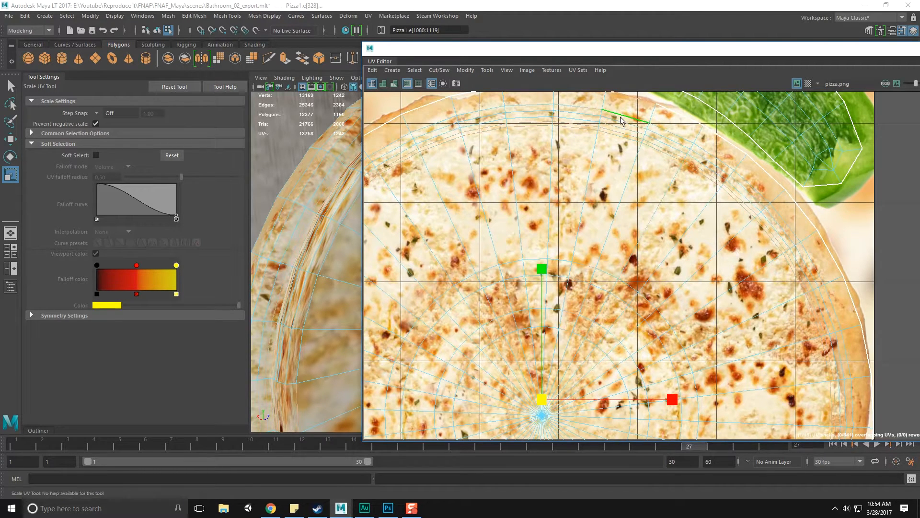
pyautogui.click(618, 124)
pyautogui.doubleClick(618, 129)
pyautogui.keyDown('shift'); pyautogui.doubleClick(617, 127); pyautogui.keyUp('shift')
pyautogui.keyDown('shift'); pyautogui.doubleClick(617, 131); pyautogui.keyUp('shift')
pyautogui.keyDown('shift'); pyautogui.doubleClick(617, 136); pyautogui.keyUp('shift')
pyautogui.moveTo(544, 412); pyautogui.dragTo(549, 384)
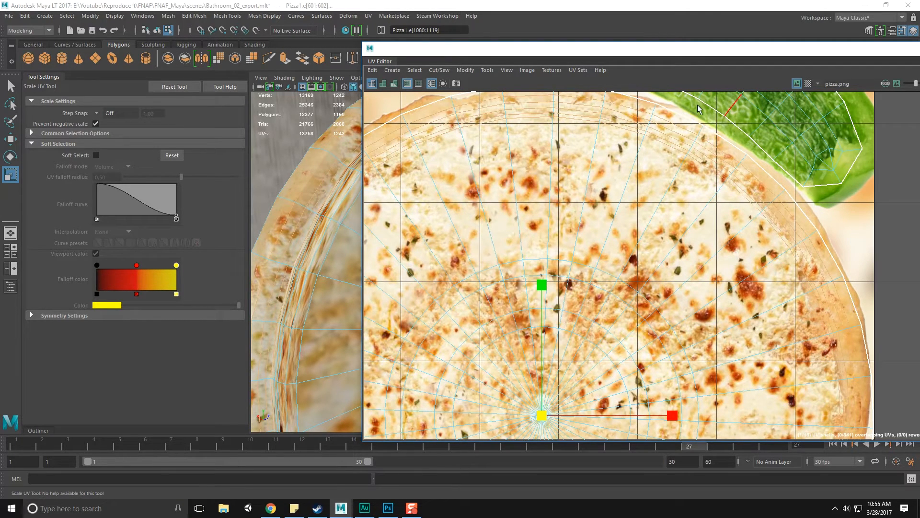
pyautogui.scroll(-7, 644, 225)
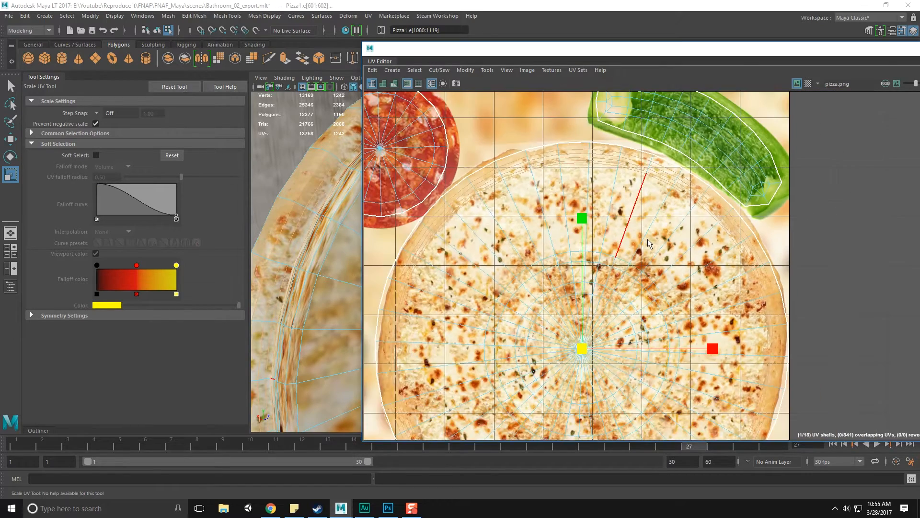
pyautogui.keyDown('alt'); pyautogui.moveTo(642, 272); pyautogui.dragTo(635, 233, button='middle'); pyautogui.keyUp('alt')
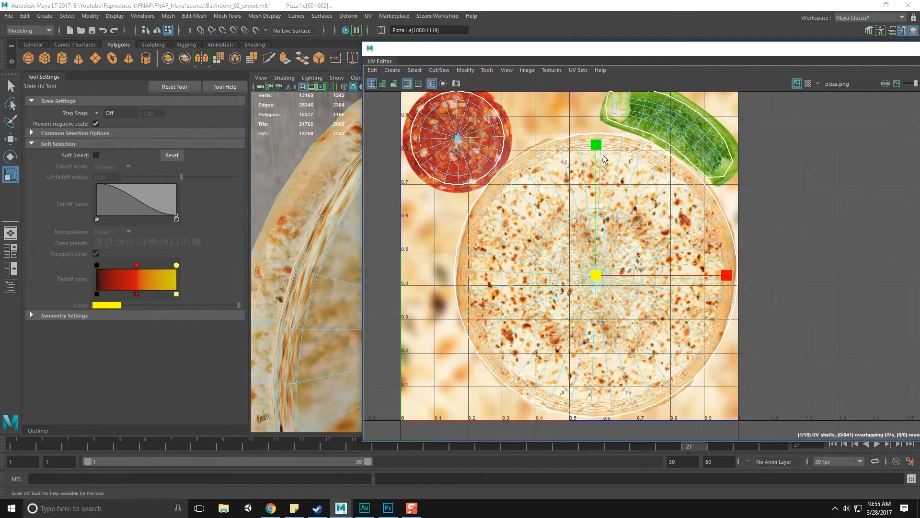
# - Return from edge component mode to object selection on the pizza and save the scene
pyautogui.moveTo(621, 50); pyautogui.dragTo(391, 50)
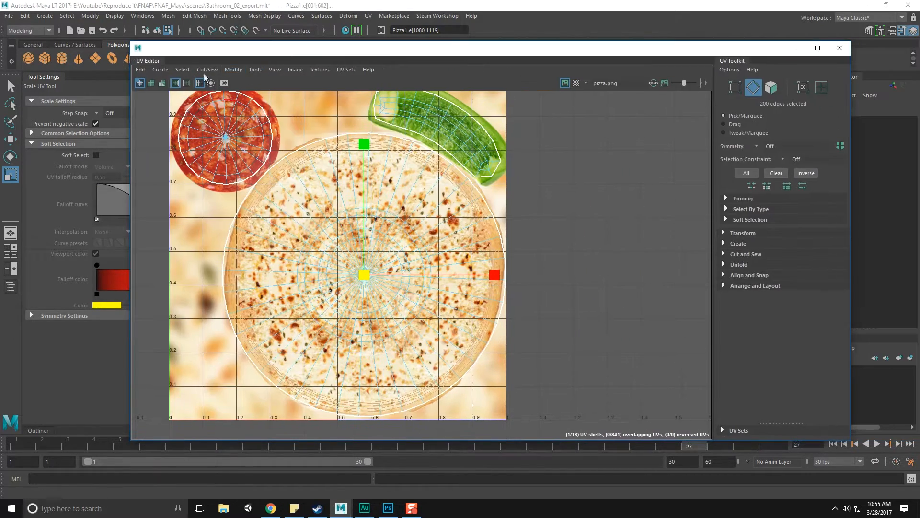
pyautogui.press('F8')
pyautogui.hotkey('ctrl', 's')
# - Export a UV snapshot of the pizza to the project's images folder, overwriting uv_pizza.png
pyautogui.click(295, 70)
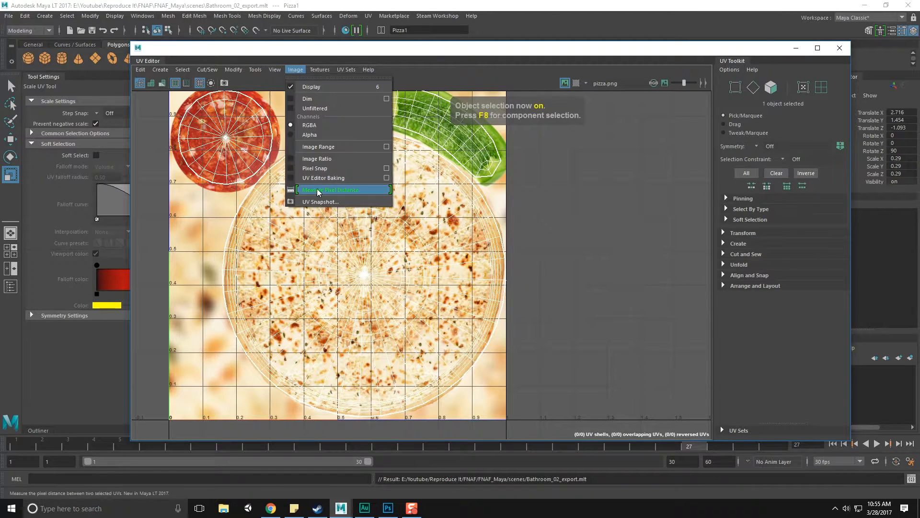
pyautogui.click(349, 201)
pyautogui.click(370, 130)
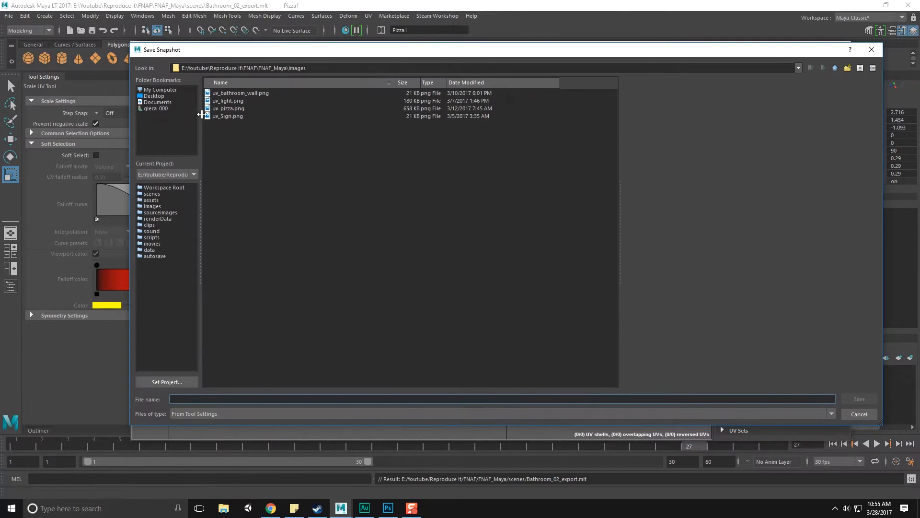
pyautogui.doubleClick(228, 108)
pyautogui.click(500, 252)
pyautogui.click(199, 242)
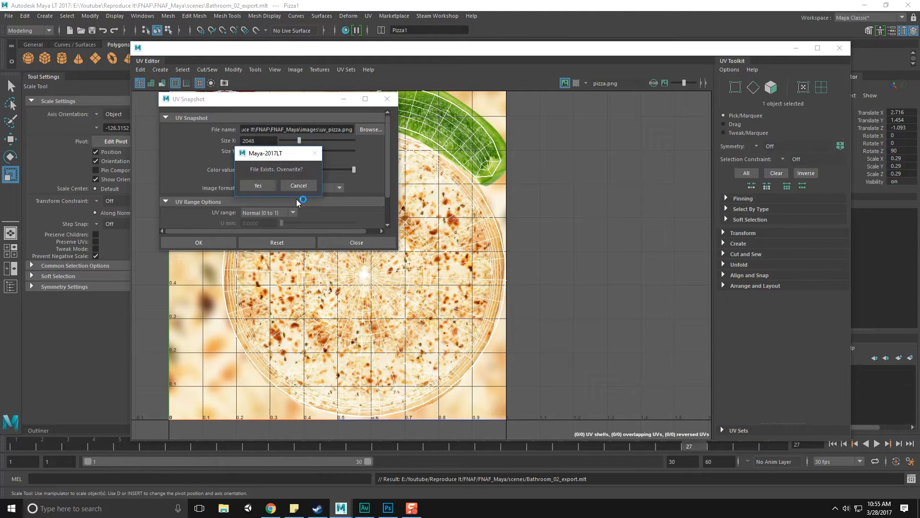
pyautogui.click(259, 188)
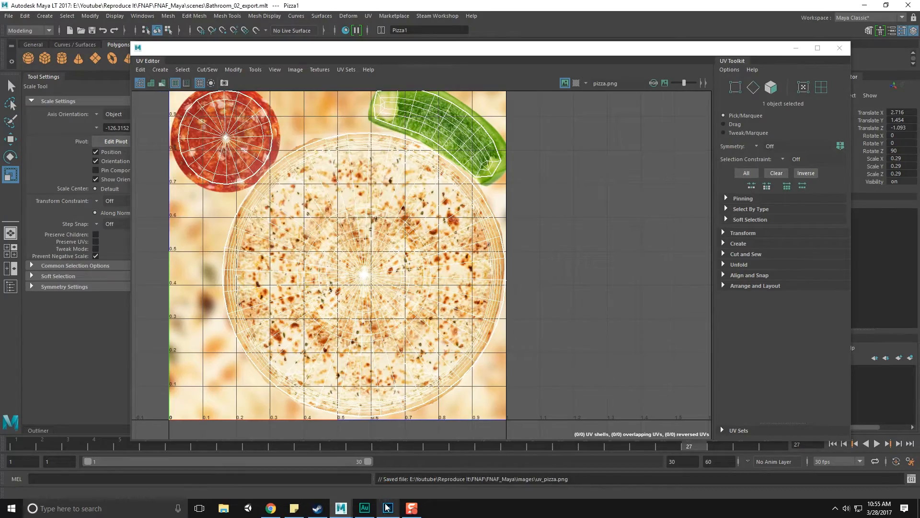
# - Switch to Photoshop and open the exported UV snapshot from the images folder of FNAF_Maya
pyautogui.click(388, 507)
pyautogui.keyDown('alt'); pyautogui.scroll(-5, 397, 205); pyautogui.keyUp('alt')
pyautogui.click(27, 6)
pyautogui.click(40, 28)
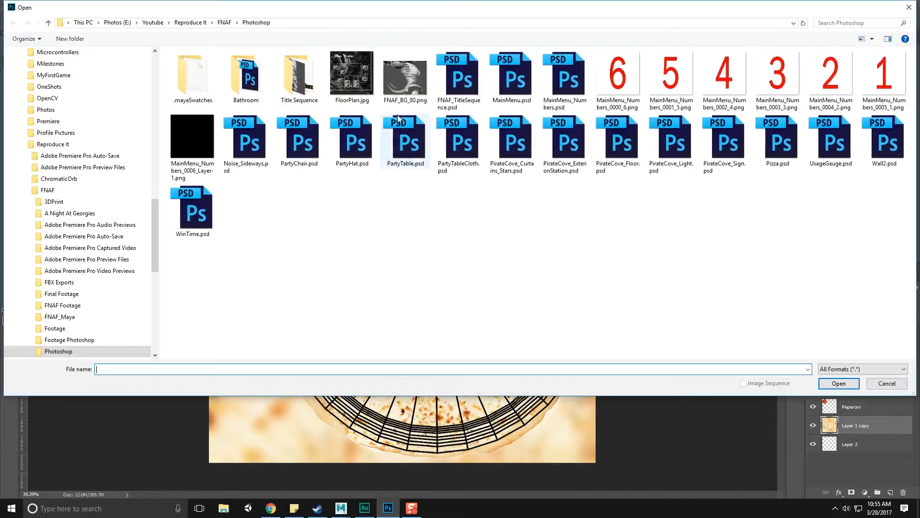
pyautogui.click(224, 23)
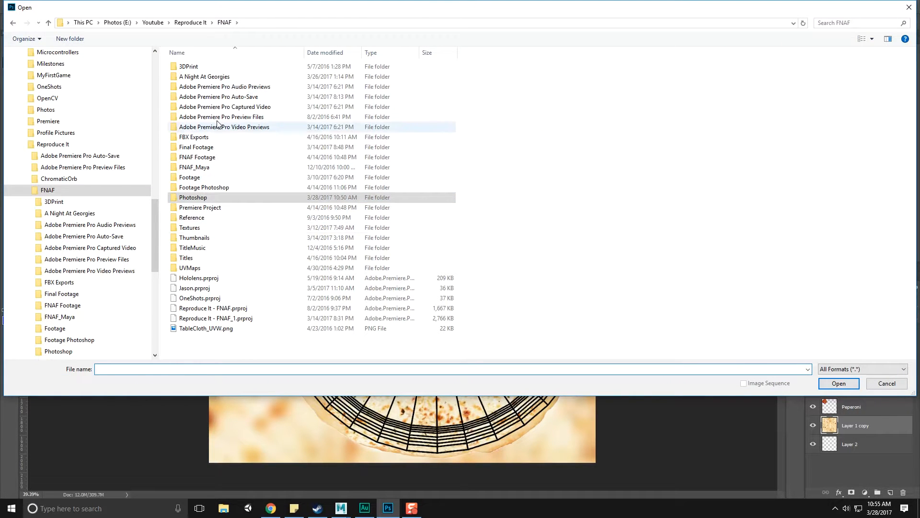
pyautogui.doubleClick(201, 166)
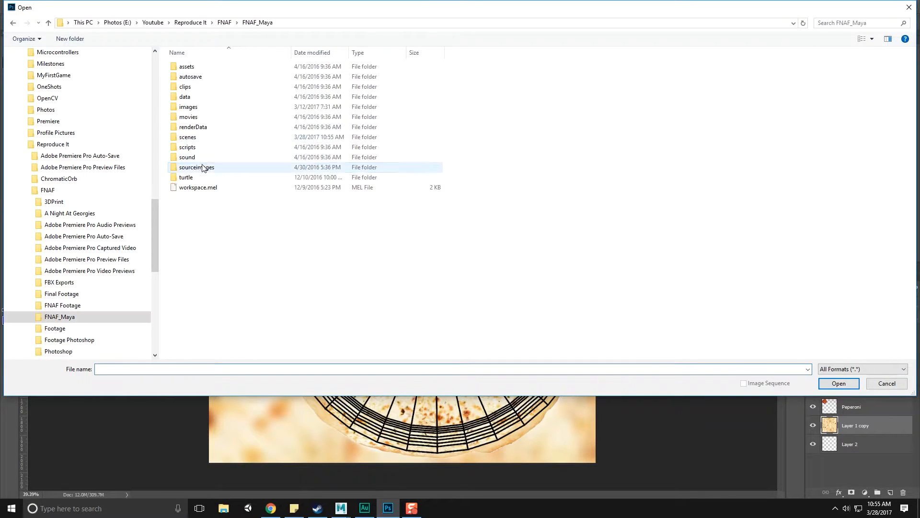
pyautogui.doubleClick(206, 108)
pyautogui.click(299, 73)
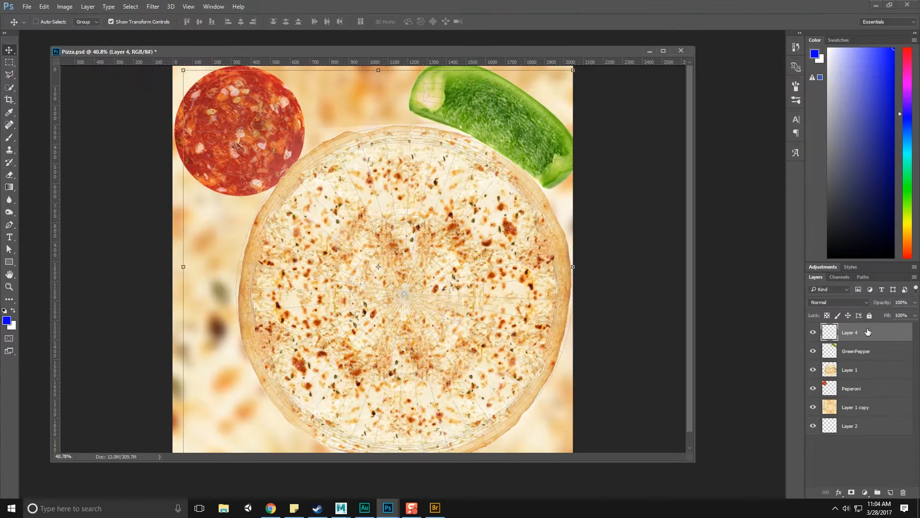
# - Add a black 27 px Stroke effect positioned inside to the UV wireframe on Layer 4
pyautogui.press('h')
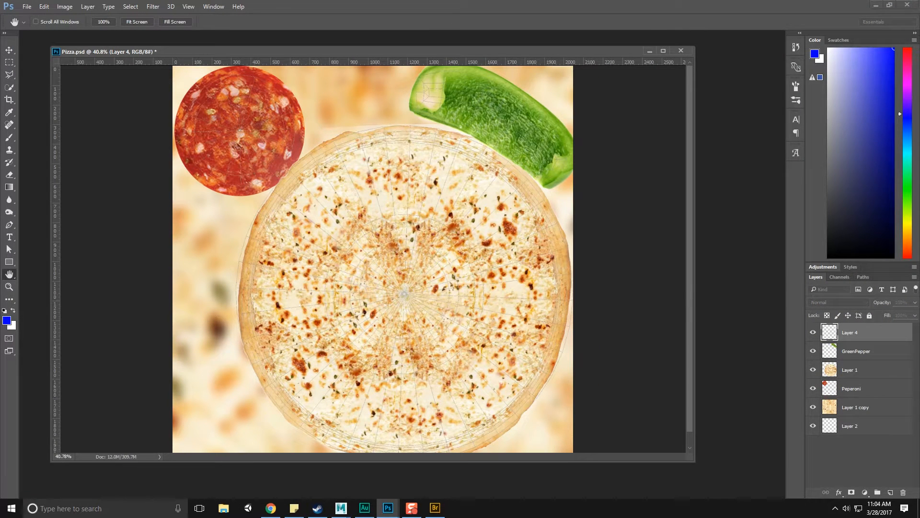
pyautogui.moveTo(919, 92); pyautogui.dragTo(499, 92)
pyautogui.click(381, 170)
pyautogui.click(403, 171)
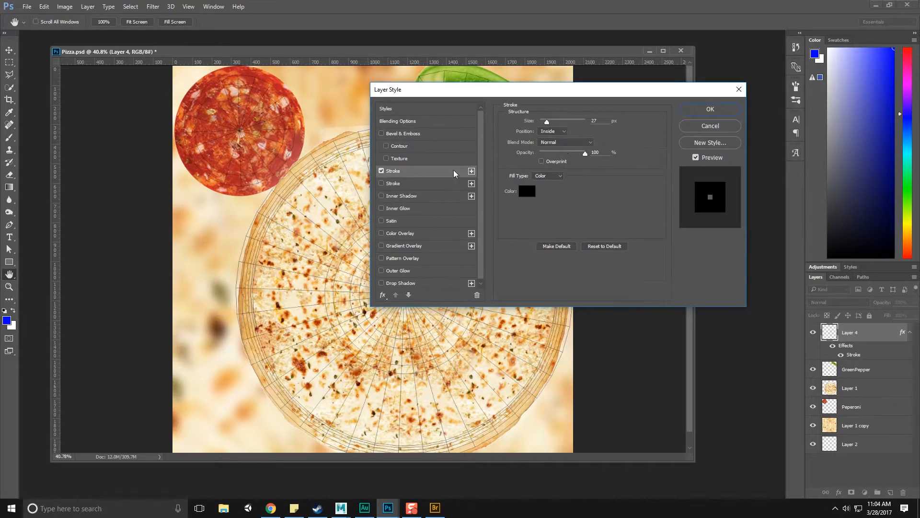
pyautogui.click(717, 110)
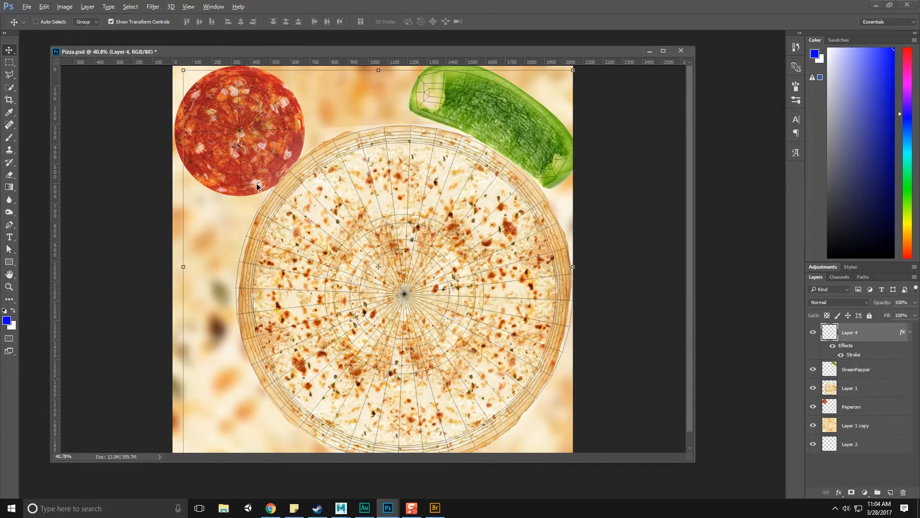
# - Make a circular marquee selection from the pizza's centre out to the crust's inner edge and invert it
pyautogui.keyDown('alt'); pyautogui.scroll(5, 254, 175); pyautogui.keyUp('alt')
pyautogui.keyDown('alt'); pyautogui.scroll(-5, 254, 176); pyautogui.keyUp('alt')
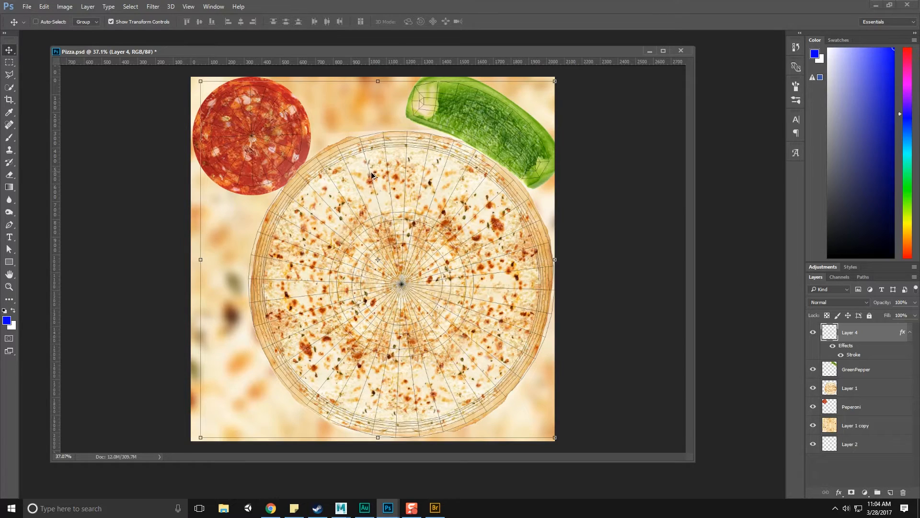
pyautogui.keyDown('alt'); pyautogui.scroll(2, 379, 205); pyautogui.keyUp('alt')
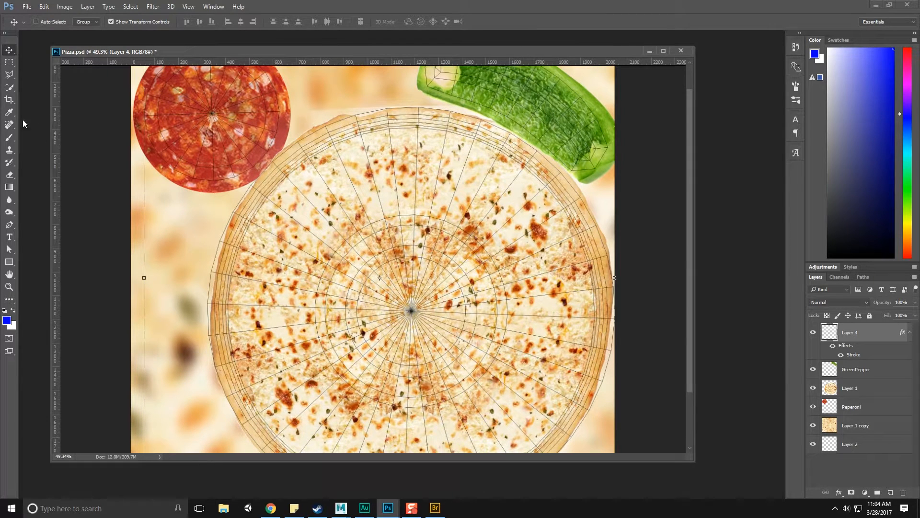
pyautogui.rightClick(9, 66)
pyautogui.rightClick(10, 74)
pyautogui.rightClick(9, 66)
pyautogui.click(54, 72)
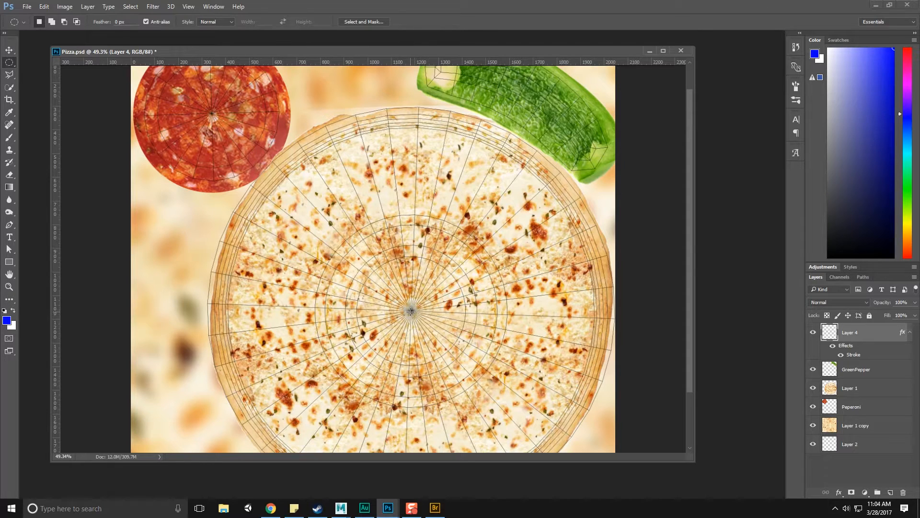
pyautogui.keyDown('alt'); pyautogui.keyDown('shift'); pyautogui.moveTo(411, 310); pyautogui.dragTo(622, 427); pyautogui.keyUp('shift'); pyautogui.keyUp('alt')
pyautogui.hotkey('ctrl', 'shift', 'i')
pyautogui.keyDown('alt'); pyautogui.scroll(-3, 607, 356); pyautogui.keyUp('alt')
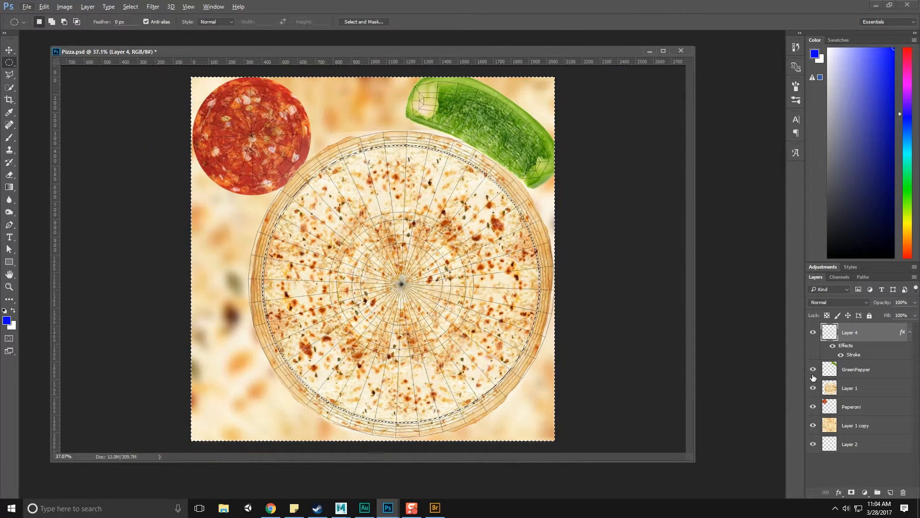
# - Create a new layer directly above Layer 1 and clip it to Layer 1
pyautogui.click(890, 492)
pyautogui.moveTo(870, 330); pyautogui.dragTo(871, 380)
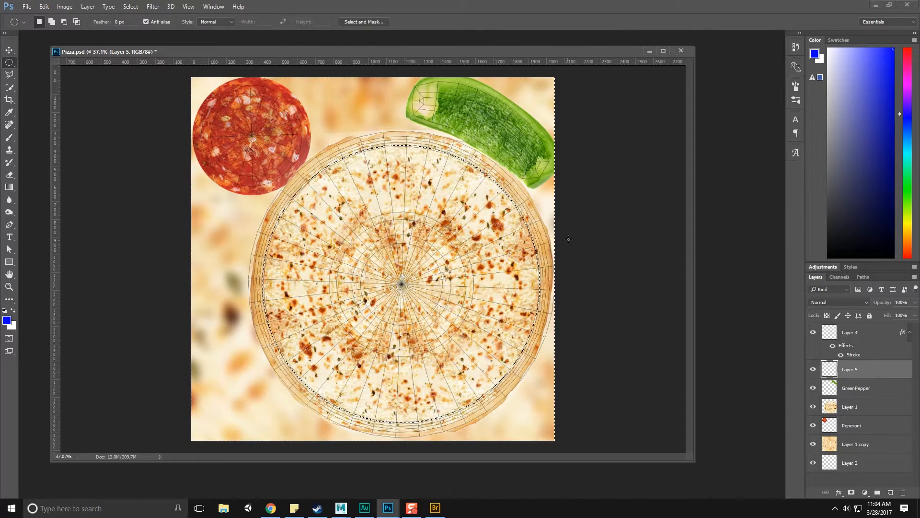
pyautogui.moveTo(863, 372); pyautogui.dragTo(883, 396)
pyautogui.click(815, 407)
pyautogui.click(815, 406)
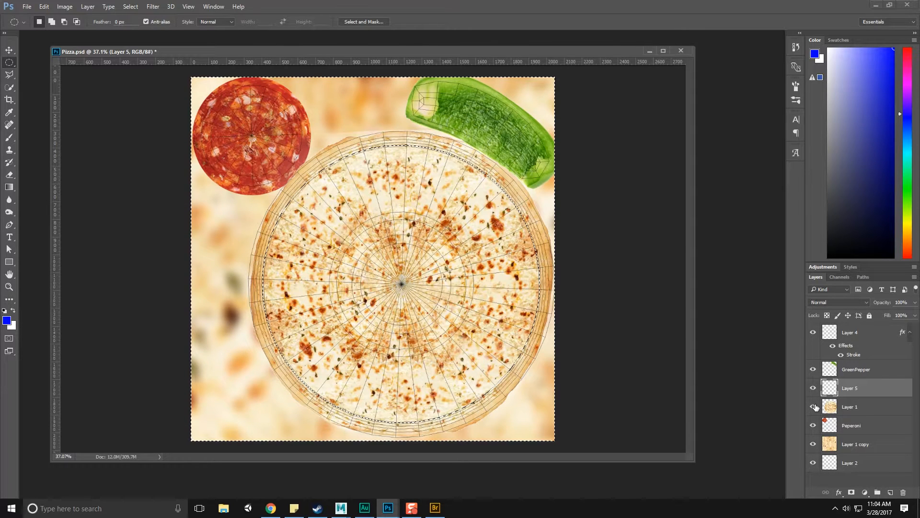
pyautogui.keyDown('alt'); pyautogui.click(840, 397); pyautogui.keyUp('alt')
# - Add a layer mask to the clipped layer from the inverted circular selection
pyautogui.click(852, 492)
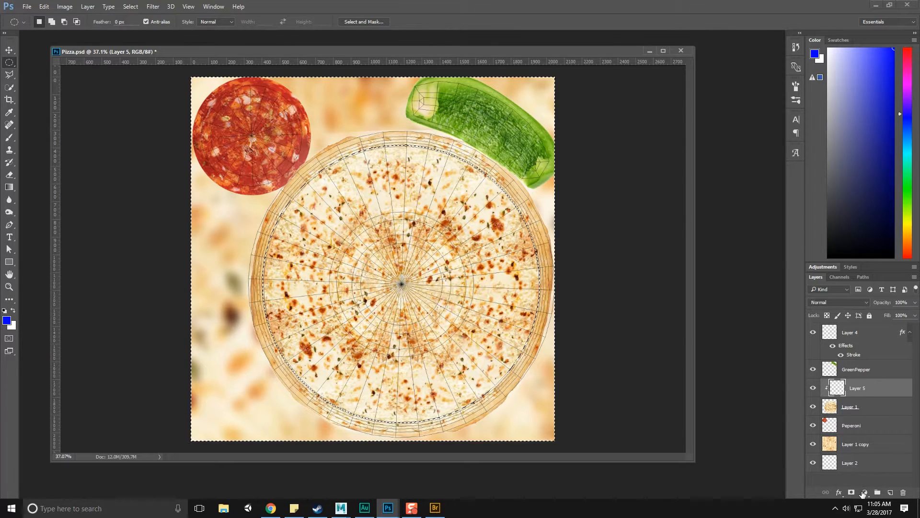
pyautogui.click(837, 387)
pyautogui.click(860, 389)
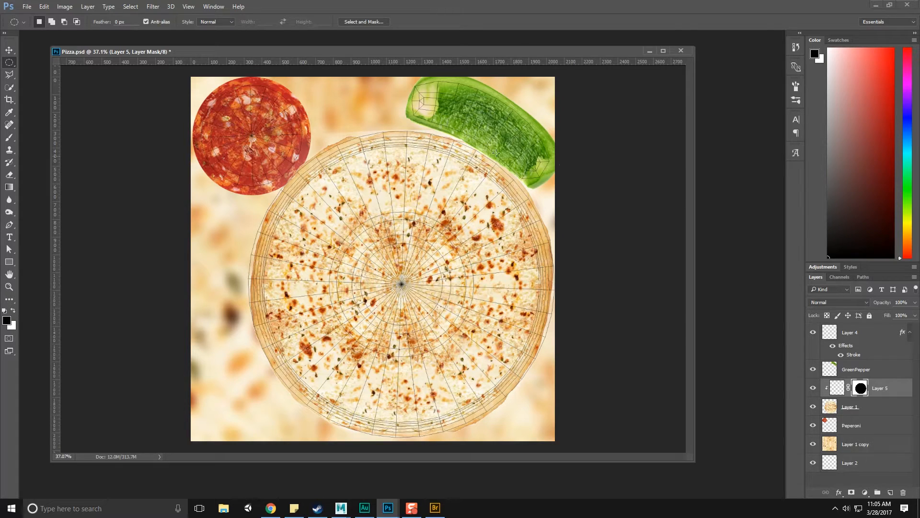
# - Target the masked layer's pixels and set the foreground colour to dark brown 5b3406
pyautogui.click(838, 391)
pyautogui.press('i')
pyautogui.click(814, 53)
pyautogui.moveTo(647, 91); pyautogui.dragTo(622, 88)
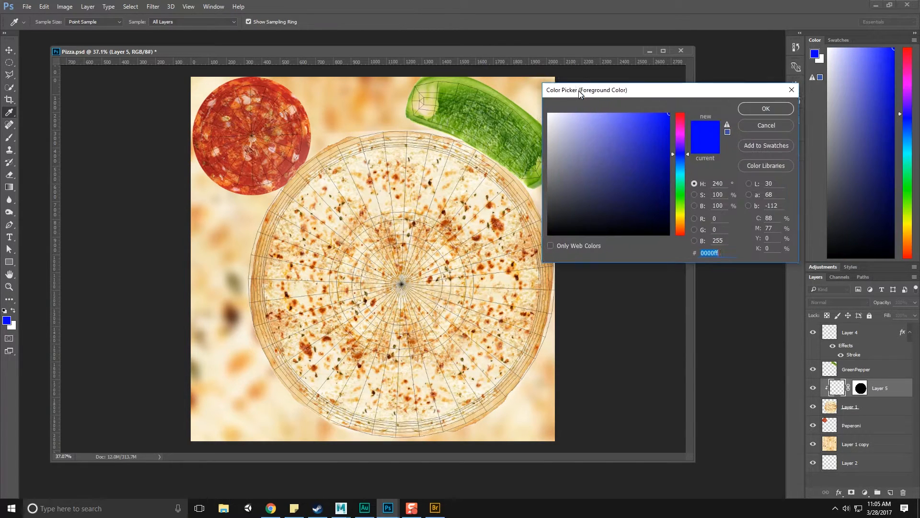
pyautogui.moveTo(678, 166)
pyautogui.mouseDown()
pyautogui.moveTo(679, 235)
pyautogui.moveTo(660, 191)
pyautogui.mouseUp()
pyautogui.click(662, 175)
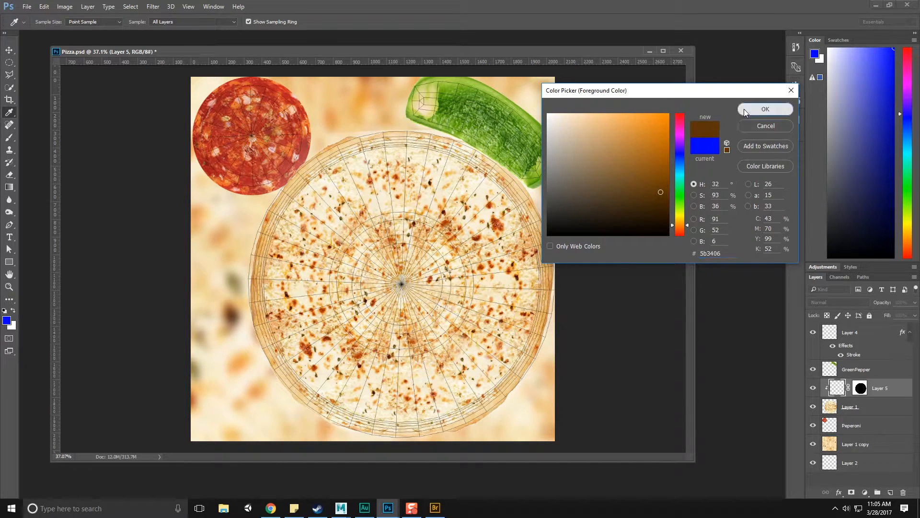
pyautogui.click(744, 108)
# - Fill the masked layer with the brown foreground colour so it covers the crust ring
pyautogui.press('m')
pyautogui.hotkey('shift', 'F5')
pyautogui.press('Return')
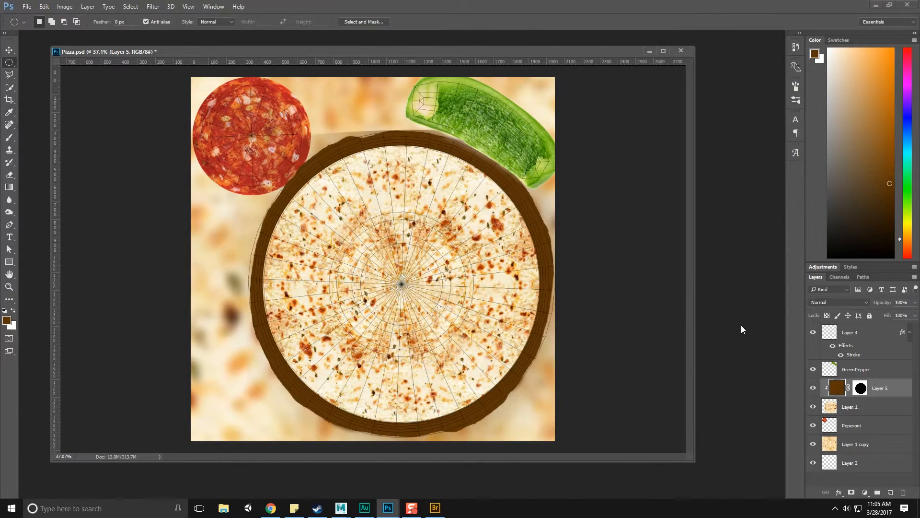
# - Try different blend modes on the brown crust layer, settle on Linear Burn and set its opacity to 52%
pyautogui.click(836, 300)
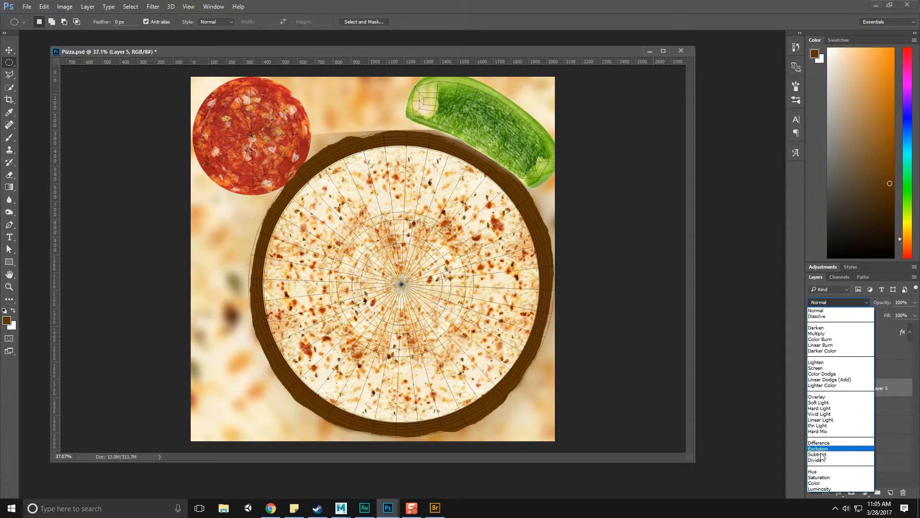
pyautogui.click(820, 471)
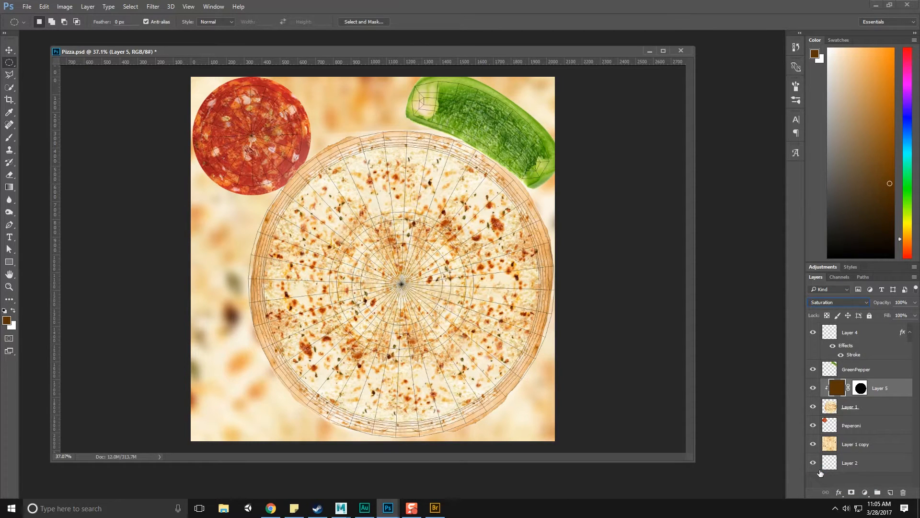
pyautogui.press('Down')
pyautogui.press('Down')
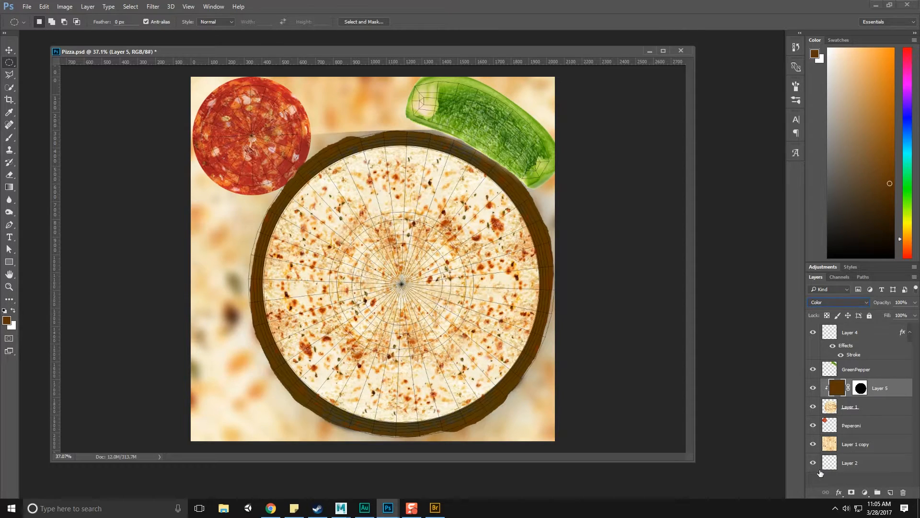
pyautogui.press('Up')
pyautogui.press('Up')
pyautogui.press('Up')
pyautogui.press('Up')
pyautogui.press('Up')
pyautogui.press('Up')
pyautogui.press('Up')
pyautogui.press('Up')
pyautogui.press('Up')
pyautogui.press('Up')
pyautogui.press('Up')
pyautogui.press('Up')
pyautogui.press('Up')
pyautogui.press('Up')
pyautogui.press('Up')
pyautogui.press('Up')
pyautogui.press('Up')
pyautogui.press('Up')
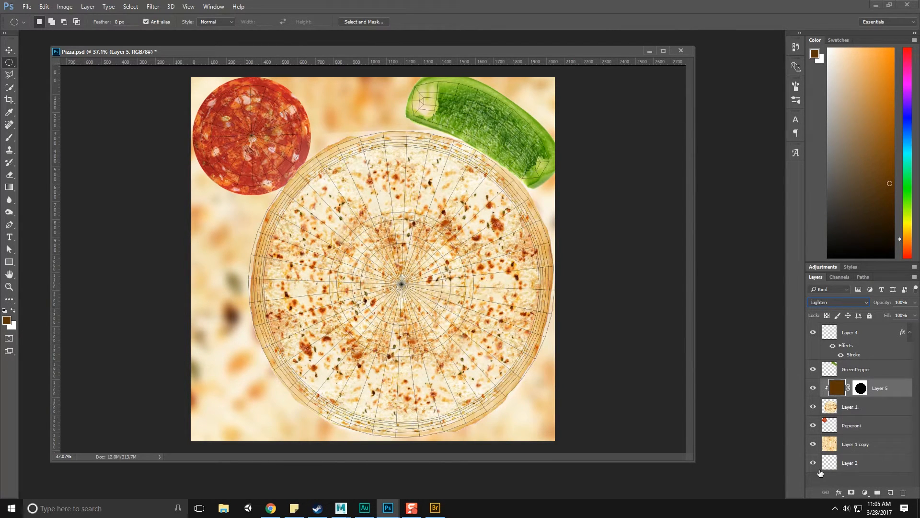
pyautogui.press('Up')
pyautogui.press('Up')
pyautogui.press('Up')
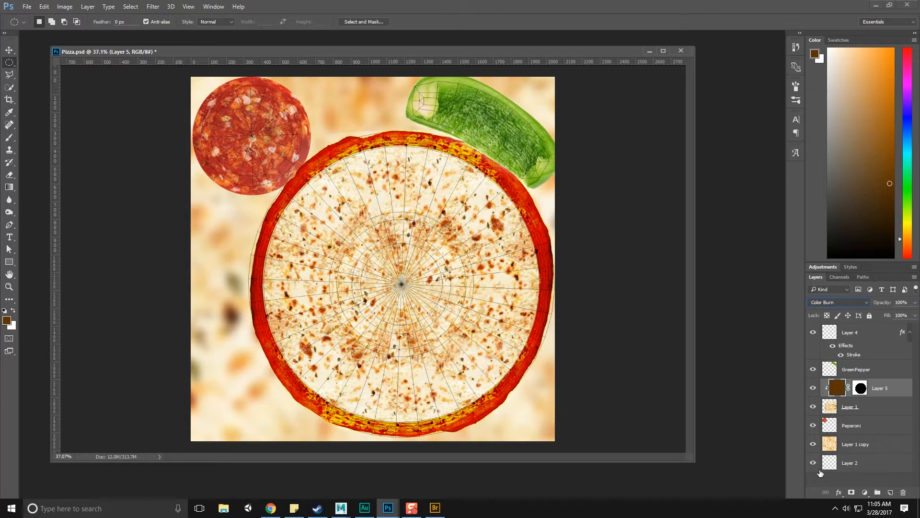
pyautogui.press('Down')
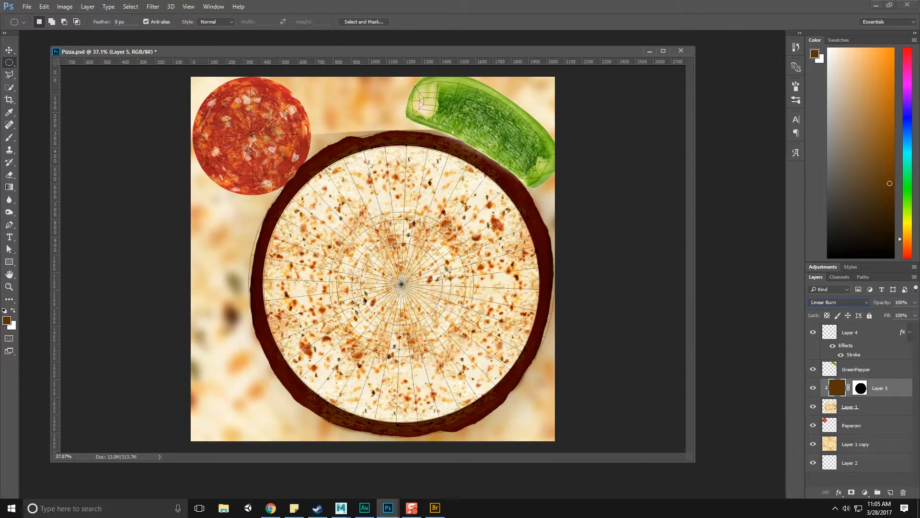
pyautogui.moveTo(906, 313); pyautogui.dragTo(894, 315)
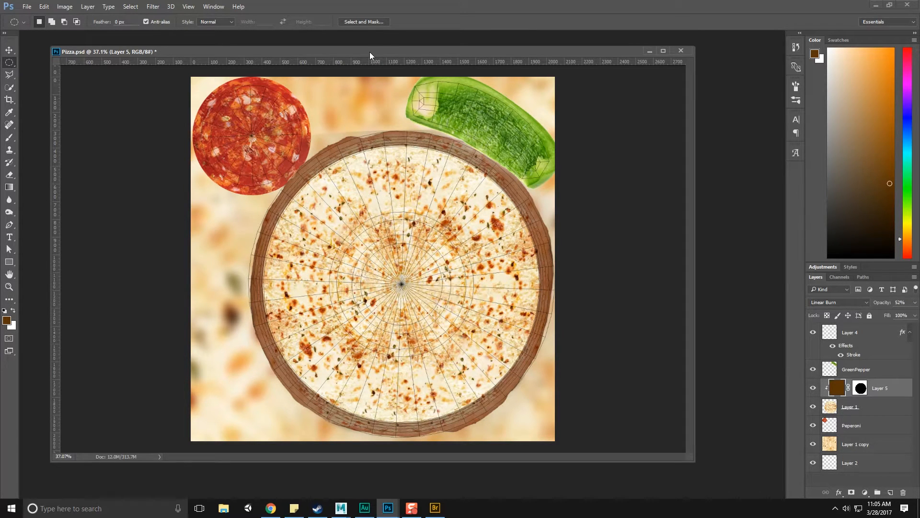
# - Apply the Filter Gallery's Glass distortion to Layer 5's mask with distortion 16, smoothness 13, Frosted texture and 100% scaling
pyautogui.moveTo(369, 52); pyautogui.dragTo(367, 53)
pyautogui.click(860, 389)
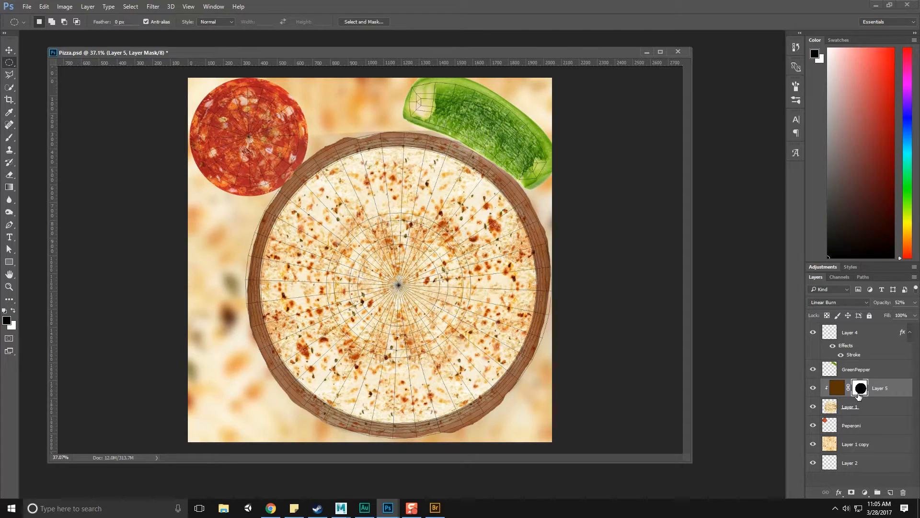
pyautogui.click(170, 7)
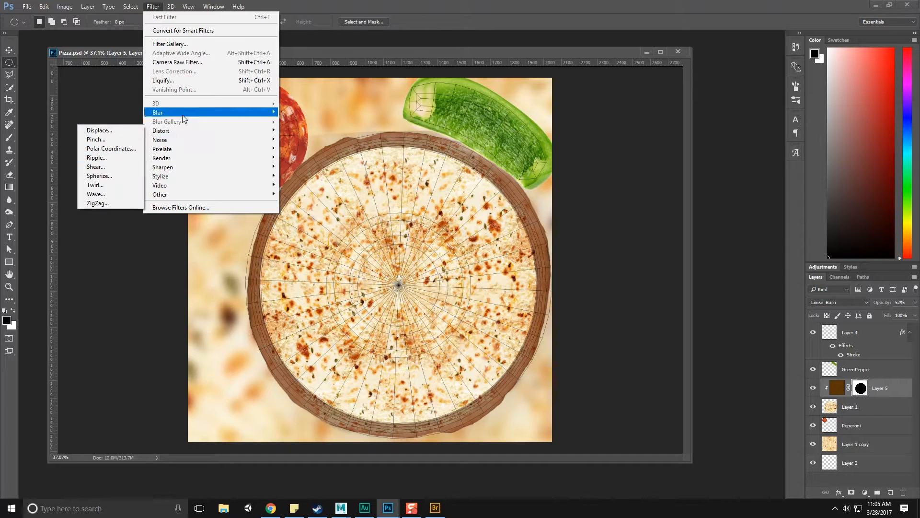
pyautogui.click(177, 45)
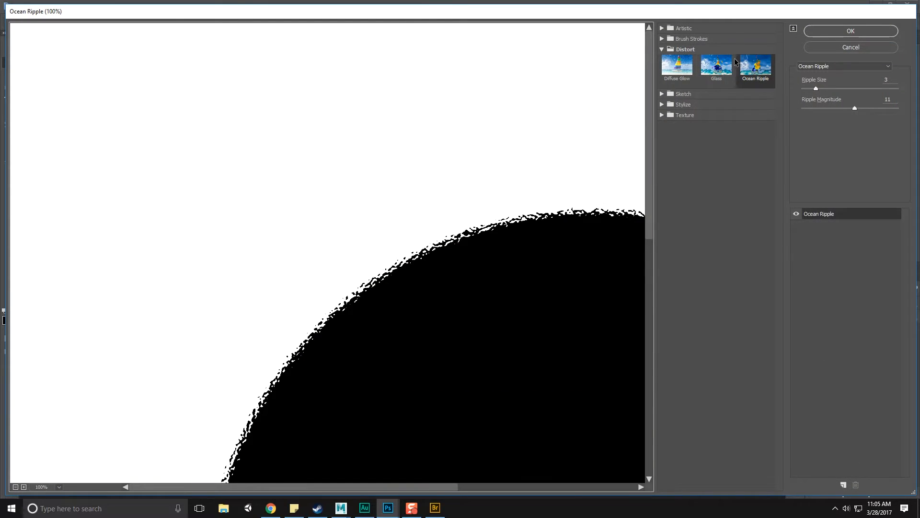
pyautogui.click(714, 66)
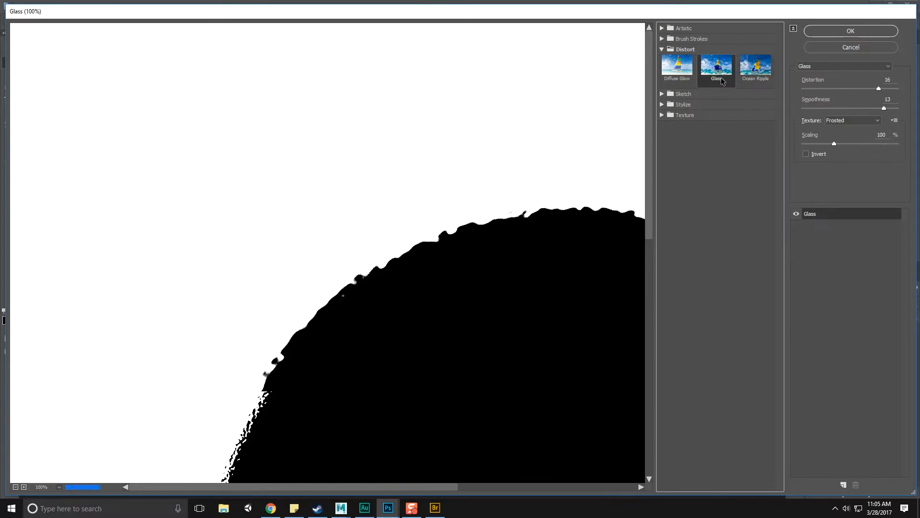
pyautogui.click(677, 67)
pyautogui.click(705, 72)
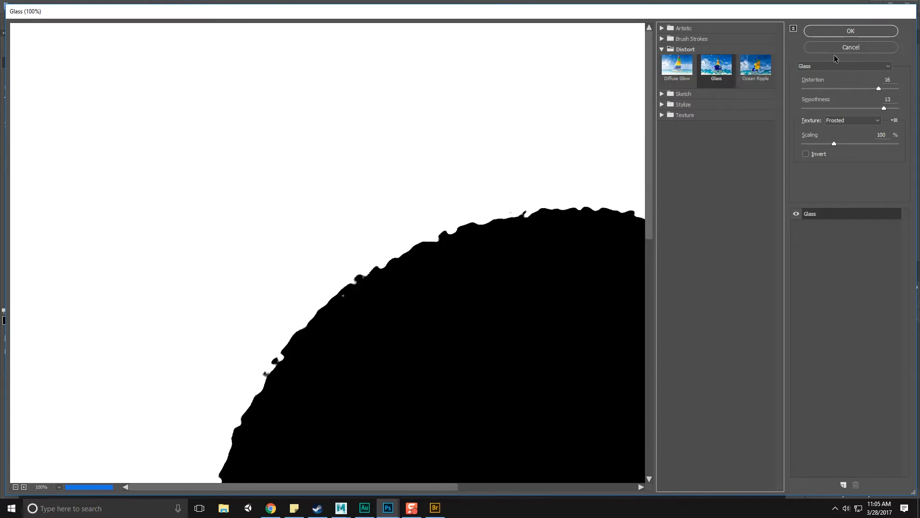
pyautogui.click(841, 31)
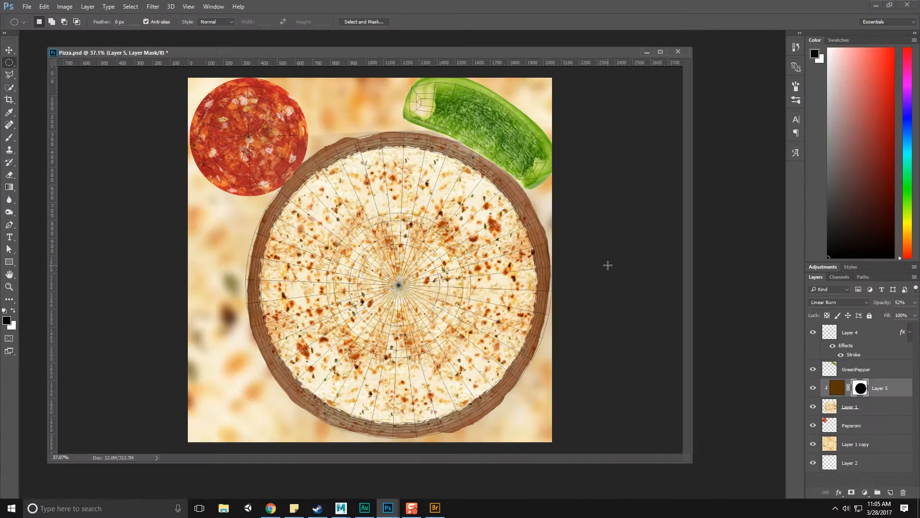
# - Brush black onto Layer 5's mask outside the lower-right crust to remove the brown overlay there
pyautogui.rightClick(9, 62)
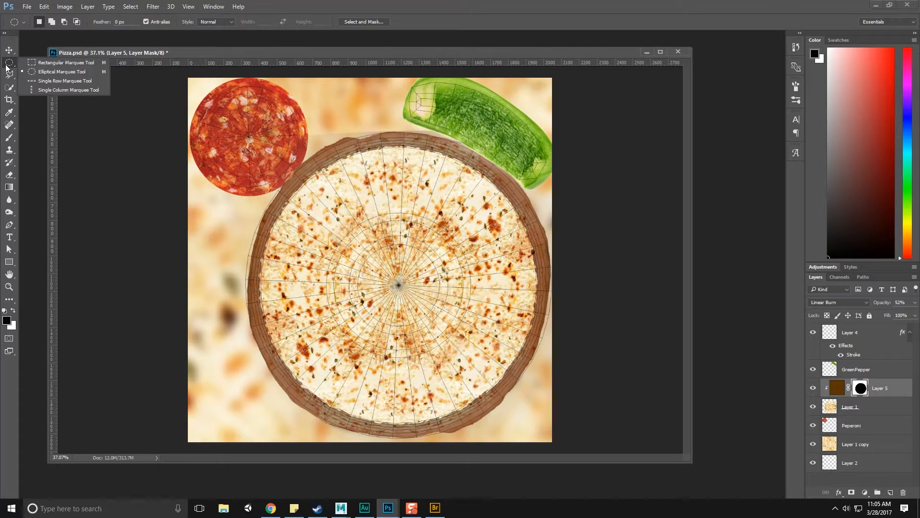
pyautogui.click(48, 63)
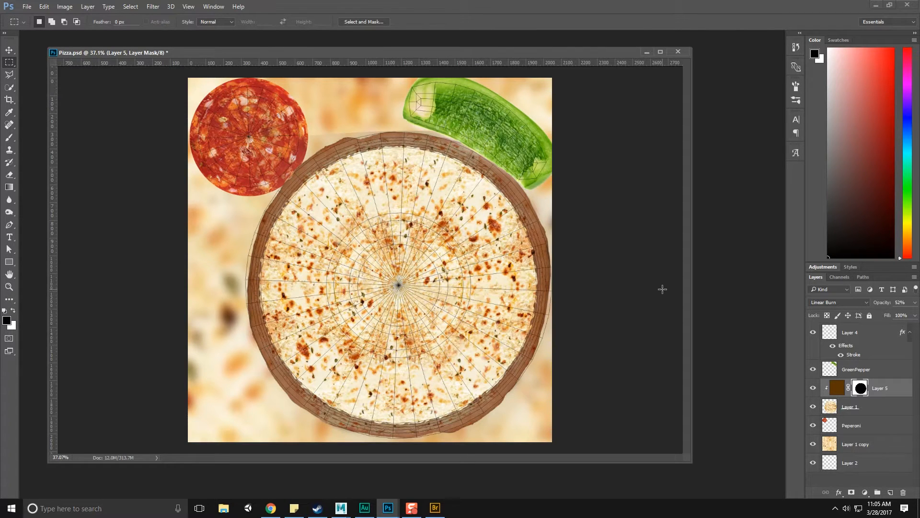
pyautogui.click(12, 139)
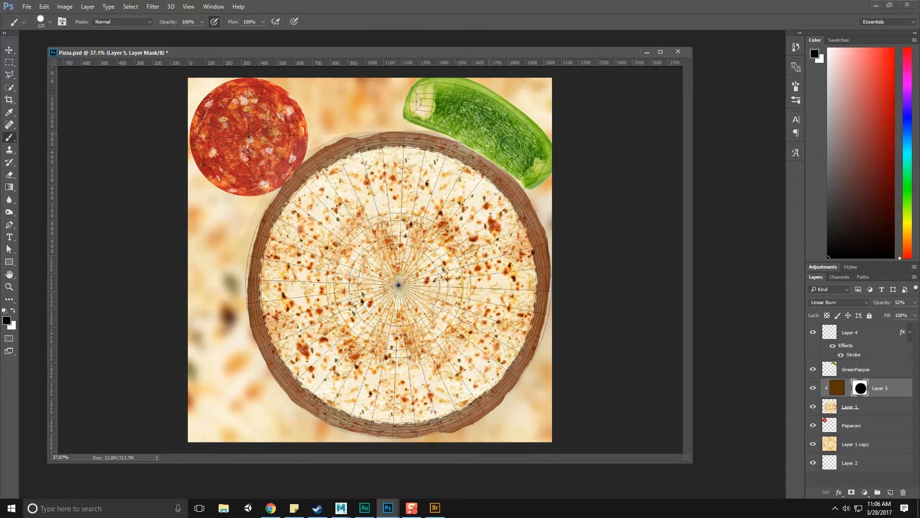
pyautogui.moveTo(532, 426); pyautogui.dragTo(555, 353)
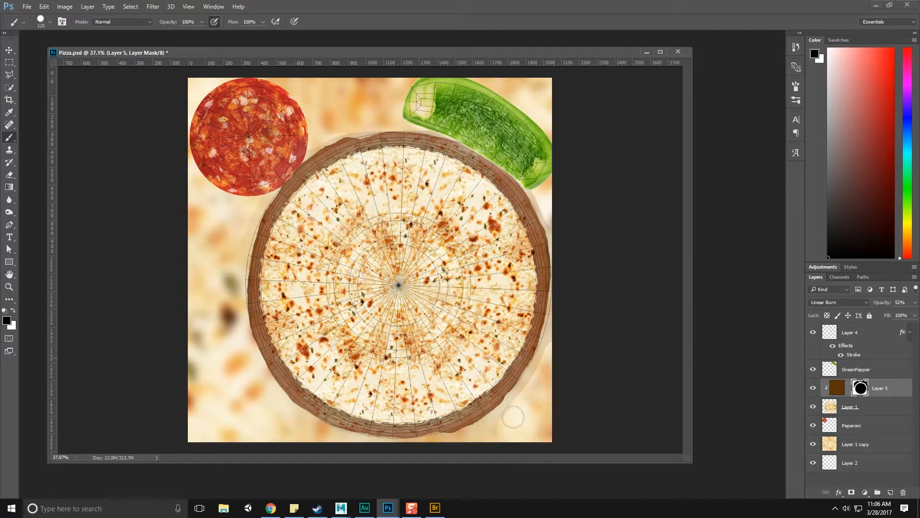
# - Hide the UV wireframe Layer 4 and save the texture as a PNG over pizza.png in the FNAF Textures folder
pyautogui.click(813, 332)
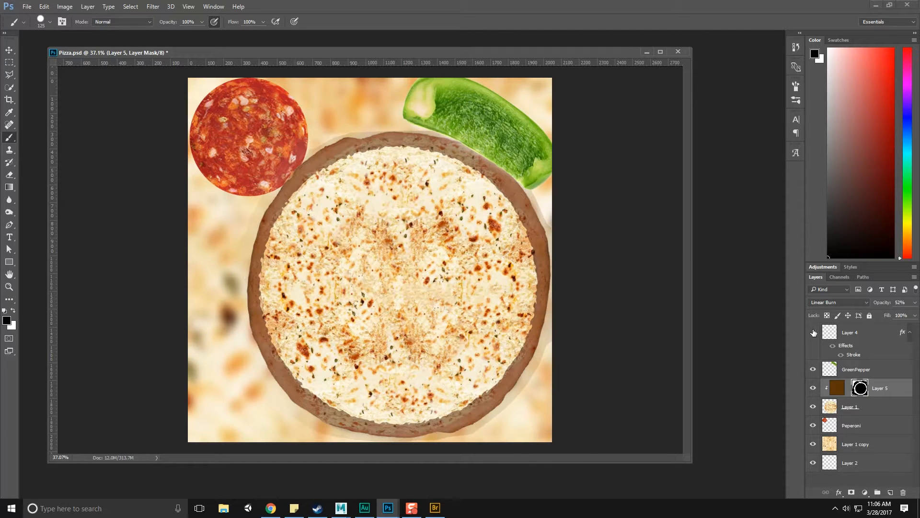
pyautogui.click(27, 6)
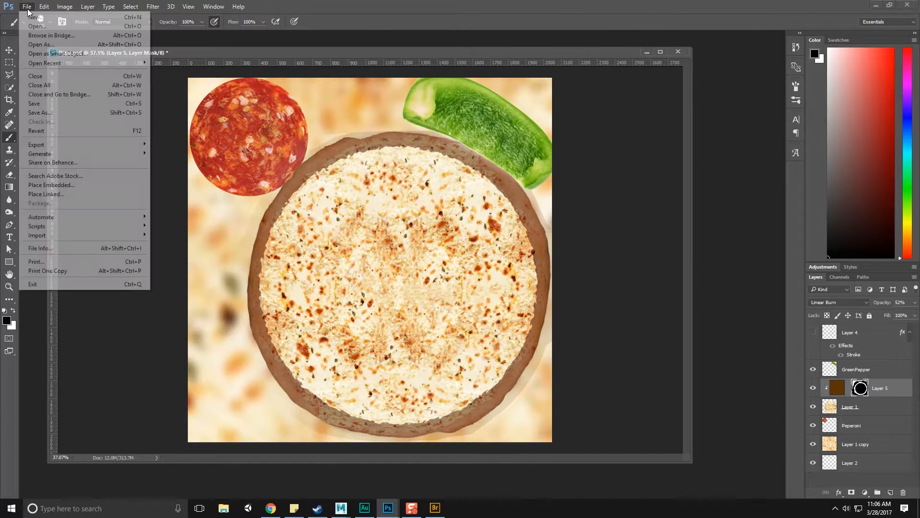
pyautogui.click(43, 112)
pyautogui.click(343, 363)
pyautogui.click(312, 326)
pyautogui.click(224, 22)
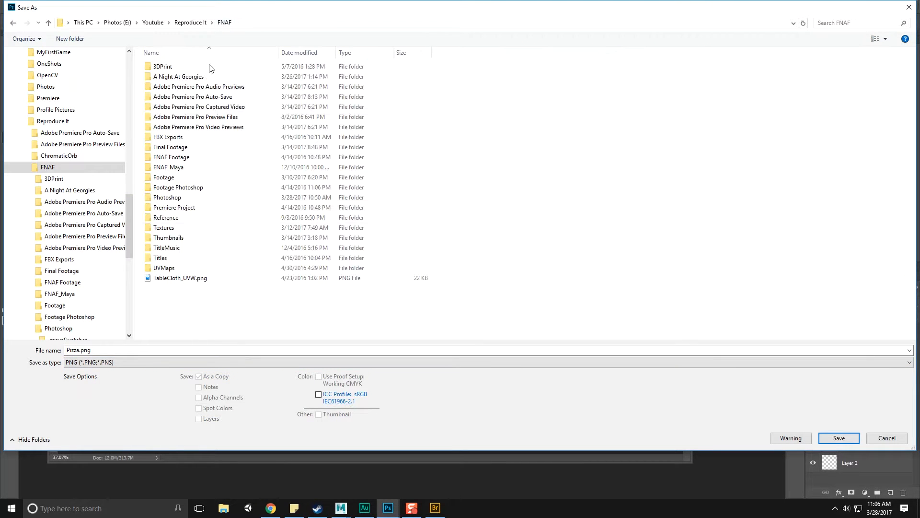
pyautogui.doubleClick(174, 227)
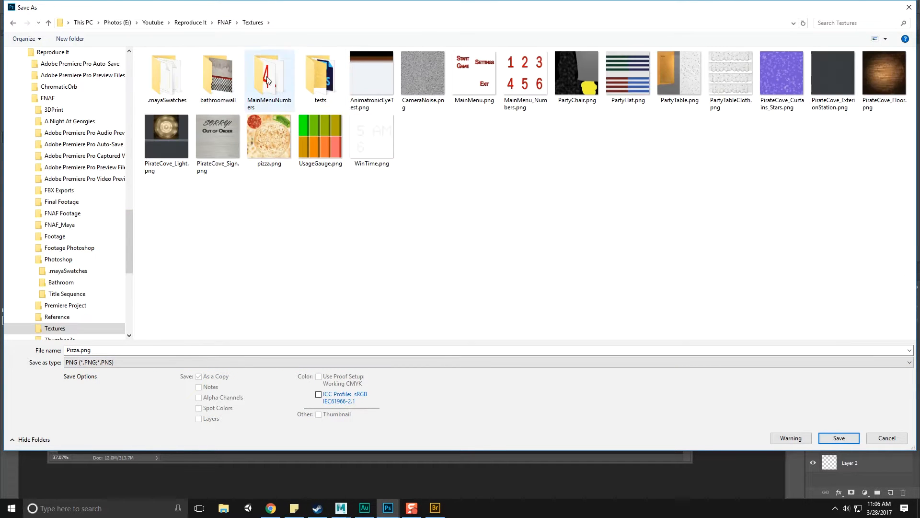
pyautogui.doubleClick(273, 138)
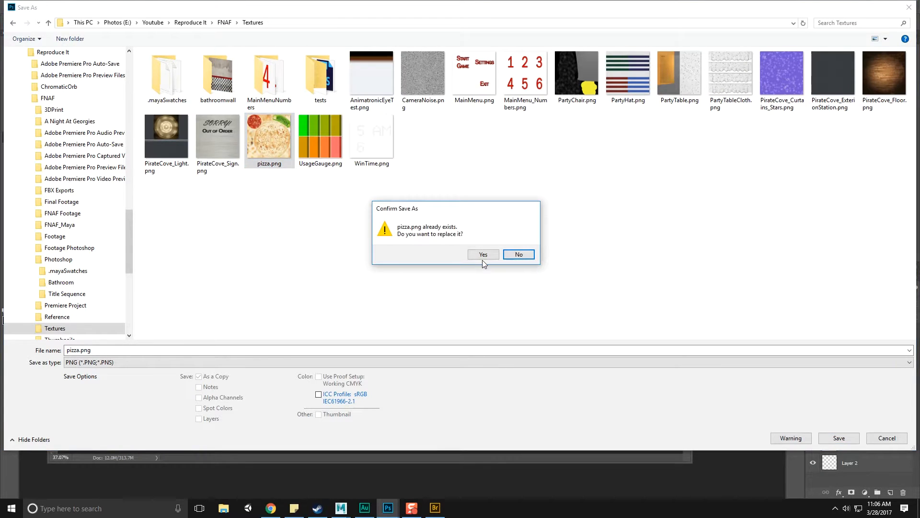
pyautogui.click(482, 257)
pyautogui.click(489, 165)
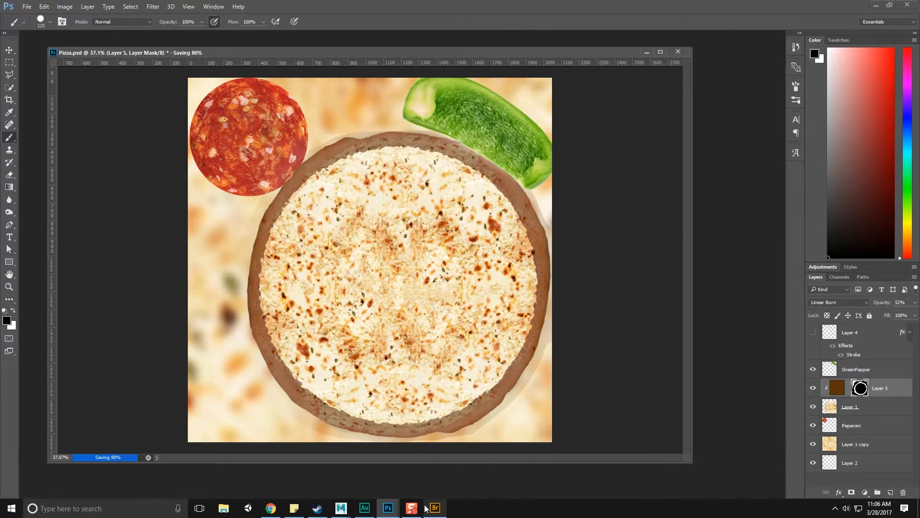
# - Switch to Maya LT and examine the remapped pizza's crust with the updated texture, up close and within the whole bathroom
pyautogui.click(342, 508)
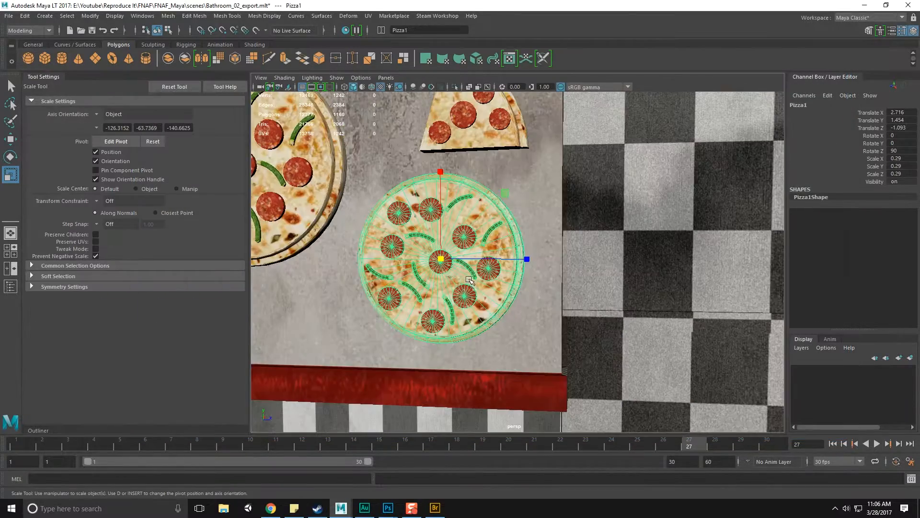
pyautogui.keyDown('alt'); pyautogui.moveTo(470, 281); pyautogui.dragTo(479, 282, button='middle'); pyautogui.keyUp('alt')
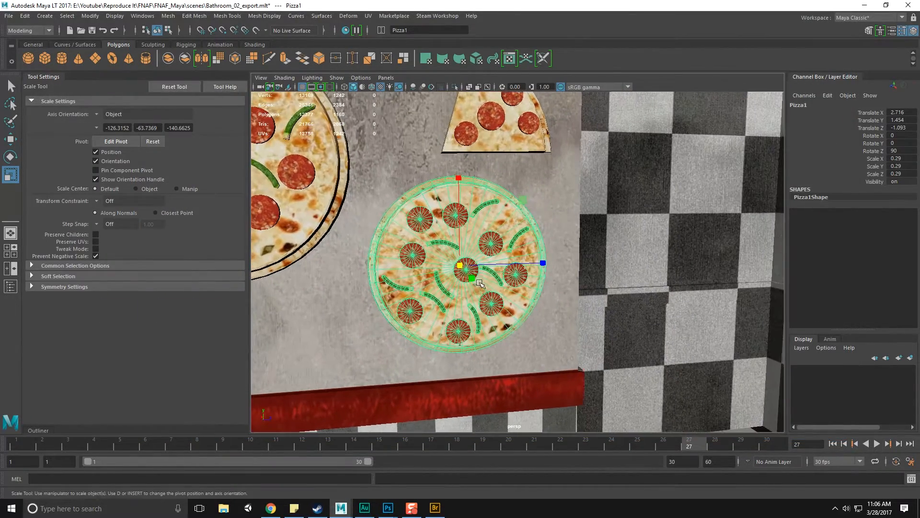
pyautogui.press('F8')
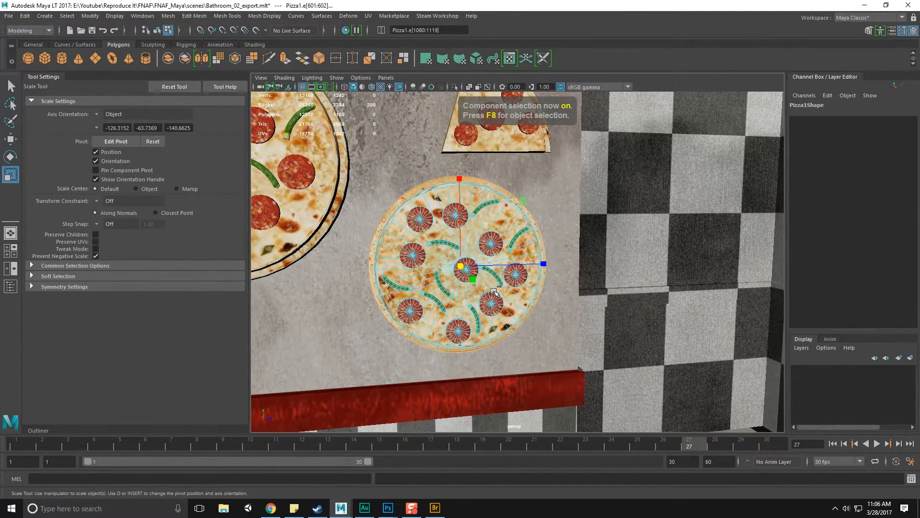
pyautogui.hotkey('ctrl', 's')
pyautogui.press('q')
pyautogui.press('a')
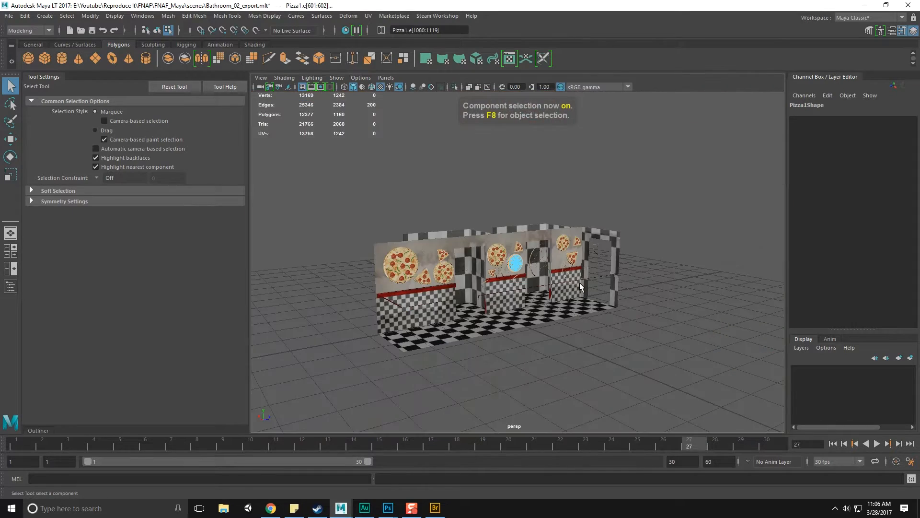
pyautogui.click(598, 197)
pyautogui.click(598, 197)
pyautogui.press('F8')
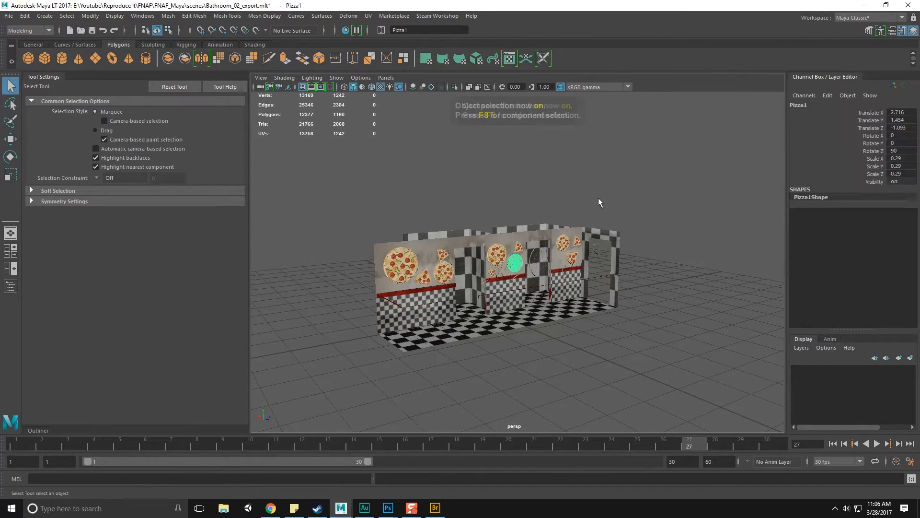
pyautogui.click(598, 197)
pyautogui.scroll(5, 585, 253)
pyautogui.scroll(5, 585, 253)
pyautogui.click(516, 226)
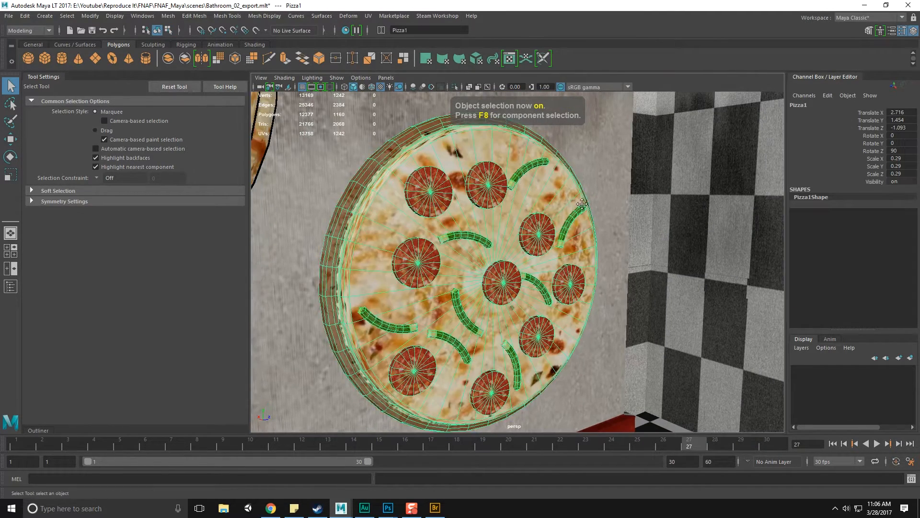
# - Examine the crusts of the neighbouring pizza slice and the large pizza along the same wall
pyautogui.press('a')
pyautogui.click(562, 160)
pyautogui.scroll(8, 555, 269)
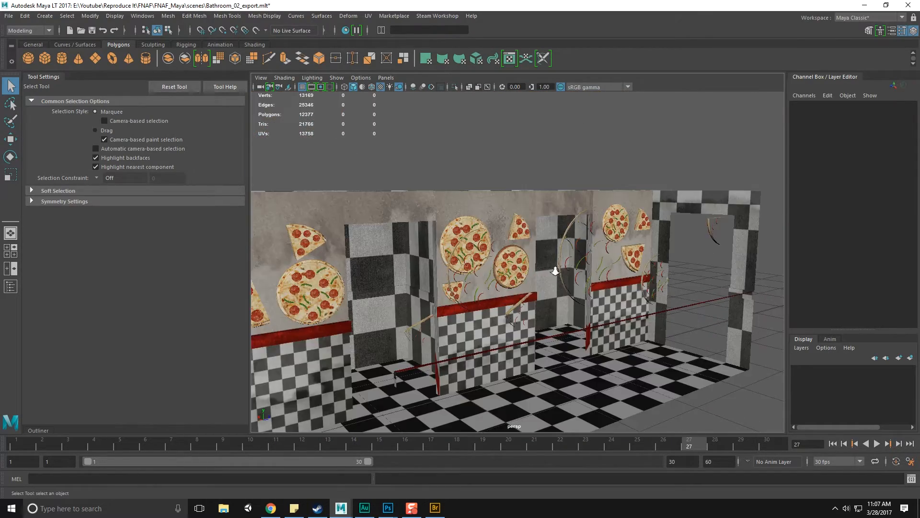
pyautogui.keyDown('alt'); pyautogui.moveTo(555, 269); pyautogui.dragTo(488, 197); pyautogui.keyUp('alt')
pyautogui.click(488, 197)
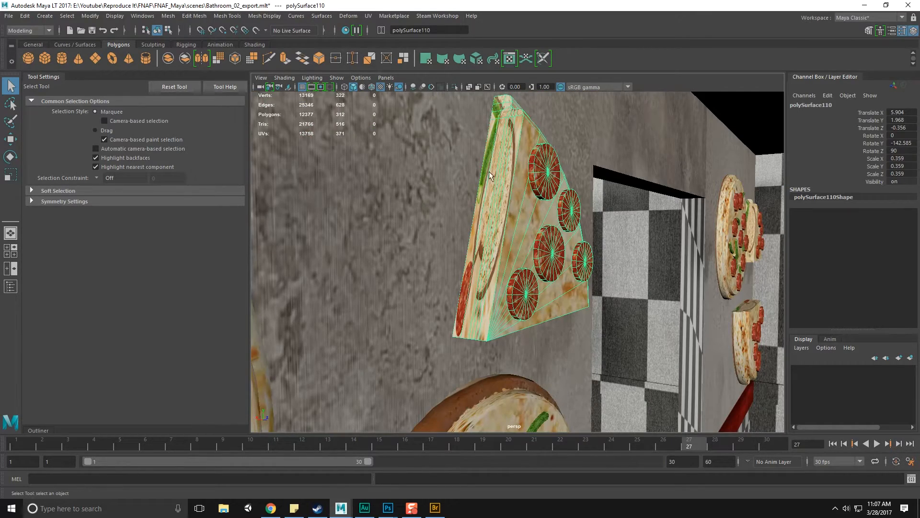
pyautogui.keyDown('alt'); pyautogui.moveTo(403, 311); pyautogui.dragTo(514, 275, button='middle'); pyautogui.keyUp('alt')
pyautogui.scroll(-4, 514, 275)
pyautogui.keyDown('alt'); pyautogui.moveTo(401, 282); pyautogui.dragTo(447, 269, button='middle'); pyautogui.keyUp('alt')
pyautogui.click(447, 268)
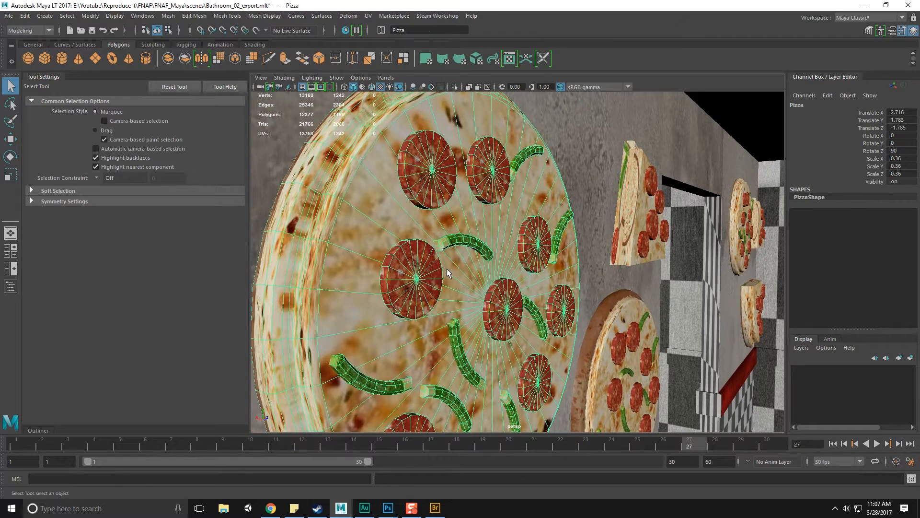
# - Delete the old large pale-crusted pizza from the middle wall section
pyautogui.scroll(-3, 445, 272)
pyautogui.click(142, 16)
pyautogui.click(519, 289)
pyautogui.click(581, 289)
pyautogui.hotkey('ctrl', 'z')
pyautogui.click(595, 322)
pyautogui.keyDown('alt'); pyautogui.moveTo(596, 316); pyautogui.dragTo(592, 255, button='middle'); pyautogui.keyUp('alt')
pyautogui.scroll(3, 593, 254)
pyautogui.click(445, 224)
pyautogui.scroll(-3, 514, 262)
pyautogui.press('Delete')
# - Duplicate the brown-crusted pizza, move the copy into the deleted pizza's place, scale it to about 0.364 and rotate it
pyautogui.click(571, 305)
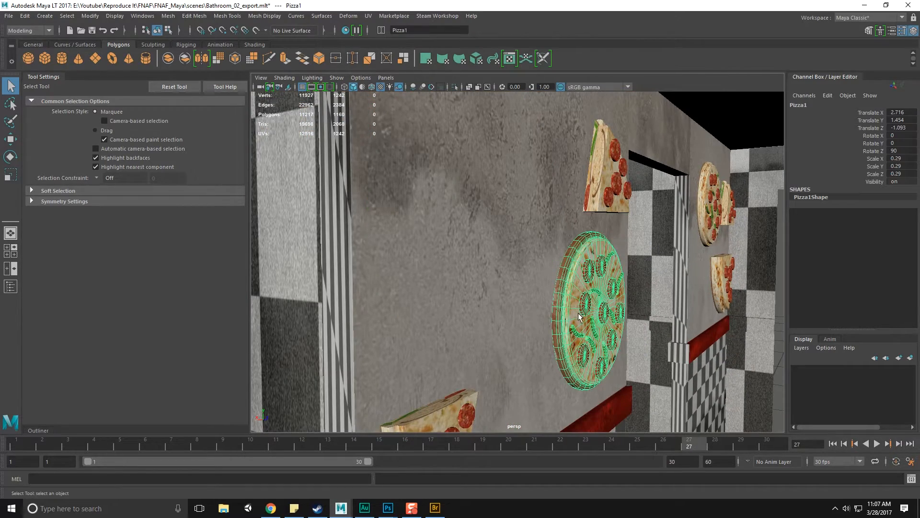
pyautogui.hotkey('ctrl', 'd')
pyautogui.press('w')
pyautogui.keyDown('alt'); pyautogui.moveTo(611, 307); pyautogui.dragTo(578, 269); pyautogui.keyUp('alt')
pyautogui.moveTo(534, 314); pyautogui.dragTo(439, 214)
pyautogui.press('r')
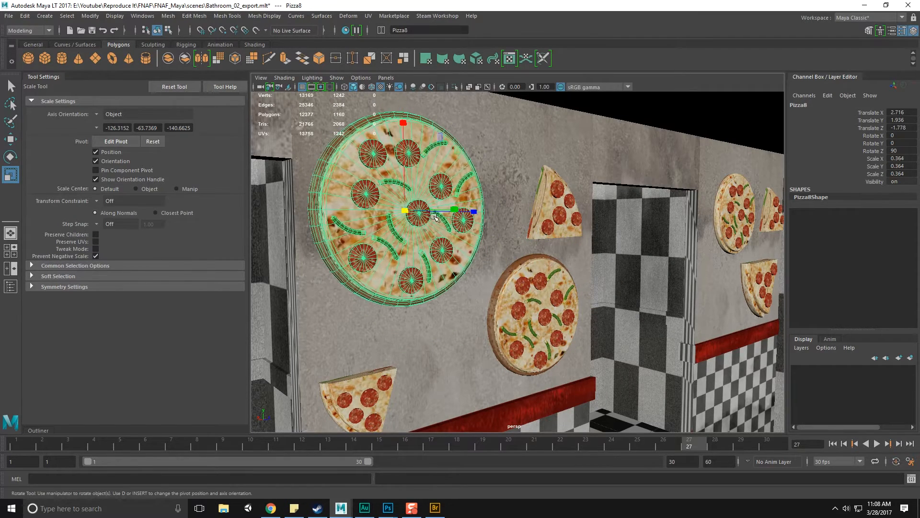
pyautogui.press('e')
pyautogui.moveTo(340, 143); pyautogui.dragTo(314, 231)
pyautogui.press('q')
# - Duplicate the smaller brown-crusted pizza and move the copy to the round pizza's place on the adjacent wall section
pyautogui.click(526, 303)
pyautogui.moveTo(527, 302)
pyautogui.keyDown('alt'); pyautogui.mouseDown()
pyautogui.moveTo(585, 314)
pyautogui.moveTo(542, 302)
pyautogui.mouseUp(); pyautogui.keyUp('alt')
pyautogui.hotkey('ctrl', 'd')
pyautogui.press('w')
pyautogui.moveTo(494, 290); pyautogui.dragTo(604, 297)
pyautogui.moveTo(586, 230); pyautogui.dragTo(585, 177)
pyautogui.moveTo(556, 275)
pyautogui.keyDown('alt'); pyautogui.mouseDown()
pyautogui.moveTo(507, 275)
pyautogui.moveTo(623, 278)
pyautogui.moveTo(575, 273)
pyautogui.moveTo(561, 258)
pyautogui.mouseUp(); pyautogui.keyUp('alt')
# - Duplicate a brown-crusted pizza, move the copy to the smaller pizza's place on the remaining wall section and scale it down slightly
pyautogui.click(605, 215)
pyautogui.hotkey('ctrl', 'd')
pyautogui.moveTo(652, 162); pyautogui.dragTo(440, 238)
pyautogui.press('r')
pyautogui.moveTo(364, 352); pyautogui.dragTo(349, 353)
# - Duplicate that pizza, move the copy onto the large pale-crusted pizza beside it and delete the old one
pyautogui.press('w')
pyautogui.keyDown('alt'); pyautogui.moveTo(498, 268); pyautogui.dragTo(489, 251); pyautogui.keyUp('alt')
pyautogui.moveTo(636, 250); pyautogui.dragTo(421, 140)
pyautogui.hotkey('ctrl', 'd')
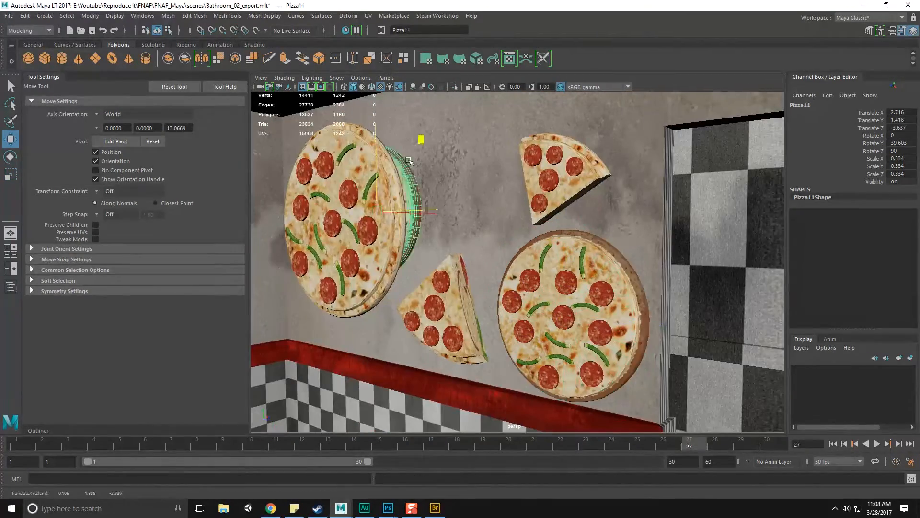
pyautogui.click(316, 187)
pyautogui.press('Delete')
pyautogui.press('r')
pyautogui.press('q')
# - Duplicate the large brown-crusted pizza and move the copy across the room towards the opposite wall
pyautogui.moveTo(355, 215); pyautogui.dragTo(546, 232)
pyautogui.click(402, 189)
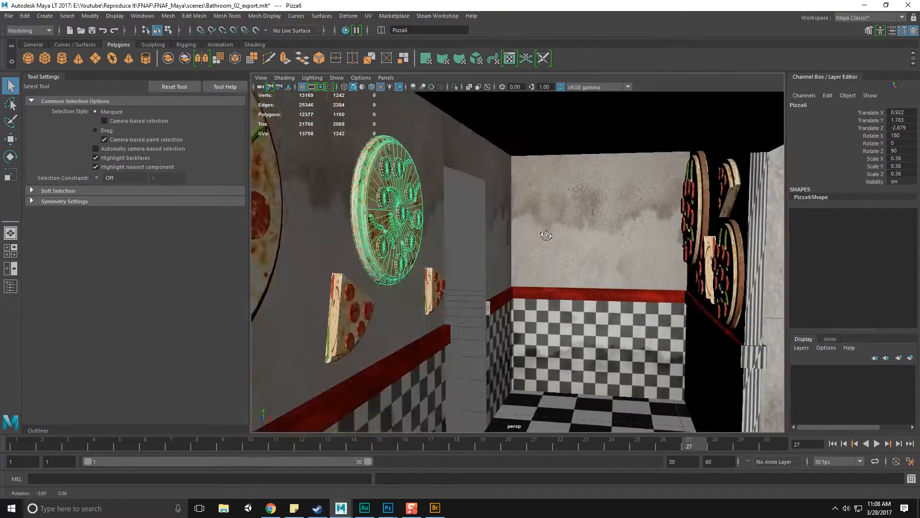
pyautogui.click(723, 261)
pyautogui.click(686, 206)
pyautogui.hotkey('ctrl', 'd')
pyautogui.press('w')
pyautogui.moveTo(747, 216); pyautogui.dragTo(599, 219)
# - Rotate the copied pizza to face away from the opposite wall, setting its rotation to X 180, Y 0 and Z 90
pyautogui.press('e')
pyautogui.click(134, 114)
pyautogui.click(118, 129)
pyautogui.moveTo(484, 210); pyautogui.dragTo(571, 206)
pyautogui.click(903, 136)
pyautogui.write('180')
pyautogui.press('Tab')
pyautogui.write('0')
pyautogui.press('Tab')
pyautogui.write('90')
pyautogui.press('Return')
pyautogui.press('w')
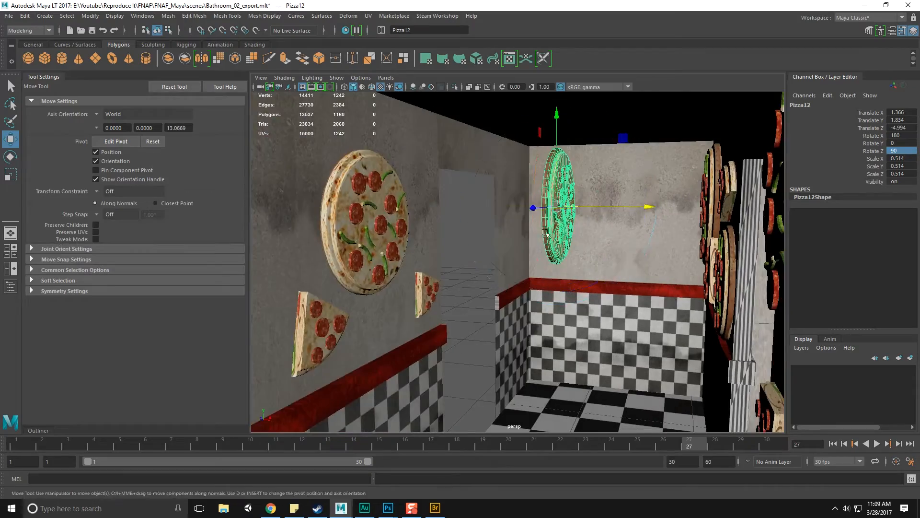
# - Scale the copy to about 0.357, fit it over the old pizza on the opposite wall and delete the old one
pyautogui.press('r')
pyautogui.moveTo(472, 209); pyautogui.dragTo(359, 209)
pyautogui.press('w')
pyautogui.moveTo(479, 240)
pyautogui.keyDown('alt'); pyautogui.mouseDown()
pyautogui.moveTo(369, 255)
pyautogui.moveTo(479, 230)
pyautogui.moveTo(469, 226)
pyautogui.mouseUp(); pyautogui.keyUp('alt')
pyautogui.press('r')
pyautogui.press('w')
pyautogui.press('Delete')
# - Duplicate the new pizza onto the adjacent large pale-crusted pizza, scale the copy up to about 0.497 and delete the old one
pyautogui.click(527, 170)
pyautogui.keyDown('alt'); pyautogui.moveTo(527, 170); pyautogui.dragTo(721, 199, button='middle'); pyautogui.keyUp('alt')
pyautogui.hotkey('ctrl', 'd')
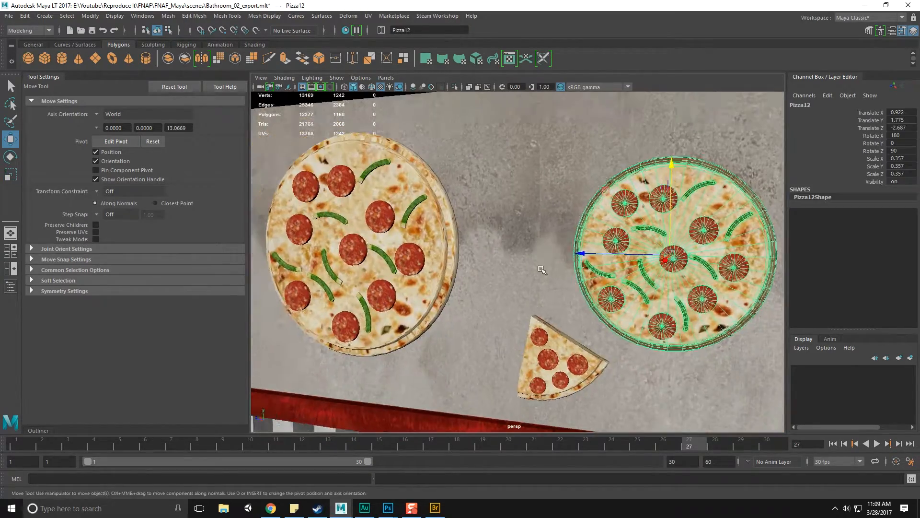
pyautogui.moveTo(582, 254); pyautogui.dragTo(282, 242)
pyautogui.press('r')
pyautogui.moveTo(366, 250); pyautogui.dragTo(376, 250)
pyautogui.press('Delete')
# - Duplicate the large brown-crusted pizza, move the copy onto the smaller pizza beside it and scale it to about 0.327
pyautogui.keyDown('alt'); pyautogui.moveTo(479, 223); pyautogui.dragTo(510, 230); pyautogui.keyUp('alt')
pyautogui.click(501, 226)
pyautogui.hotkey('ctrl', 'd')
pyautogui.press('e')
pyautogui.press('w')
pyautogui.moveTo(466, 174); pyautogui.dragTo(298, 228)
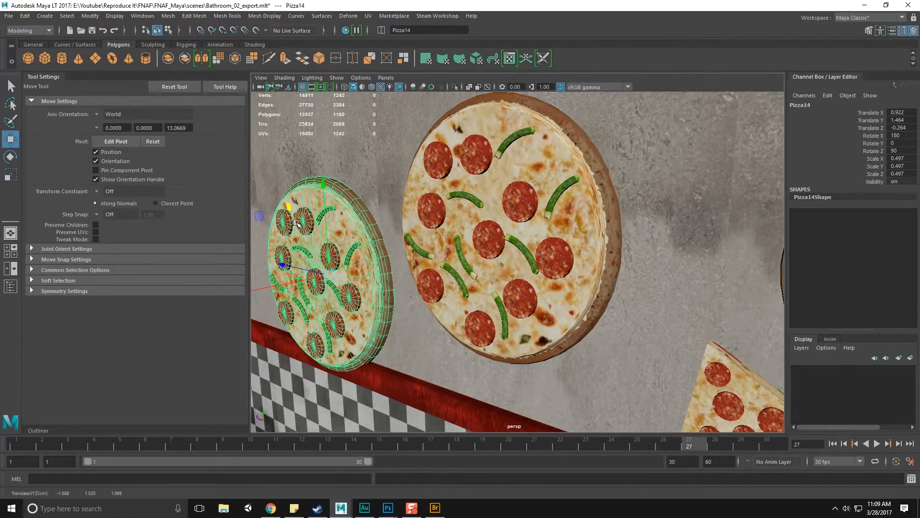
pyautogui.press('r')
pyautogui.moveTo(329, 276); pyautogui.dragTo(301, 281)
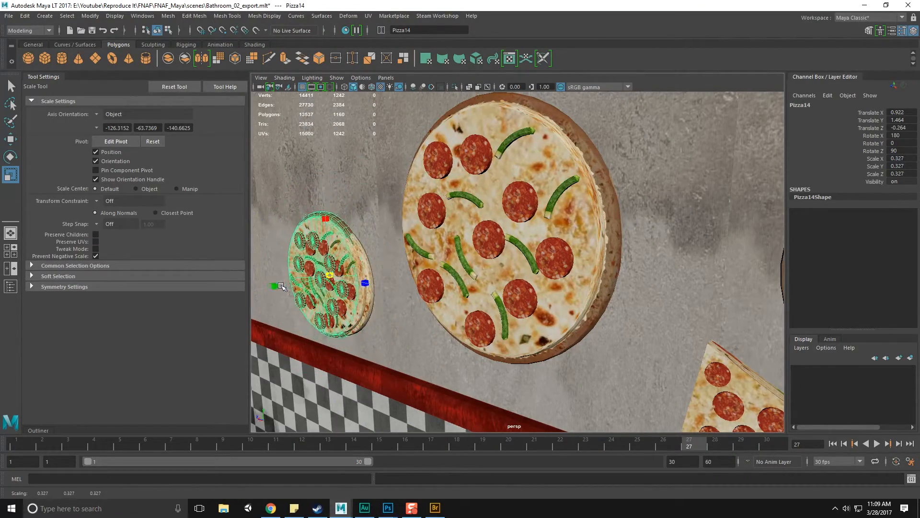
# - Delete the old small pizza hidden behind the new copy and save the scene
pyautogui.press('w')
pyautogui.click(360, 272)
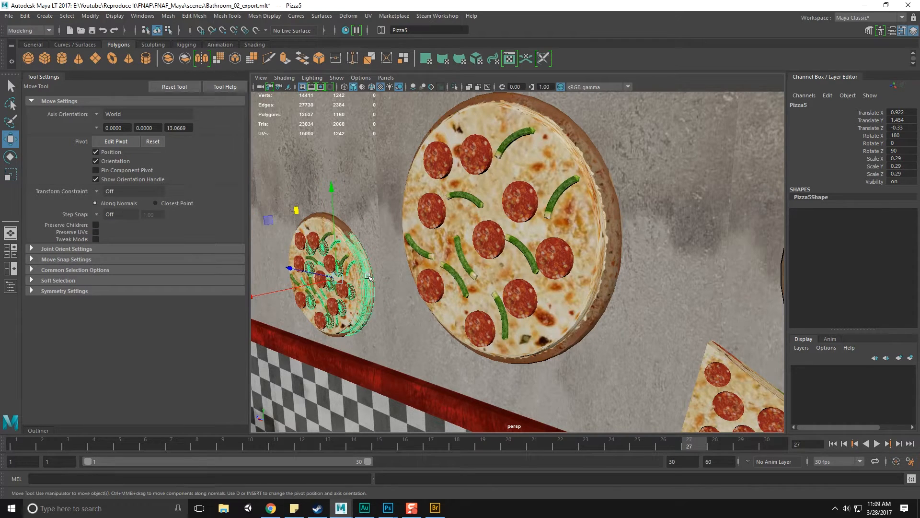
pyautogui.press('Delete')
pyautogui.hotkey('ctrl', 's')
pyautogui.keyDown('alt'); pyautogui.moveTo(368, 276); pyautogui.dragTo(561, 243); pyautogui.keyUp('alt')
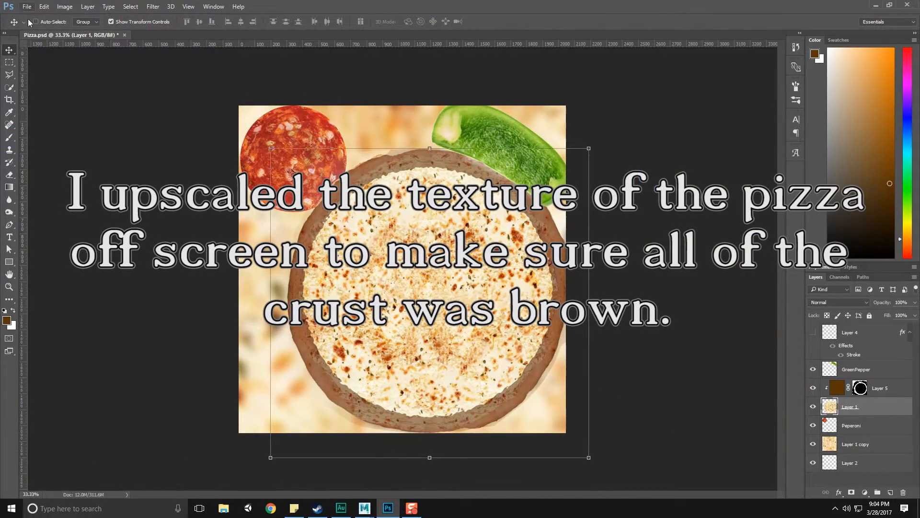
# - Save the brown-crusted texture as a PNG in the FNAF Textures folder, replacing pizza.png
pyautogui.click(9, 62)
pyautogui.click(26, 6)
pyautogui.click(82, 113)
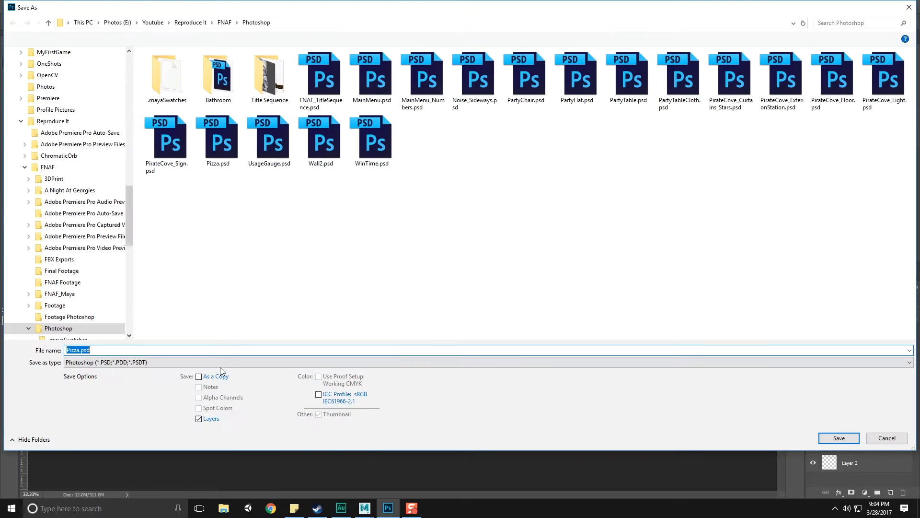
pyautogui.click(192, 363)
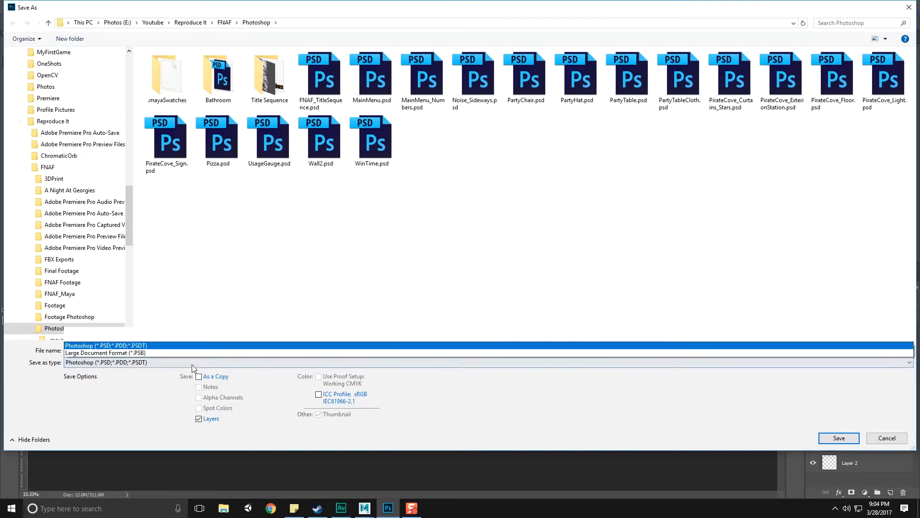
pyautogui.click(153, 324)
pyautogui.click(225, 22)
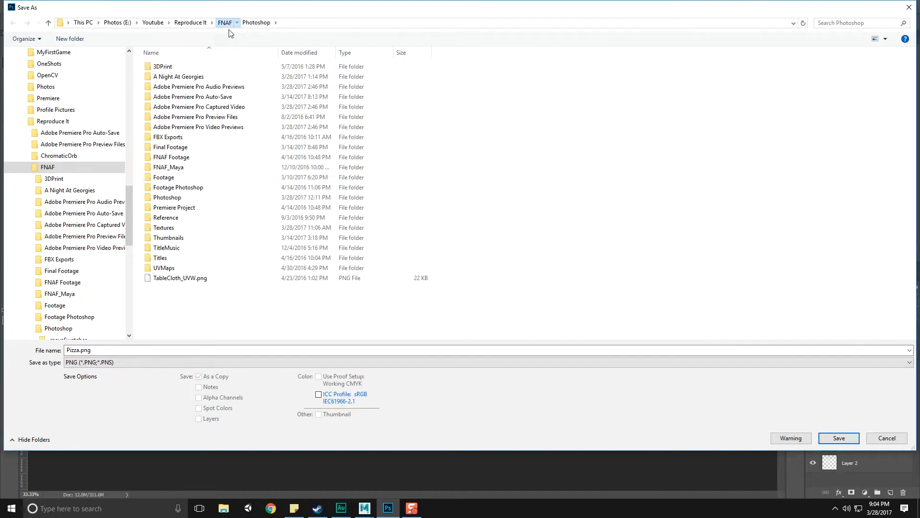
pyautogui.doubleClick(164, 228)
pyautogui.doubleClick(266, 144)
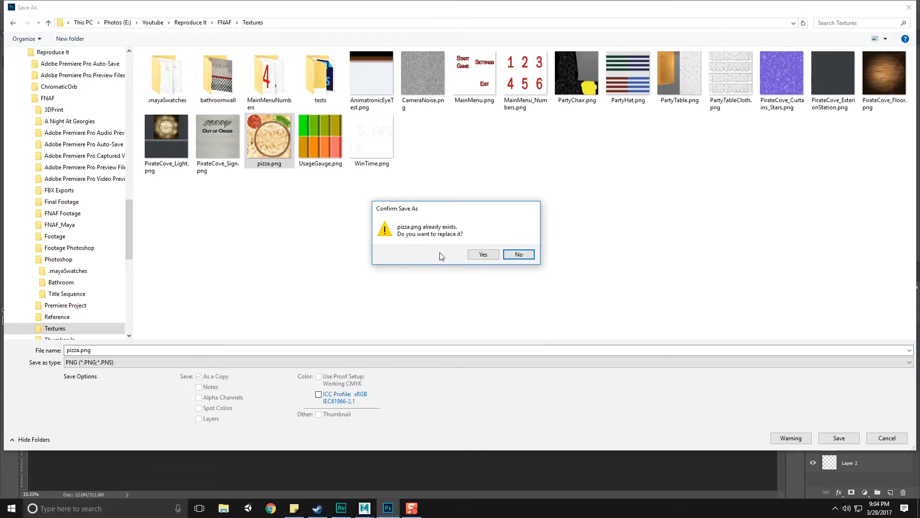
pyautogui.click(476, 252)
pyautogui.click(491, 165)
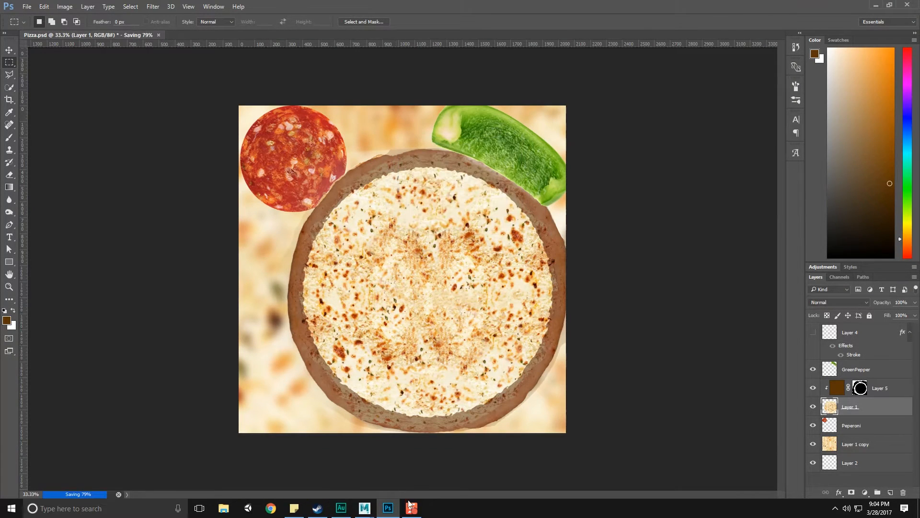
# - Switch to Maya, check the pizzas with the updated crust texture and save the scene
pyautogui.click(365, 509)
pyautogui.keyDown('alt'); pyautogui.moveTo(599, 253); pyautogui.dragTo(618, 259); pyautogui.keyUp('alt')
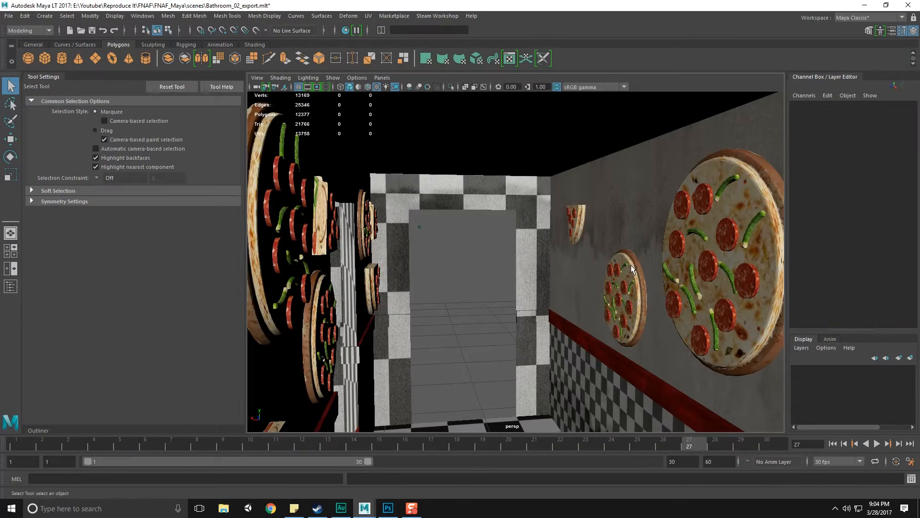
pyautogui.keyDown('alt'); pyautogui.moveTo(631, 267); pyautogui.dragTo(543, 254, button='middle'); pyautogui.keyUp('alt')
pyautogui.moveTo(536, 261)
pyautogui.keyDown('alt'); pyautogui.mouseDown()
pyautogui.moveTo(701, 251)
pyautogui.moveTo(549, 265)
pyautogui.mouseUp(); pyautogui.keyUp('alt')
pyautogui.hotkey('ctrl', 's')
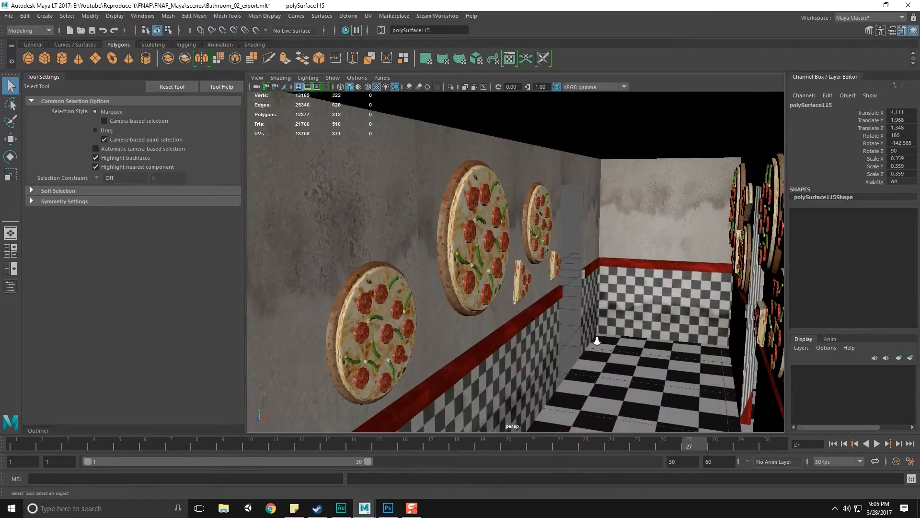
# - Examine the replaced pizzas and the remaining old slices along the bathroom walls
pyautogui.keyDown('alt'); pyautogui.moveTo(598, 340); pyautogui.dragTo(542, 325, button='right'); pyautogui.keyUp('alt')
pyautogui.keyDown('alt'); pyautogui.moveTo(542, 325); pyautogui.dragTo(672, 321); pyautogui.keyUp('alt')
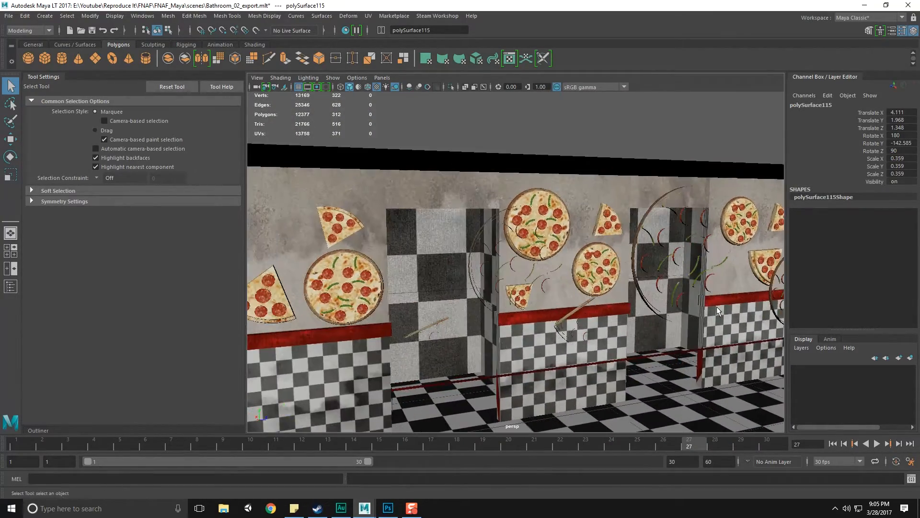
pyautogui.keyDown('alt'); pyautogui.moveTo(460, 327); pyautogui.dragTo(508, 328); pyautogui.keyUp('alt')
pyautogui.keyDown('alt'); pyautogui.moveTo(508, 329); pyautogui.dragTo(537, 340, button='right'); pyautogui.keyUp('alt')
pyautogui.keyDown('alt'); pyautogui.moveTo(536, 339); pyautogui.dragTo(571, 298); pyautogui.keyUp('alt')
pyautogui.click(572, 300)
pyautogui.keyDown('alt'); pyautogui.moveTo(573, 299); pyautogui.dragTo(527, 325, button='right'); pyautogui.keyUp('alt')
pyautogui.click(494, 284)
pyautogui.keyDown('alt'); pyautogui.moveTo(493, 281); pyautogui.dragTo(529, 312, button='middle'); pyautogui.keyUp('alt')
pyautogui.click(516, 208)
pyautogui.click(541, 326)
pyautogui.keyDown('alt'); pyautogui.moveTo(557, 335); pyautogui.dragTo(472, 331); pyautogui.keyUp('alt')
pyautogui.keyDown('alt'); pyautogui.moveTo(472, 330); pyautogui.dragTo(502, 337, button='right'); pyautogui.keyUp('alt')
# - Select the small whole pizza between the pizza slices and the doorway and set its Y rotation to 0
pyautogui.keyDown('alt'); pyautogui.moveTo(503, 341); pyautogui.dragTo(569, 247, button='middle'); pyautogui.keyUp('alt')
pyautogui.keyDown('alt'); pyautogui.moveTo(532, 249); pyautogui.dragTo(511, 253); pyautogui.keyUp('alt')
pyautogui.rightClick(505, 227)
pyautogui.keyDown('alt'); pyautogui.moveTo(544, 230); pyautogui.dragTo(510, 253, button='right'); pyautogui.keyUp('alt')
pyautogui.keyDown('alt'); pyautogui.moveTo(387, 240); pyautogui.dragTo(414, 247, button='middle'); pyautogui.keyUp('alt')
pyautogui.keyDown('alt'); pyautogui.moveTo(518, 280); pyautogui.dragTo(570, 290, button='right'); pyautogui.keyUp('alt')
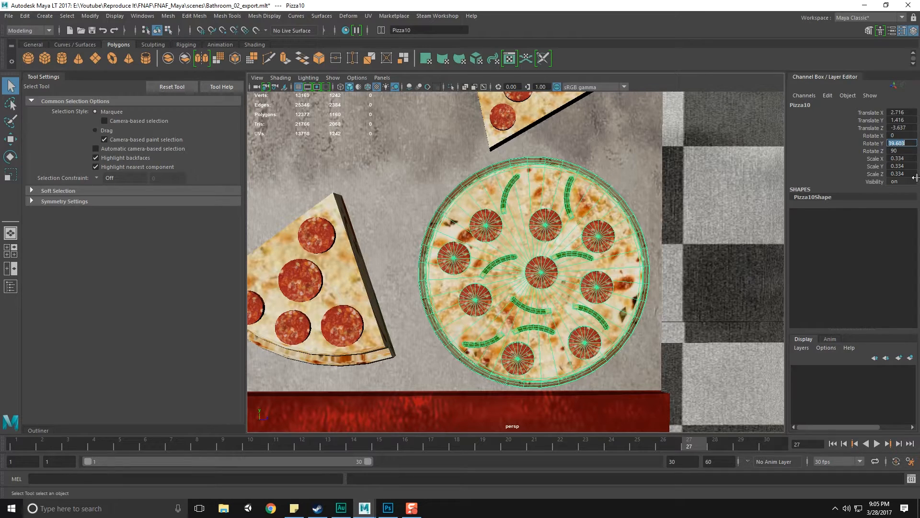
pyautogui.press('Return')
pyautogui.press('f')
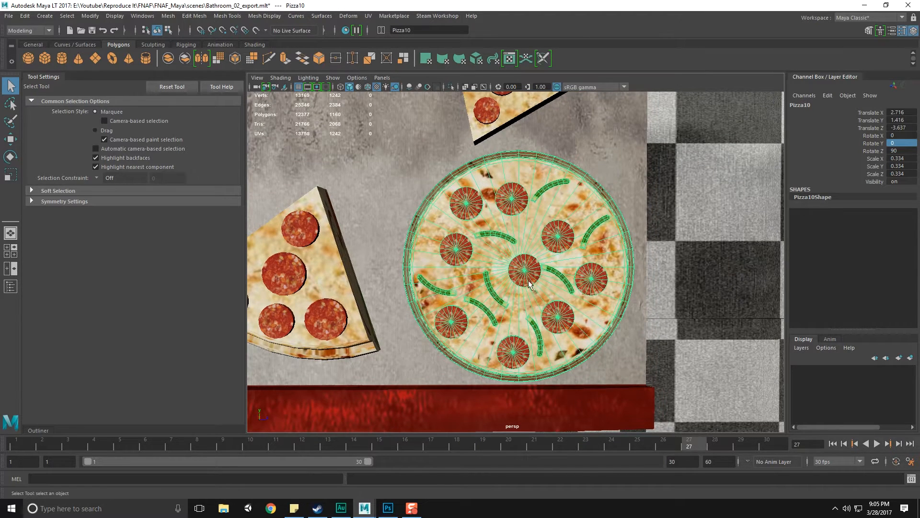
# - Select the faces of the pizza's lower-left quarter, invert the selection and delete the other three quarters
pyautogui.moveTo(468, 284); pyautogui.dragTo(416, 297, button='right')
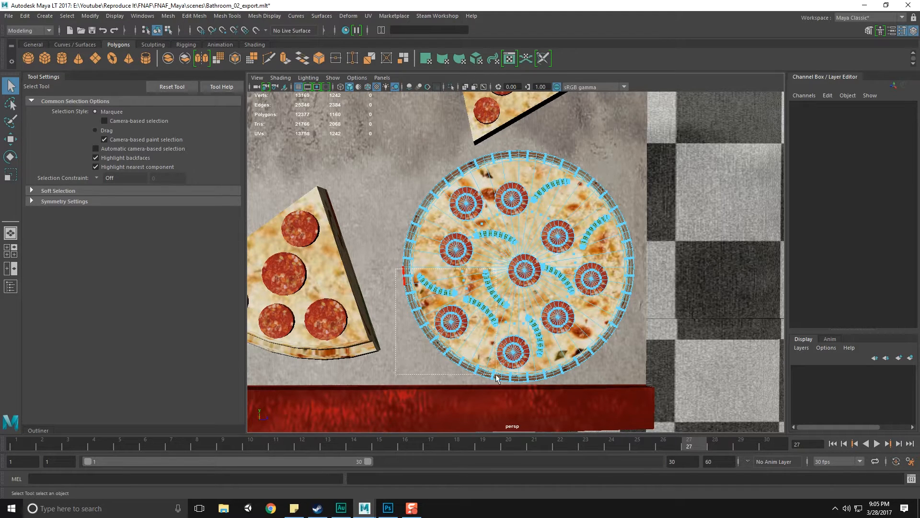
pyautogui.moveTo(506, 393); pyautogui.dragTo(519, 401)
pyautogui.moveTo(517, 400); pyautogui.dragTo(518, 400)
pyautogui.scroll(1, 553, 280)
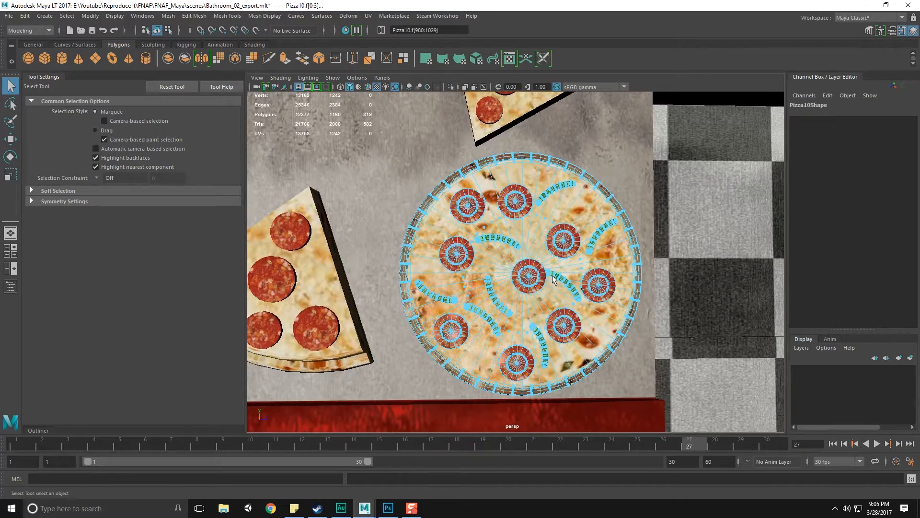
pyautogui.keyDown('alt'); pyautogui.moveTo(531, 255); pyautogui.dragTo(668, 314, button='middle'); pyautogui.keyUp('alt')
pyautogui.press('f')
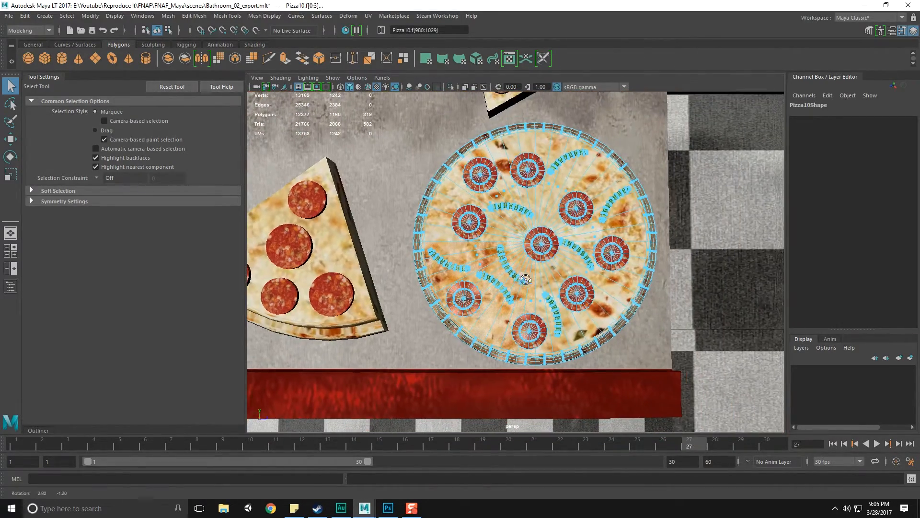
pyautogui.press('f')
pyautogui.keyDown('alt'); pyautogui.moveTo(517, 284); pyautogui.dragTo(530, 303); pyautogui.keyUp('alt')
pyautogui.scroll(-4, 530, 304)
pyautogui.scroll(-2, 463, 239)
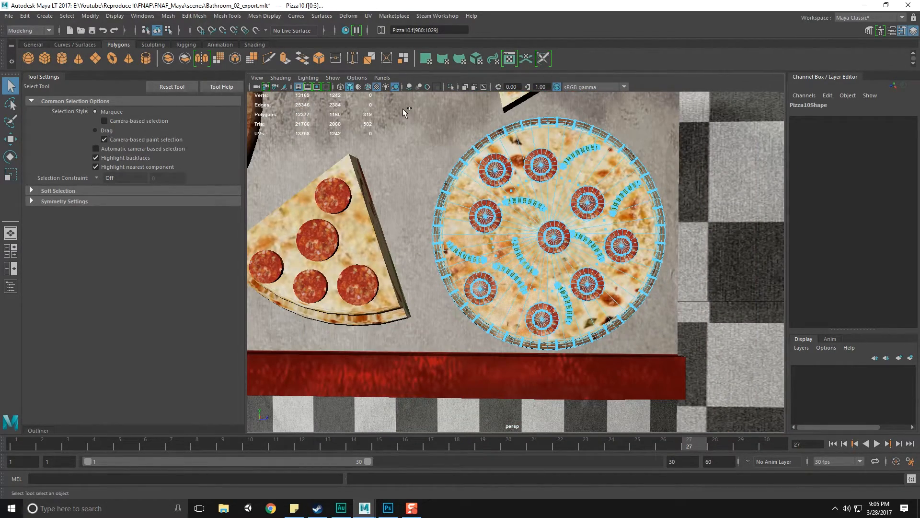
pyautogui.keyDown('ctrl'); pyautogui.keyDown('shift'); pyautogui.moveTo(400, 101); pyautogui.dragTo(683, 369); pyautogui.keyUp('shift'); pyautogui.keyUp('ctrl')
pyautogui.hotkey('ctrl', 'z')
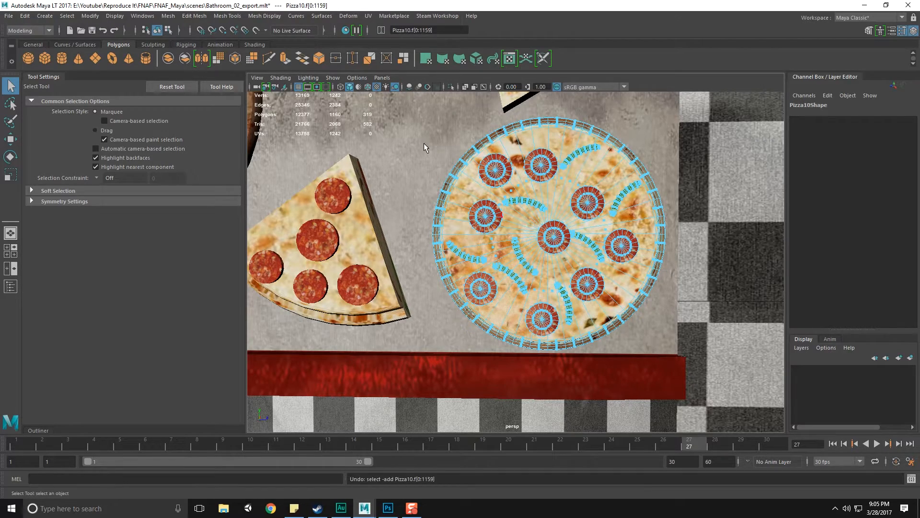
pyautogui.keyDown('shift'); pyautogui.moveTo(403, 118); pyautogui.dragTo(750, 424); pyautogui.keyUp('shift')
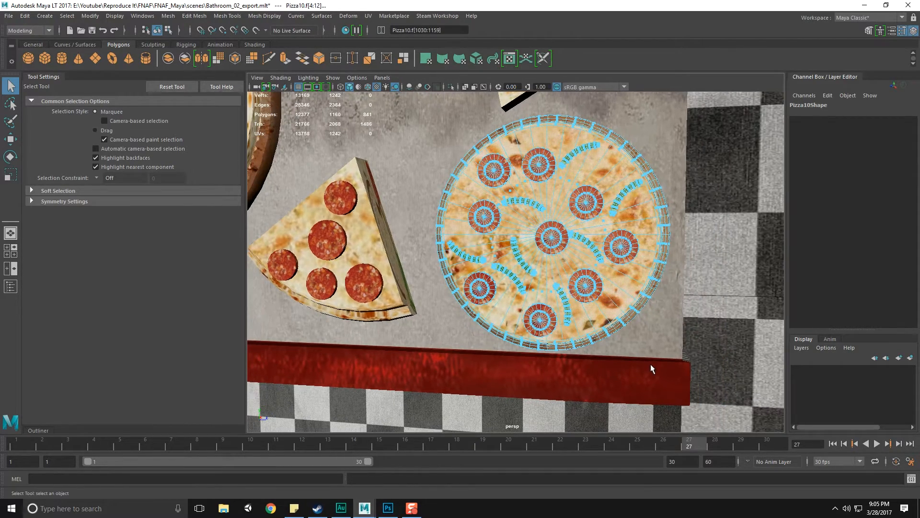
pyautogui.press('Delete')
pyautogui.keyDown('alt'); pyautogui.moveTo(650, 364); pyautogui.dragTo(610, 339); pyautogui.keyUp('alt')
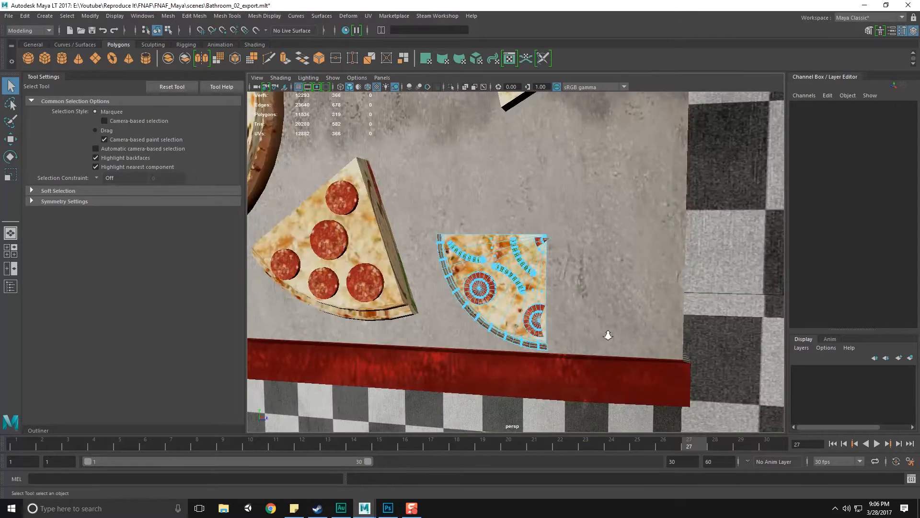
# - Delete the leftover cut pepperoni pieces at the new slice's tip and along its straight vertical edge
pyautogui.scroll(5, 582, 330)
pyautogui.click(575, 218)
pyautogui.moveTo(573, 217); pyautogui.dragTo(601, 204, button='right')
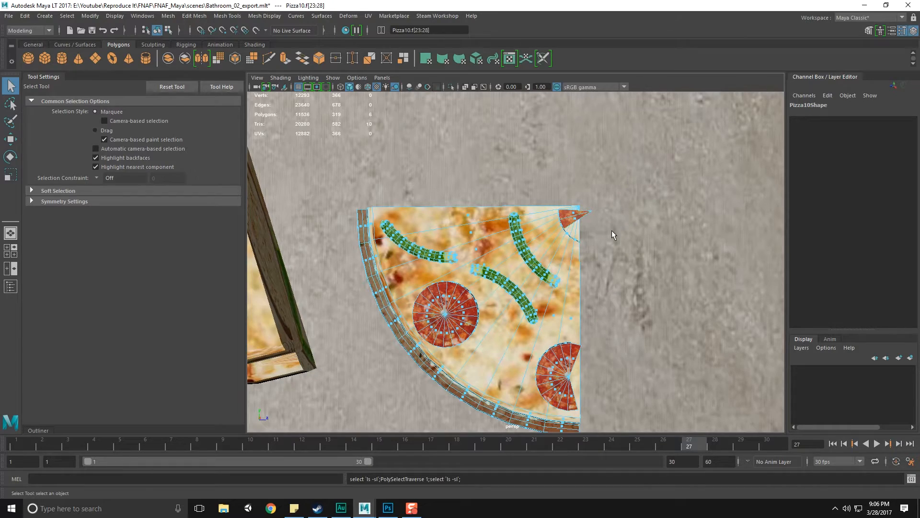
pyautogui.press('Delete')
pyautogui.keyDown('alt'); pyautogui.moveTo(612, 230); pyautogui.dragTo(554, 352); pyautogui.keyUp('alt')
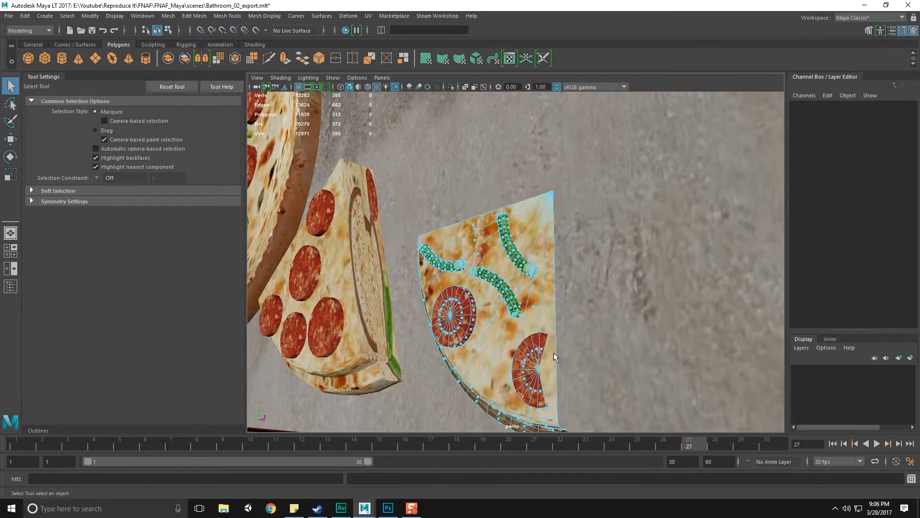
pyautogui.keyDown('alt'); pyautogui.moveTo(554, 352); pyautogui.dragTo(529, 264, button='middle'); pyautogui.keyUp('alt')
pyautogui.keyDown('alt'); pyautogui.moveTo(529, 264); pyautogui.dragTo(504, 222); pyautogui.keyUp('alt')
pyautogui.click(551, 224)
pyautogui.hotkey('shift', '.')
pyautogui.press('Delete')
# - Select all faces of the remaining whole pepperoni and duplicate them with Duplicate Face
pyautogui.click(480, 181)
pyautogui.hotkey('shift', '.')
pyautogui.keyDown('shift'); pyautogui.rightClick(471, 185); pyautogui.keyUp('shift')
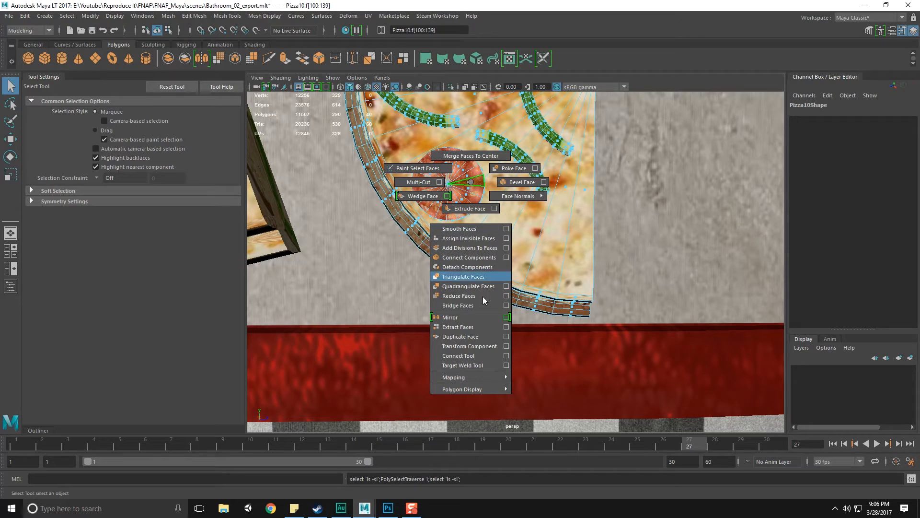
pyautogui.click(481, 335)
pyautogui.keyDown('alt'); pyautogui.moveTo(481, 337); pyautogui.dragTo(453, 299); pyautogui.keyUp('alt')
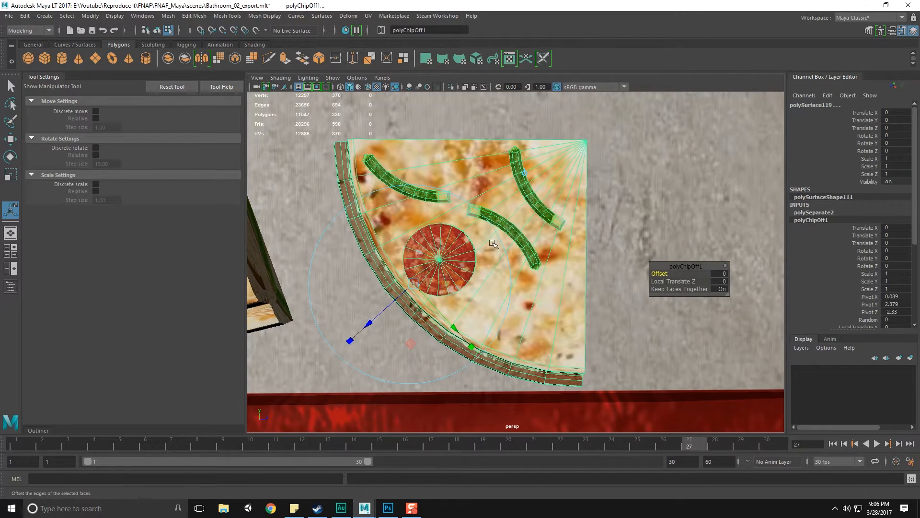
# - Move the pepperoni copy about -0.067 in Y and 0.094 in Z toward the slice's lower edge and return to object selection
pyautogui.scroll(-10, 584, 268)
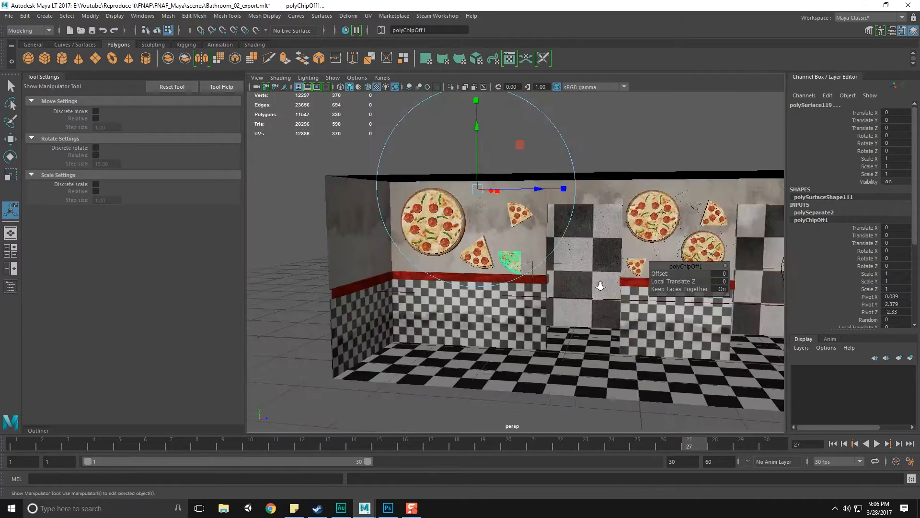
pyautogui.press('f')
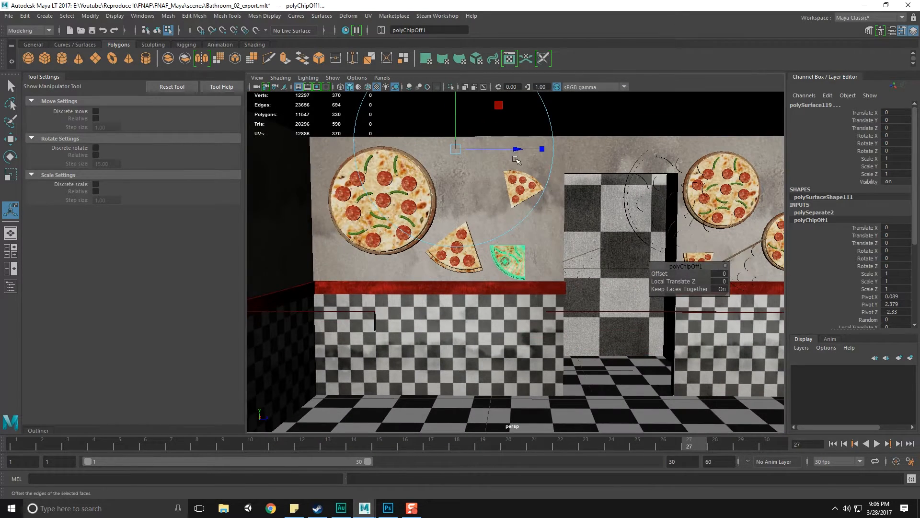
pyautogui.moveTo(496, 115); pyautogui.dragTo(501, 118)
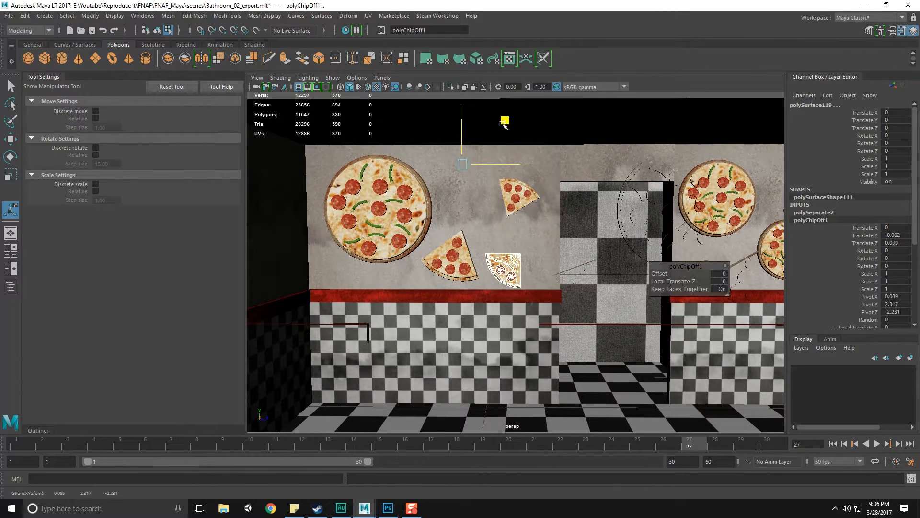
pyautogui.press('f')
pyautogui.press('q')
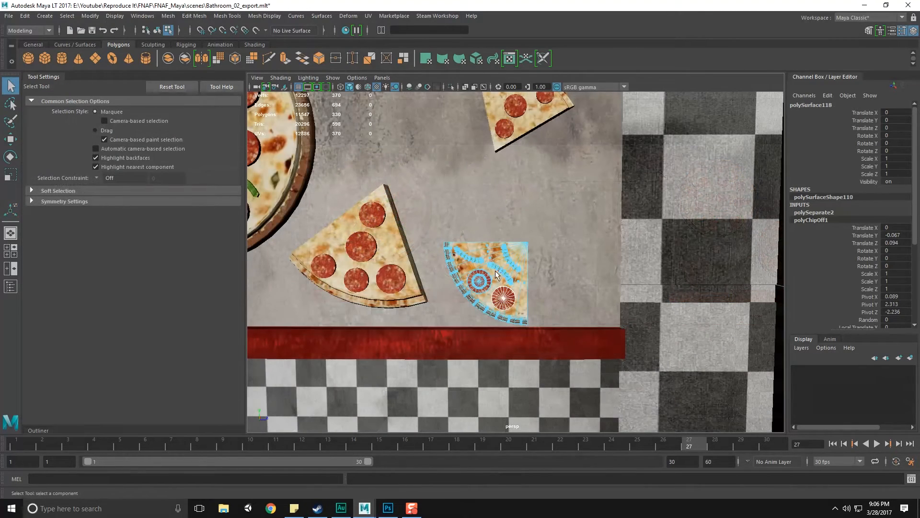
pyautogui.press('F8')
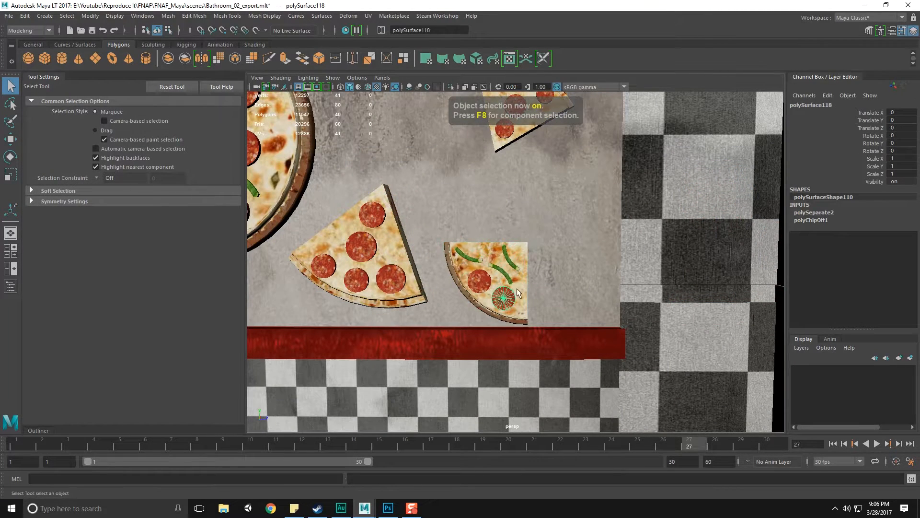
# - Select the separate lower pepperoni on the new slice and duplicate it for moving
pyautogui.keyDown('shift'); pyautogui.click(503, 298); pyautogui.keyUp('shift')
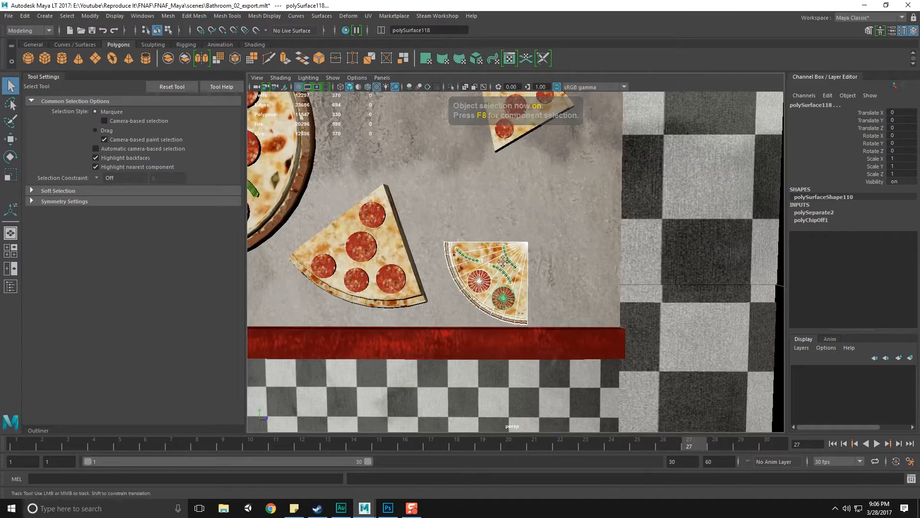
pyautogui.keyDown('alt'); pyautogui.moveTo(504, 265); pyautogui.dragTo(501, 209, button='middle'); pyautogui.keyUp('alt')
pyautogui.scroll(6, 501, 211)
pyautogui.click(490, 218)
pyautogui.keyDown('alt'); pyautogui.moveTo(497, 185); pyautogui.dragTo(526, 238); pyautogui.keyUp('alt')
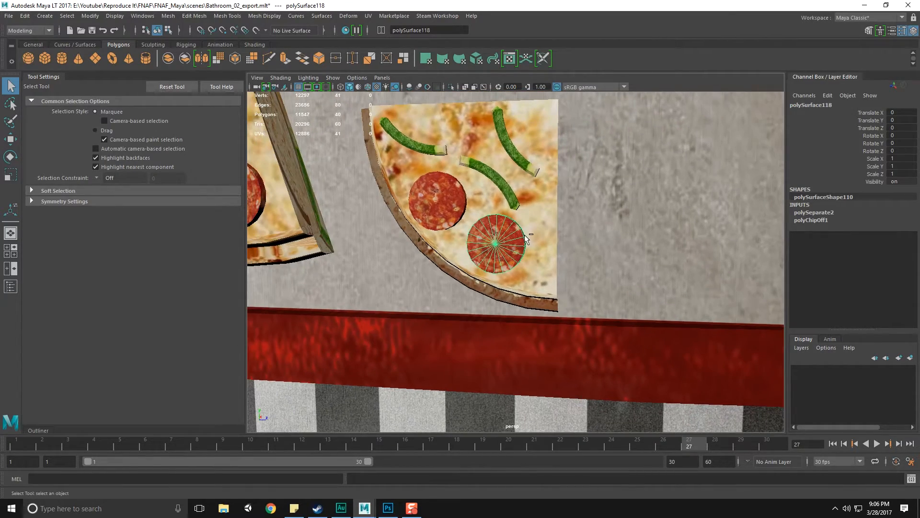
pyautogui.hotkey('ctrl', 'd')
pyautogui.press('w')
# - Snap the duplicated pepperoni's pivot to its centre and move it between the green peppers in the slice's upper part
pyautogui.scroll(-8, 525, 225)
pyautogui.scroll(5, 526, 226)
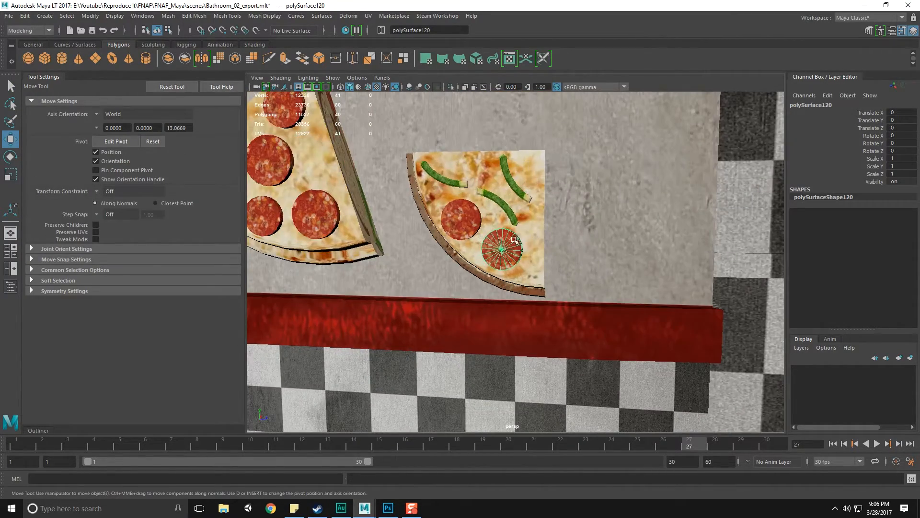
pyautogui.scroll(-6, 515, 241)
pyautogui.scroll(10, 480, 230)
pyautogui.press('d')
pyautogui.press('v')
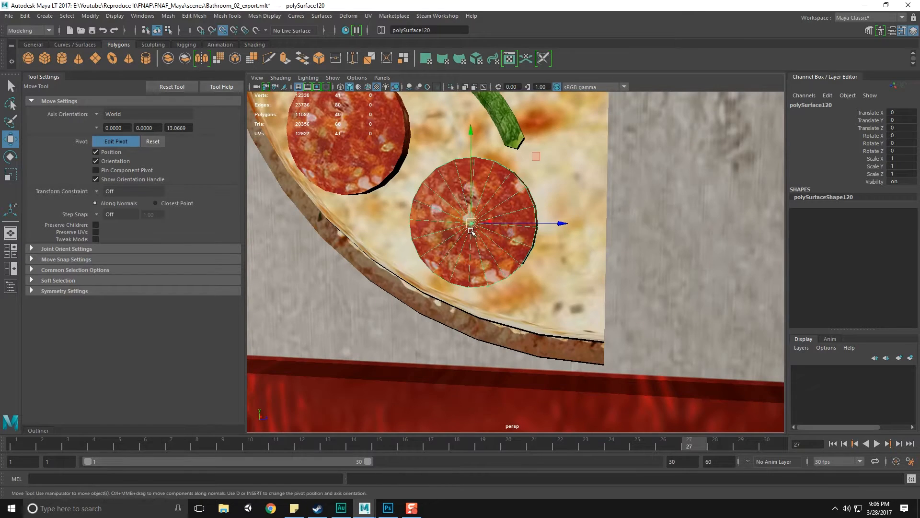
pyautogui.scroll(-6, 471, 232)
pyautogui.moveTo(579, 218); pyautogui.dragTo(560, 114, button='middle')
pyautogui.press('q')
# - Combine the slice and its two separate pepperonis into one mesh and save the scene
pyautogui.click(532, 253)
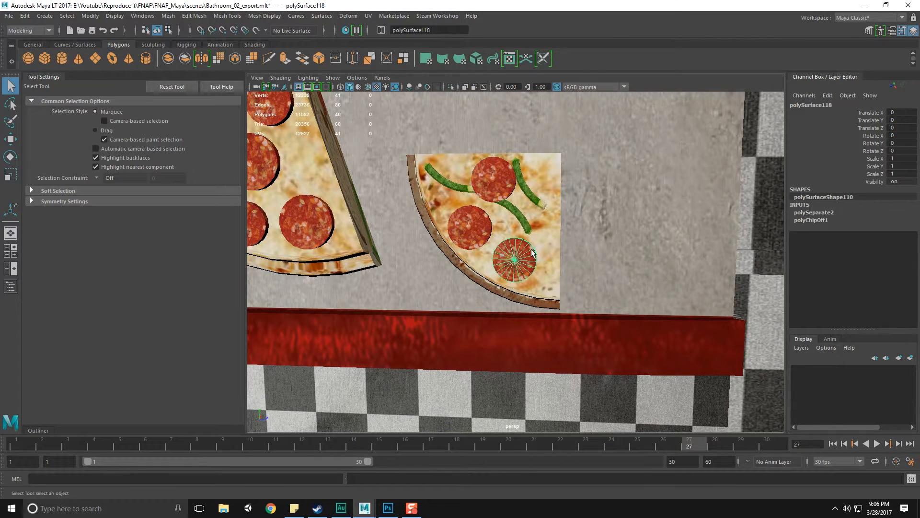
pyautogui.click(499, 206)
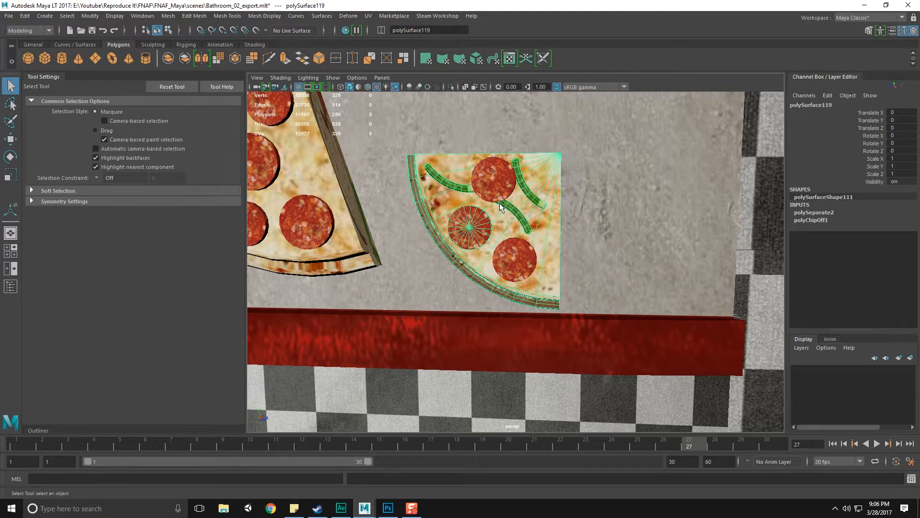
pyautogui.keyDown('shift'); pyautogui.click(514, 259); pyautogui.keyUp('shift')
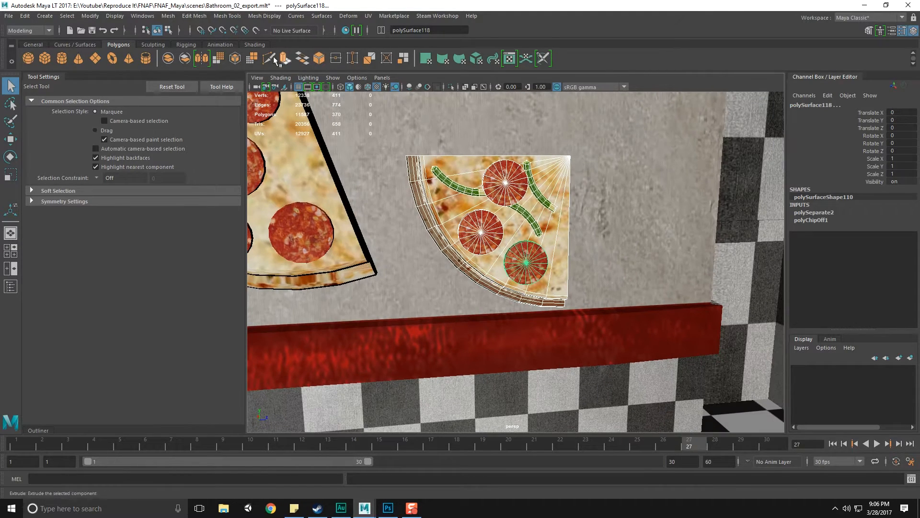
pyautogui.click(185, 60)
pyautogui.keyDown('alt'); pyautogui.moveTo(479, 225); pyautogui.dragTo(456, 224); pyautogui.keyUp('alt')
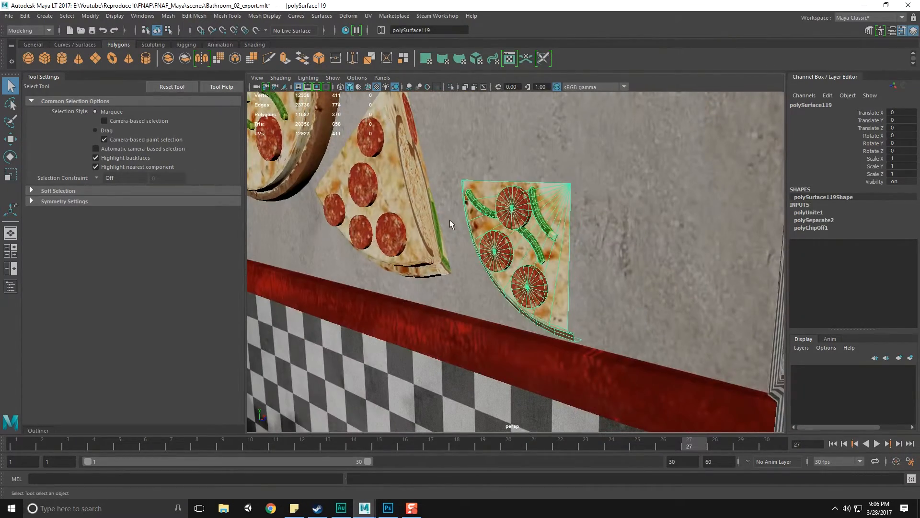
pyautogui.click(503, 250)
pyautogui.click(565, 254)
pyautogui.click(550, 247)
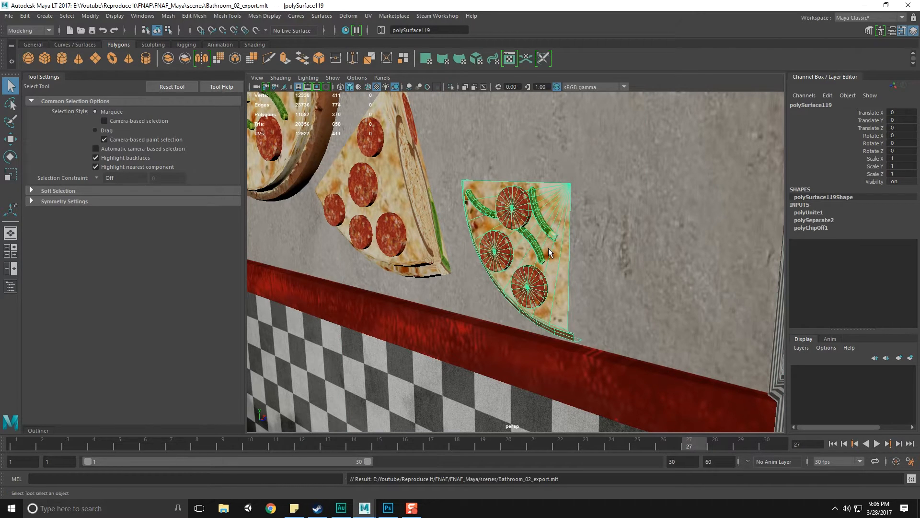
# - Extrude the slice's two straight cut edges toward the wall with a Local Translate Z of about -0.054 and return to object selection
pyautogui.keyDown('alt'); pyautogui.moveTo(550, 252); pyautogui.dragTo(470, 199); pyautogui.keyUp('alt')
pyautogui.press('F10')
pyautogui.click(527, 237)
pyautogui.keyDown('shift'); pyautogui.rightClick(528, 236); pyautogui.keyUp('shift')
pyautogui.click(528, 237)
pyautogui.moveTo(504, 127); pyautogui.dragTo(507, 128)
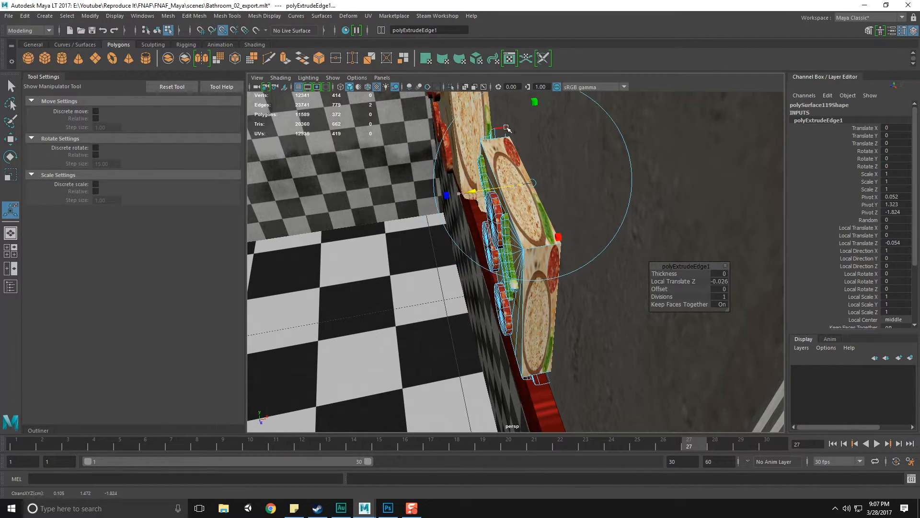
pyautogui.keyDown('alt'); pyautogui.moveTo(510, 238); pyautogui.dragTo(585, 304); pyautogui.keyUp('alt')
pyautogui.scroll(5, 585, 304)
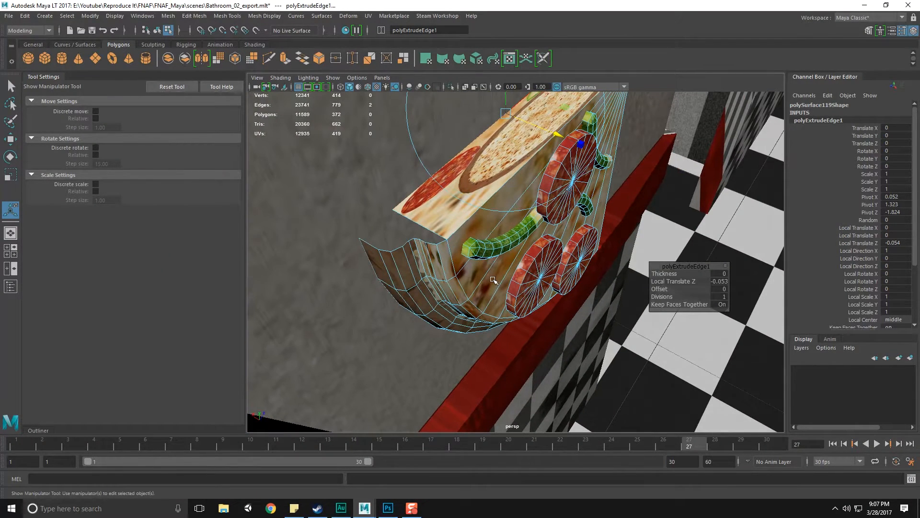
pyautogui.press('q')
pyautogui.press('F8')
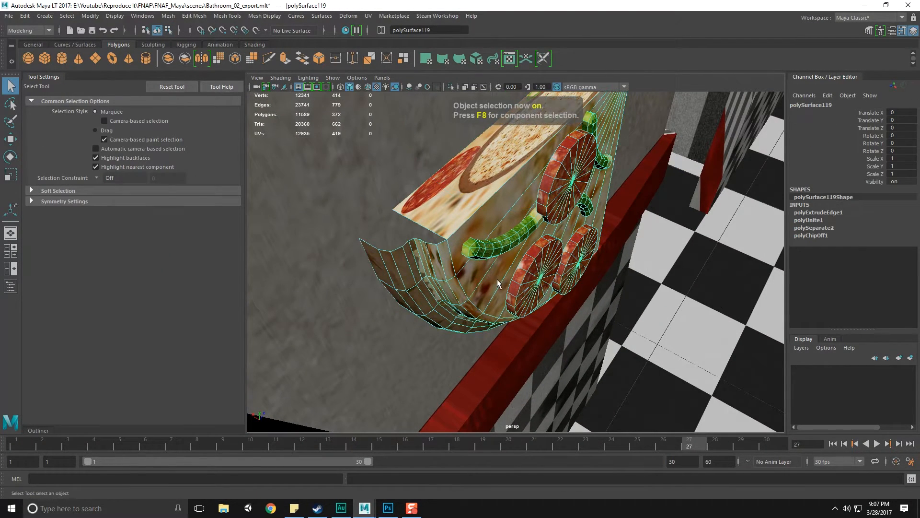
# - Insert a lengthwise edge loop along the slice's extruded side walls and shift the new edge
pyautogui.scroll(-3, 497, 279)
pyautogui.keyDown('alt'); pyautogui.moveTo(564, 310); pyautogui.dragTo(559, 261); pyautogui.keyUp('alt')
pyautogui.scroll(3, 516, 304)
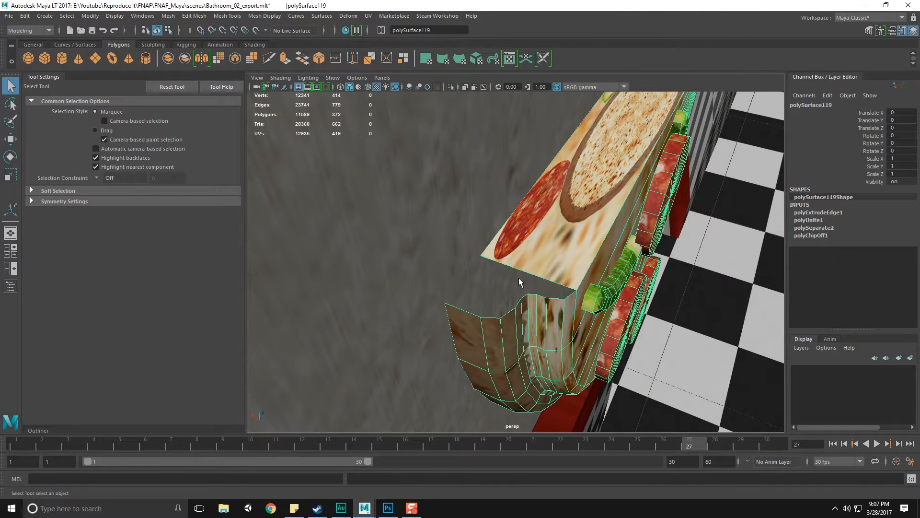
pyautogui.keyDown('shift'); pyautogui.moveTo(535, 262); pyautogui.dragTo(488, 269, button='right'); pyautogui.keyUp('shift')
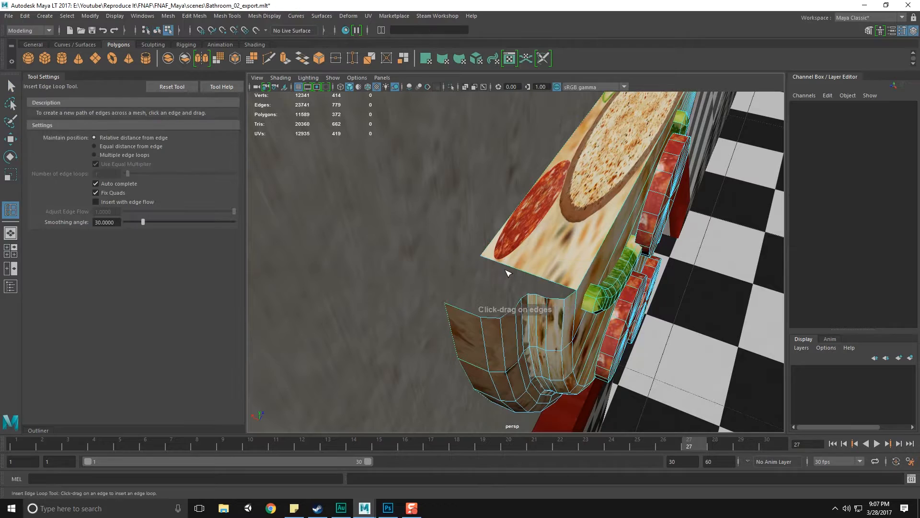
pyautogui.moveTo(512, 269); pyautogui.dragTo(362, 304)
pyautogui.press('w')
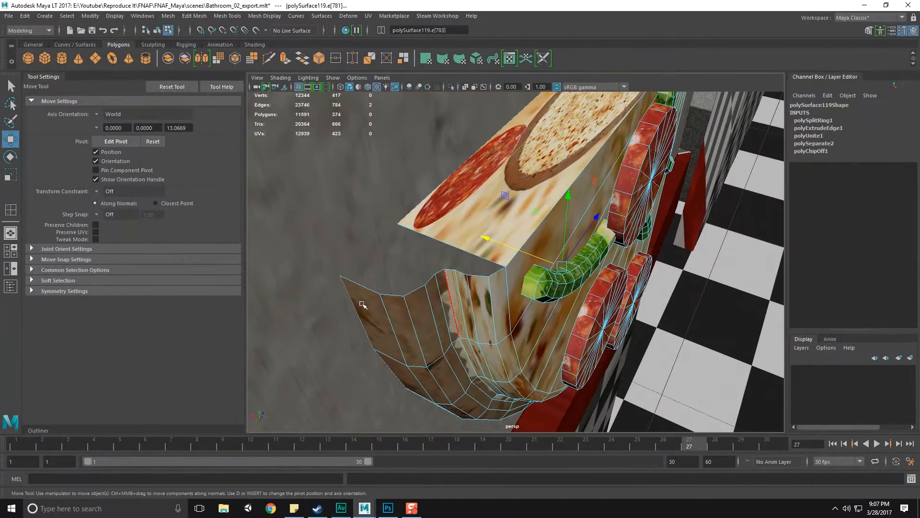
pyautogui.moveTo(383, 296); pyautogui.dragTo(379, 296, button='middle')
# - Bridge the wall's end to the crust's back edge at the upper cut side and fill the hole left there
pyautogui.keyDown('alt'); pyautogui.moveTo(488, 243); pyautogui.dragTo(476, 291); pyautogui.keyUp('alt')
pyautogui.rightClick(446, 262)
pyautogui.click(437, 214)
pyautogui.click(367, 349)
pyautogui.keyDown('shift'); pyautogui.moveTo(368, 348); pyautogui.dragTo(360, 443, button='right'); pyautogui.keyUp('shift')
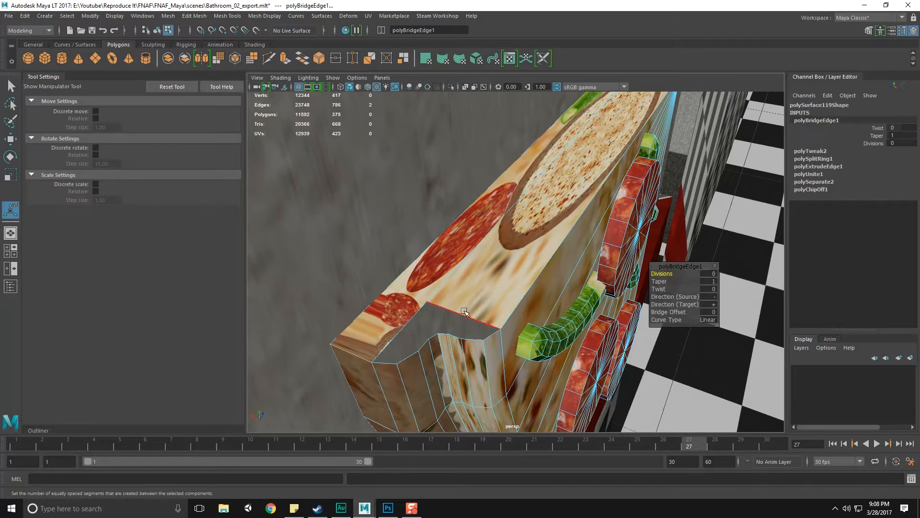
pyautogui.click(464, 312)
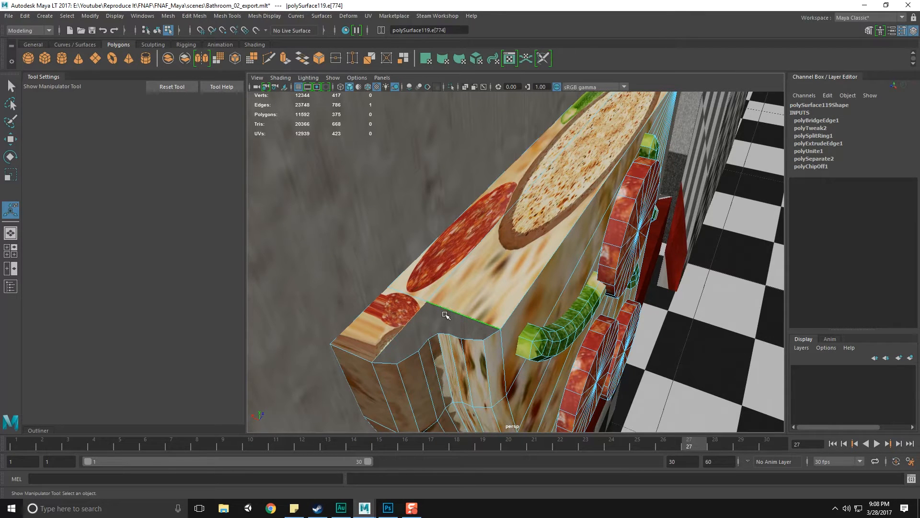
pyautogui.keyDown('shift'); pyautogui.rightClick(404, 327); pyautogui.keyUp('shift')
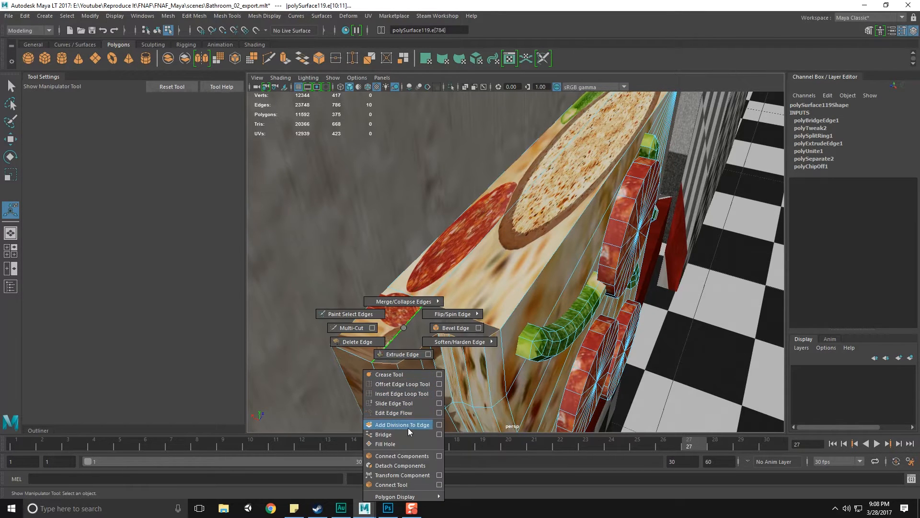
pyautogui.click(407, 443)
# - Bridge the open crust edges at the slice's vertical cut side and fill the remaining hole
pyautogui.keyDown('alt'); pyautogui.moveTo(422, 335); pyautogui.dragTo(491, 310); pyautogui.keyUp('alt')
pyautogui.keyDown('shift'); pyautogui.rightClick(523, 331); pyautogui.keyUp('shift')
pyautogui.click(520, 440)
pyautogui.click(498, 295)
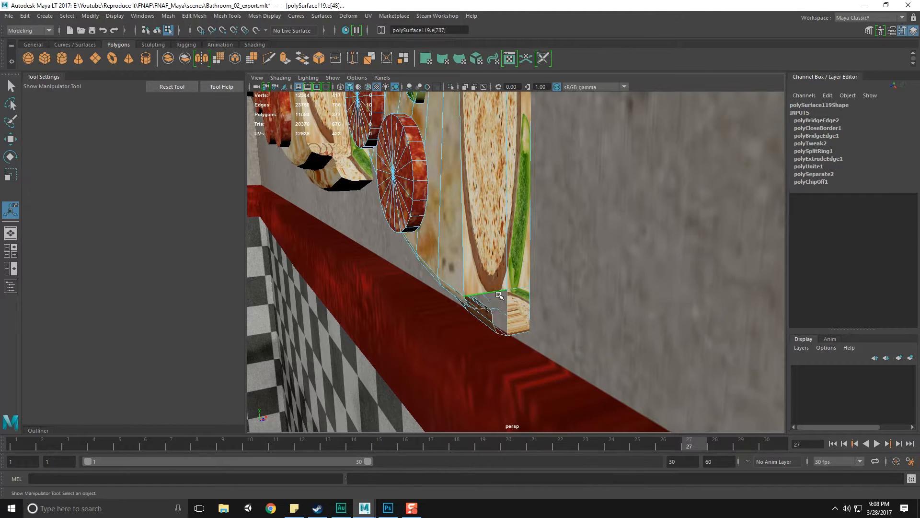
pyautogui.keyDown('shift'); pyautogui.rightClick(498, 294); pyautogui.keyUp('shift')
pyautogui.click(492, 407)
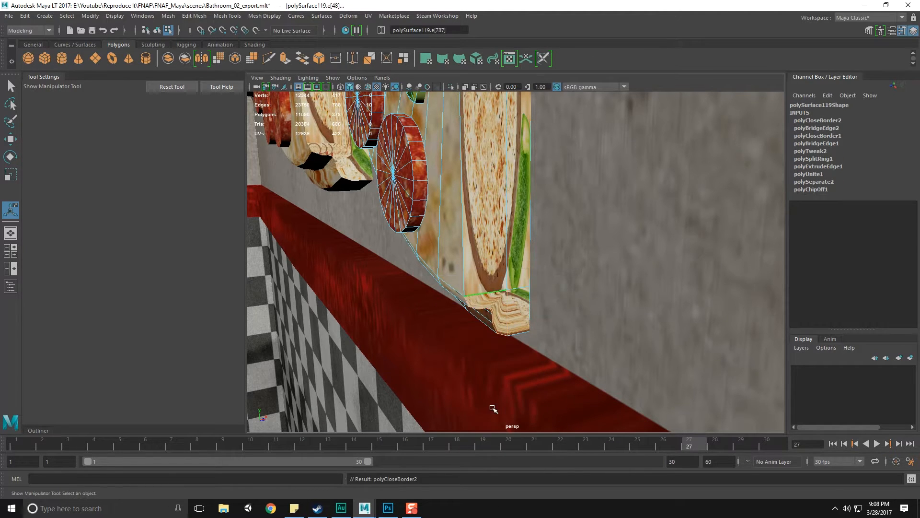
# - Select the faces of the slice's vertical cut side and planar-map their UVs with the projection fitted to the best plane
pyautogui.scroll(-5, 481, 246)
pyautogui.keyDown('alt'); pyautogui.moveTo(484, 218); pyautogui.dragTo(495, 248, button='middle'); pyautogui.keyUp('alt')
pyautogui.press('q')
pyautogui.moveTo(511, 212); pyautogui.dragTo(512, 234, button='right')
pyautogui.click(509, 228)
pyautogui.keyDown('shift'); pyautogui.click(524, 235); pyautogui.keyUp('shift')
pyautogui.keyDown('alt'); pyautogui.moveTo(523, 314); pyautogui.dragTo(505, 306, button='middle'); pyautogui.keyUp('alt')
pyautogui.scroll(5, 518, 318)
pyautogui.keyDown('shift'); pyautogui.click(462, 232); pyautogui.keyUp('shift')
pyautogui.click(368, 17)
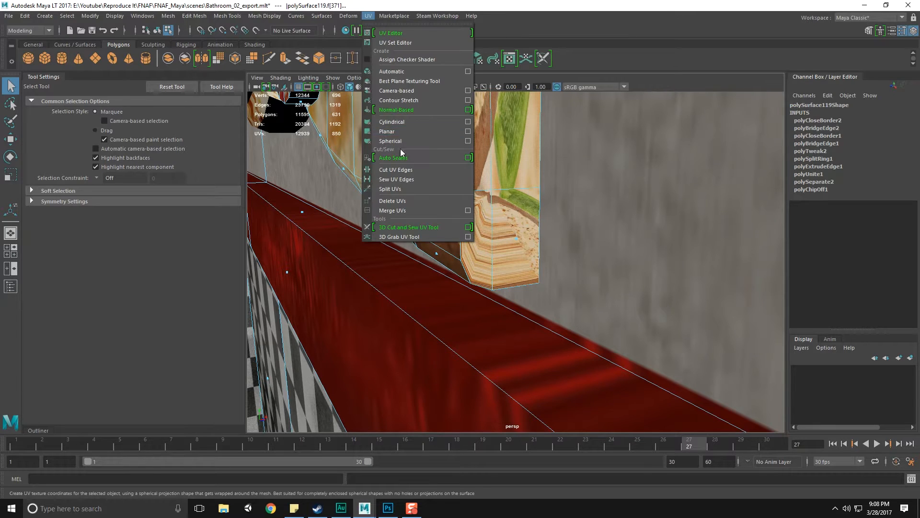
pyautogui.click(476, 137)
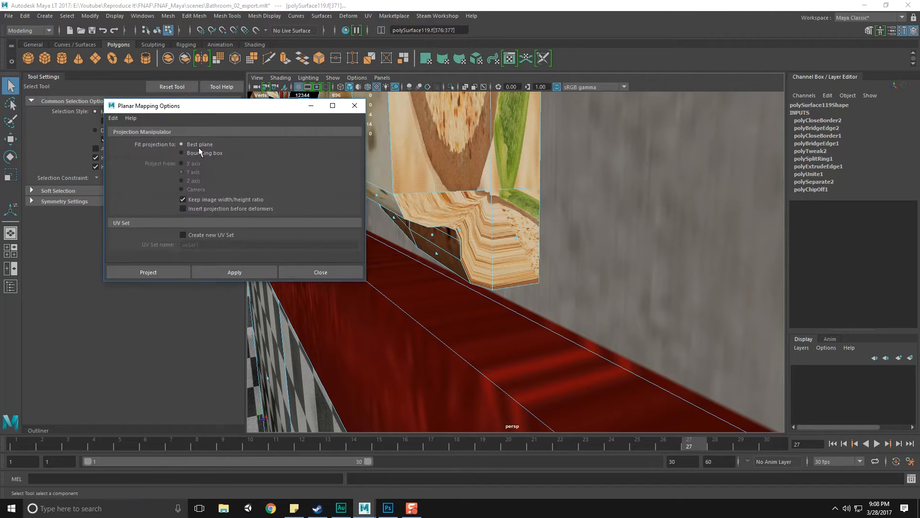
pyautogui.click(243, 271)
# - Select the faces of the slice's upper cut side, planar-map them to the best plane and close the mapping options
pyautogui.scroll(-5, 498, 259)
pyautogui.keyDown('alt'); pyautogui.moveTo(498, 259); pyautogui.dragTo(532, 278); pyautogui.keyUp('alt')
pyautogui.scroll(5, 518, 269)
pyautogui.keyDown('alt'); pyautogui.moveTo(494, 252); pyautogui.dragTo(519, 258); pyautogui.keyUp('alt')
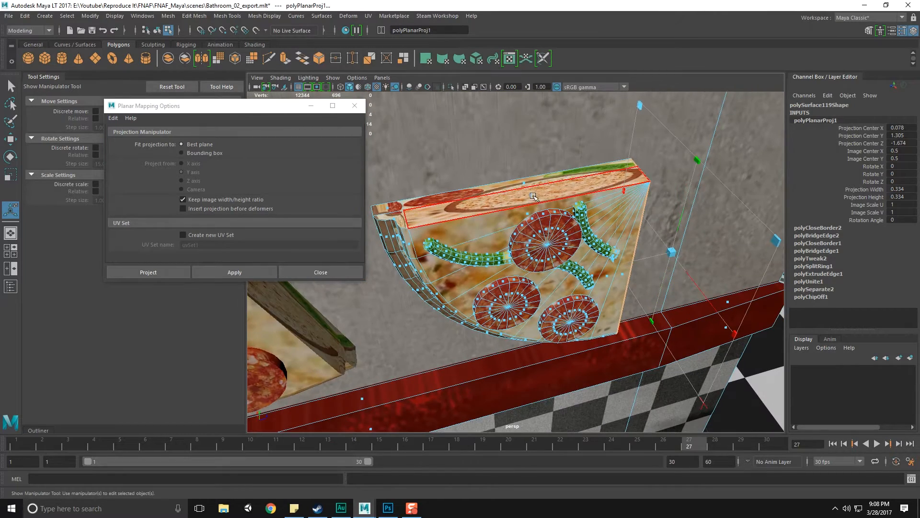
pyautogui.click(529, 199)
pyautogui.keyDown('shift'); pyautogui.click(529, 186); pyautogui.keyUp('shift')
pyautogui.keyDown('alt'); pyautogui.moveTo(528, 192); pyautogui.dragTo(501, 262); pyautogui.keyUp('alt')
pyautogui.scroll(5, 500, 261)
pyautogui.keyDown('alt'); pyautogui.moveTo(423, 266); pyautogui.dragTo(499, 273); pyautogui.keyUp('alt')
pyautogui.keyDown('shift'); pyautogui.click(507, 249); pyautogui.keyUp('shift')
pyautogui.click(269, 273)
pyautogui.click(317, 272)
# - Open the UV Editor, narrow its window to keep the slice visible and enlarge its UV view
pyautogui.scroll(-6, 537, 283)
pyautogui.keyDown('alt'); pyautogui.moveTo(565, 288); pyautogui.dragTo(523, 274); pyautogui.keyUp('alt')
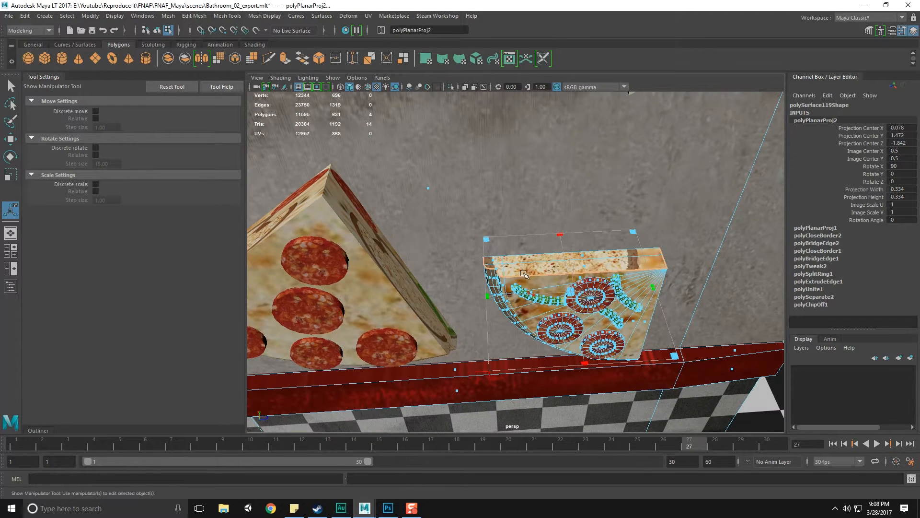
pyautogui.click(193, 16)
pyautogui.moveTo(145, 20)
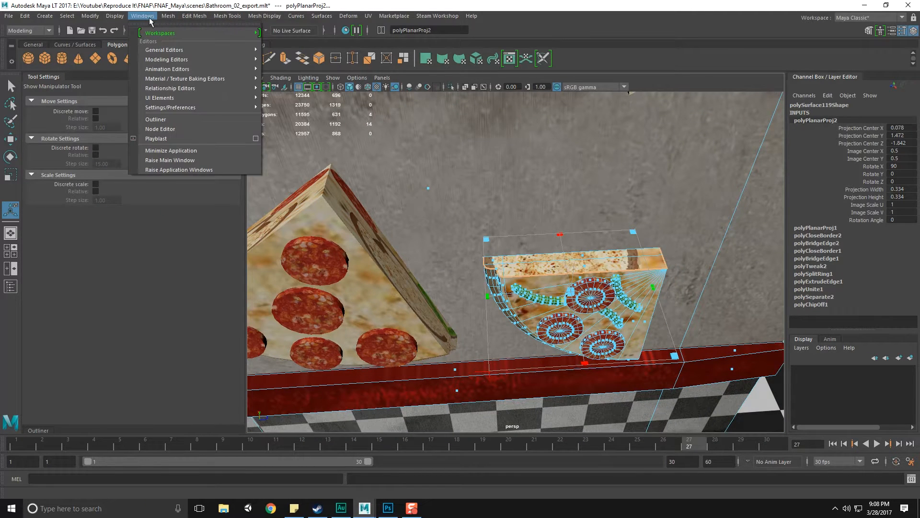
pyautogui.moveTo(172, 60)
pyautogui.click(297, 69)
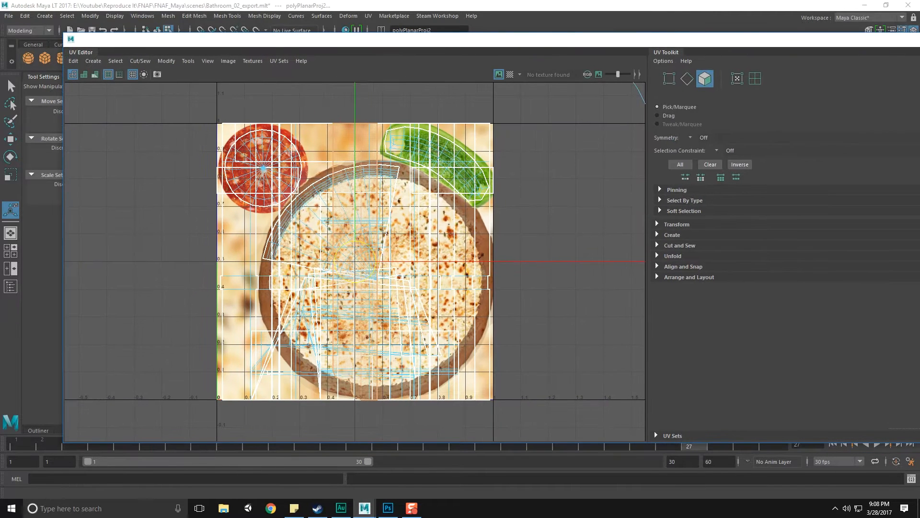
pyautogui.moveTo(919, 120); pyautogui.dragTo(503, 179)
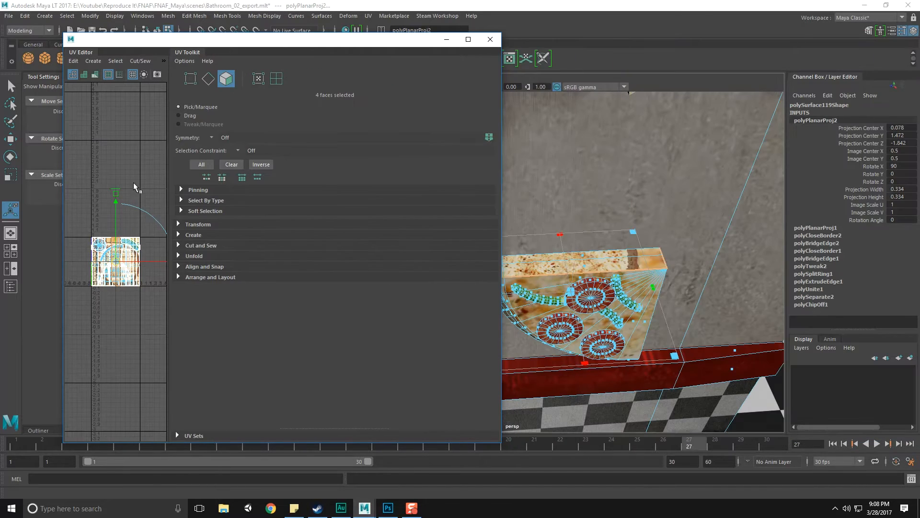
pyautogui.moveTo(168, 164); pyautogui.dragTo(364, 165)
pyautogui.scroll(5, 190, 260)
pyautogui.scroll(-6, 190, 259)
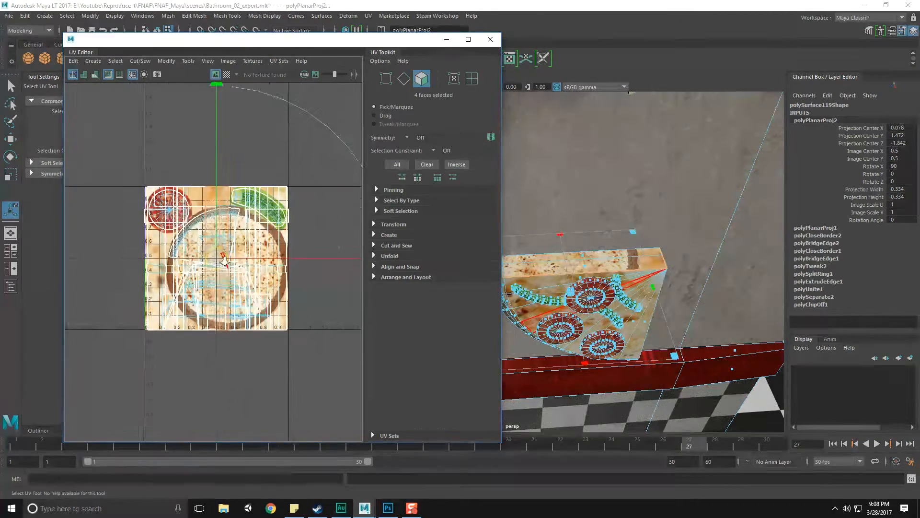
# - Drop the wall from the selection and place the slice's two cut-side UV shells beside the pizza texture
pyautogui.scroll(1, 234, 263)
pyautogui.moveTo(240, 246); pyautogui.dragTo(185, 235, button='right')
pyautogui.scroll(4, 221, 238)
pyautogui.click(581, 258)
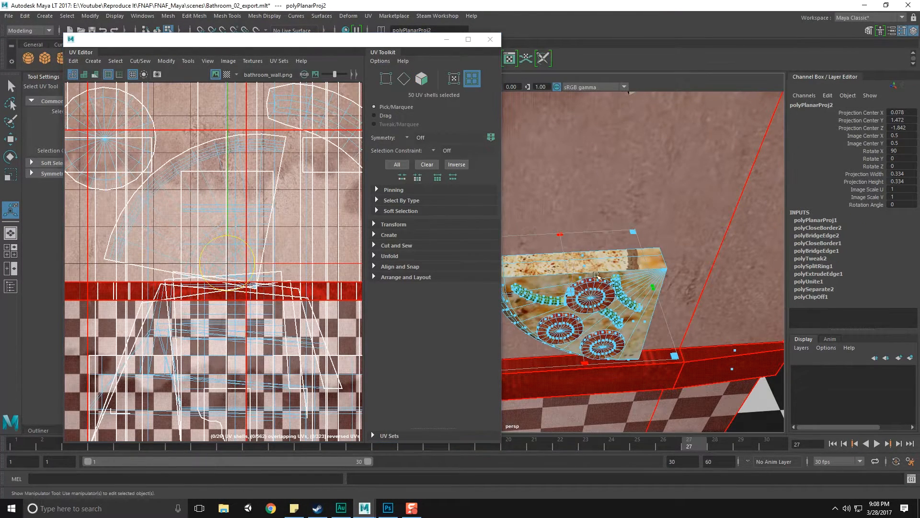
pyautogui.keyDown('alt'); pyautogui.moveTo(597, 301); pyautogui.dragTo(617, 278); pyautogui.keyUp('alt')
pyautogui.press('q')
pyautogui.press('F8')
pyautogui.click(609, 240)
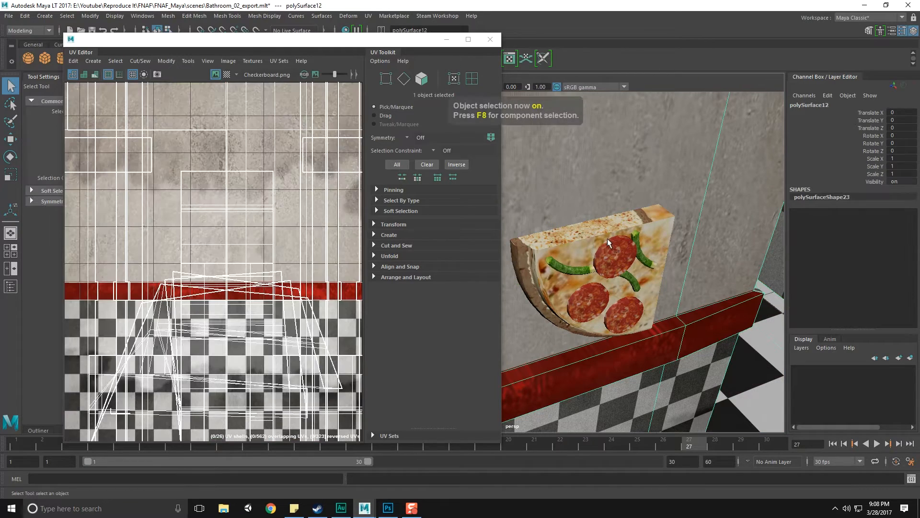
pyautogui.scroll(2, 609, 253)
pyautogui.moveTo(605, 222); pyautogui.dragTo(600, 240, button='right')
pyautogui.click(596, 233)
pyautogui.keyDown('alt'); pyautogui.moveTo(596, 233); pyautogui.dragTo(559, 244); pyautogui.keyUp('alt')
pyautogui.moveTo(558, 244); pyautogui.dragTo(591, 232, button='right')
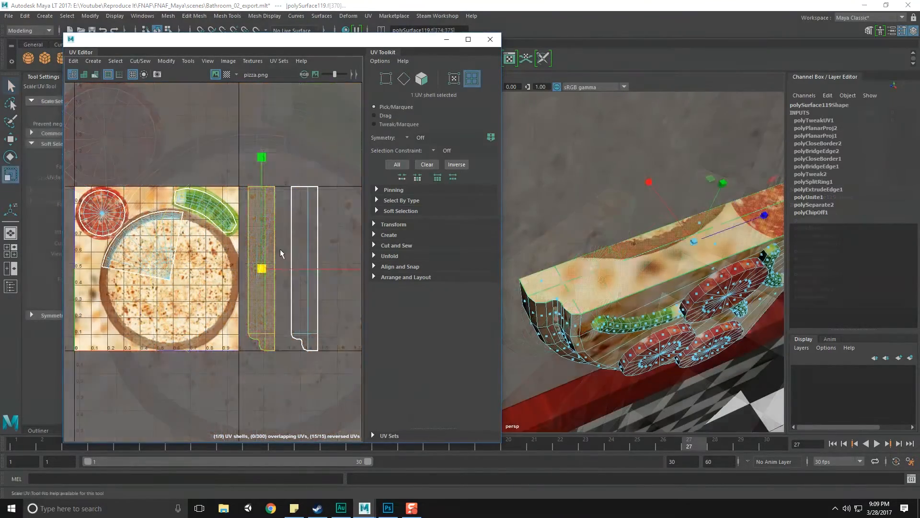
# - Rotate the two cut-side UV shells 90 degrees and line one up with the other
pyautogui.press('e')
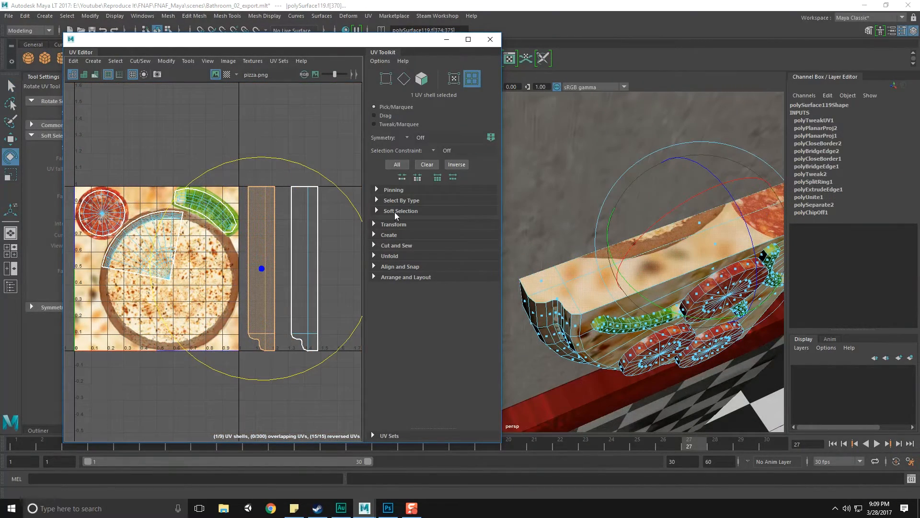
pyautogui.click(393, 224)
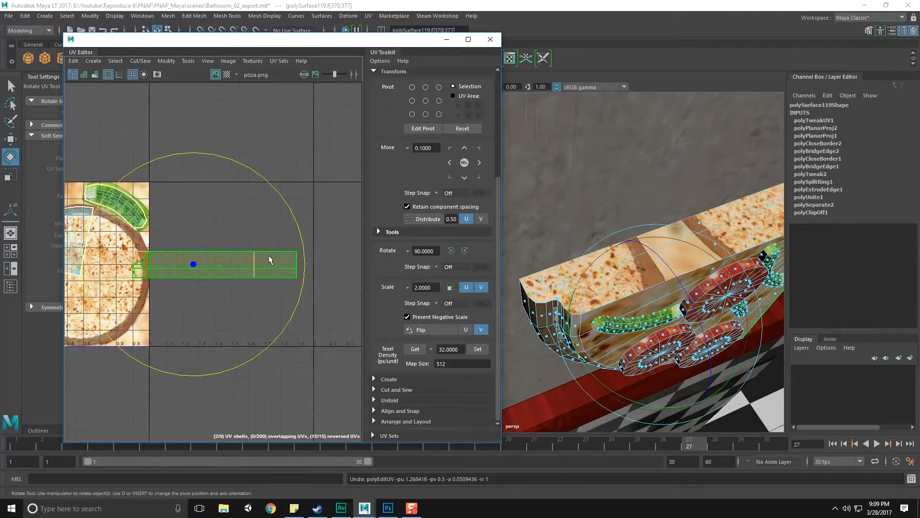
pyautogui.click(282, 267)
pyautogui.click(282, 261)
pyautogui.press('w')
pyautogui.moveTo(340, 266); pyautogui.dragTo(283, 277)
pyautogui.press('d')
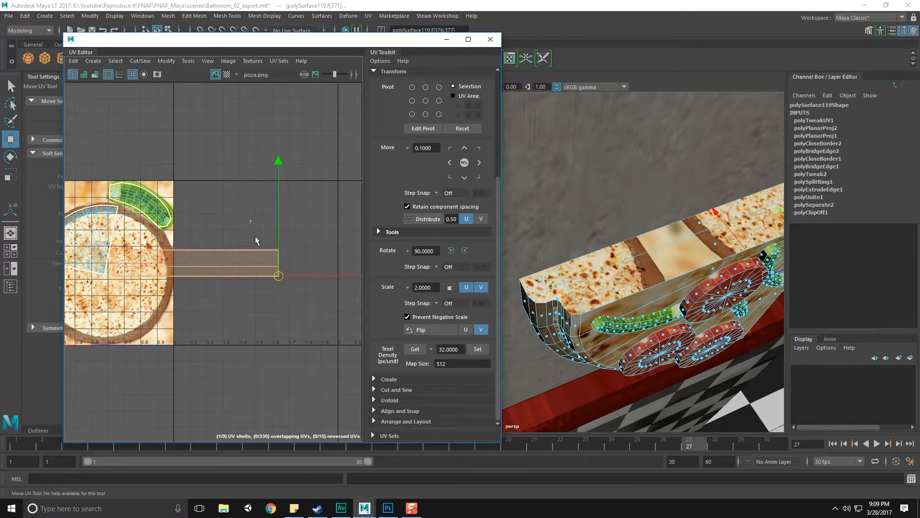
# - Move the stacked cut-side UV shells over the round pizza in the texture and scale them down
pyautogui.moveTo(250, 222); pyautogui.dragTo(232, 294)
pyautogui.keyDown('alt'); pyautogui.moveTo(233, 294); pyautogui.dragTo(315, 302, button='middle'); pyautogui.keyUp('alt')
pyautogui.moveTo(276, 272); pyautogui.dragTo(192, 274)
pyautogui.scroll(1, 185, 284)
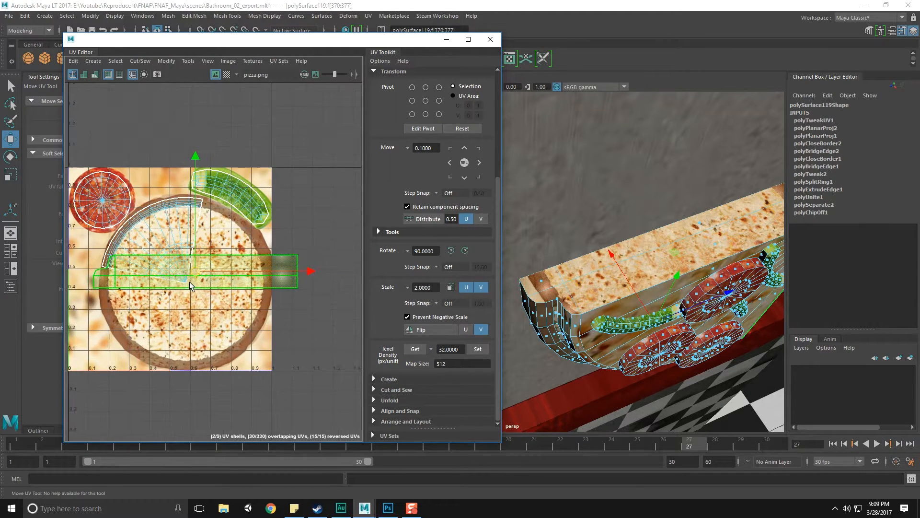
pyautogui.keyDown('alt'); pyautogui.moveTo(180, 288); pyautogui.dragTo(263, 295, button='middle'); pyautogui.keyUp('alt')
pyautogui.scroll(4, 262, 295)
pyautogui.press('e')
pyautogui.press('r')
pyautogui.moveTo(287, 257); pyautogui.dragTo(165, 277)
pyautogui.press('w')
pyautogui.keyDown('alt'); pyautogui.moveTo(185, 280); pyautogui.dragTo(202, 289, button='middle'); pyautogui.keyUp('alt')
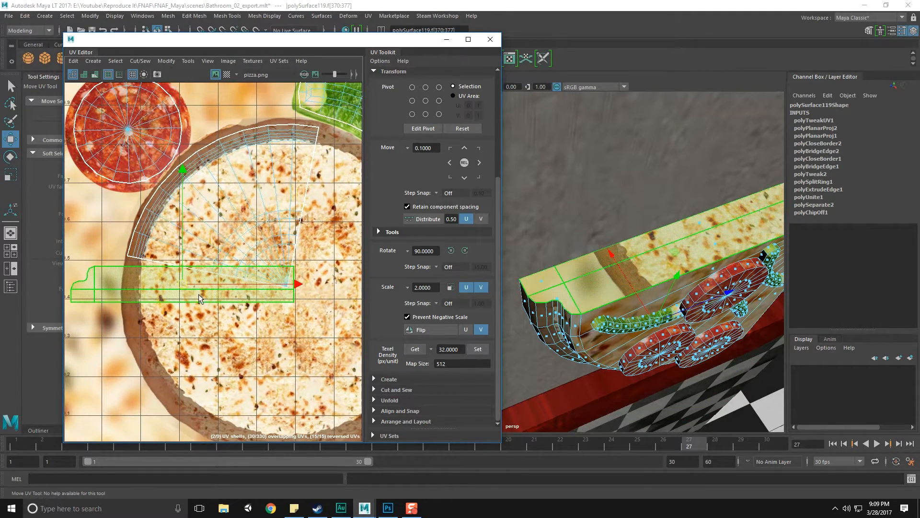
# - Snap the UV pivot to the shells' inner corner and scale them so their crust end sits on the brown crust
pyautogui.press('r')
pyautogui.press('d')
pyautogui.press('v')
pyautogui.moveTo(182, 282); pyautogui.dragTo(270, 302)
pyautogui.press('w')
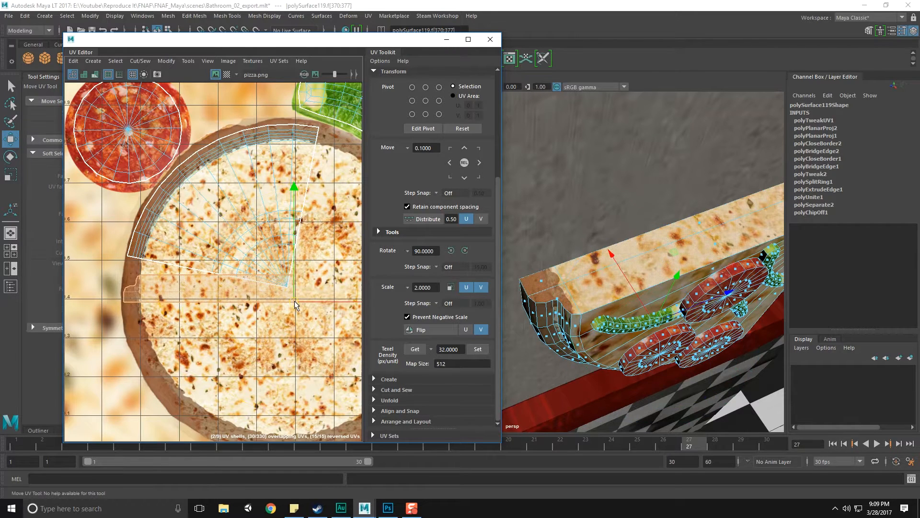
pyautogui.moveTo(295, 301); pyautogui.dragTo(296, 299)
pyautogui.press('w')
pyautogui.keyDown('alt'); pyautogui.moveTo(615, 275); pyautogui.dragTo(597, 291); pyautogui.keyUp('alt')
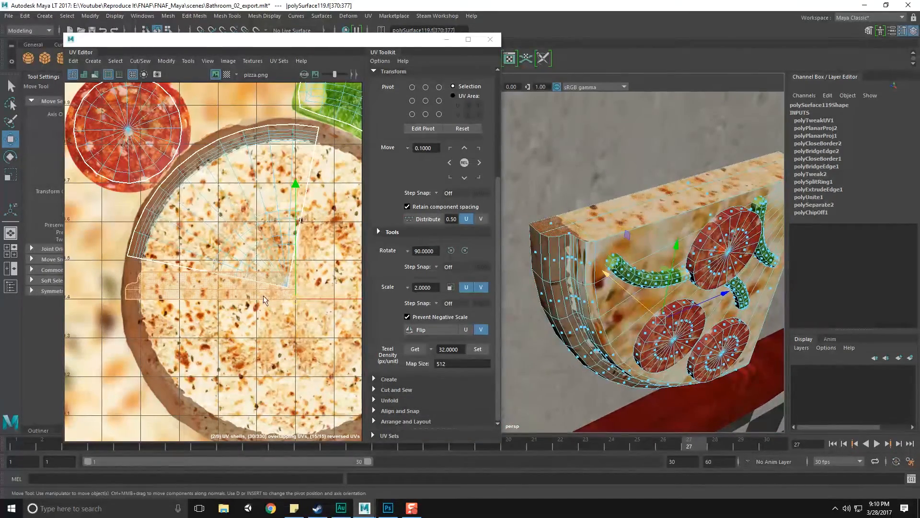
pyautogui.press('r')
pyautogui.moveTo(298, 296); pyautogui.dragTo(295, 296)
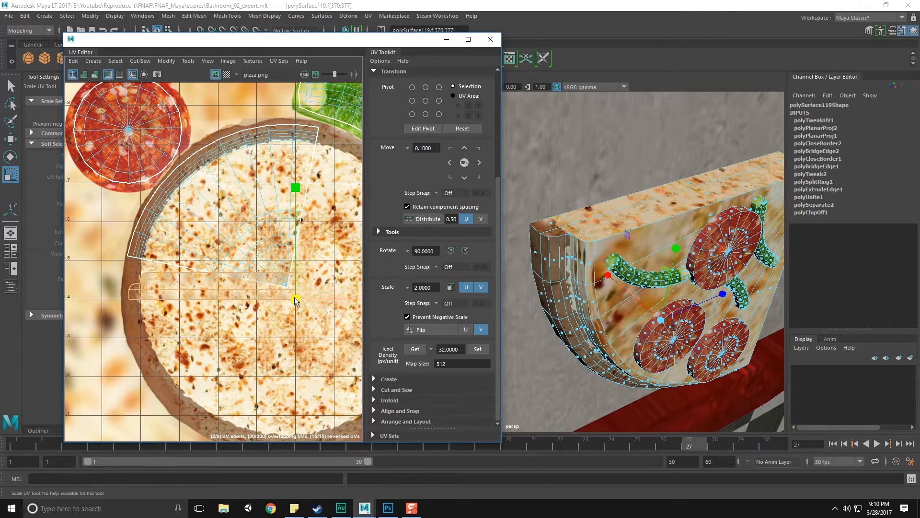
pyautogui.scroll(6, 602, 257)
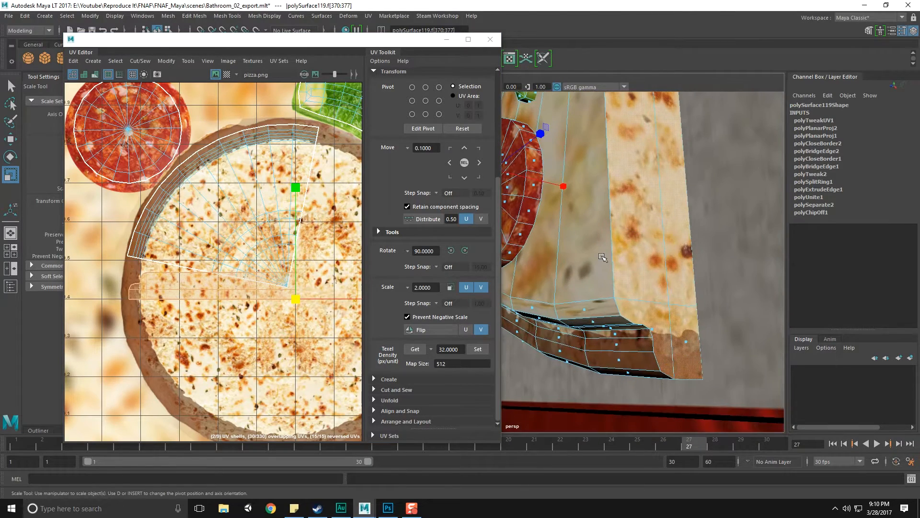
# - Return to object selection and close the UV Editor
pyautogui.scroll(-3, 602, 257)
pyautogui.press('F8')
pyautogui.scroll(-4, 603, 257)
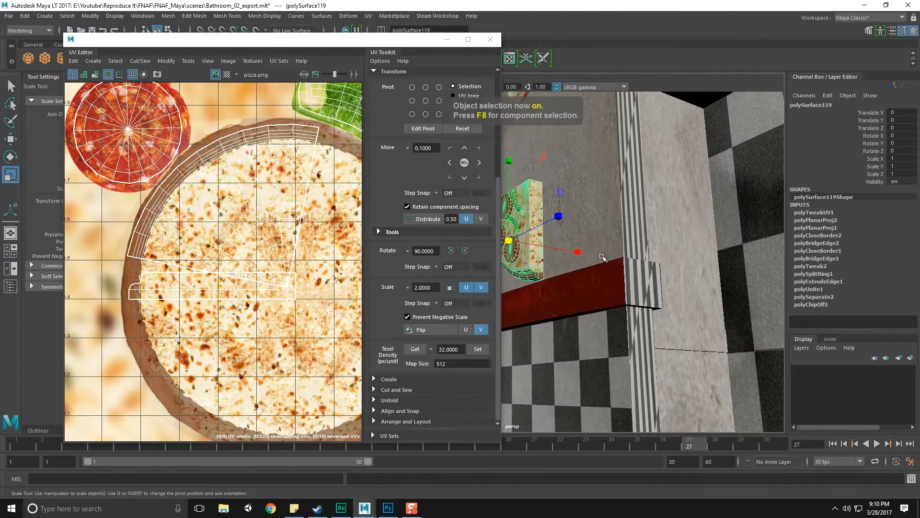
pyautogui.scroll(-6, 603, 257)
pyautogui.press('q')
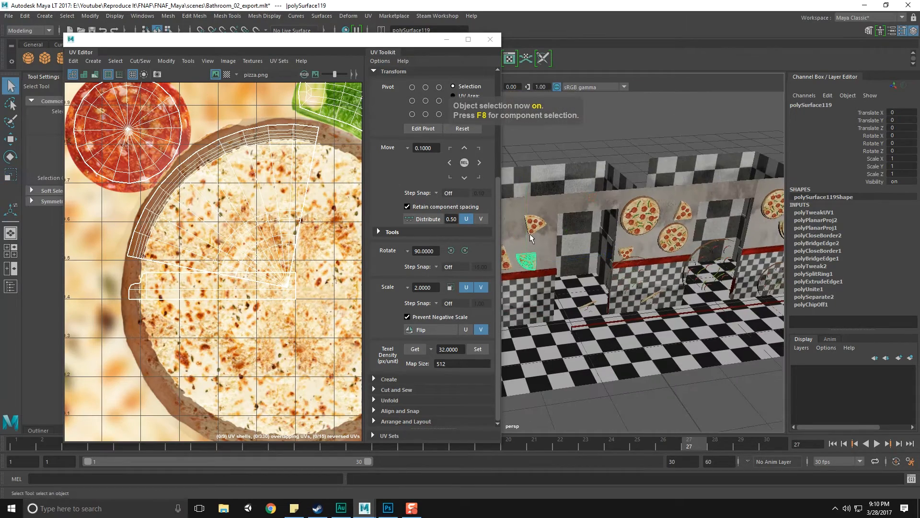
pyautogui.click(490, 41)
# - Select only the newly textured slice beside the old pepperoni slice, leaving the wall out of the selection
pyautogui.keyDown('alt'); pyautogui.moveTo(575, 268); pyautogui.dragTo(573, 297); pyautogui.keyUp('alt')
pyautogui.press('F8')
pyautogui.press('F8')
pyautogui.click(736, 210)
pyautogui.scroll(7, 581, 293)
pyautogui.keyDown('alt'); pyautogui.moveTo(572, 297); pyautogui.dragTo(579, 327); pyautogui.keyUp('alt')
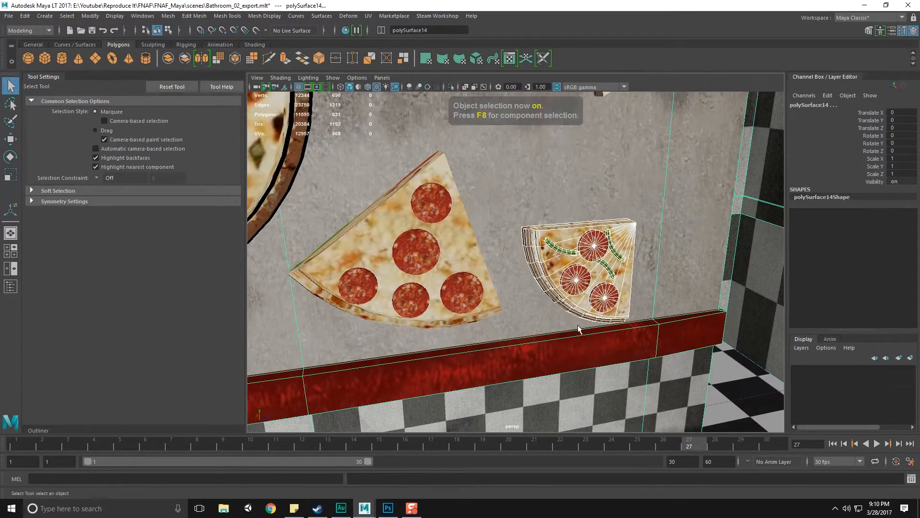
pyautogui.click(579, 326)
pyautogui.keyDown('alt'); pyautogui.moveTo(552, 257); pyautogui.dragTo(524, 240); pyautogui.keyUp('alt')
pyautogui.keyDown('shift'); pyautogui.click(597, 286); pyautogui.keyUp('shift')
pyautogui.click(542, 268)
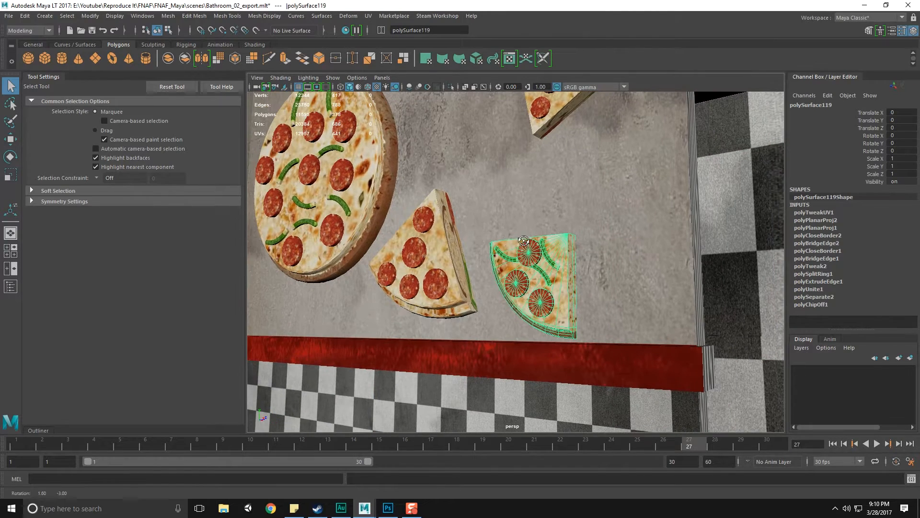
# - Delete the construction history of the newly textured pizza slice
pyautogui.click(25, 16)
pyautogui.moveTo(105, 138)
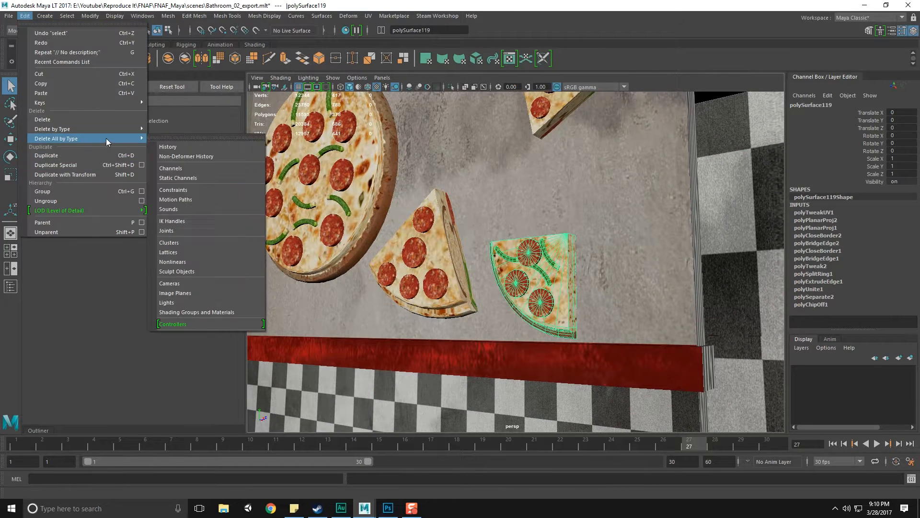
pyautogui.click(183, 137)
pyautogui.keyDown('alt'); pyautogui.moveTo(527, 216); pyautogui.dragTo(574, 270, button='middle'); pyautogui.keyUp('alt')
# - Duplicate the slice, rotate the copy about -35° in X, place it over the old pepperoni slice and scale it to about 1.33
pyautogui.hotkey('ctrl', 'd')
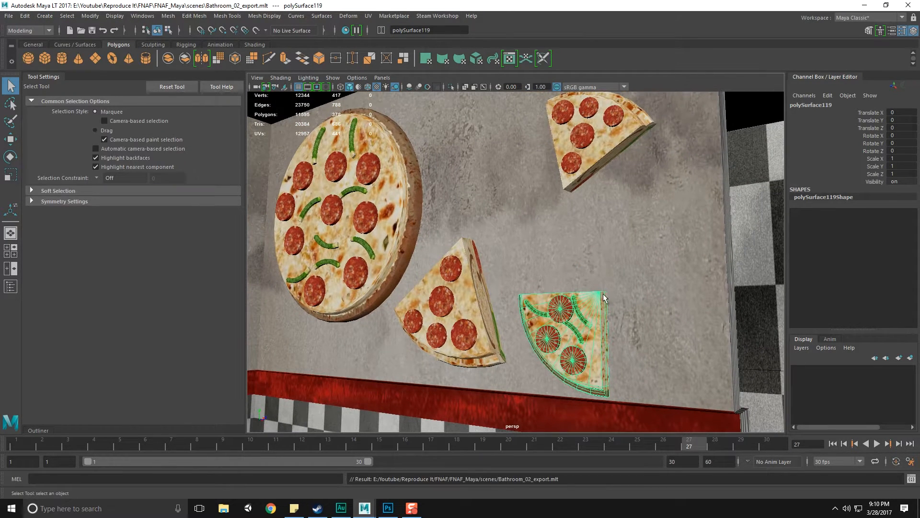
pyautogui.press('e')
pyautogui.moveTo(629, 298); pyautogui.dragTo(574, 317)
pyautogui.press('w')
pyautogui.moveTo(615, 276); pyautogui.dragTo(488, 258, button='middle')
pyautogui.press('r')
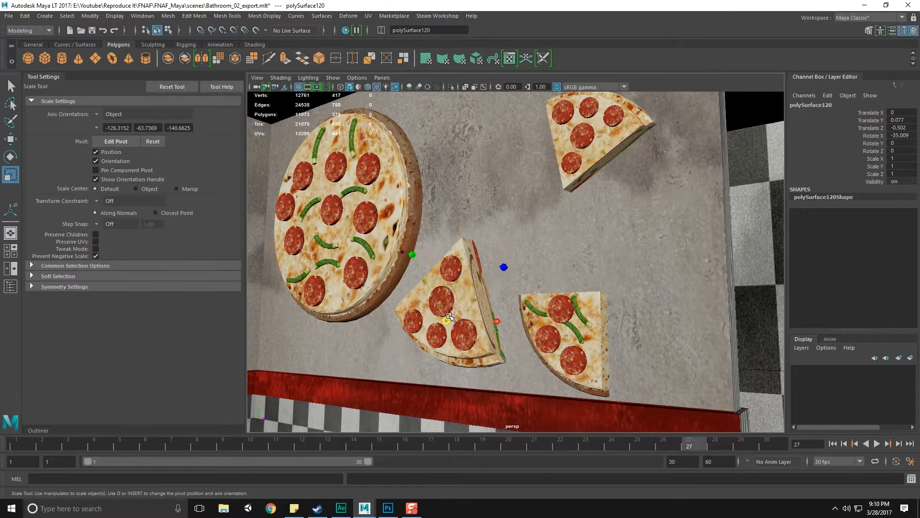
pyautogui.moveTo(441, 294); pyautogui.dragTo(493, 314, button='middle')
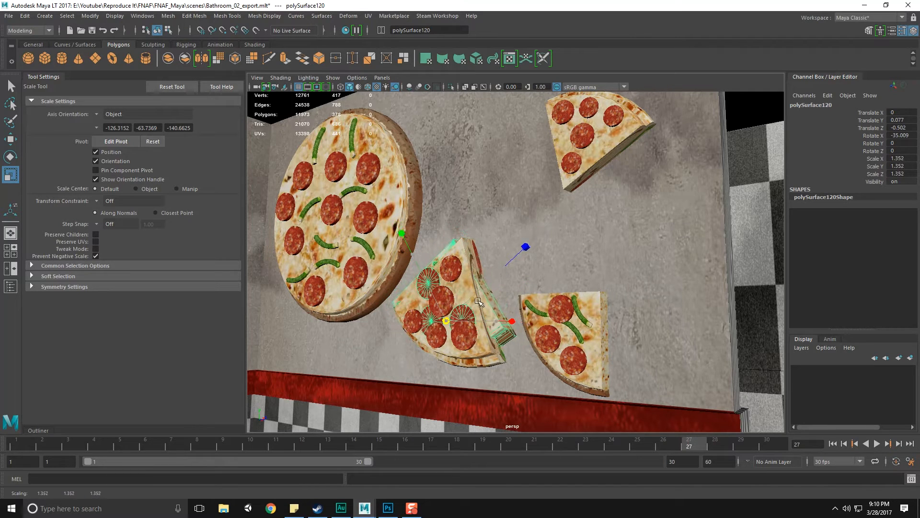
# - Delete the old pepperoni slice underneath and reselect the new one
pyautogui.click(469, 260)
pyautogui.click(471, 255)
pyautogui.click(455, 292)
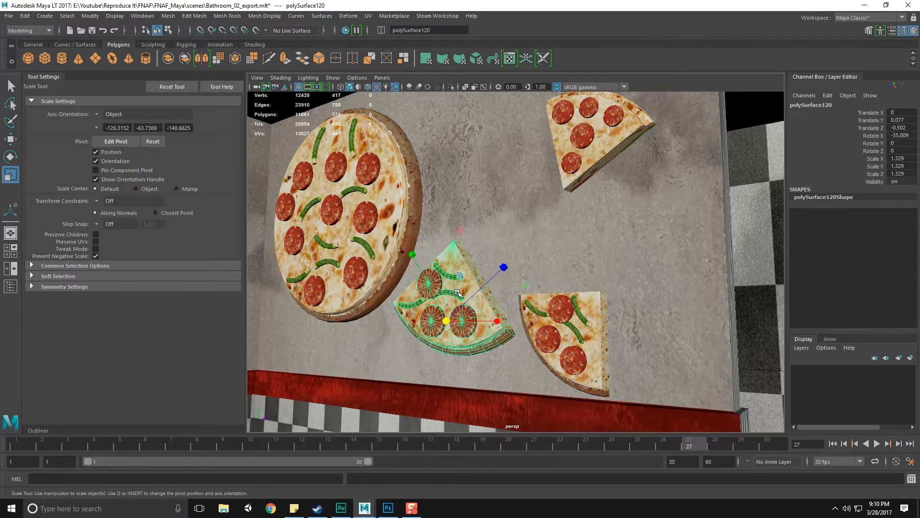
# - Place a copy of the new slice over the old slice near the wall's upper edge and rotate it to match
pyautogui.press('w')
pyautogui.moveTo(499, 250); pyautogui.dragTo(623, 201, button='middle')
pyautogui.press('e')
pyautogui.moveTo(620, 149); pyautogui.dragTo(252, 456)
pyautogui.moveTo(622, 259); pyautogui.dragTo(547, 235)
pyautogui.press('w')
pyautogui.moveTo(618, 123); pyautogui.dragTo(648, 86, button='middle')
# - Delete the old slice overlapping the new copy near the wall's upper edge
pyautogui.click(565, 157)
pyautogui.press('q')
pyautogui.click(556, 211)
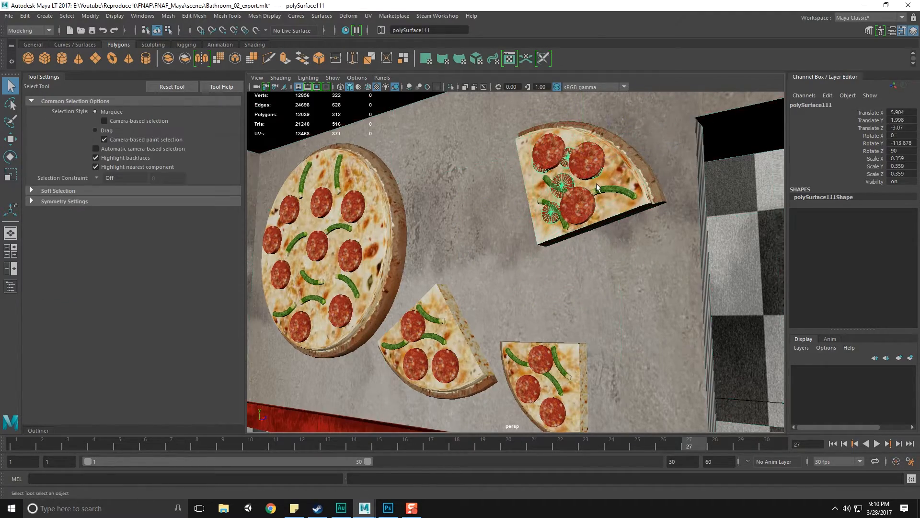
pyautogui.press('Delete')
# - Place a slice copy at about 1.12 scale beside the large round pizza on the next wall section
pyautogui.click(547, 221)
pyautogui.press('r')
pyautogui.click(445, 335)
pyautogui.keyDown('alt'); pyautogui.moveTo(504, 307); pyautogui.dragTo(571, 287); pyautogui.keyUp('alt')
pyautogui.press('w')
pyautogui.hotkey('ctrl', 'z')
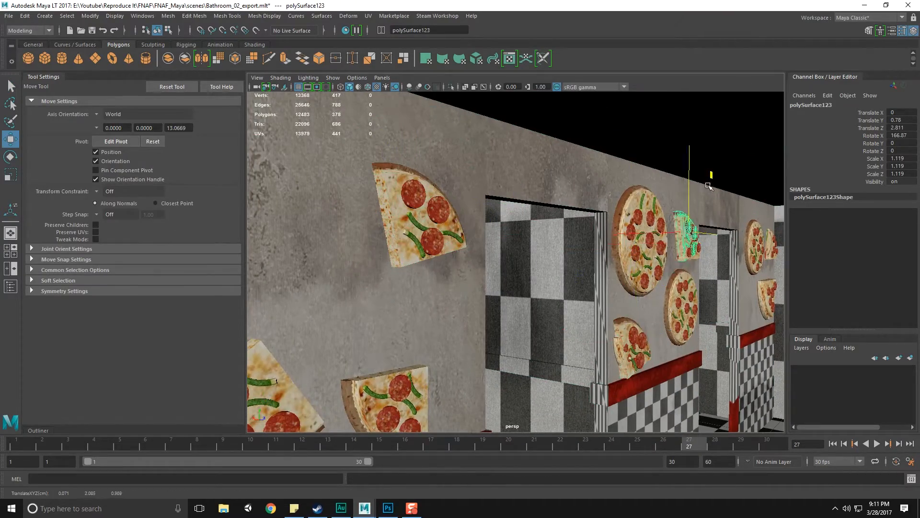
# - Place a smaller slice copy at about 0.85 scale over the old slice just above the red trim
pyautogui.hotkey('ctrl', 'z')
pyautogui.hotkey('ctrl', 'z')
pyautogui.hotkey('ctrl', 'z')
pyautogui.hotkey('ctrl', 'z')
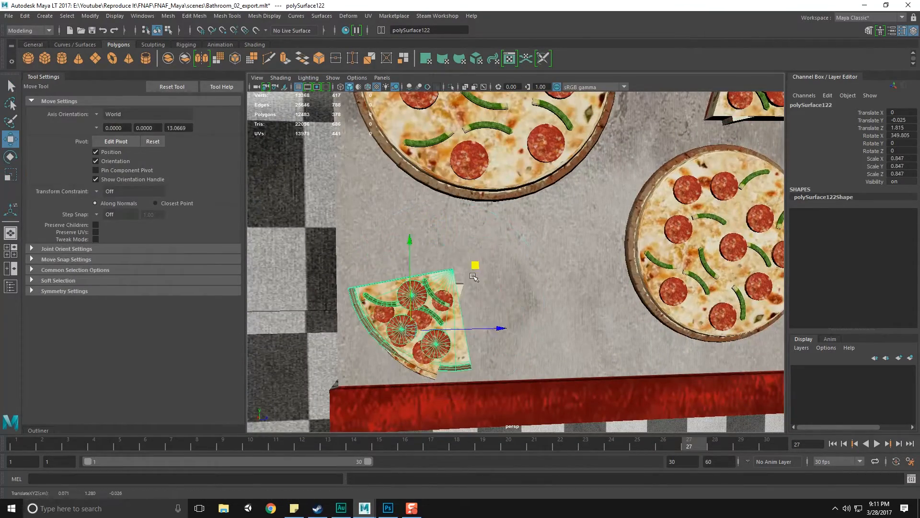
# - Clear the old slices from this wall section and adjust the position of the copy beside the large round pizza
pyautogui.hotkey('ctrl', 'z')
pyautogui.hotkey('ctrl', 'z')
pyautogui.hotkey('ctrl', 'z')
pyautogui.hotkey('ctrl', 'z')
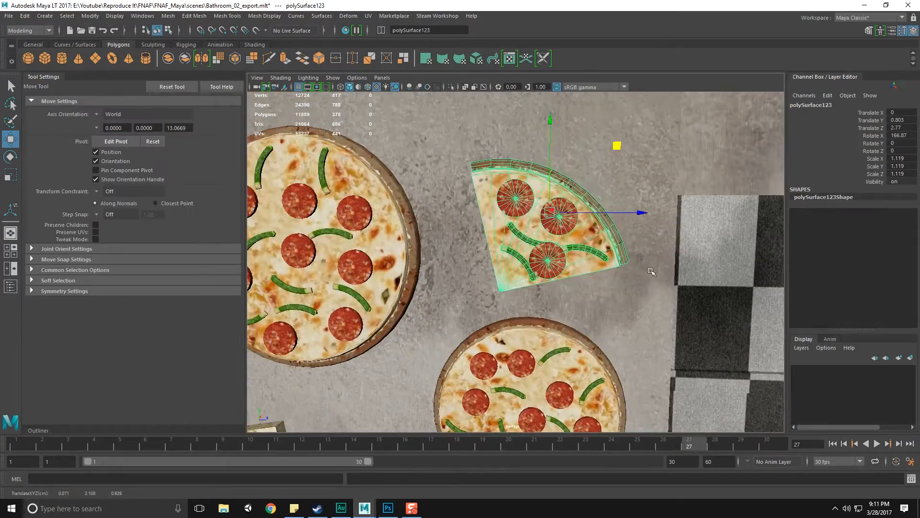
# - Place another slice copy, rotated about 190° in X, over the old slice beside the round pizza on the end wall section
pyautogui.hotkey('shift', 'z')
pyautogui.hotkey('shift', 'z')
pyautogui.hotkey('shift', 'z')
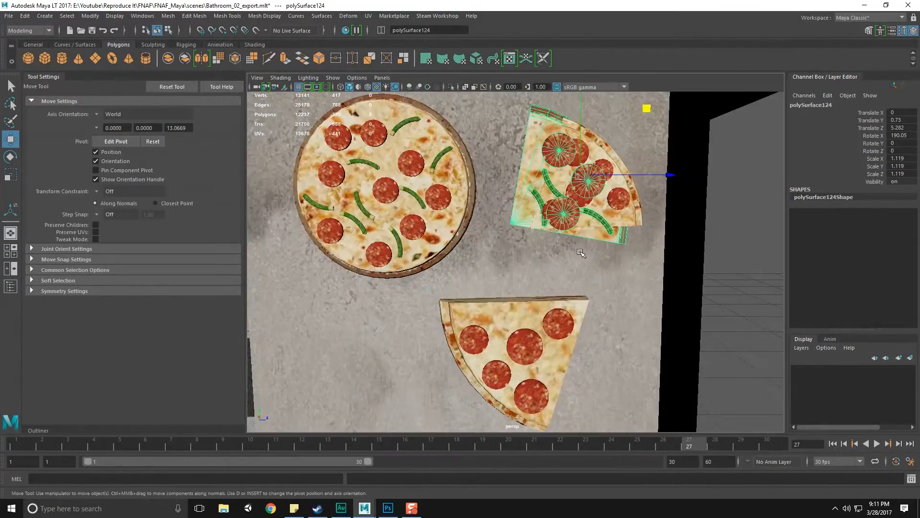
# - Duplicate the new slice, move the copy down over the lower old slice and rotate it to match
pyautogui.hotkey('ctrl', 'd')
pyautogui.moveTo(628, 158); pyautogui.dragTo(594, 312)
pyautogui.keyDown('alt'); pyautogui.moveTo(594, 312); pyautogui.dragTo(594, 183, button='middle'); pyautogui.keyUp('alt')
pyautogui.press('e')
pyautogui.moveTo(592, 190); pyautogui.dragTo(554, 236)
pyautogui.press('w')
pyautogui.press('e')
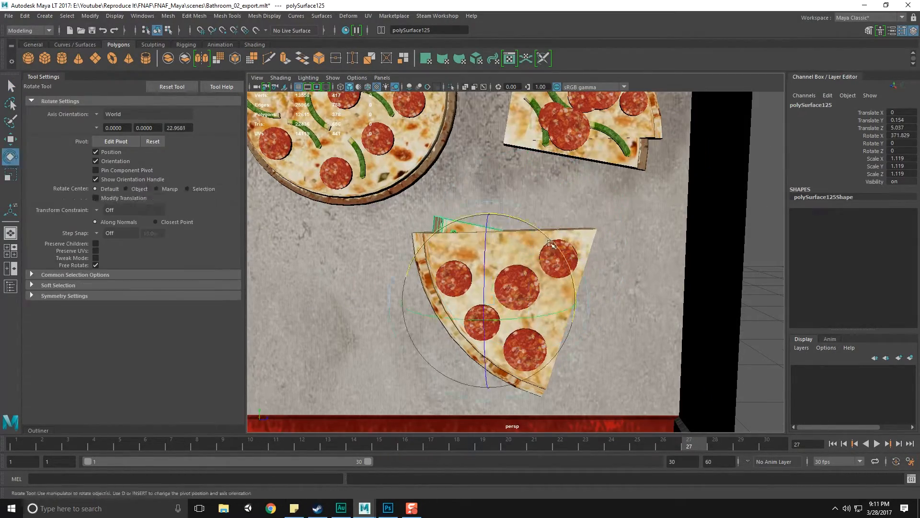
pyautogui.press('r')
# - Delete the two old pepperoni slices overlapping the new copies on this wall section
pyautogui.click(552, 245)
pyautogui.press('Delete')
pyautogui.click(575, 128)
pyautogui.click(633, 269)
pyautogui.keyDown('alt'); pyautogui.moveTo(632, 268); pyautogui.dragTo(558, 273); pyautogui.keyUp('alt')
# - Duplicate the upper slice, move the copy toward the opposite wall and set its Rotate Y to 180
pyautogui.click(511, 183)
pyautogui.keyDown('alt'); pyautogui.moveTo(542, 225); pyautogui.dragTo(506, 275); pyautogui.keyUp('alt')
pyautogui.hotkey('ctrl', 'd')
pyautogui.press('w')
pyautogui.moveTo(290, 206); pyautogui.dragTo(595, 211)
pyautogui.press('e')
pyautogui.click(896, 143)
pyautogui.write('180')
pyautogui.keyDown('alt'); pyautogui.moveTo(685, 238); pyautogui.dragTo(422, 229); pyautogui.keyUp('alt')
# - Move the turned copy onto the opposite wall over its old slice and rotate it to match
pyautogui.press('w')
pyautogui.click(680, 235)
pyautogui.click(518, 232)
pyautogui.keyDown('alt'); pyautogui.moveTo(518, 232); pyautogui.dragTo(539, 233); pyautogui.keyUp('alt')
pyautogui.press('d')
pyautogui.moveTo(772, 235); pyautogui.dragTo(436, 235)
pyautogui.moveTo(436, 235); pyautogui.dragTo(497, 235)
pyautogui.keyDown('alt'); pyautogui.moveTo(445, 177); pyautogui.dragTo(623, 182); pyautogui.keyUp('alt')
pyautogui.moveTo(413, 191); pyautogui.dragTo(444, 189)
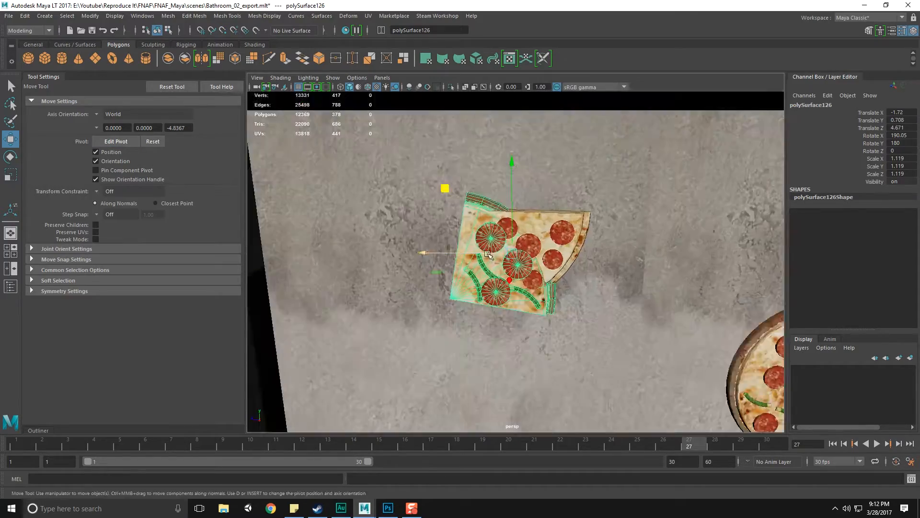
pyautogui.press('e')
pyautogui.moveTo(570, 206); pyautogui.dragTo(551, 259)
pyautogui.press('w')
# - Duplicate the turned slice and move the copy over the next old slice along the opposite wall
pyautogui.press('q')
pyautogui.click(647, 269)
pyautogui.keyDown('alt'); pyautogui.moveTo(647, 268); pyautogui.dragTo(517, 355); pyautogui.keyUp('alt')
pyautogui.click(551, 267)
pyautogui.scroll(-8, 518, 269)
pyautogui.hotkey('ctrl', 'd')
pyautogui.press('w')
pyautogui.moveTo(275, 200); pyautogui.dragTo(374, 251)
pyautogui.scroll(8, 508, 269)
# - Align the new slice with the old ones on the opposite wall by rotating and moving, and delete the old slices
pyautogui.click(501, 261)
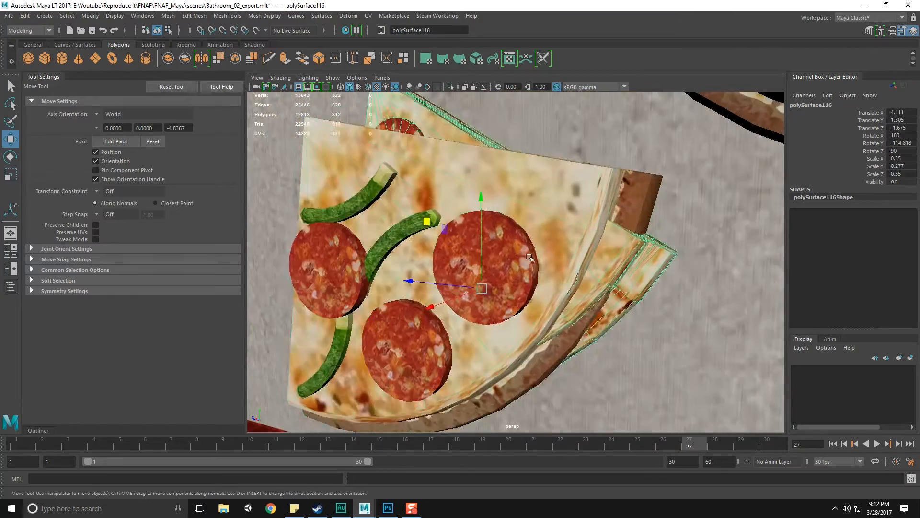
pyautogui.press('e')
pyautogui.moveTo(431, 230); pyautogui.dragTo(508, 269)
pyautogui.press('q')
pyautogui.click(667, 247)
pyautogui.scroll(-6, 667, 247)
pyautogui.scroll(8, 508, 268)
pyautogui.click(501, 261)
pyautogui.press('w')
pyautogui.moveTo(482, 297); pyautogui.dragTo(507, 232)
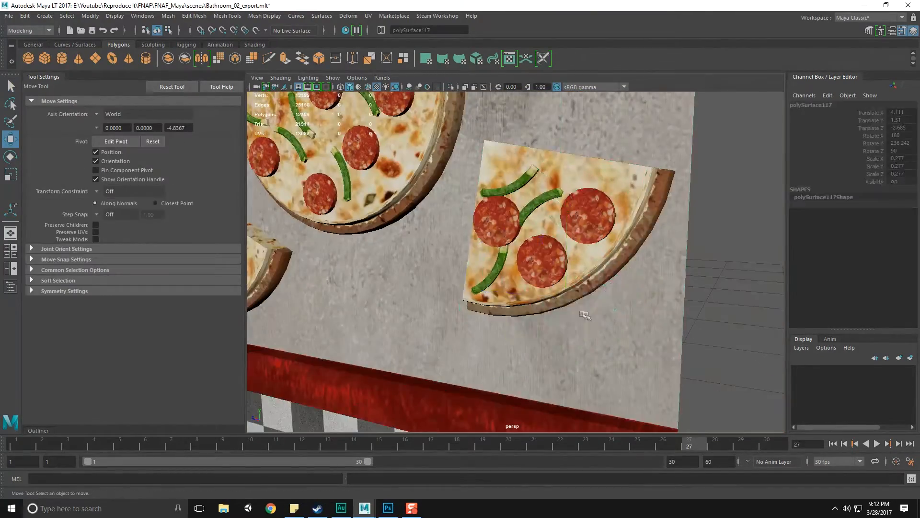
pyautogui.press('Delete')
# - Save the scene with the replaced pizza slices
pyautogui.scroll(-10, 585, 312)
pyautogui.press('q')
pyautogui.hotkey('ctrl', 's')
pyautogui.press('w')
# - Select the checkered wall faces around the doorway at the end of the hall and apply a planar UV projection
pyautogui.moveTo(586, 313)
pyautogui.keyDown('alt'); pyautogui.mouseDown()
pyautogui.moveTo(460, 287)
pyautogui.moveTo(453, 269)
pyautogui.moveTo(515, 303)
pyautogui.moveTo(402, 291)
pyautogui.moveTo(496, 313)
pyautogui.moveTo(619, 315)
pyautogui.moveTo(594, 297)
pyautogui.mouseUp(); pyautogui.keyUp('alt')
pyautogui.scroll(4, 460, 287)
pyautogui.press('q')
pyautogui.click(499, 300)
pyautogui.keyDown('alt'); pyautogui.moveTo(595, 297); pyautogui.dragTo(570, 286, button='middle'); pyautogui.keyUp('alt')
pyautogui.keyDown('alt'); pyautogui.moveTo(570, 286); pyautogui.dragTo(467, 275); pyautogui.keyUp('alt')
pyautogui.scroll(3, 445, 196)
pyautogui.moveTo(447, 191); pyautogui.dragTo(448, 215, button='right')
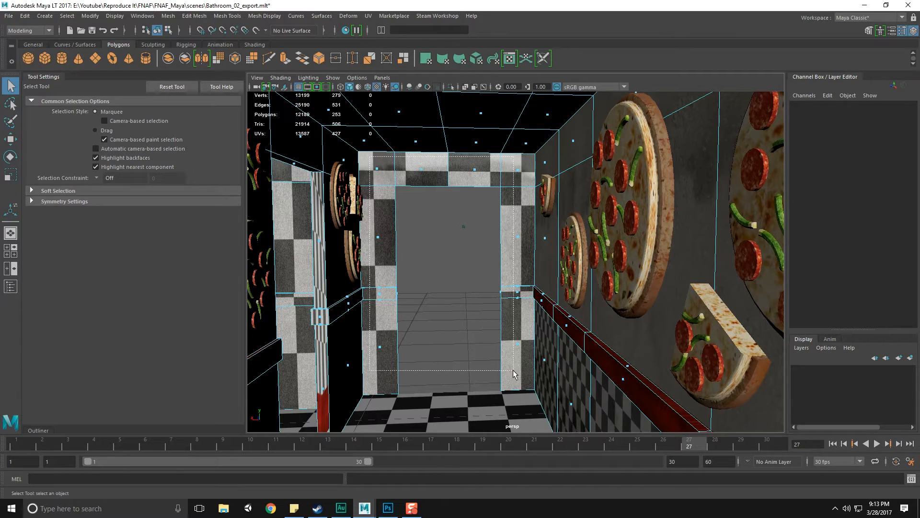
pyautogui.moveTo(525, 382); pyautogui.dragTo(525, 382)
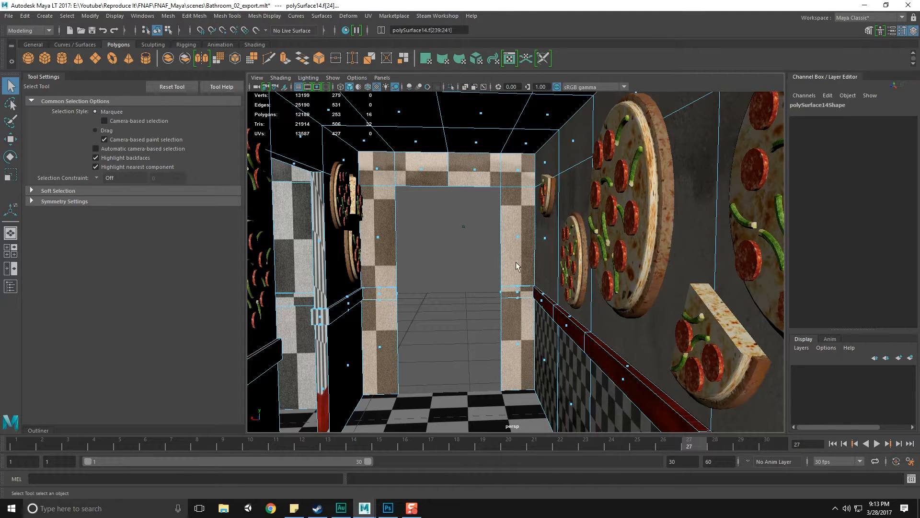
pyautogui.click(368, 16)
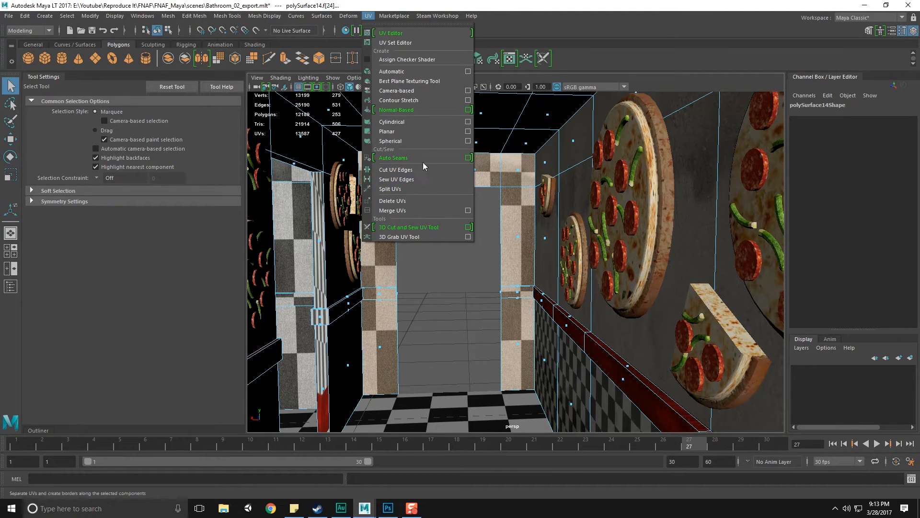
pyautogui.click(455, 131)
# - Reproject the doorway wall faces with planar mapping fitted to the bounding box from the Z axis
pyautogui.click(369, 17)
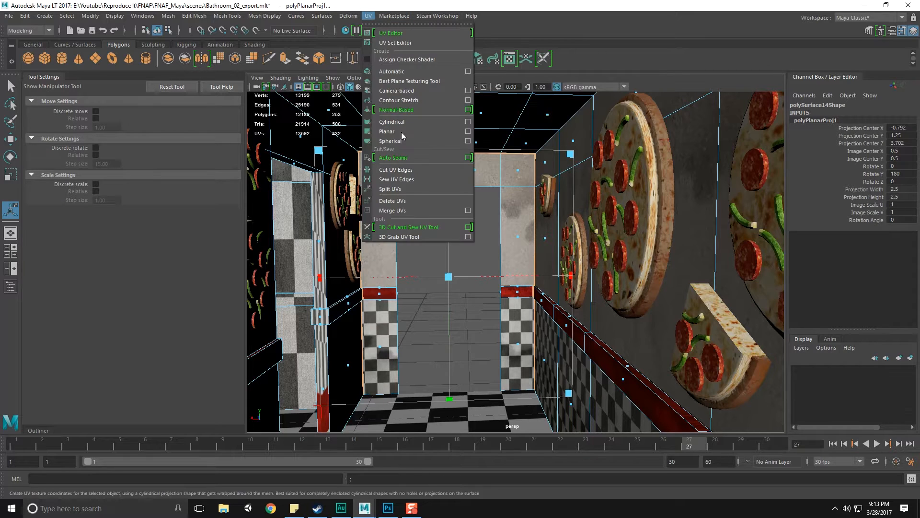
pyautogui.click(468, 131)
pyautogui.moveTo(230, 103); pyautogui.dragTo(193, 72)
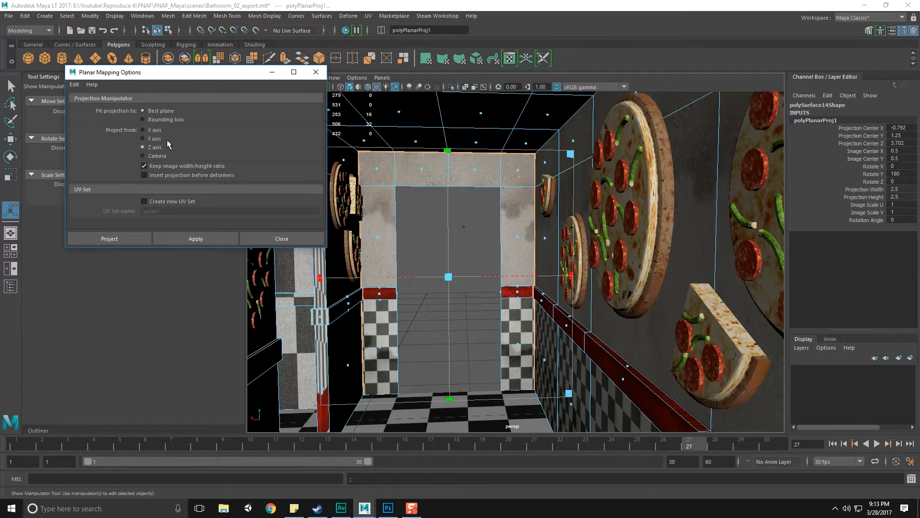
pyautogui.click(207, 238)
# - Select the narrow striped faces of the side door frame below and above the trim block, including the block
pyautogui.keyDown('alt'); pyautogui.moveTo(535, 254); pyautogui.dragTo(527, 287); pyautogui.keyUp('alt')
pyautogui.click(533, 300)
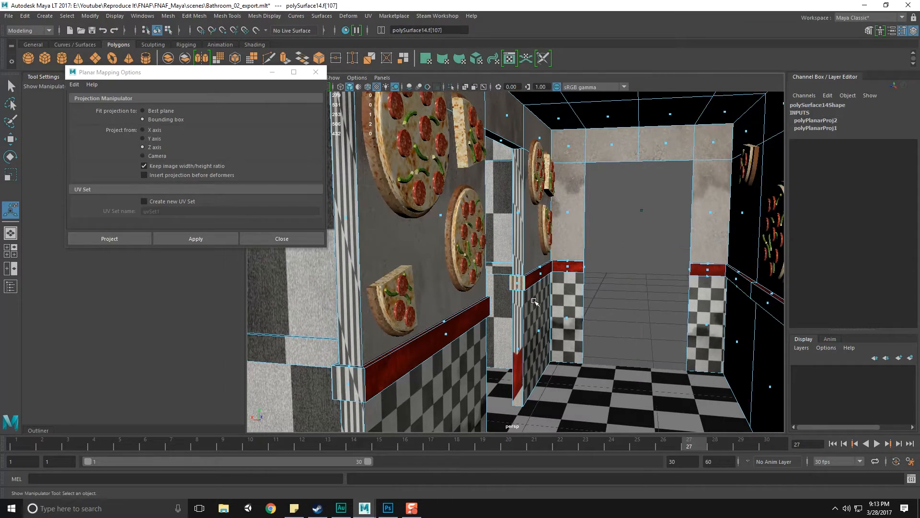
pyautogui.press('g')
pyautogui.hotkey('ctrl', 'z')
pyautogui.press('f')
pyautogui.scroll(-5, 551, 319)
pyautogui.scroll(3, 560, 326)
pyautogui.scroll(-4, 551, 311)
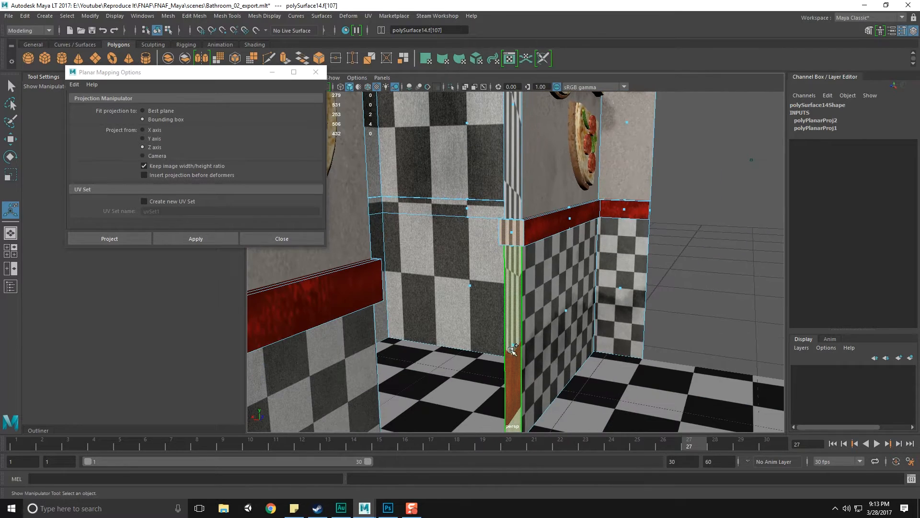
pyautogui.moveTo(514, 304)
pyautogui.keyDown('alt'); pyautogui.mouseDown()
pyautogui.moveTo(521, 252)
pyautogui.moveTo(516, 295)
pyautogui.mouseUp(); pyautogui.keyUp('alt')
pyautogui.keyDown('shift'); pyautogui.click(512, 219); pyautogui.keyUp('shift')
pyautogui.keyDown('alt'); pyautogui.moveTo(512, 220); pyautogui.dragTo(517, 307, button='middle'); pyautogui.keyUp('alt')
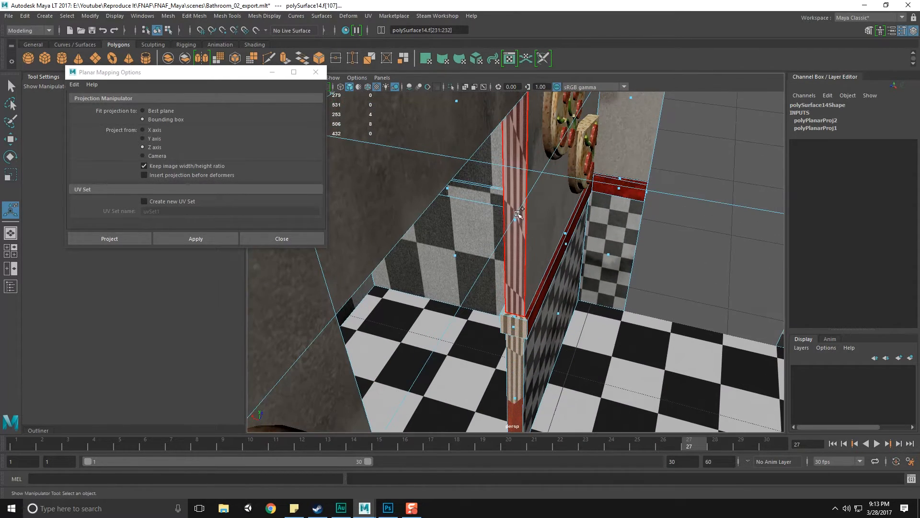
pyautogui.keyDown('shift'); pyautogui.click(518, 212); pyautogui.keyUp('shift')
# - Add the wall face above the side door to the selection and planar-map all of it from the Z axis
pyautogui.press('f')
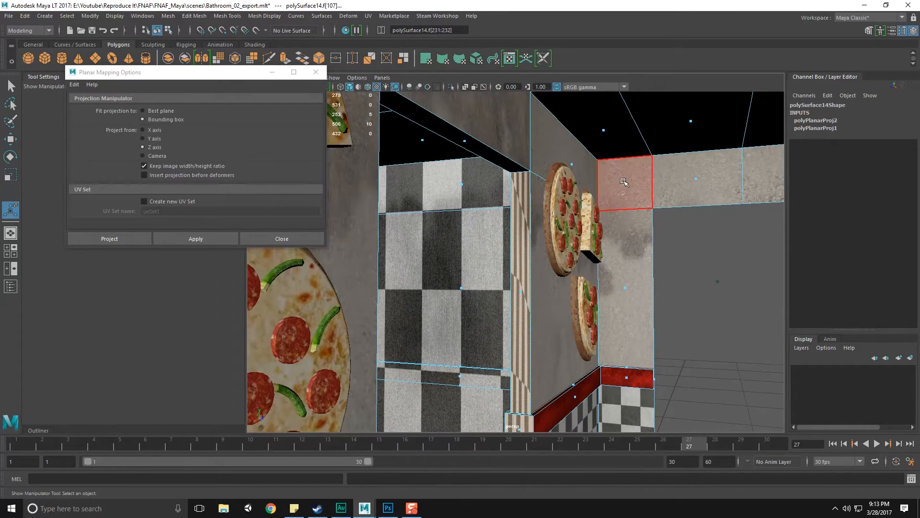
pyautogui.keyDown('alt'); pyautogui.moveTo(638, 221); pyautogui.dragTo(484, 295); pyautogui.keyUp('alt')
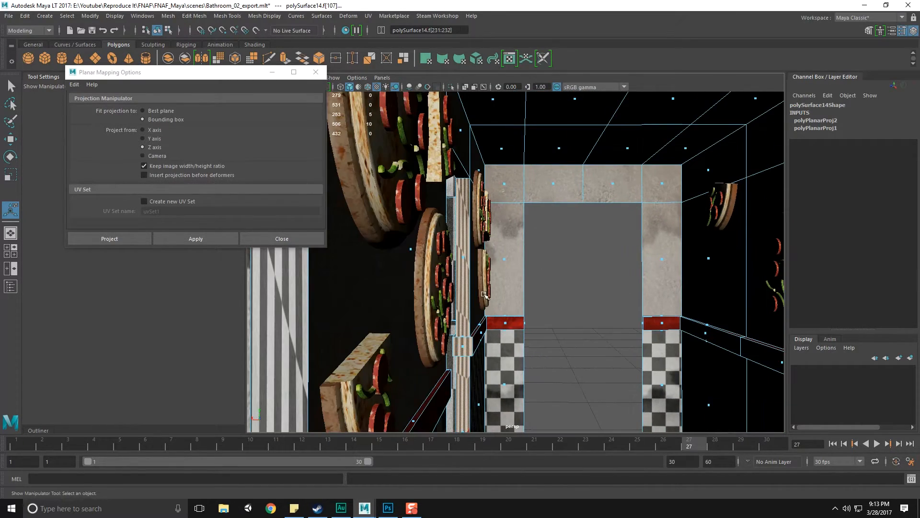
pyautogui.keyDown('alt'); pyautogui.moveTo(493, 197); pyautogui.dragTo(471, 154); pyautogui.keyUp('alt')
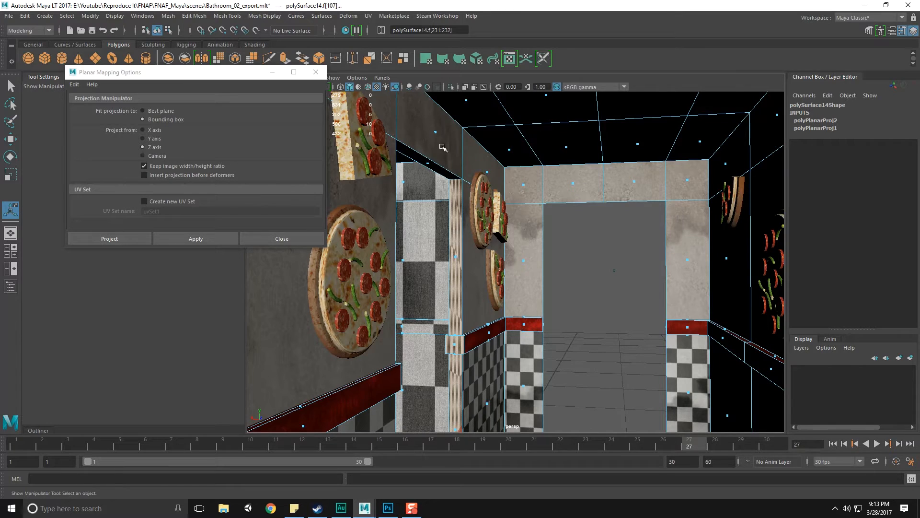
pyautogui.keyDown('shift'); pyautogui.click(439, 133); pyautogui.keyUp('shift')
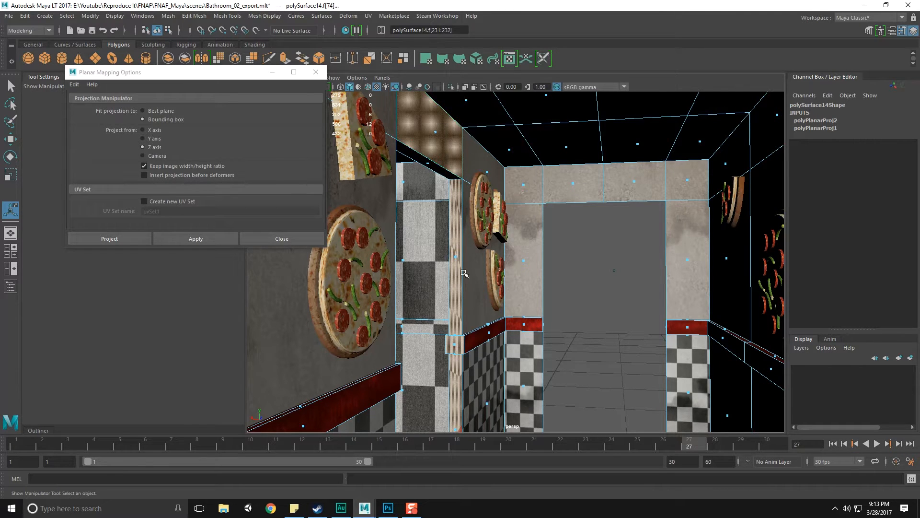
pyautogui.keyDown('alt'); pyautogui.moveTo(463, 273); pyautogui.dragTo(468, 176); pyautogui.keyUp('alt')
pyautogui.keyDown('alt'); pyautogui.moveTo(449, 344); pyautogui.dragTo(404, 233); pyautogui.keyUp('alt')
pyautogui.click(182, 238)
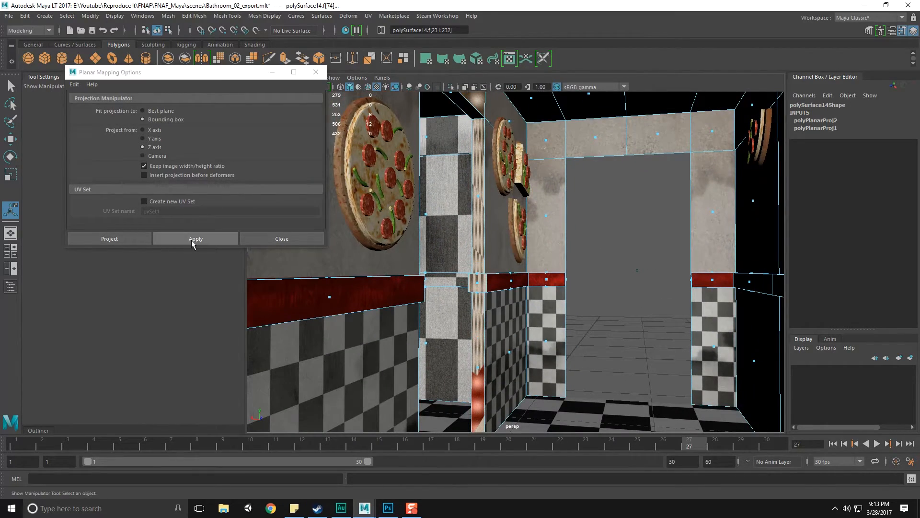
# - Select the striped frame strips, trim block and header face on the doorway's other side and planar-map them from the Z axis
pyautogui.keyDown('alt'); pyautogui.moveTo(551, 280); pyautogui.dragTo(511, 268); pyautogui.keyUp('alt')
pyautogui.click(511, 268)
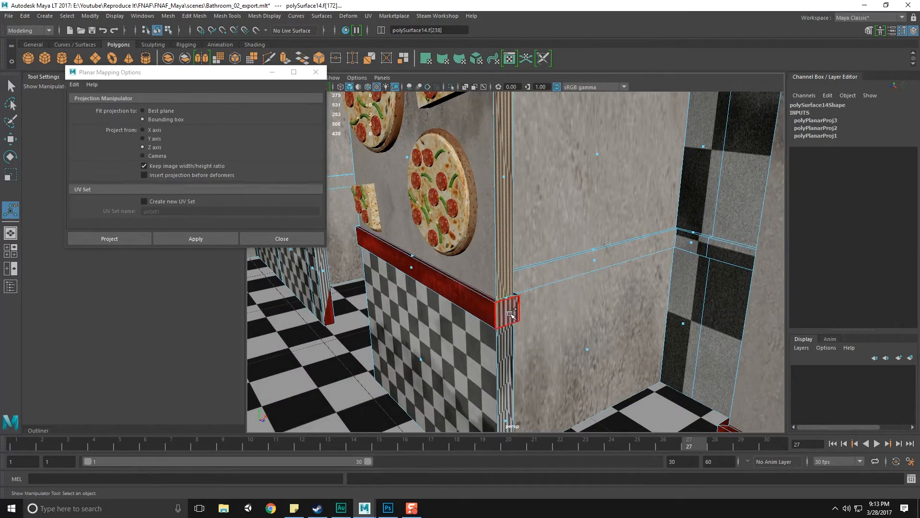
pyautogui.keyDown('alt'); pyautogui.moveTo(537, 336); pyautogui.dragTo(532, 301); pyautogui.keyUp('alt')
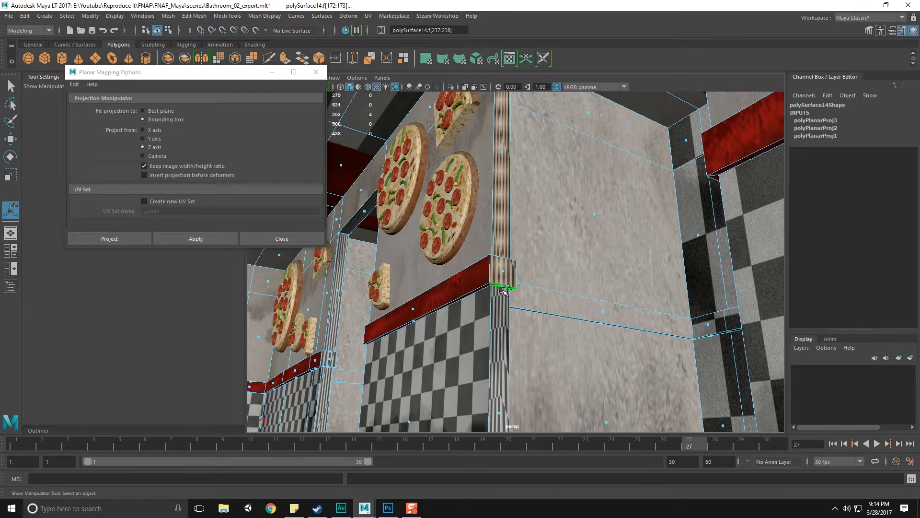
pyautogui.keyDown('alt'); pyautogui.moveTo(564, 208); pyautogui.dragTo(562, 280); pyautogui.keyUp('alt')
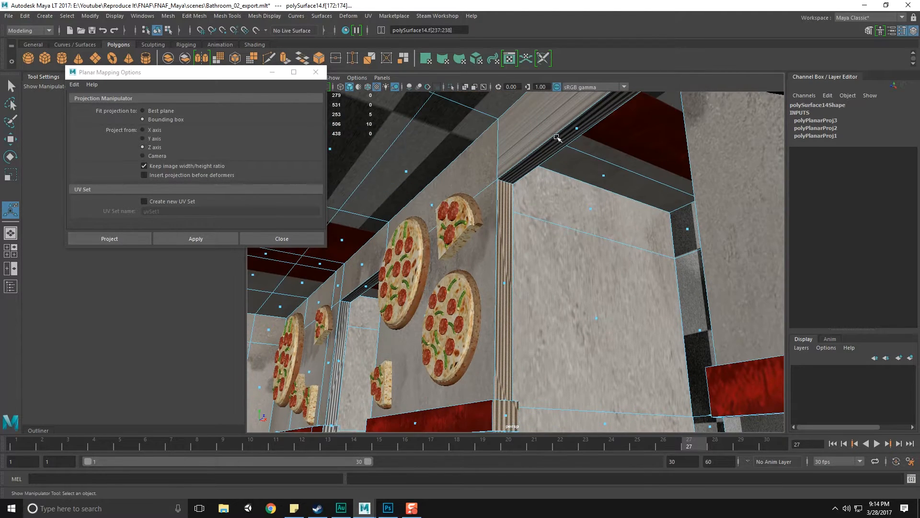
pyautogui.keyDown('alt'); pyautogui.moveTo(556, 138); pyautogui.dragTo(574, 159); pyautogui.keyUp('alt')
pyautogui.click(197, 240)
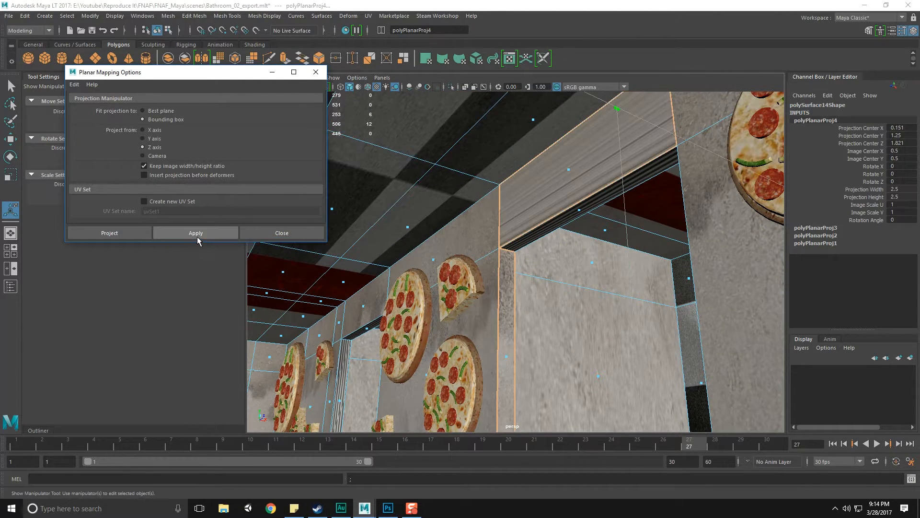
# - Planar-map the striped underside faces of the door headers with the projection set to the Y axis
pyautogui.keyDown('alt'); pyautogui.moveTo(541, 323); pyautogui.dragTo(527, 242); pyautogui.keyUp('alt')
pyautogui.click(527, 219)
pyautogui.keyDown('alt'); pyautogui.moveTo(527, 222); pyautogui.dragTo(526, 281, button='right'); pyautogui.keyUp('alt')
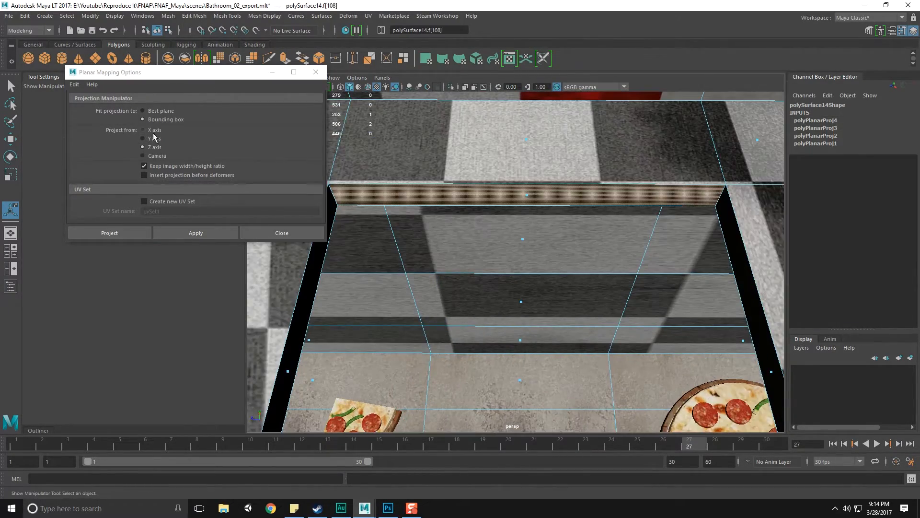
pyautogui.click(195, 233)
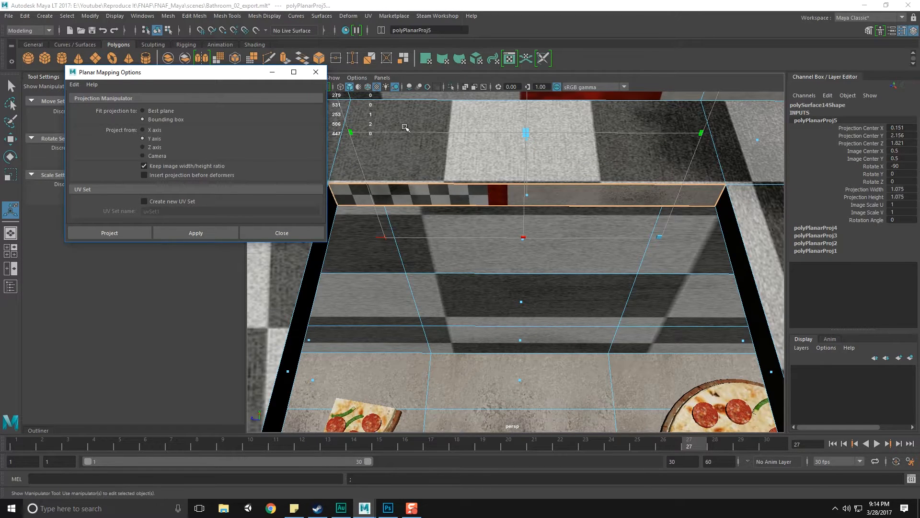
pyautogui.keyDown('alt'); pyautogui.moveTo(516, 211); pyautogui.dragTo(615, 237); pyautogui.keyUp('alt')
pyautogui.click(603, 198)
pyautogui.click(196, 233)
# - Select the striped frame strips and trim block at the doorway corner by the pizza wall and planar-map them from the Z axis
pyautogui.keyDown('alt'); pyautogui.moveTo(663, 303); pyautogui.dragTo(556, 158); pyautogui.keyUp('alt')
pyautogui.click(526, 190)
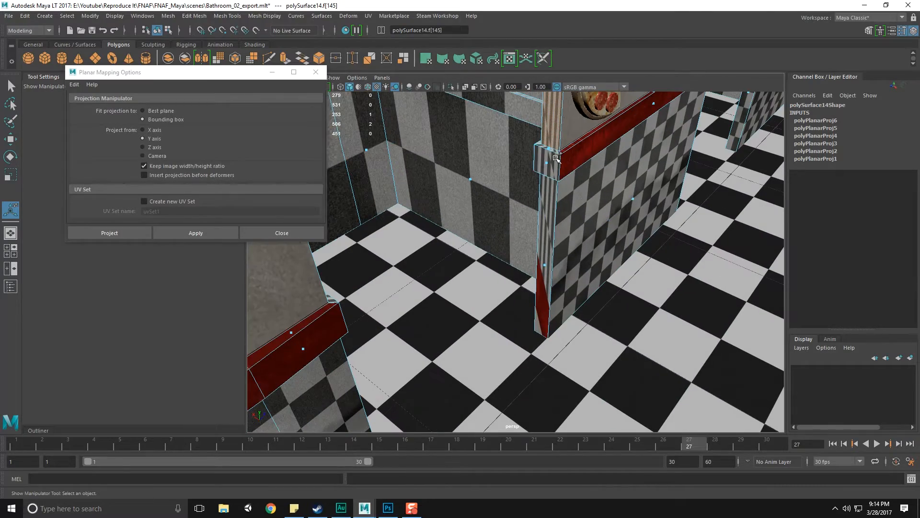
pyautogui.keyDown('alt'); pyautogui.moveTo(562, 209); pyautogui.dragTo(562, 269); pyautogui.keyUp('alt')
pyautogui.keyDown('shift'); pyautogui.click(562, 269); pyautogui.keyUp('shift')
pyautogui.keyDown('alt'); pyautogui.moveTo(561, 269); pyautogui.dragTo(570, 231, button='right'); pyautogui.keyUp('alt')
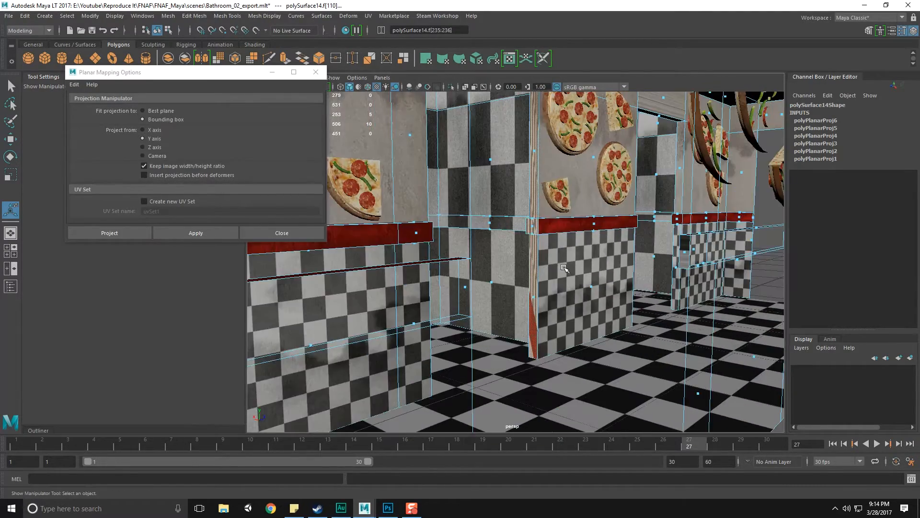
pyautogui.keyDown('alt'); pyautogui.moveTo(571, 230); pyautogui.dragTo(552, 311, button='middle'); pyautogui.keyUp('alt')
pyautogui.keyDown('alt'); pyautogui.moveTo(552, 311); pyautogui.dragTo(761, 109, button='right'); pyautogui.keyUp('alt')
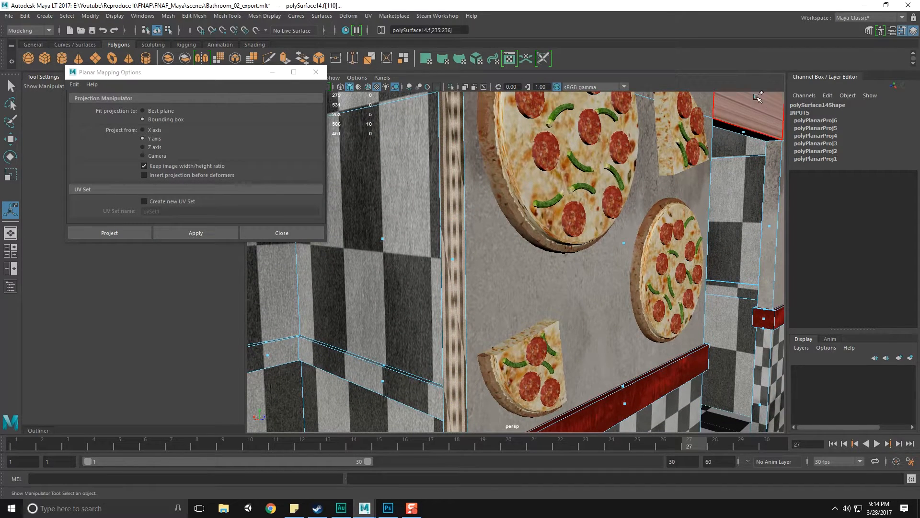
pyautogui.click(196, 234)
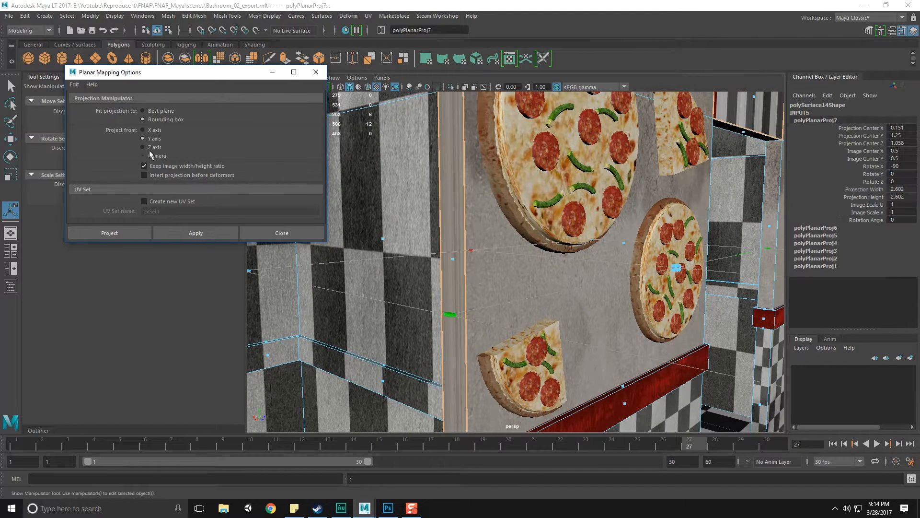
pyautogui.click(197, 233)
# - Select the striped frame strips and trim block on the opposite face of the wall end and planar-map them from the Z axis
pyautogui.keyDown('alt'); pyautogui.moveTo(566, 288); pyautogui.dragTo(431, 276); pyautogui.keyUp('alt')
pyautogui.keyDown('alt'); pyautogui.moveTo(431, 276); pyautogui.dragTo(445, 305, button='middle'); pyautogui.keyUp('alt')
pyautogui.keyDown('alt'); pyautogui.moveTo(474, 320); pyautogui.dragTo(491, 335); pyautogui.keyUp('alt')
pyautogui.keyDown('alt'); pyautogui.moveTo(494, 367); pyautogui.dragTo(500, 327, button='middle'); pyautogui.keyUp('alt')
pyautogui.keyDown('alt'); pyautogui.moveTo(500, 327); pyautogui.dragTo(511, 287); pyautogui.keyUp('alt')
pyautogui.click(495, 328)
pyautogui.keyDown('shift'); pyautogui.click(495, 343); pyautogui.keyUp('shift')
pyautogui.keyDown('shift'); pyautogui.click(507, 285); pyautogui.keyUp('shift')
pyautogui.keyDown('alt'); pyautogui.moveTo(506, 283); pyautogui.dragTo(483, 197, button='middle'); pyautogui.keyUp('alt')
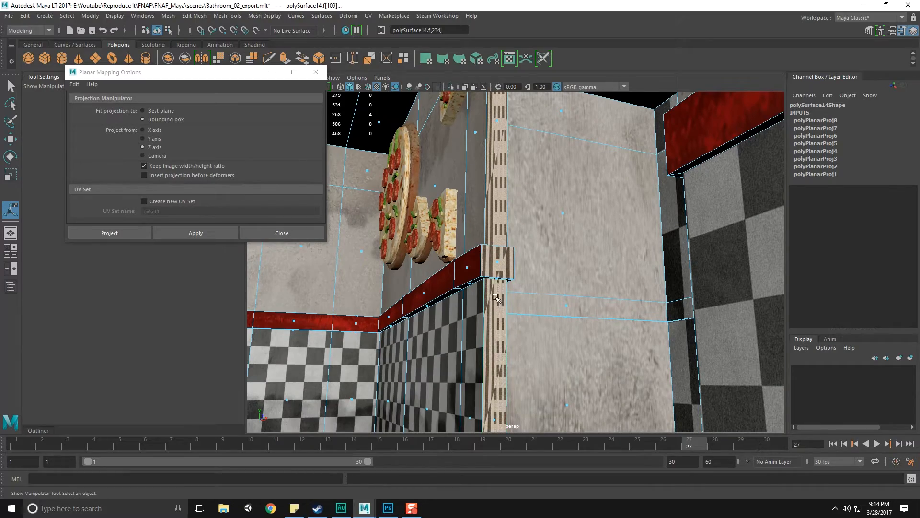
pyautogui.keyDown('alt'); pyautogui.moveTo(499, 277); pyautogui.dragTo(432, 291); pyautogui.keyUp('alt')
pyautogui.click(196, 236)
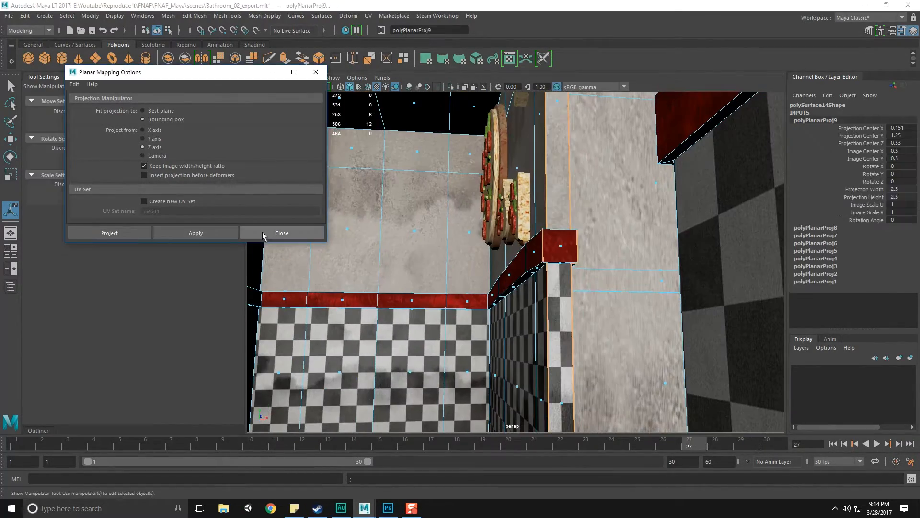
# - Inspect the remapped frame strips, the door header undersides and the walls around the doorway
pyautogui.keyDown('alt'); pyautogui.moveTo(553, 253); pyautogui.dragTo(555, 271, button='middle'); pyautogui.keyUp('alt')
pyautogui.keyDown('alt'); pyautogui.moveTo(555, 271); pyautogui.dragTo(564, 342); pyautogui.keyUp('alt')
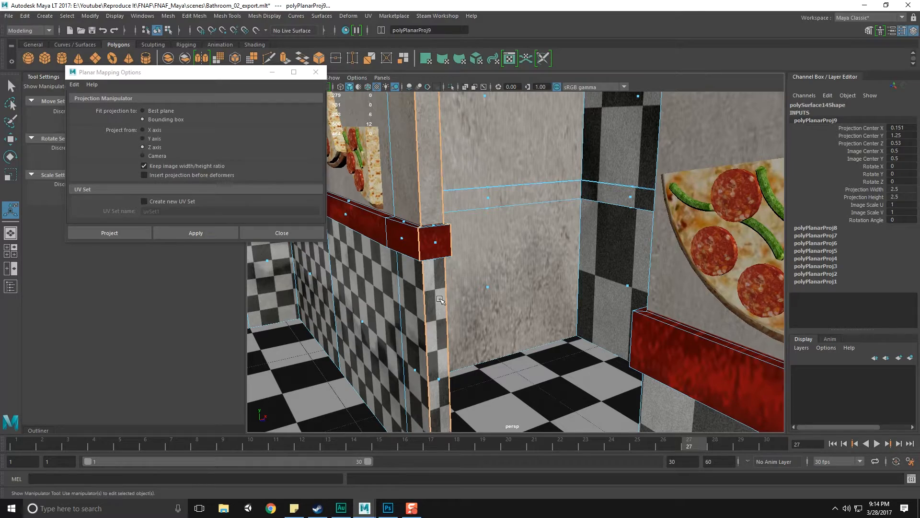
pyautogui.keyDown('alt'); pyautogui.moveTo(446, 281); pyautogui.dragTo(433, 331, button='middle'); pyautogui.keyUp('alt')
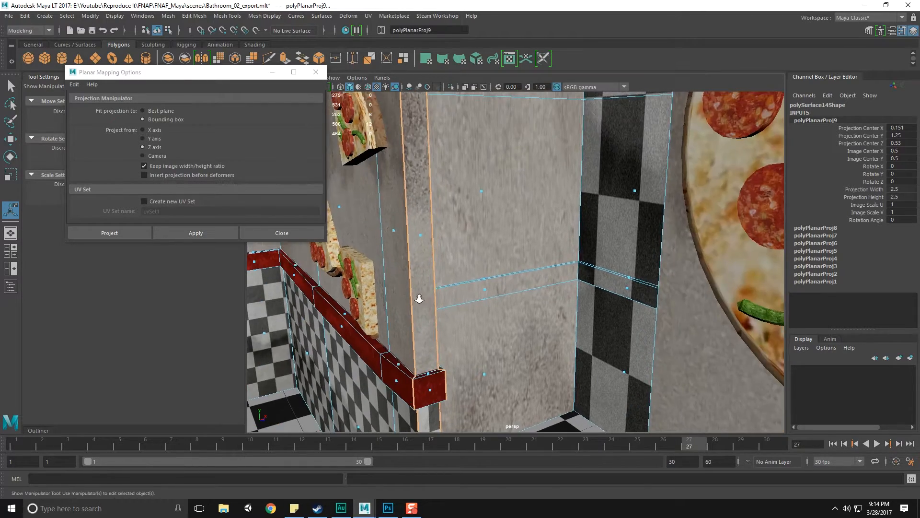
pyautogui.scroll(-5, 426, 300)
pyautogui.keyDown('alt'); pyautogui.moveTo(491, 281); pyautogui.dragTo(506, 336); pyautogui.keyUp('alt')
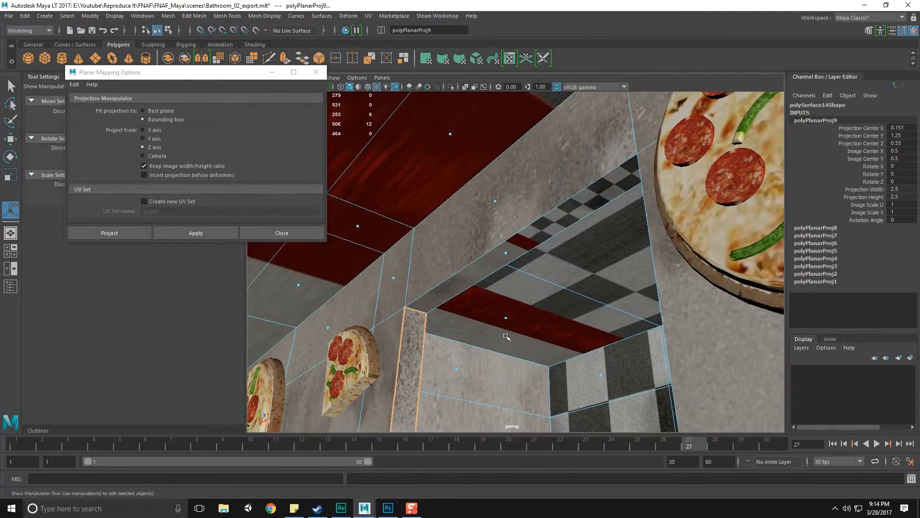
pyautogui.keyDown('alt'); pyautogui.moveTo(505, 280); pyautogui.dragTo(505, 274); pyautogui.keyUp('alt')
pyautogui.keyDown('alt'); pyautogui.moveTo(582, 287); pyautogui.dragTo(669, 304); pyautogui.keyUp('alt')
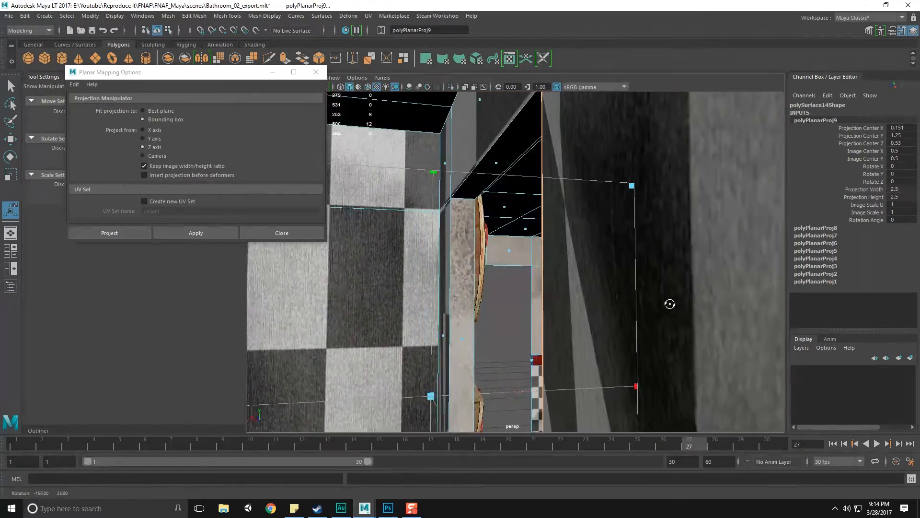
pyautogui.keyDown('alt'); pyautogui.moveTo(692, 275); pyautogui.dragTo(644, 286); pyautogui.keyUp('alt')
# - Select the large-checkered wall facing the doorway from top to floor and planar-map its faces from the Z axis
pyautogui.click(505, 143)
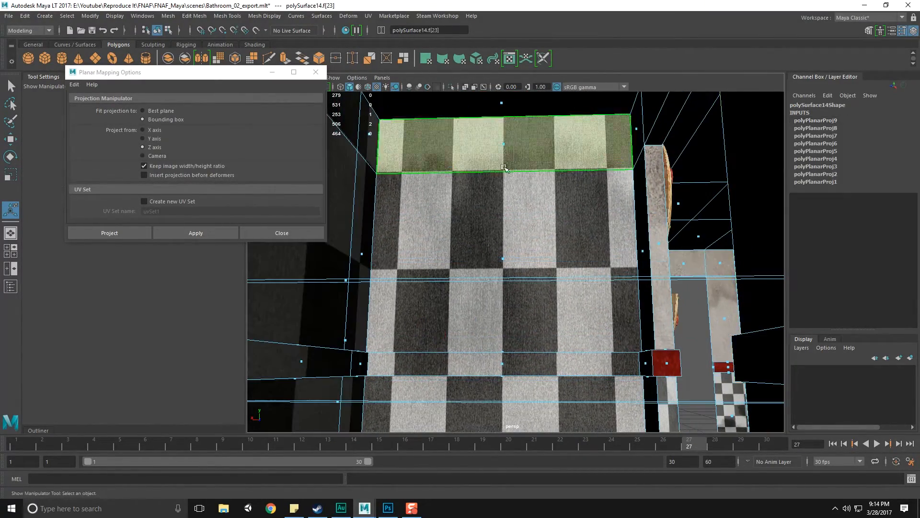
pyautogui.keyDown('shift'); pyautogui.click(503, 262); pyautogui.keyUp('shift')
pyautogui.keyDown('alt'); pyautogui.moveTo(527, 316); pyautogui.dragTo(534, 201, button='middle'); pyautogui.keyUp('alt')
pyautogui.keyDown('alt'); pyautogui.moveTo(535, 201); pyautogui.dragTo(544, 240); pyautogui.keyUp('alt')
pyautogui.scroll(4, 545, 240)
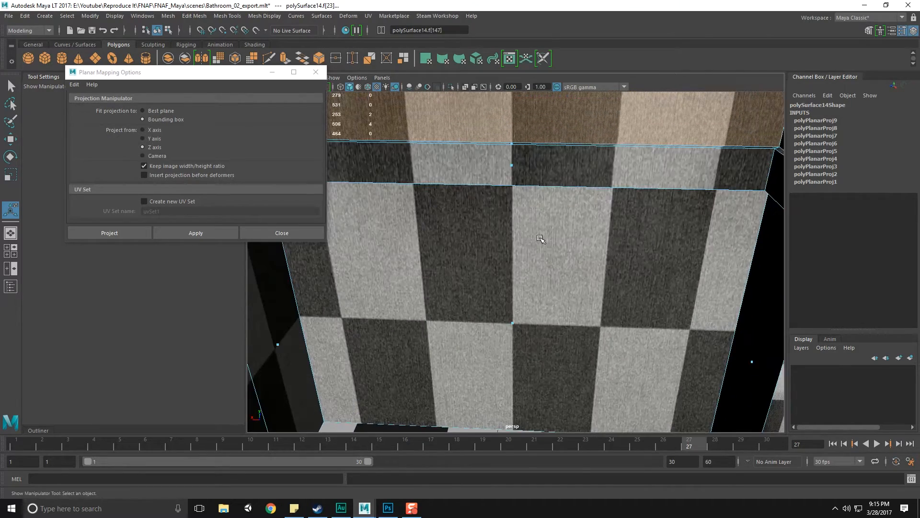
pyautogui.keyDown('alt'); pyautogui.moveTo(532, 198); pyautogui.dragTo(535, 230, button='middle'); pyautogui.keyUp('alt')
pyautogui.keyDown('alt'); pyautogui.moveTo(519, 205); pyautogui.dragTo(530, 195); pyautogui.keyUp('alt')
pyautogui.keyDown('alt'); pyautogui.moveTo(556, 311); pyautogui.dragTo(529, 220, button='right'); pyautogui.keyUp('alt')
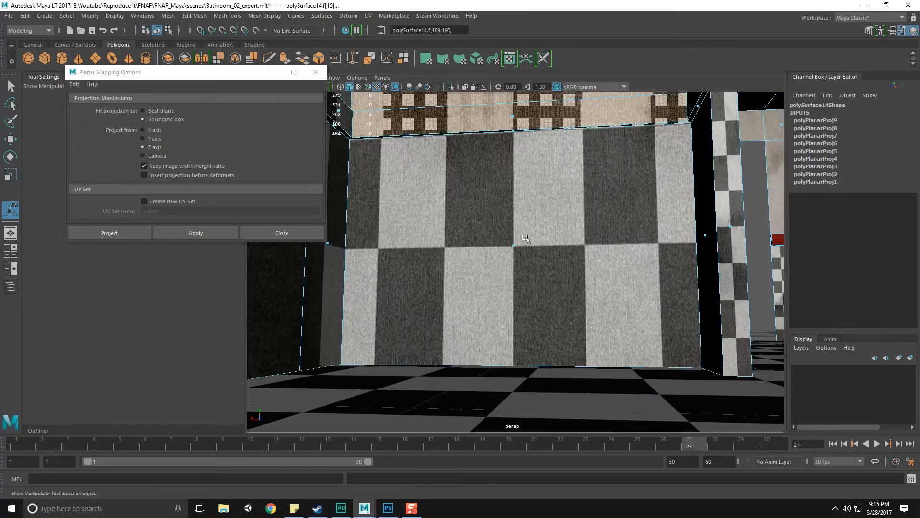
pyautogui.click(199, 234)
# - Select the opposite stretched concrete wall's faces from floor to top, planar-map them from the Z axis and close the mapping options
pyautogui.keyDown('alt'); pyautogui.moveTo(548, 209); pyautogui.dragTo(493, 308, button='middle'); pyautogui.keyUp('alt')
pyautogui.keyDown('alt'); pyautogui.moveTo(493, 308); pyautogui.dragTo(511, 283); pyautogui.keyUp('alt')
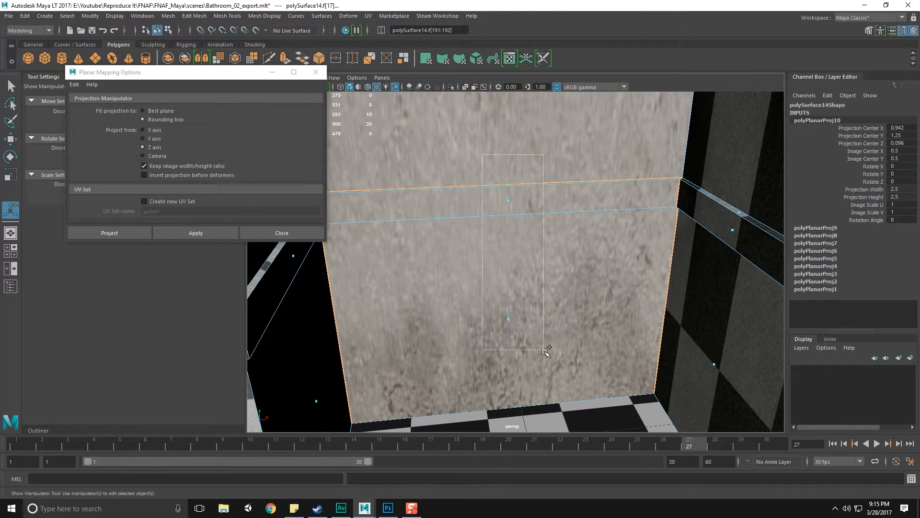
pyautogui.click(577, 330)
pyautogui.moveTo(472, 179); pyautogui.dragTo(536, 366)
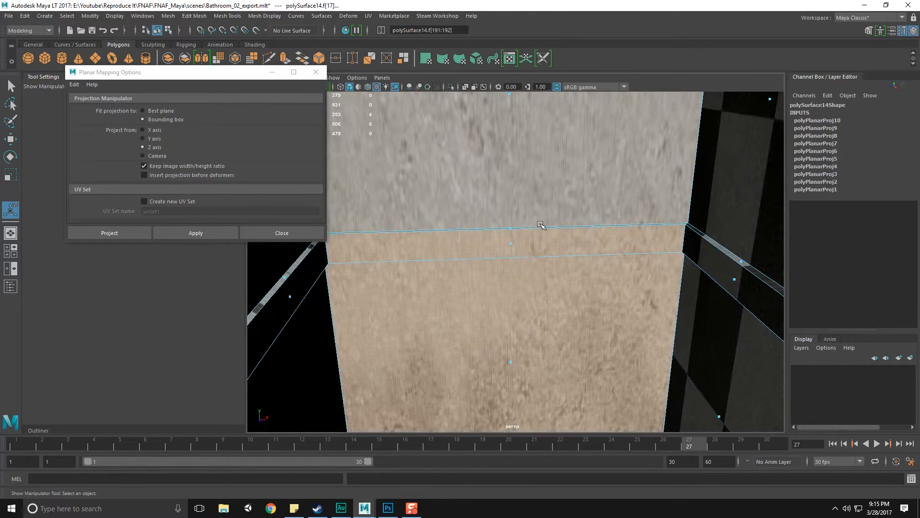
pyautogui.keyDown('alt'); pyautogui.moveTo(517, 166); pyautogui.dragTo(523, 285, button='middle'); pyautogui.keyUp('alt')
pyautogui.keyDown('alt'); pyautogui.moveTo(556, 265); pyautogui.dragTo(570, 339); pyautogui.keyUp('alt')
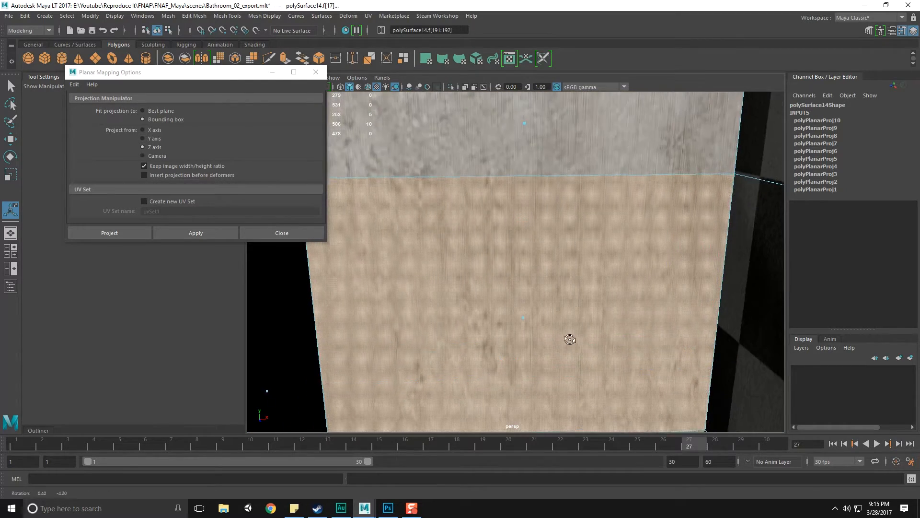
pyautogui.click(202, 233)
pyautogui.click(282, 233)
# - Select all faces of the large-checkered wall between the side room's red trim blocks and planar-map them from the X axis
pyautogui.keyDown('alt'); pyautogui.moveTo(479, 287); pyautogui.dragTo(657, 345); pyautogui.keyUp('alt')
pyautogui.keyDown('alt'); pyautogui.moveTo(657, 345); pyautogui.dragTo(489, 290, button='middle'); pyautogui.keyUp('alt')
pyautogui.scroll(5, 490, 290)
pyautogui.keyDown('alt'); pyautogui.moveTo(489, 290); pyautogui.dragTo(459, 182); pyautogui.keyUp('alt')
pyautogui.scroll(5, 508, 309)
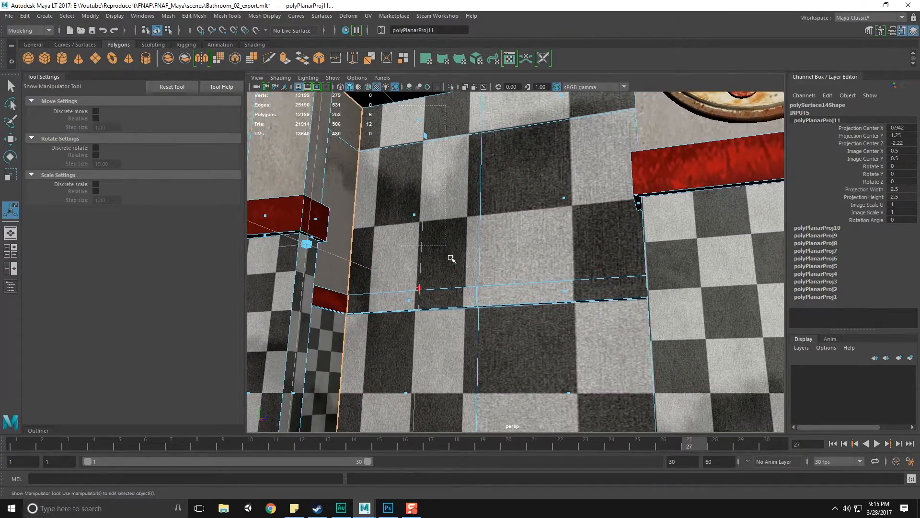
pyautogui.moveTo(482, 415); pyautogui.dragTo(482, 416)
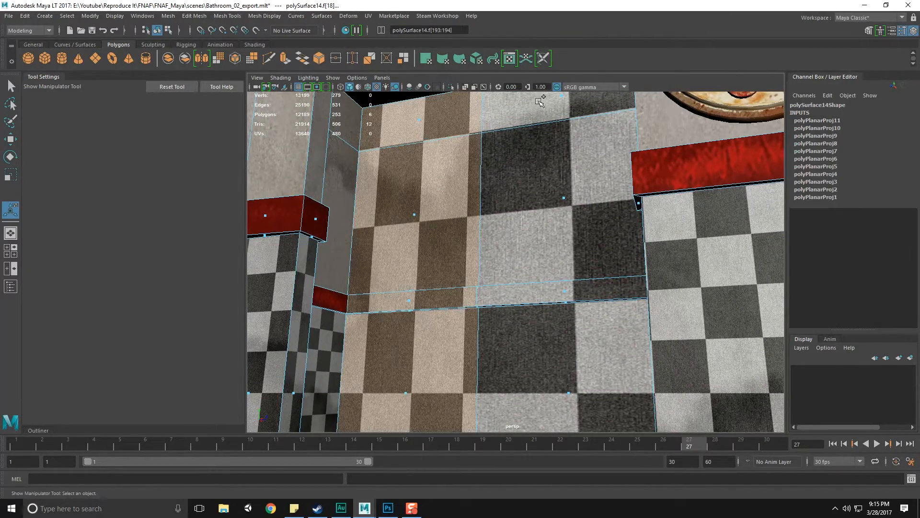
pyautogui.keyDown('shift'); pyautogui.moveTo(598, 367); pyautogui.dragTo(599, 406); pyautogui.keyUp('shift')
pyautogui.keyDown('alt'); pyautogui.moveTo(576, 145); pyautogui.dragTo(575, 178); pyautogui.keyUp('alt')
pyautogui.keyDown('alt'); pyautogui.moveTo(603, 270); pyautogui.dragTo(598, 206); pyautogui.keyUp('alt')
pyautogui.keyDown('shift'); pyautogui.click(586, 309); pyautogui.keyUp('shift')
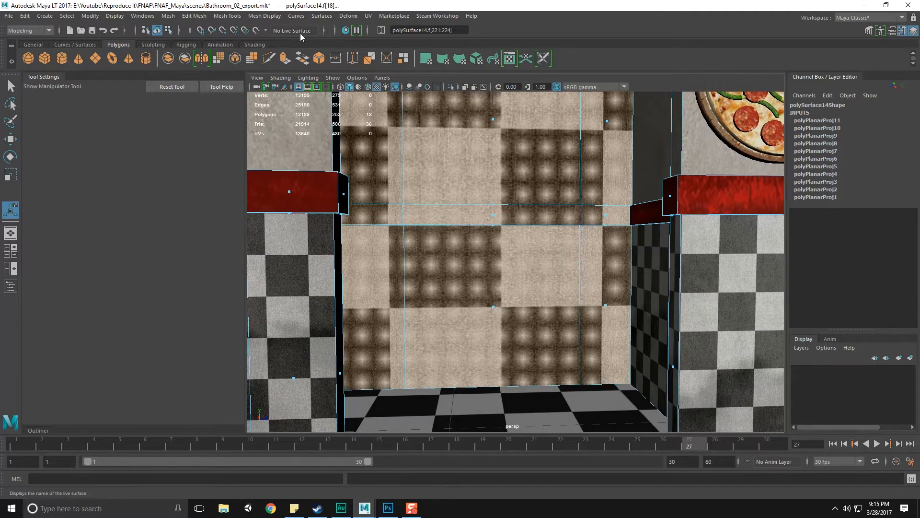
pyautogui.click(366, 16)
pyautogui.click(468, 131)
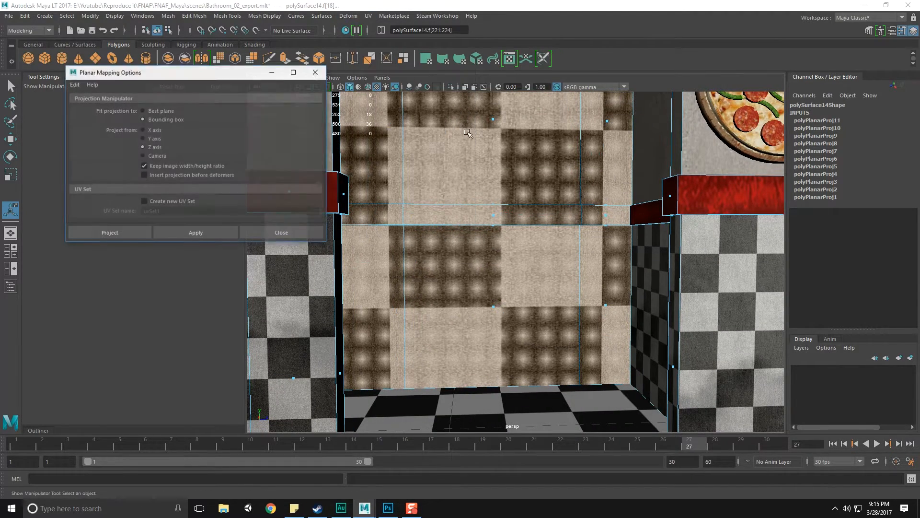
pyautogui.click(177, 233)
pyautogui.click(276, 234)
# - Select all faces of the other side room's large-checkered back wall and repeat the X-axis planar mapping on them
pyautogui.keyDown('alt'); pyautogui.moveTo(579, 265); pyautogui.dragTo(432, 216); pyautogui.keyUp('alt')
pyautogui.scroll(3, 456, 322)
pyautogui.keyDown('alt'); pyautogui.moveTo(440, 161); pyautogui.dragTo(432, 241, button='middle'); pyautogui.keyUp('alt')
pyautogui.keyDown('alt'); pyautogui.moveTo(432, 241); pyautogui.dragTo(420, 116); pyautogui.keyUp('alt')
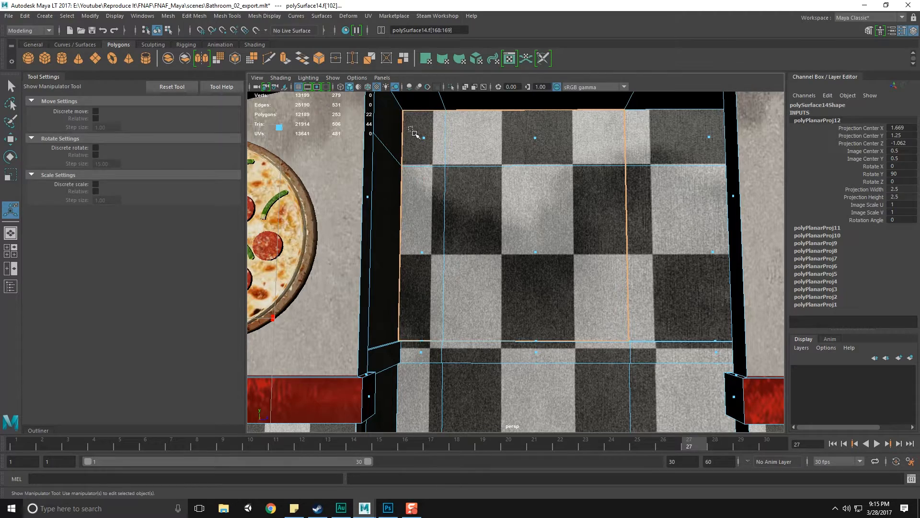
pyautogui.moveTo(414, 133); pyautogui.dragTo(547, 299)
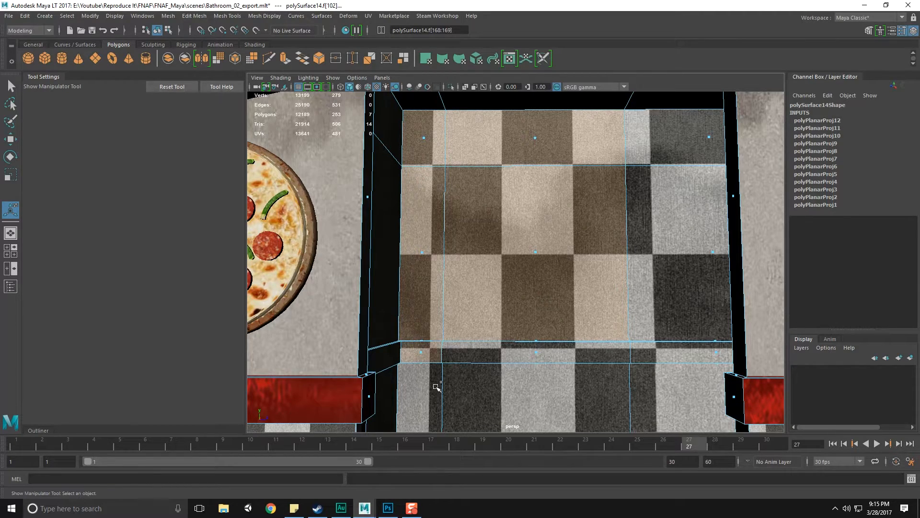
pyautogui.keyDown('alt'); pyautogui.moveTo(551, 392); pyautogui.dragTo(648, 339); pyautogui.keyUp('alt')
pyautogui.keyDown('shift'); pyautogui.moveTo(650, 225); pyautogui.dragTo(691, 270); pyautogui.keyUp('shift')
pyautogui.keyDown('alt'); pyautogui.moveTo(691, 270); pyautogui.dragTo(601, 286); pyautogui.keyUp('alt')
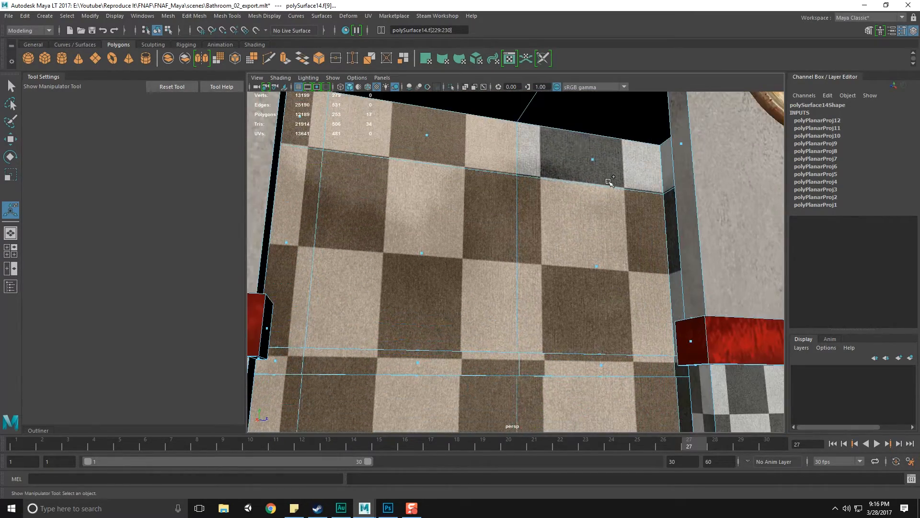
pyautogui.press('g')
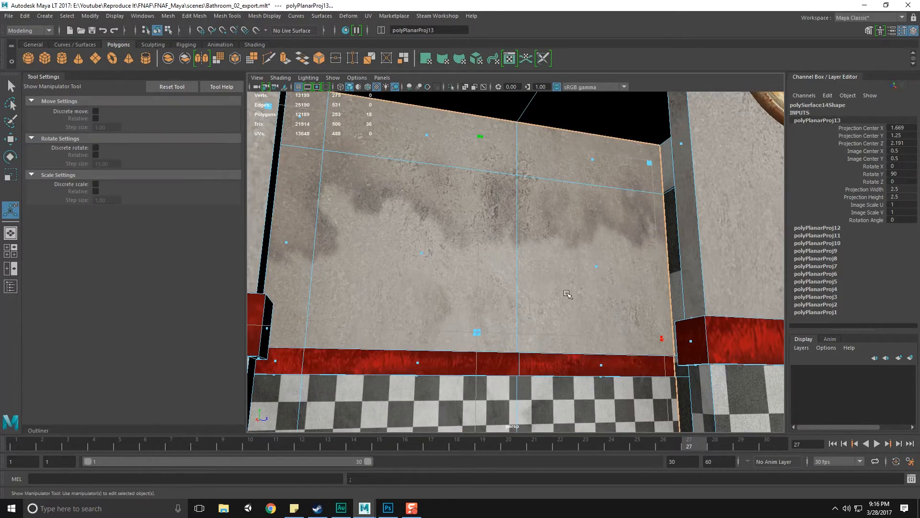
# - Select the stretched concrete side wall's faces below, along and above the trim line up to the ceiling
pyautogui.keyDown('alt'); pyautogui.moveTo(484, 210); pyautogui.dragTo(581, 200); pyautogui.keyUp('alt')
pyautogui.click(560, 149)
pyautogui.keyDown('alt'); pyautogui.moveTo(580, 197); pyautogui.dragTo(575, 309, button='middle'); pyautogui.keyUp('alt')
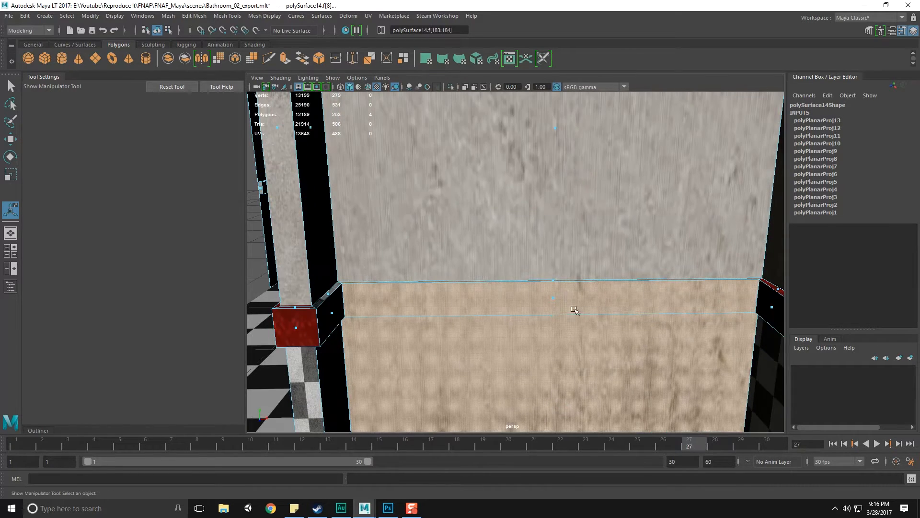
pyautogui.keyDown('alt'); pyautogui.moveTo(566, 278); pyautogui.dragTo(567, 192, button='middle'); pyautogui.keyUp('alt')
pyautogui.keyDown('alt'); pyautogui.moveTo(567, 191); pyautogui.dragTo(553, 239); pyautogui.keyUp('alt')
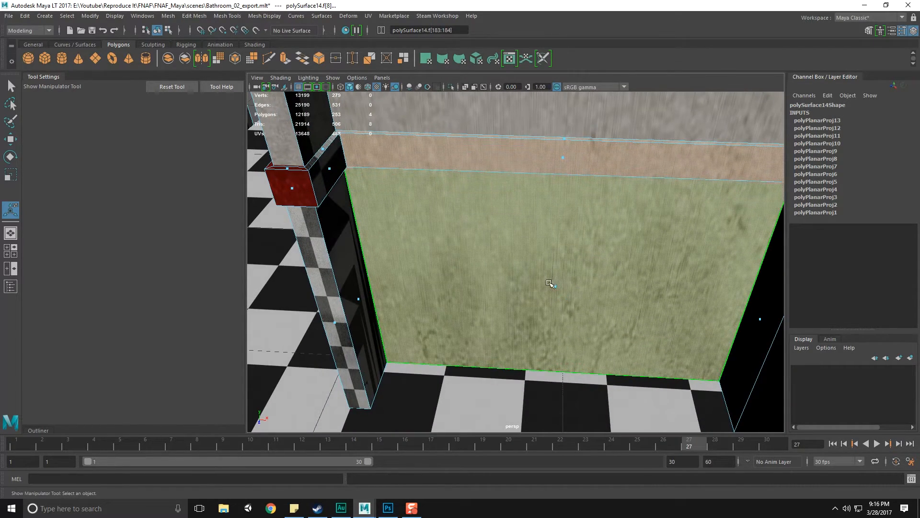
pyautogui.click(549, 285)
pyautogui.keyDown('alt'); pyautogui.moveTo(558, 152); pyautogui.dragTo(551, 187); pyautogui.keyUp('alt')
pyautogui.keyDown('shift'); pyautogui.moveTo(544, 115); pyautogui.dragTo(575, 156); pyautogui.keyUp('shift')
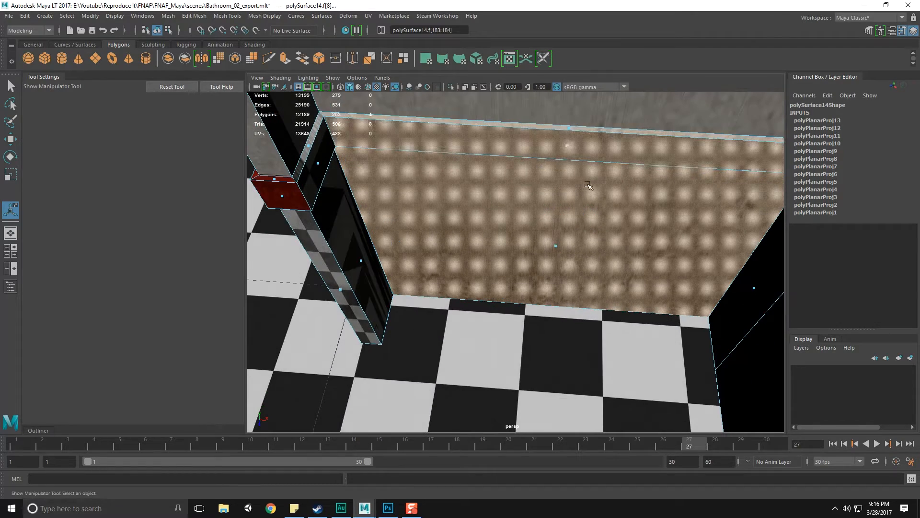
pyautogui.keyDown('alt'); pyautogui.moveTo(587, 190); pyautogui.dragTo(573, 315, button='middle'); pyautogui.keyUp('alt')
pyautogui.keyDown('alt'); pyautogui.moveTo(573, 315); pyautogui.dragTo(576, 239); pyautogui.keyUp('alt')
pyautogui.keyDown('alt'); pyautogui.moveTo(577, 138); pyautogui.dragTo(578, 226, button='middle'); pyautogui.keyUp('alt')
pyautogui.scroll(-2, 578, 225)
pyautogui.keyDown('shift'); pyautogui.click(559, 153); pyautogui.keyUp('shift')
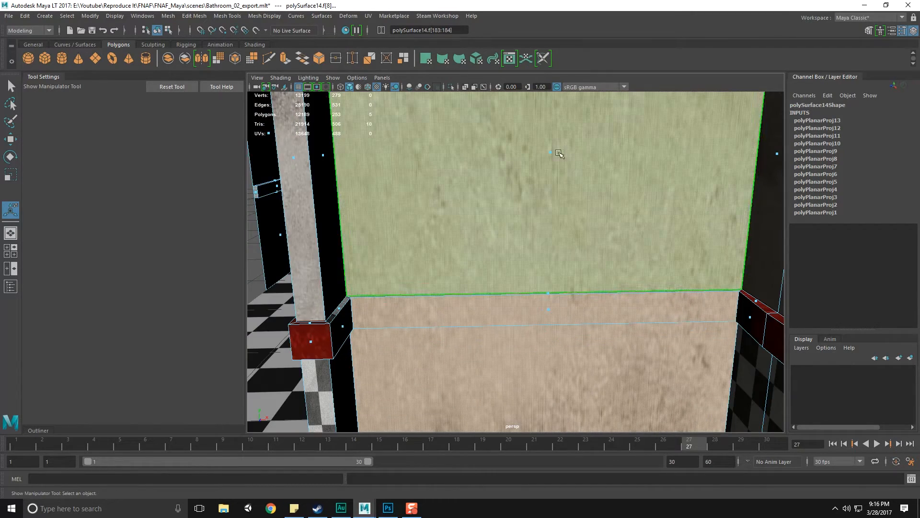
pyautogui.keyDown('alt'); pyautogui.moveTo(559, 153); pyautogui.dragTo(552, 320, button='middle'); pyautogui.keyUp('alt')
pyautogui.keyDown('shift'); pyautogui.click(538, 136); pyautogui.keyUp('shift')
# - Add the adjoining large-checkered wall faces from ceiling to floor to the selection and start planar-mapping them
pyautogui.scroll(-3, 550, 263)
pyautogui.keyDown('alt'); pyautogui.moveTo(550, 263); pyautogui.dragTo(390, 300); pyautogui.keyUp('alt')
pyautogui.scroll(-7, 561, 340)
pyautogui.keyDown('alt'); pyautogui.moveTo(512, 276); pyautogui.dragTo(544, 238); pyautogui.keyUp('alt')
pyautogui.keyDown('alt'); pyautogui.moveTo(527, 326); pyautogui.dragTo(538, 244); pyautogui.keyUp('alt')
pyautogui.scroll(5, 541, 317)
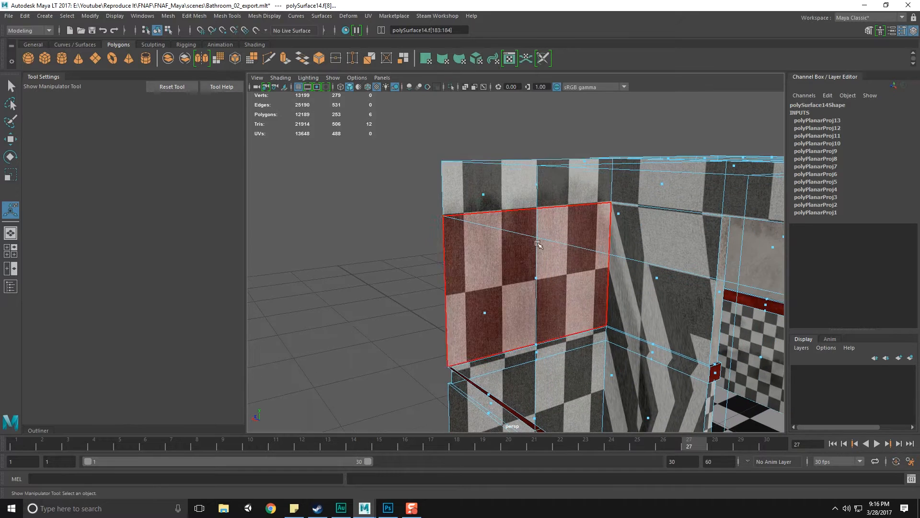
pyautogui.click(532, 286)
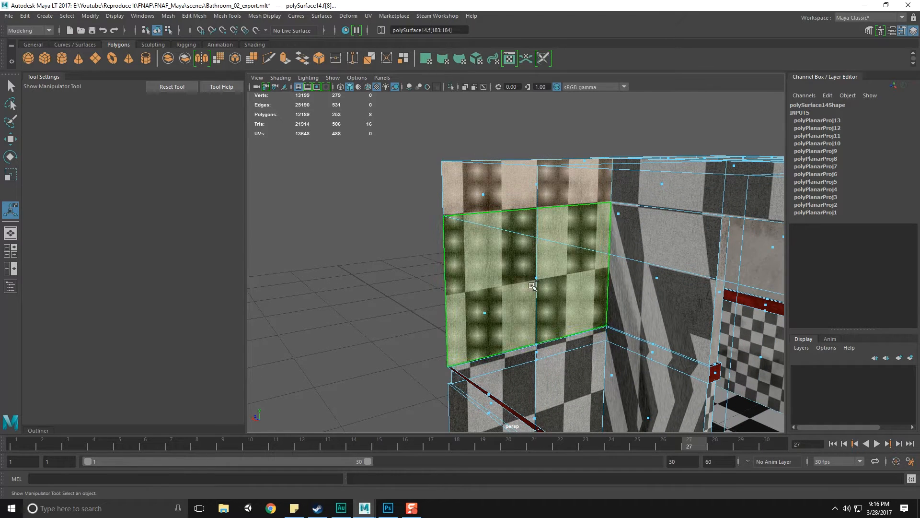
pyautogui.keyDown('shift'); pyautogui.moveTo(529, 340); pyautogui.dragTo(556, 370); pyautogui.keyUp('shift')
pyautogui.keyDown('alt'); pyautogui.moveTo(570, 373); pyautogui.dragTo(569, 291, button='middle'); pyautogui.keyUp('alt')
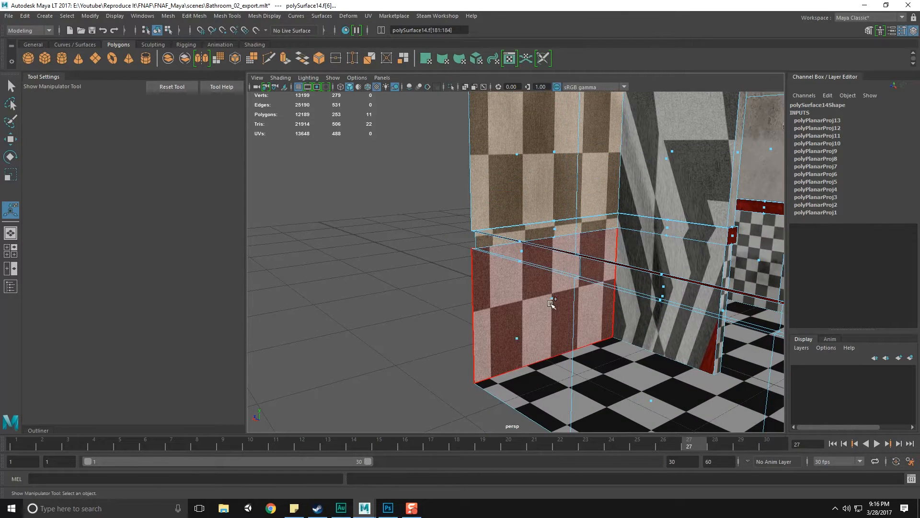
pyautogui.keyDown('shift'); pyautogui.click(551, 303); pyautogui.keyUp('shift')
pyautogui.click(367, 16)
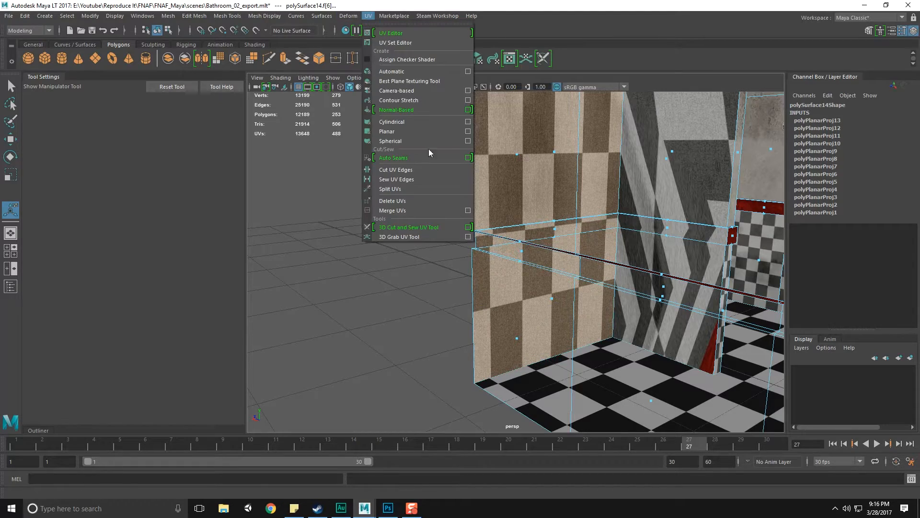
# - Apply a planar projection from the Z axis to the selected side wall faces, fitted to the bounding box with the image ratio kept
pyautogui.click(468, 131)
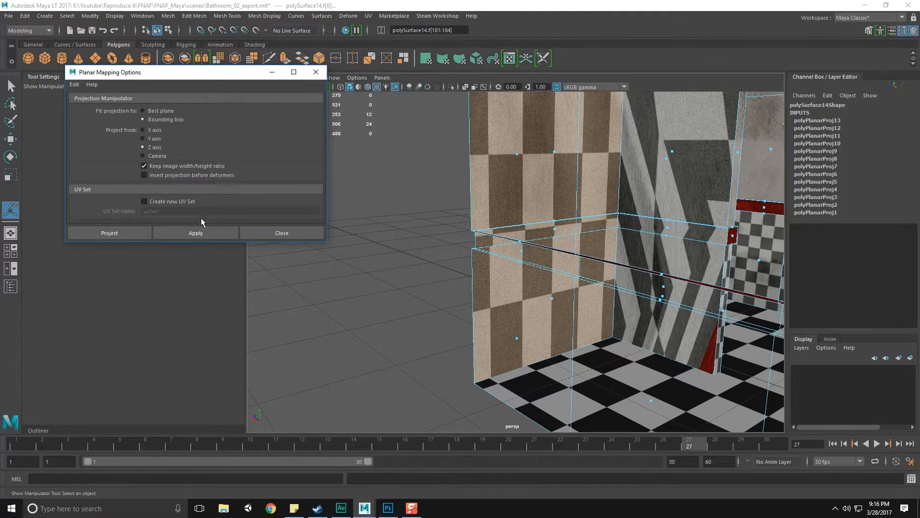
pyautogui.click(198, 232)
pyautogui.click(281, 232)
pyautogui.keyDown('alt'); pyautogui.moveTo(530, 260); pyautogui.dragTo(519, 278); pyautogui.keyUp('alt')
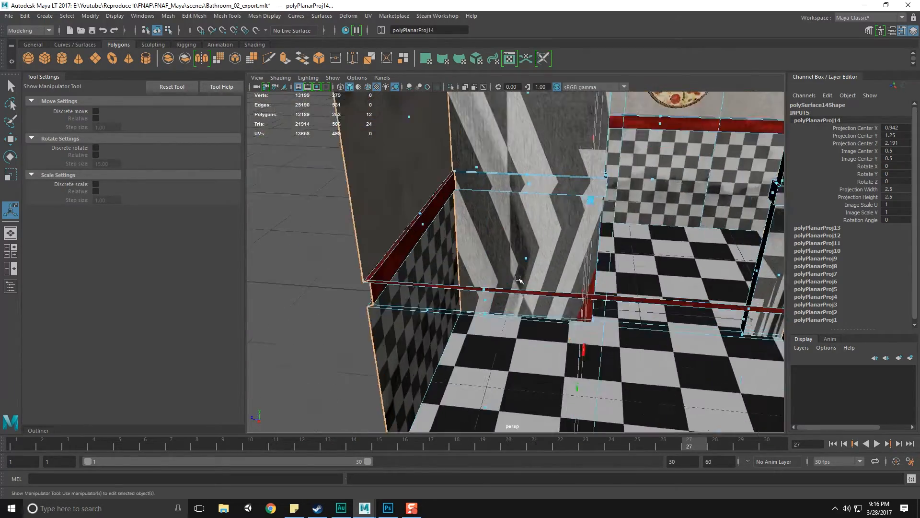
pyautogui.press('q')
pyautogui.scroll(-10, 518, 276)
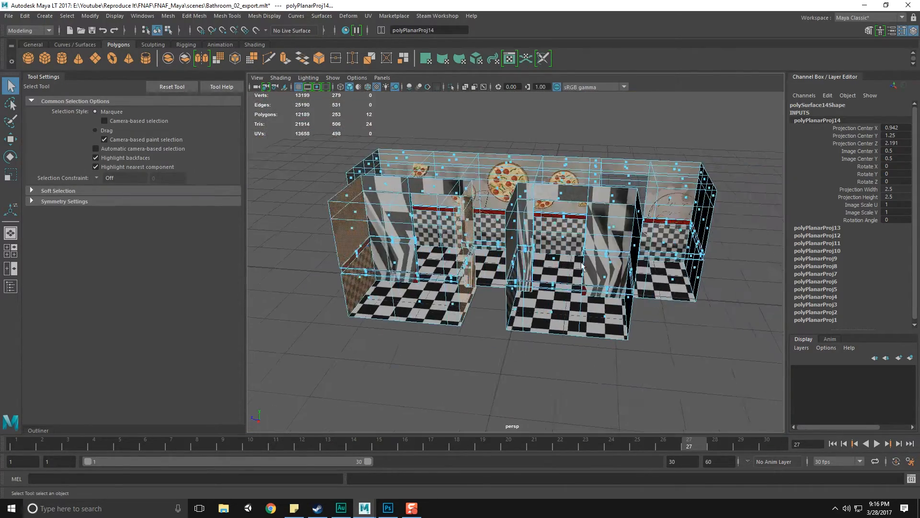
# - Select the upper wall faces above and on both sides of the stall doorway
pyautogui.scroll(8, 583, 266)
pyautogui.keyDown('alt'); pyautogui.moveTo(651, 227); pyautogui.dragTo(582, 151); pyautogui.keyUp('alt')
pyautogui.moveTo(639, 179)
pyautogui.keyDown('alt'); pyautogui.mouseDown()
pyautogui.moveTo(602, 222)
pyautogui.moveTo(565, 230)
pyautogui.moveTo(588, 266)
pyautogui.moveTo(642, 197)
pyautogui.mouseUp(); pyautogui.keyUp('alt')
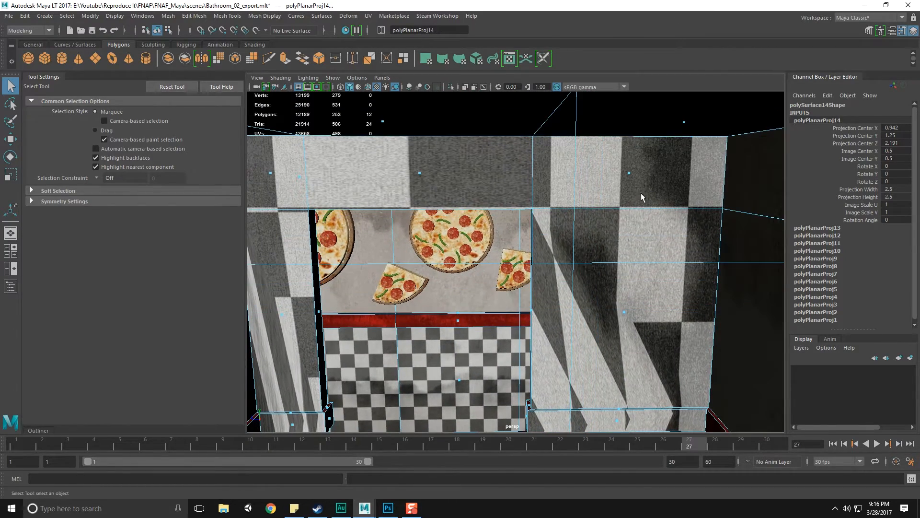
pyautogui.click(583, 177)
pyautogui.keyDown('shift'); pyautogui.click(415, 175); pyautogui.keyUp('shift')
pyautogui.keyDown('alt'); pyautogui.moveTo(276, 175); pyautogui.dragTo(437, 180, button='middle'); pyautogui.keyUp('alt')
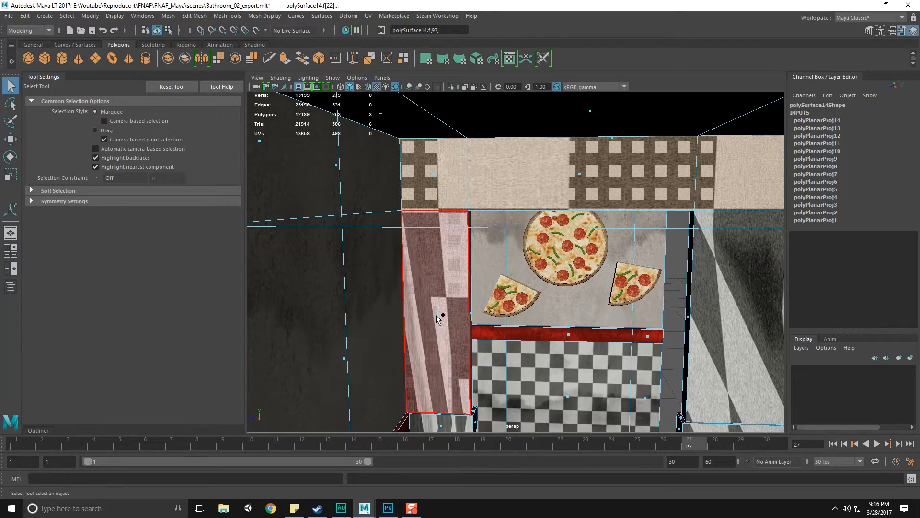
pyautogui.scroll(-5, 437, 318)
pyautogui.keyDown('alt'); pyautogui.moveTo(437, 319); pyautogui.dragTo(658, 222); pyautogui.keyUp('alt')
pyautogui.keyDown('shift'); pyautogui.click(628, 210); pyautogui.keyUp('shift')
# - Add the trim and lower wall faces on both sides of the doorway to the selection
pyautogui.keyDown('alt'); pyautogui.moveTo(628, 210); pyautogui.dragTo(619, 255, button='middle'); pyautogui.keyUp('alt')
pyautogui.keyDown('alt'); pyautogui.moveTo(619, 255); pyautogui.dragTo(560, 178); pyautogui.keyUp('alt')
pyautogui.keyDown('shift'); pyautogui.click(616, 306); pyautogui.keyUp('shift')
pyautogui.keyDown('shift'); pyautogui.click(568, 257); pyautogui.keyUp('shift')
pyautogui.keyDown('alt'); pyautogui.moveTo(569, 257); pyautogui.dragTo(472, 199); pyautogui.keyUp('alt')
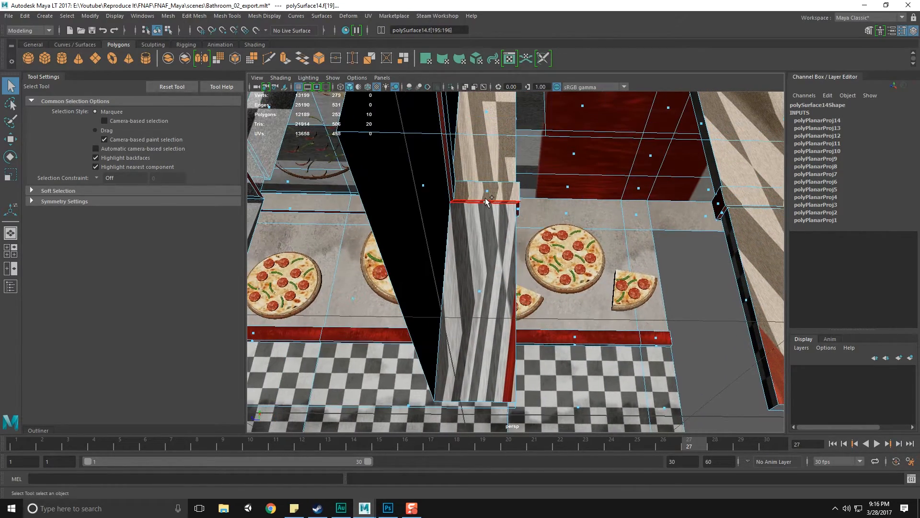
pyautogui.keyDown('shift'); pyautogui.click(484, 286); pyautogui.keyUp('shift')
pyautogui.keyDown('alt'); pyautogui.moveTo(484, 286); pyautogui.dragTo(610, 281); pyautogui.keyUp('alt')
pyautogui.keyDown('shift'); pyautogui.click(469, 280); pyautogui.keyUp('shift')
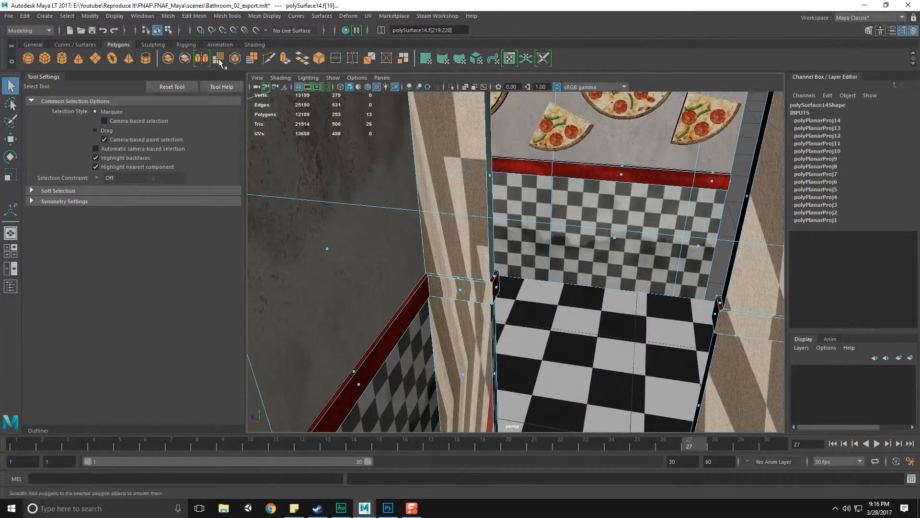
# - Project the selected doorway wall faces planar from the X axis, fitted to the bounding box with the image ratio kept
pyautogui.click(368, 16)
pyautogui.click(468, 131)
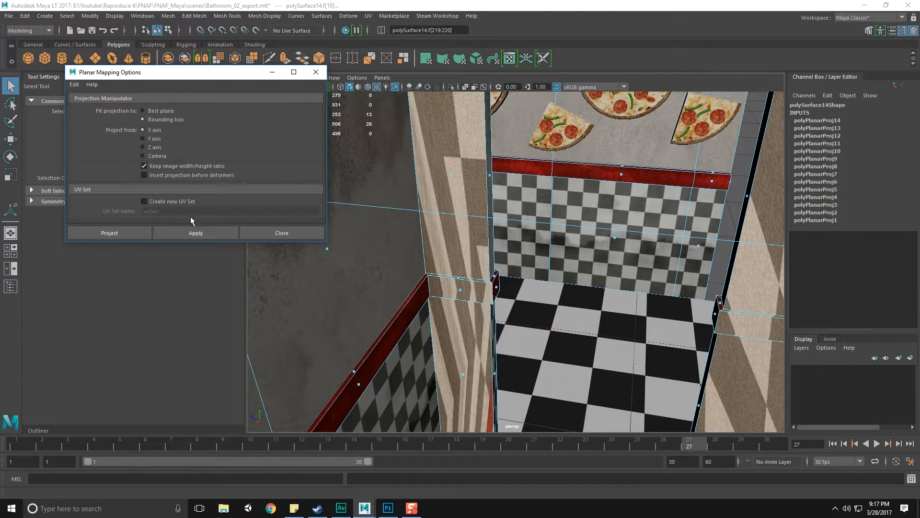
pyautogui.click(195, 233)
pyautogui.click(277, 233)
pyautogui.keyDown('alt'); pyautogui.moveTo(570, 288); pyautogui.dragTo(563, 249); pyautogui.keyUp('alt')
pyautogui.scroll(-5, 587, 283)
pyautogui.scroll(5, 561, 230)
pyautogui.press('q')
# - Select the upper wall faces around the doorway of the other wall that still has stretched texture
pyautogui.keyDown('alt'); pyautogui.moveTo(559, 213); pyautogui.dragTo(580, 168); pyautogui.keyUp('alt')
pyautogui.click(496, 163)
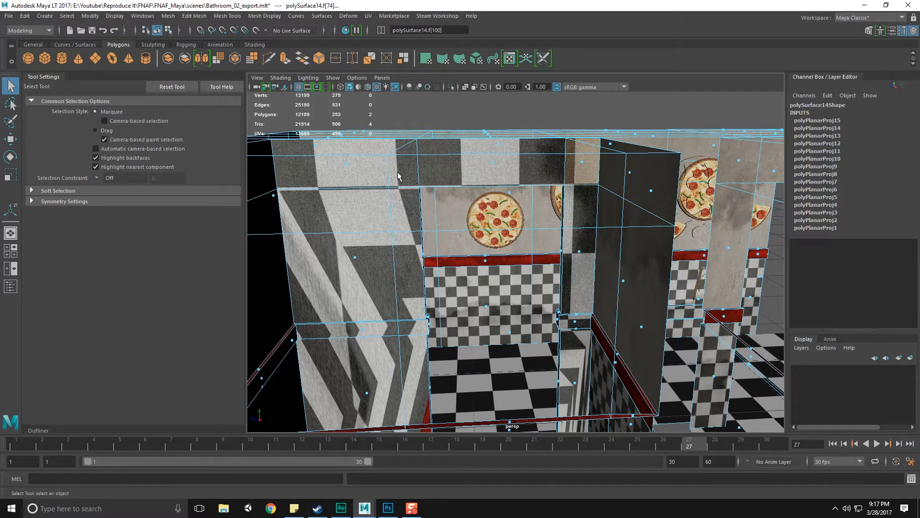
pyautogui.click(582, 169)
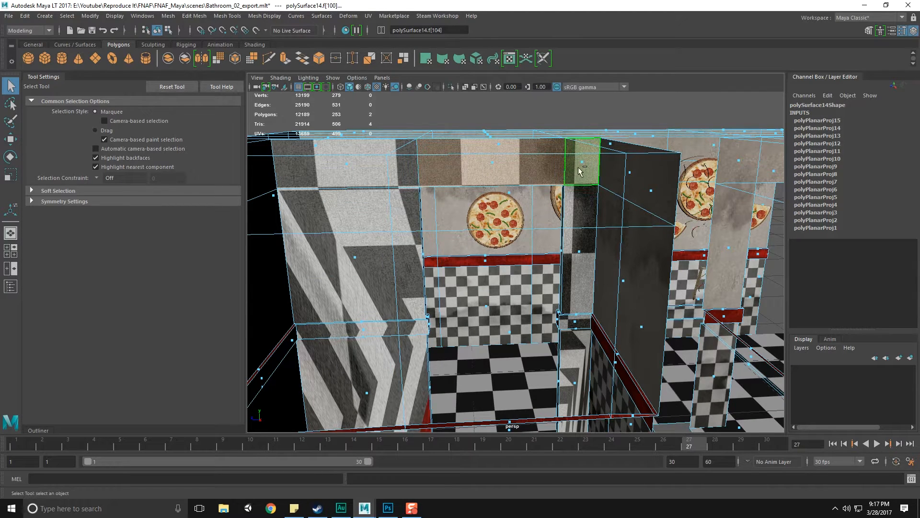
pyautogui.keyDown('shift'); pyautogui.click(339, 170); pyautogui.keyUp('shift')
pyautogui.keyDown('shift'); pyautogui.click(353, 221); pyautogui.keyUp('shift')
pyautogui.keyDown('shift'); pyautogui.click(577, 257); pyautogui.keyUp('shift')
# - Extend the selection with that doorway wall's trim and lower checkered faces on both sides
pyautogui.scroll(5, 590, 254)
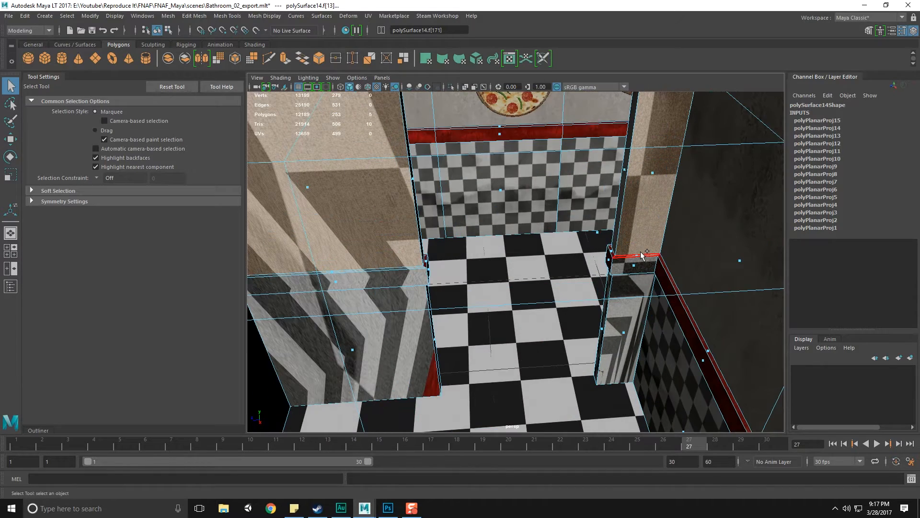
pyautogui.keyDown('alt'); pyautogui.moveTo(628, 274); pyautogui.dragTo(622, 219); pyautogui.keyUp('alt')
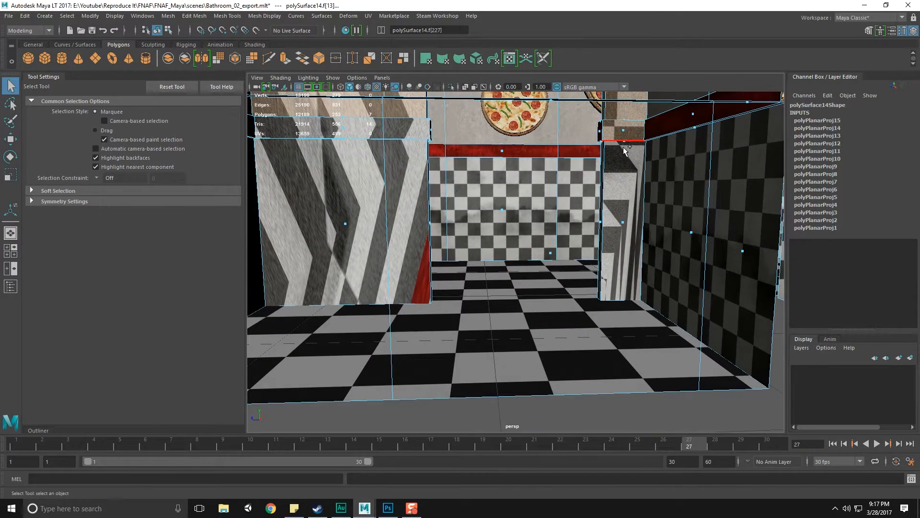
pyautogui.keyDown('shift'); pyautogui.click(622, 222); pyautogui.keyUp('shift')
pyautogui.keyDown('alt'); pyautogui.moveTo(622, 221); pyautogui.dragTo(448, 222); pyautogui.keyUp('alt')
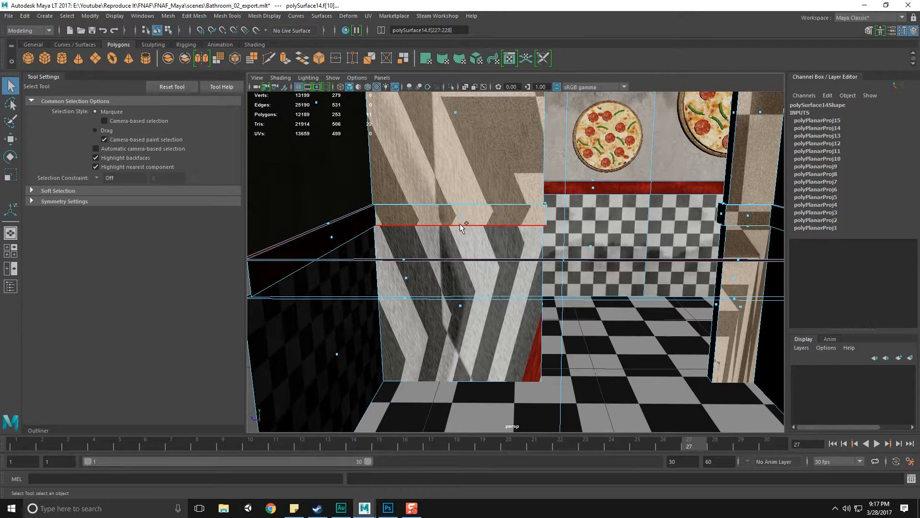
pyautogui.keyDown('shift'); pyautogui.click(465, 296); pyautogui.keyUp('shift')
pyautogui.keyDown('alt'); pyautogui.moveTo(465, 300); pyautogui.dragTo(527, 290); pyautogui.keyUp('alt')
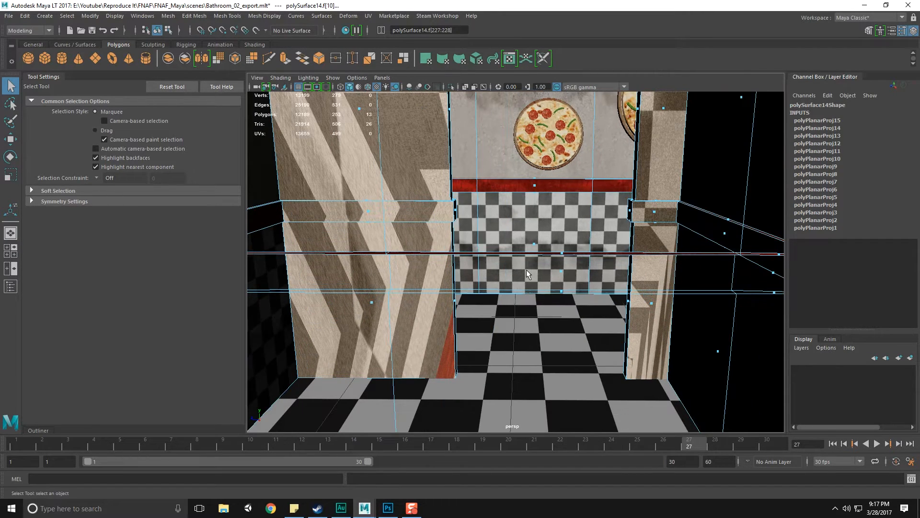
# - Apply the planar projection with the same settings to these faces, then return to object mode with nothing selected
pyautogui.click(368, 16)
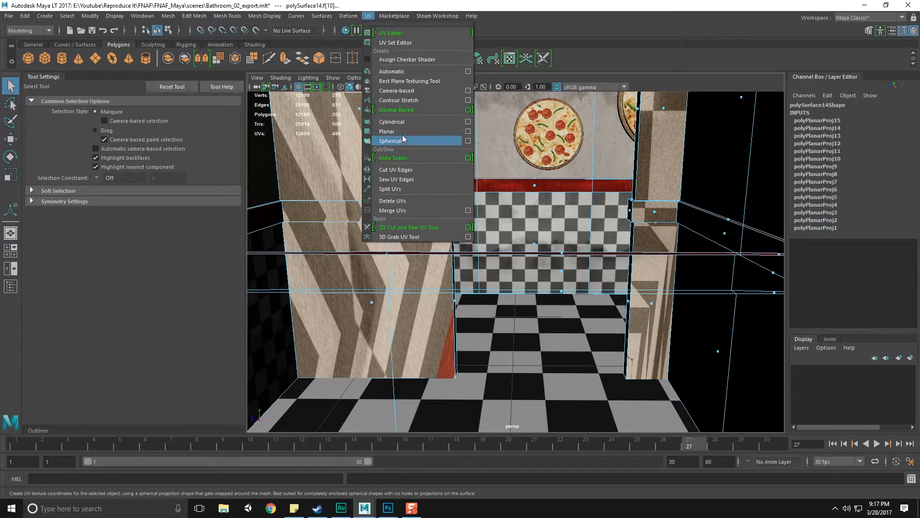
pyautogui.click(401, 133)
pyautogui.scroll(-5, 425, 212)
pyautogui.keyDown('alt'); pyautogui.moveTo(452, 220); pyautogui.dragTo(502, 235); pyautogui.keyUp('alt')
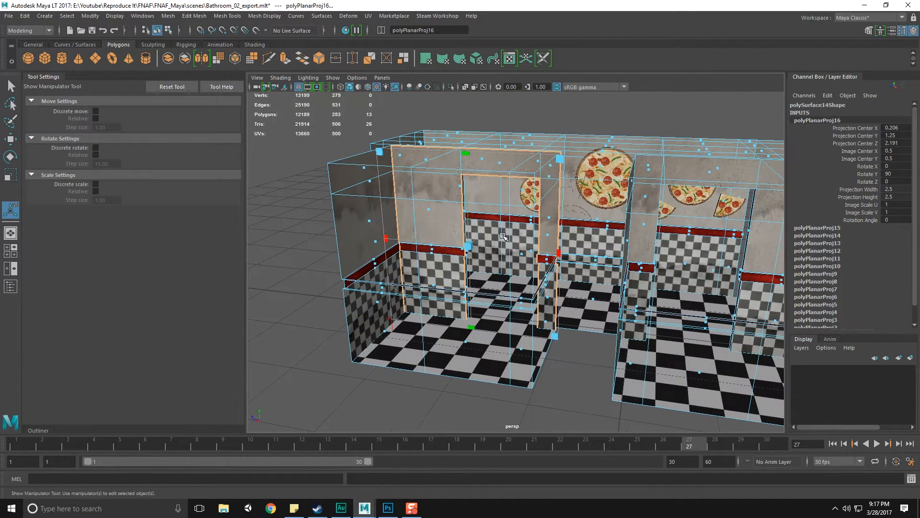
pyautogui.press('q')
pyautogui.press('F8')
pyautogui.click(327, 234)
# - Examine the tile and trim texture alignment up close where the walls meet at the corners
pyautogui.scroll(5, 329, 235)
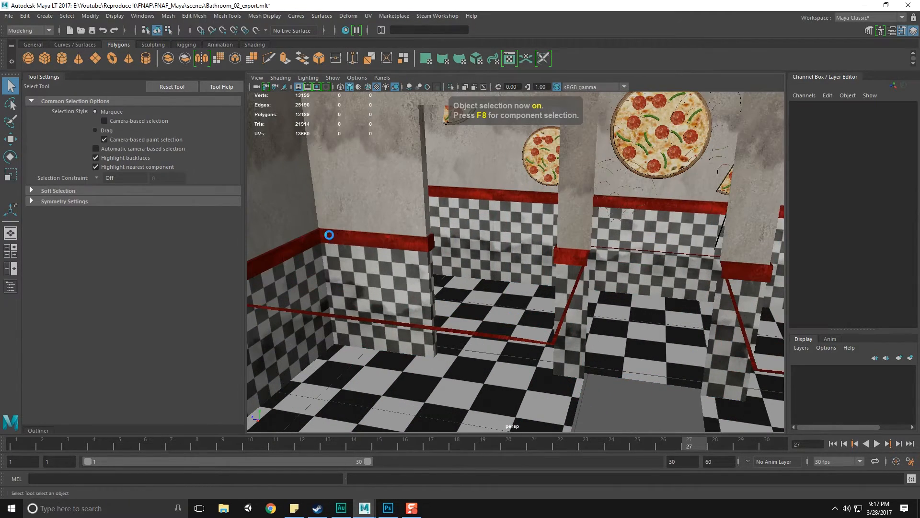
pyautogui.keyDown('alt'); pyautogui.moveTo(499, 259); pyautogui.dragTo(474, 256); pyautogui.keyUp('alt')
pyautogui.scroll(6, 565, 273)
pyautogui.scroll(2, 566, 255)
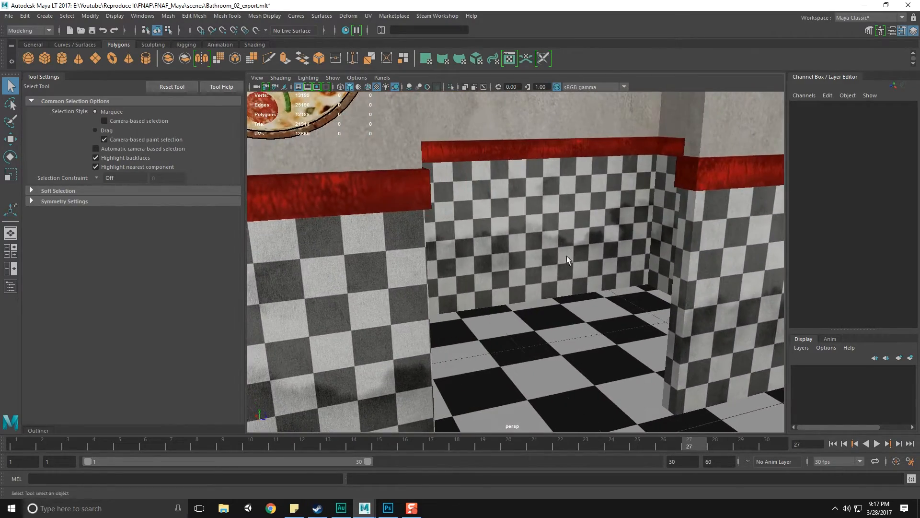
pyautogui.keyDown('alt'); pyautogui.moveTo(566, 255); pyautogui.dragTo(409, 252, button='middle'); pyautogui.keyUp('alt')
pyautogui.scroll(5, 409, 252)
pyautogui.keyDown('alt'); pyautogui.moveTo(384, 257); pyautogui.dragTo(413, 255); pyautogui.keyUp('alt')
# - Select the room mesh in face mode and open the UV Editor, enlarging its UV view and keeping the wall corner visible
pyautogui.click(474, 208)
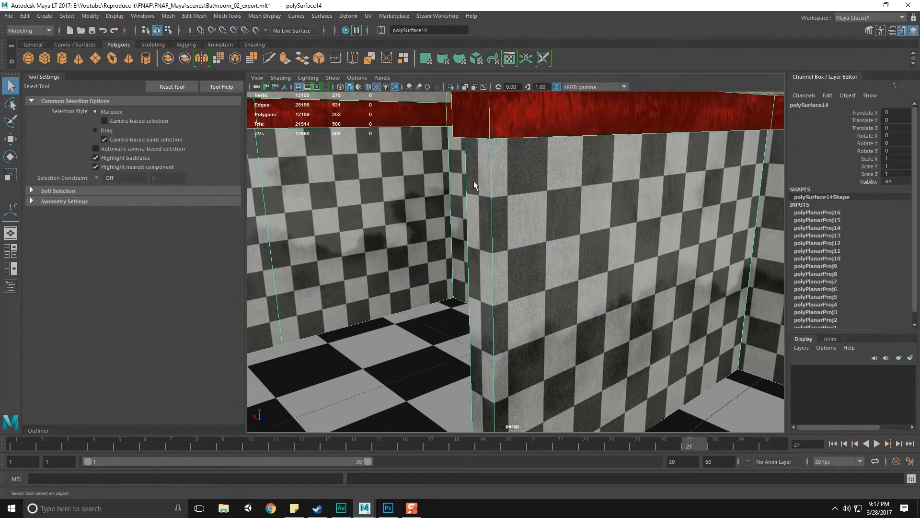
pyautogui.keyDown('alt'); pyautogui.moveTo(474, 183); pyautogui.dragTo(503, 250, button='middle'); pyautogui.keyUp('alt')
pyautogui.keyDown('alt'); pyautogui.moveTo(480, 251); pyautogui.dragTo(498, 250); pyautogui.keyUp('alt')
pyautogui.moveTo(509, 243); pyautogui.dragTo(508, 265, button='right')
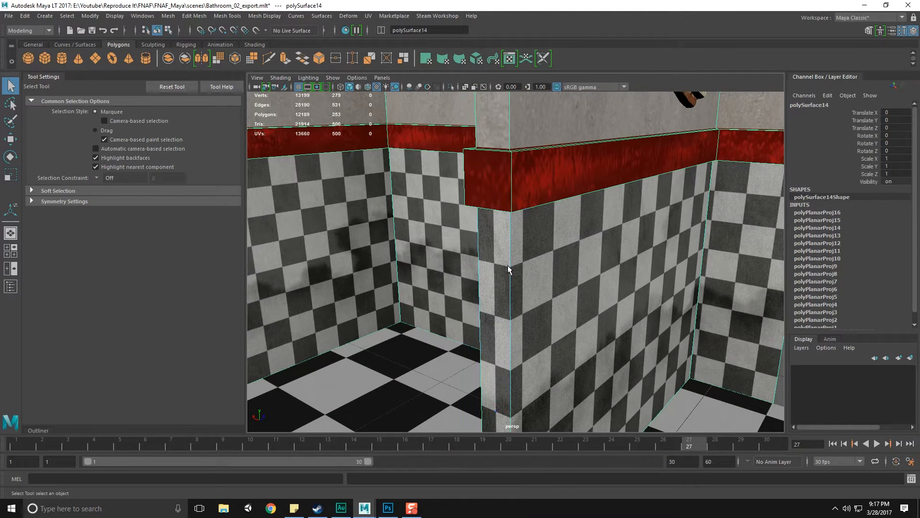
pyautogui.click(370, 17)
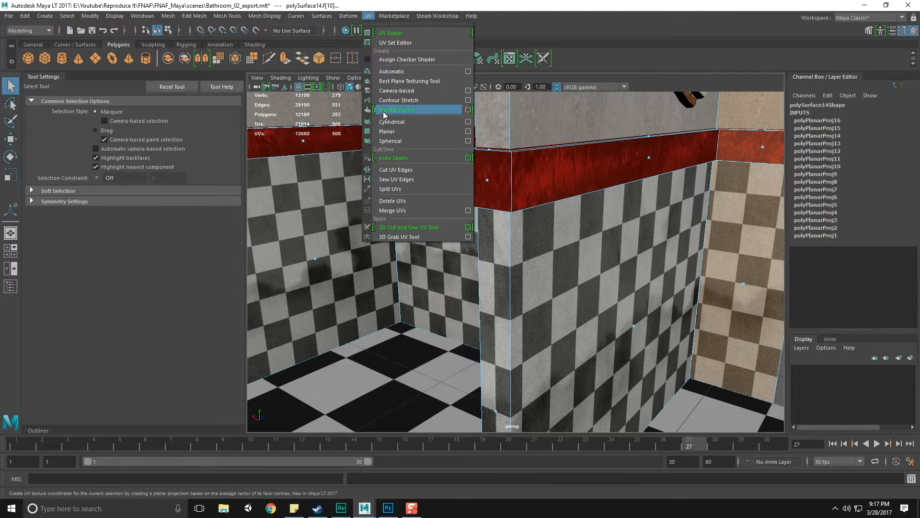
pyautogui.click(143, 16)
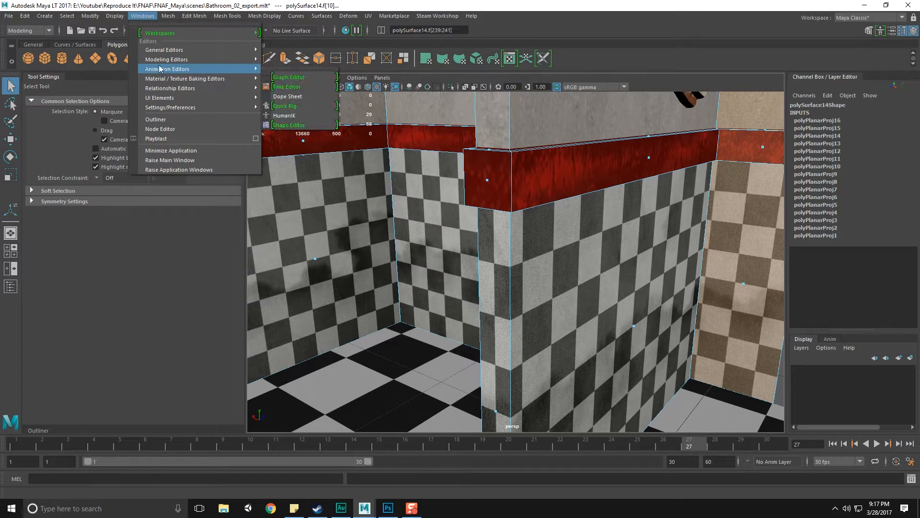
pyautogui.moveTo(163, 60)
pyautogui.click(307, 77)
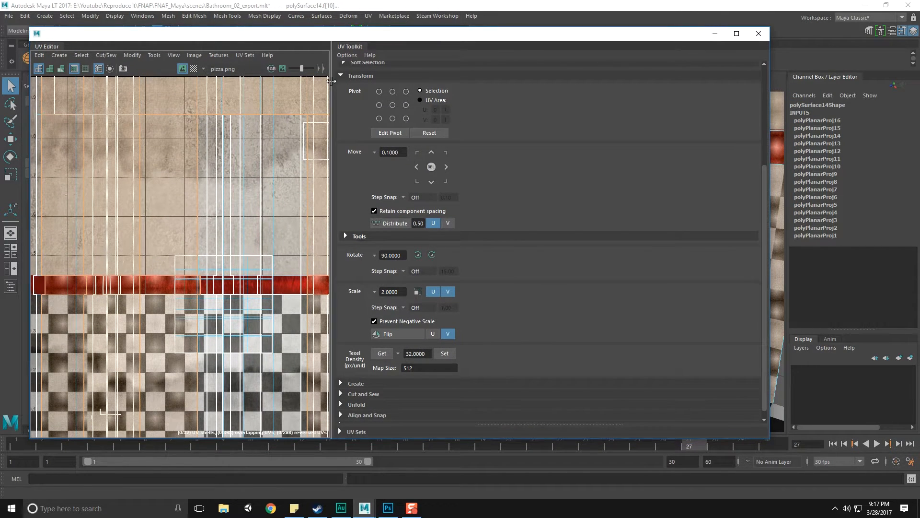
pyautogui.moveTo(536, 93); pyautogui.dragTo(637, 90)
pyautogui.moveTo(631, 37); pyautogui.dragTo(612, 341)
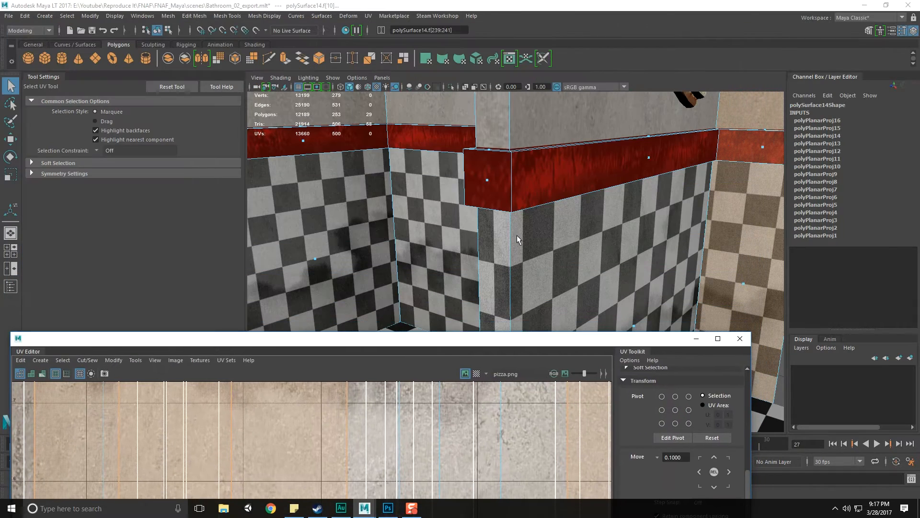
# - Switch to UV shell selection and select the shell of the narrow wall end at the corner
pyautogui.rightClick(496, 189)
pyautogui.moveTo(497, 189)
pyautogui.mouseDown(button='right')
pyautogui.moveTo(495, 171)
pyautogui.moveTo(541, 201)
pyautogui.moveTo(531, 180)
pyautogui.moveTo(556, 199)
pyautogui.moveTo(556, 219)
pyautogui.mouseUp(button='right')
pyautogui.click(494, 183)
# - Place the UV Editor beside the model and shift the narrow wall end's shell horizontally to line its tiles up with the adjoining wall
pyautogui.moveTo(469, 338); pyautogui.dragTo(168, 49)
pyautogui.scroll(-7, 173, 203)
pyautogui.press('w')
pyautogui.keyDown('alt'); pyautogui.moveTo(176, 247); pyautogui.dragTo(160, 248, button='middle'); pyautogui.keyUp('alt')
pyautogui.moveTo(271, 54); pyautogui.dragTo(218, 47)
pyautogui.moveTo(229, 259); pyautogui.dragTo(227, 261)
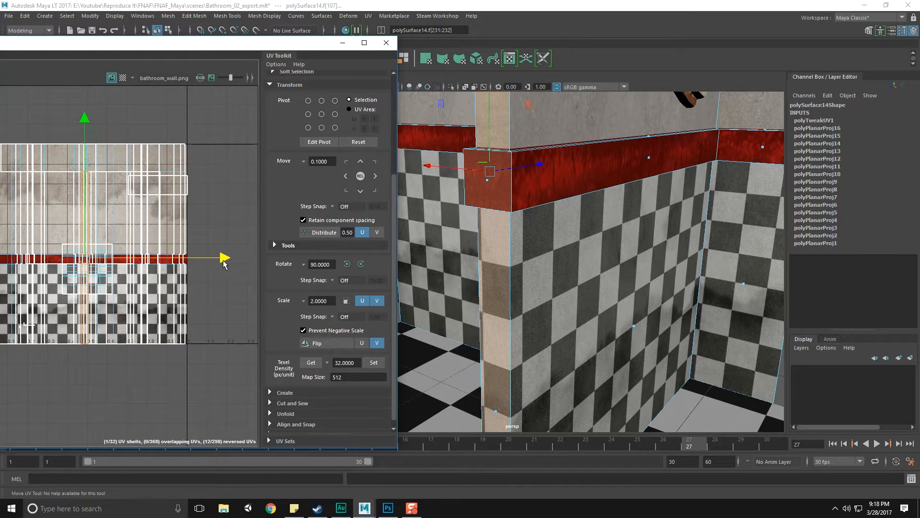
# - Select the UV shell of the next narrow wall end along the hallway and nudge it horizontally to match the neighbouring tiles
pyautogui.keyDown('alt'); pyautogui.moveTo(485, 281); pyautogui.dragTo(623, 285); pyautogui.keyUp('alt')
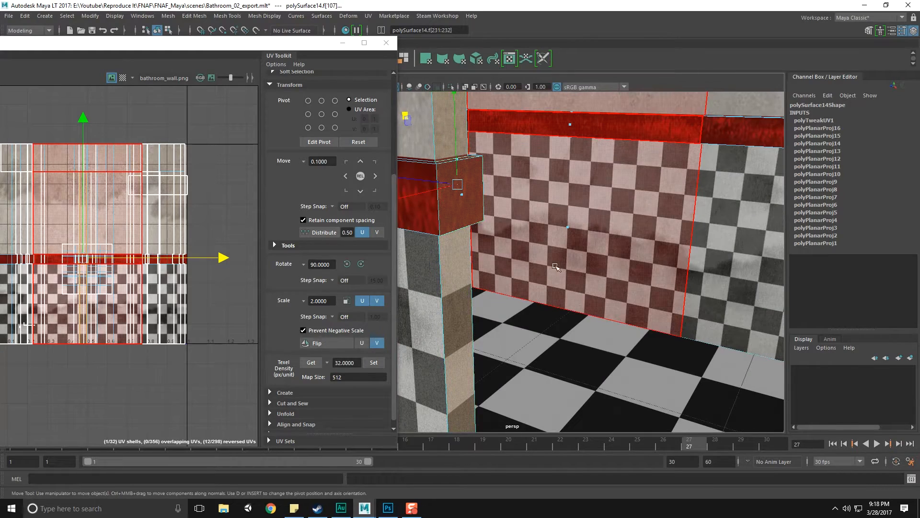
pyautogui.keyDown('alt'); pyautogui.moveTo(575, 267); pyautogui.dragTo(406, 273); pyautogui.keyUp('alt')
pyautogui.keyDown('alt'); pyautogui.moveTo(472, 263); pyautogui.dragTo(531, 273, button='middle'); pyautogui.keyUp('alt')
pyautogui.moveTo(530, 273)
pyautogui.keyDown('alt'); pyautogui.mouseDown()
pyautogui.moveTo(575, 242)
pyautogui.moveTo(526, 264)
pyautogui.mouseUp(); pyautogui.keyUp('alt')
pyautogui.click(575, 242)
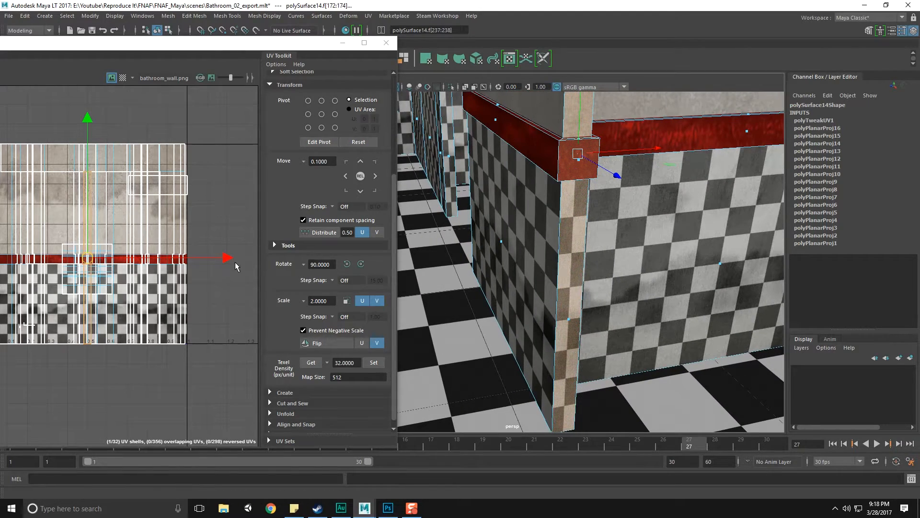
pyautogui.moveTo(236, 262); pyautogui.dragTo(234, 257)
# - Select the narrow strip's shell at the opposite end of that pizza wall and slide it horizontally until its checks meet the corner
pyautogui.keyDown('alt'); pyautogui.moveTo(434, 278); pyautogui.dragTo(522, 304); pyautogui.keyUp('alt')
pyautogui.click(492, 268)
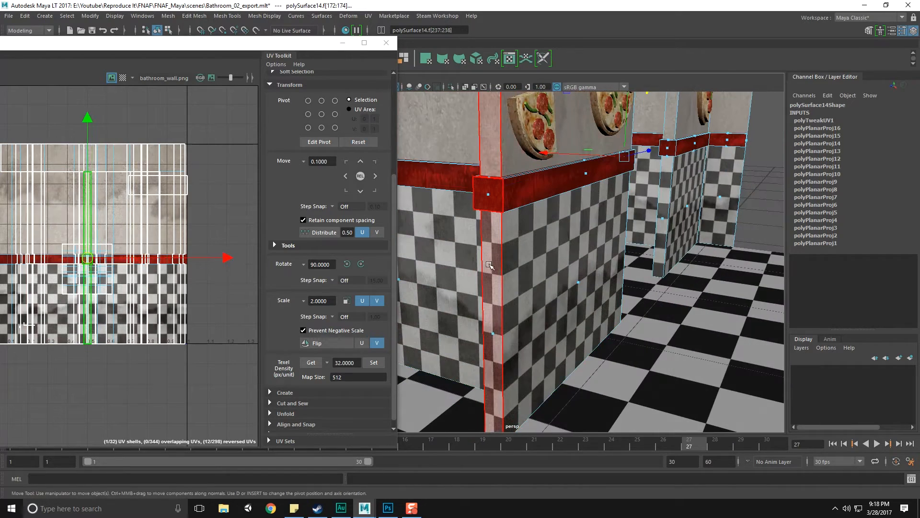
pyautogui.moveTo(221, 263); pyautogui.dragTo(215, 261)
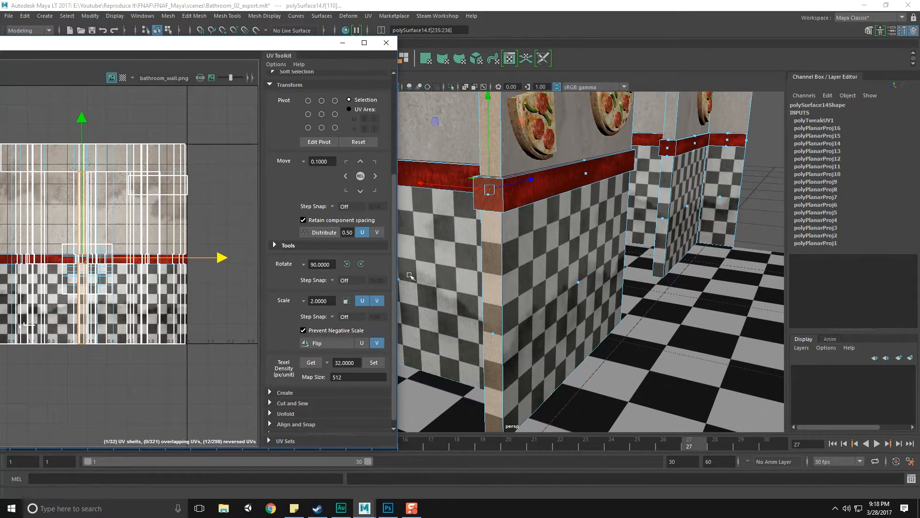
# - Select the shell of the remaining narrow wall end beside the pizza wall and shift it horizontally to continue the checker pattern
pyautogui.keyDown('alt'); pyautogui.moveTo(479, 264); pyautogui.dragTo(612, 231); pyautogui.keyUp('alt')
pyautogui.click(618, 225)
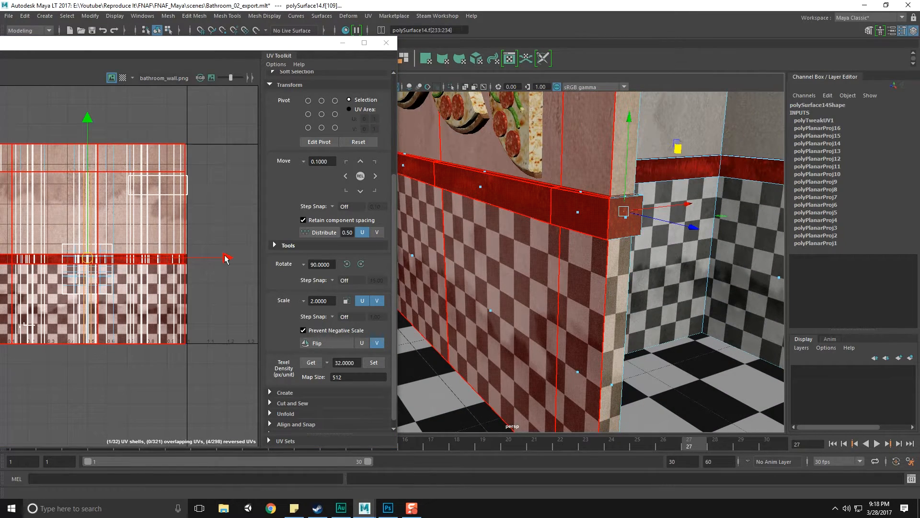
pyautogui.moveTo(219, 258); pyautogui.dragTo(211, 258)
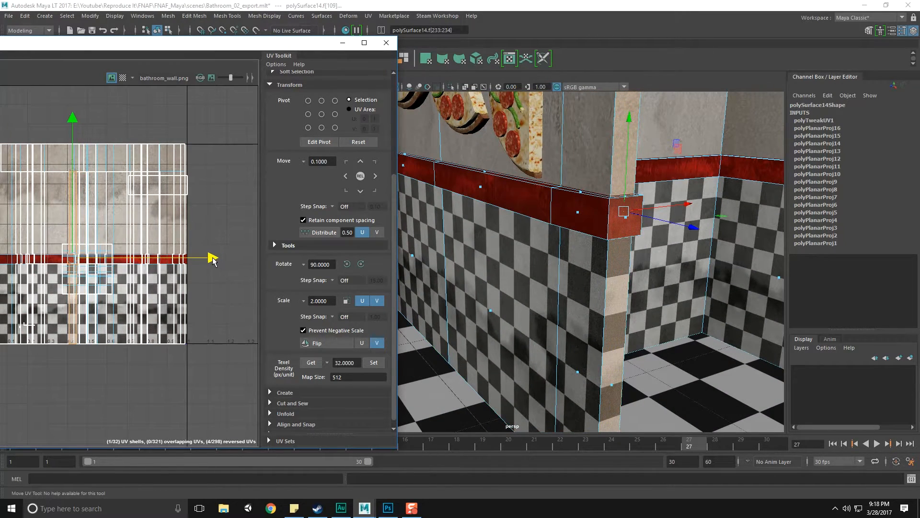
# - Select the large doorway wall's UV shell and nudge it slightly horizontally to align its tiles at the corners
pyautogui.keyDown('alt'); pyautogui.moveTo(623, 287); pyautogui.dragTo(532, 295); pyautogui.keyUp('alt')
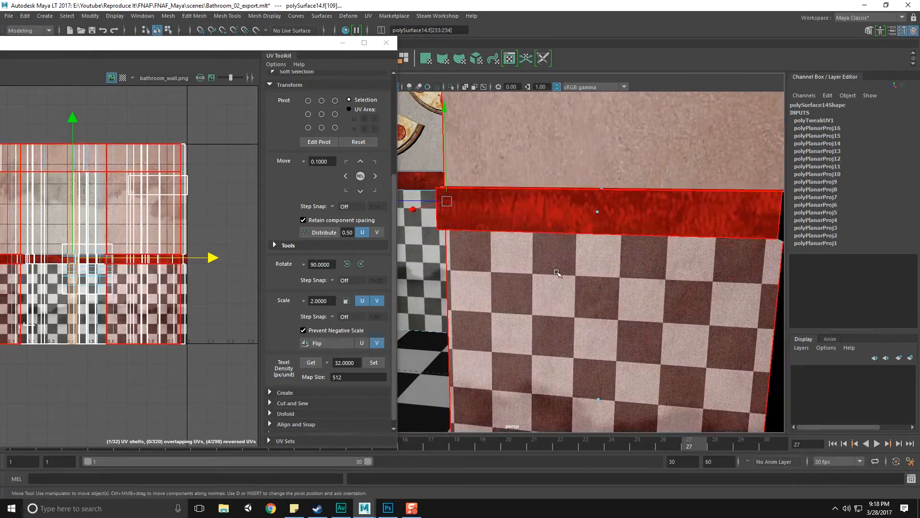
pyautogui.click(537, 301)
pyautogui.click(624, 276)
pyautogui.keyDown('alt'); pyautogui.moveTo(624, 276); pyautogui.dragTo(522, 284); pyautogui.keyUp('alt')
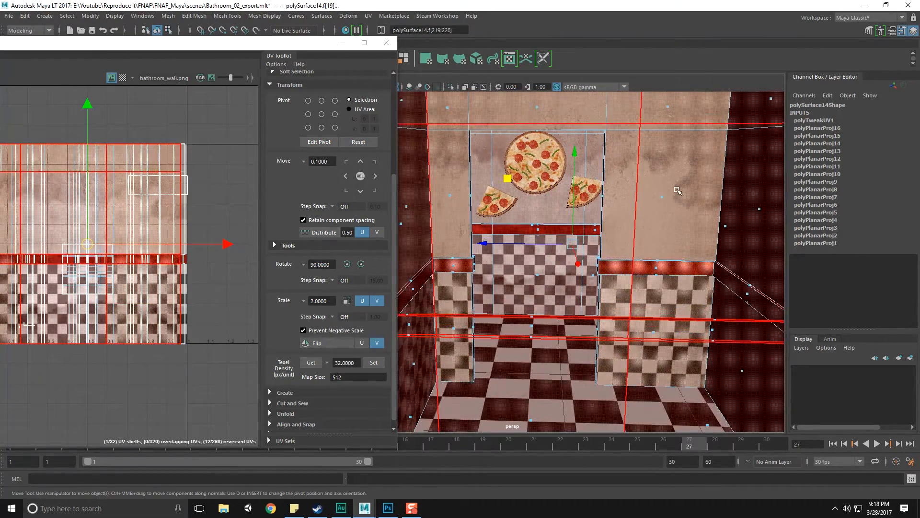
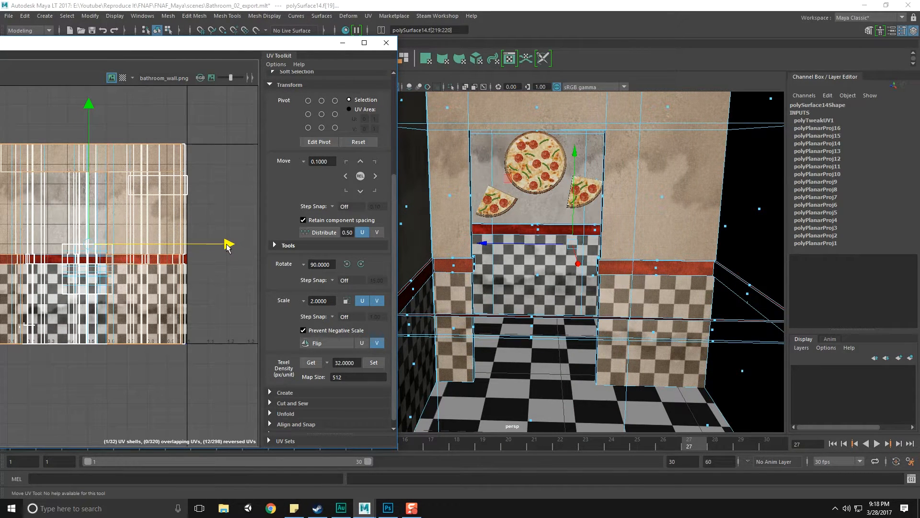
pyautogui.moveTo(227, 247); pyautogui.dragTo(225, 247)
pyautogui.moveTo(575, 297)
pyautogui.keyDown('alt'); pyautogui.mouseDown()
pyautogui.moveTo(481, 303)
pyautogui.moveTo(558, 301)
pyautogui.mouseUp(); pyautogui.keyUp('alt')
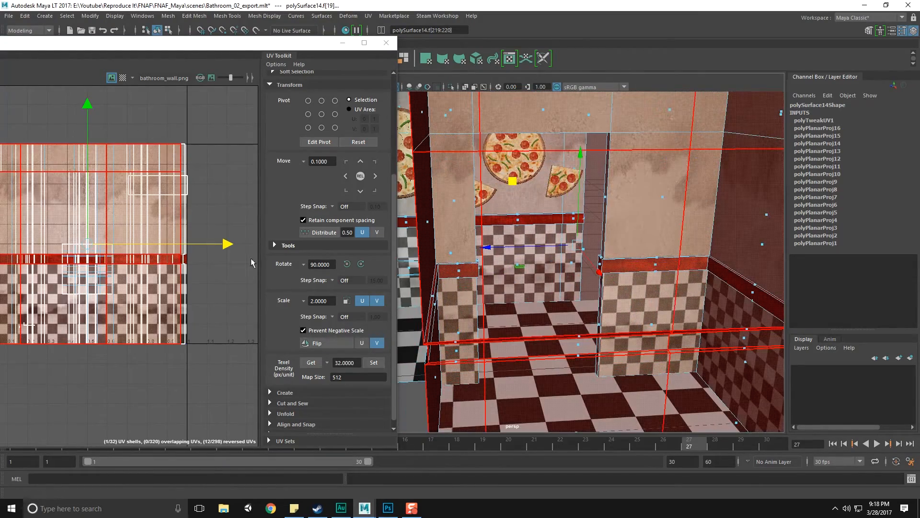
# - Fine-tune the horizontal position of the large doorway wall's UV shell so its tiles line up at the corner
pyautogui.moveTo(232, 247); pyautogui.dragTo(233, 247)
pyautogui.keyDown('alt'); pyautogui.moveTo(566, 268); pyautogui.dragTo(637, 270); pyautogui.keyUp('alt')
pyautogui.keyDown('alt'); pyautogui.moveTo(560, 275); pyautogui.dragTo(608, 280, button='middle'); pyautogui.keyUp('alt')
pyautogui.keyDown('alt'); pyautogui.moveTo(584, 282); pyautogui.dragTo(613, 282, button='right'); pyautogui.keyUp('alt')
pyautogui.keyDown('alt'); pyautogui.moveTo(613, 282); pyautogui.dragTo(622, 308); pyautogui.keyUp('alt')
pyautogui.press('q')
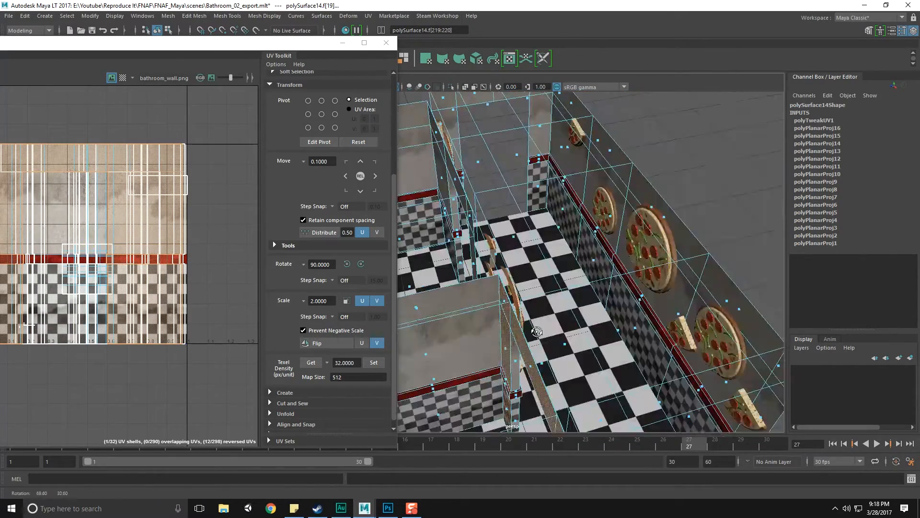
# - Select the ceiling faces of the end section of the long hallway, beside the red-textured ceiling band
pyautogui.keyDown('alt'); pyautogui.moveTo(713, 263); pyautogui.dragTo(657, 232, button='middle'); pyautogui.keyUp('alt')
pyautogui.keyDown('alt'); pyautogui.moveTo(657, 232); pyautogui.dragTo(542, 337); pyautogui.keyUp('alt')
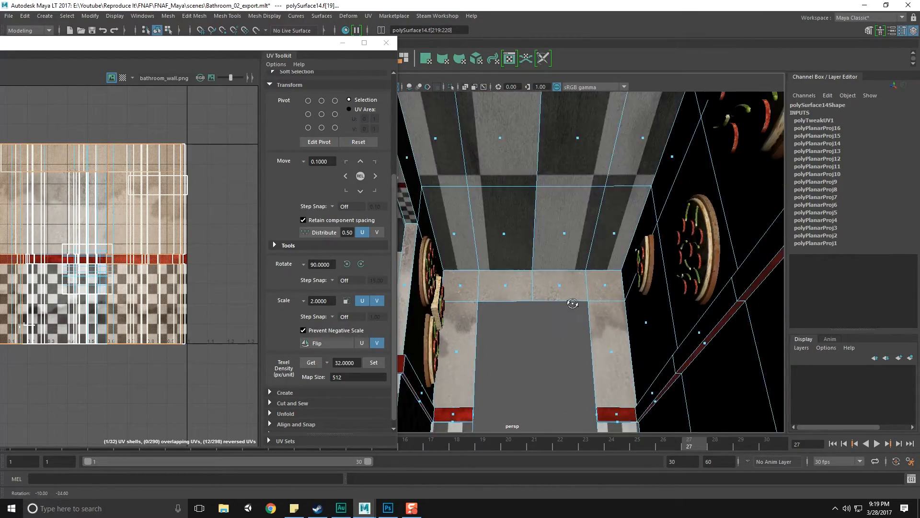
pyautogui.keyDown('alt'); pyautogui.moveTo(572, 303); pyautogui.dragTo(574, 291); pyautogui.keyUp('alt')
pyautogui.click(581, 233)
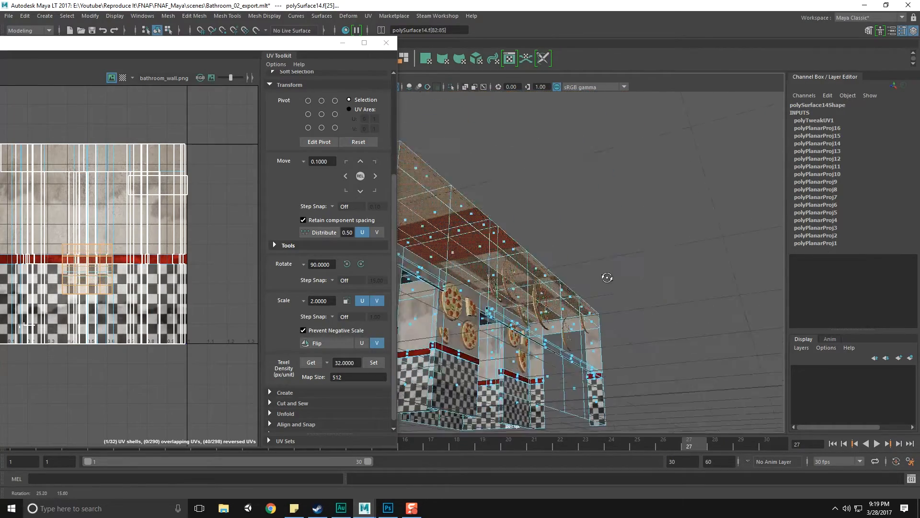
pyautogui.keyDown('alt'); pyautogui.moveTo(548, 276); pyautogui.dragTo(543, 300); pyautogui.keyUp('alt')
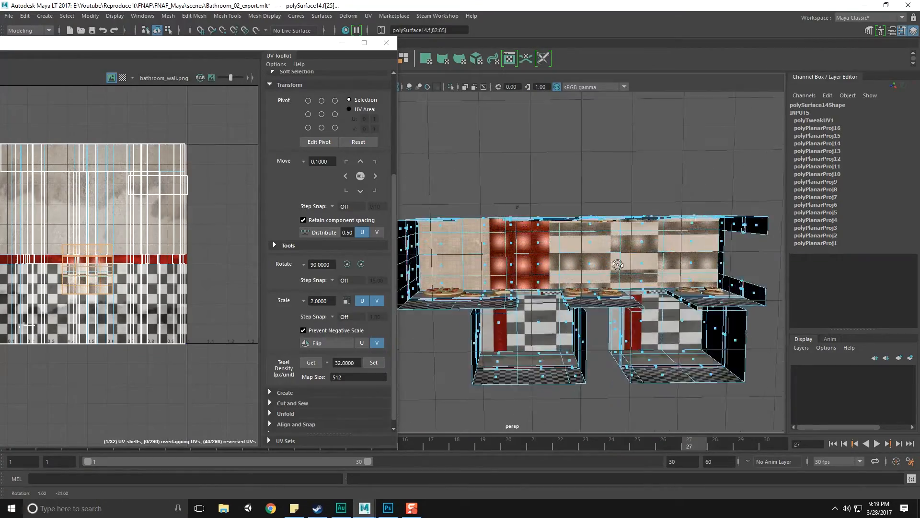
pyautogui.keyDown('alt'); pyautogui.moveTo(619, 264); pyautogui.dragTo(576, 272); pyautogui.keyUp('alt')
pyautogui.moveTo(520, 225); pyautogui.dragTo(521, 252, button='right')
pyautogui.keyDown('alt'); pyautogui.moveTo(529, 250); pyautogui.dragTo(573, 259, button='middle'); pyautogui.keyUp('alt')
pyautogui.click(497, 242)
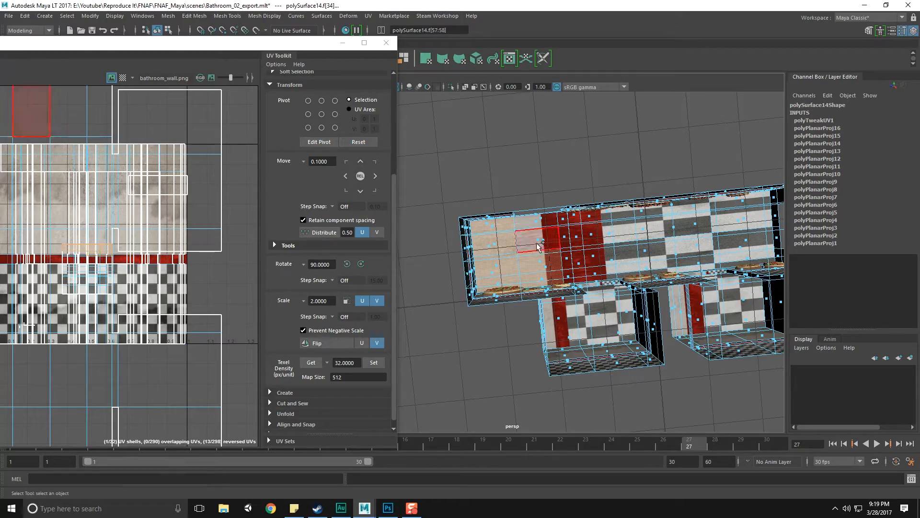
pyautogui.moveTo(612, 261)
pyautogui.keyDown('alt'); pyautogui.mouseDown()
pyautogui.moveTo(608, 292)
pyautogui.moveTo(578, 300)
pyautogui.moveTo(622, 255)
pyautogui.mouseUp(); pyautogui.keyUp('alt')
pyautogui.click(524, 191)
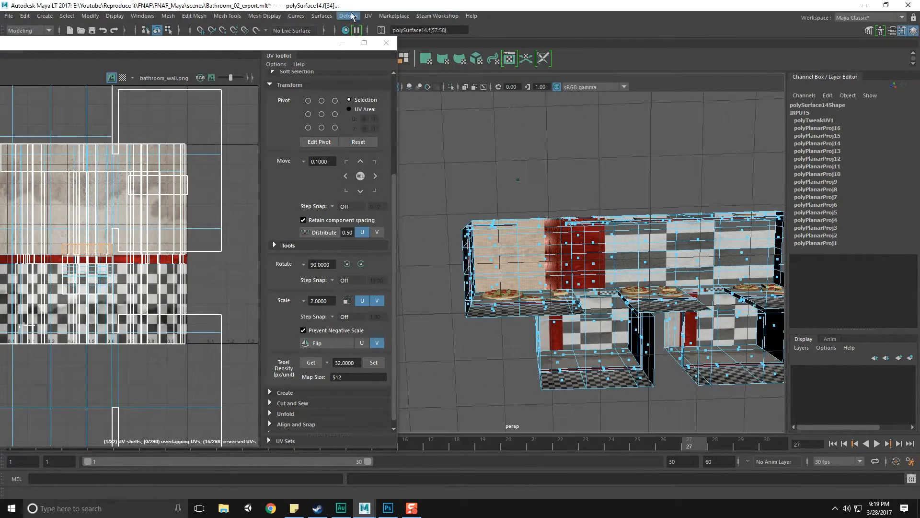
# - Apply a planar projection from the Y axis to the selected ceiling faces, keeping the image width/height ratio
pyautogui.click(368, 16)
pyautogui.click(468, 131)
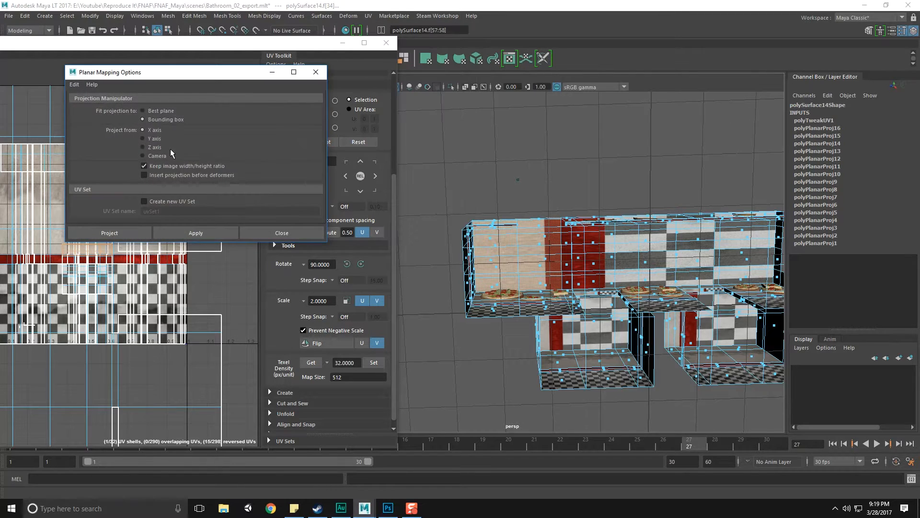
pyautogui.click(155, 139)
pyautogui.click(197, 232)
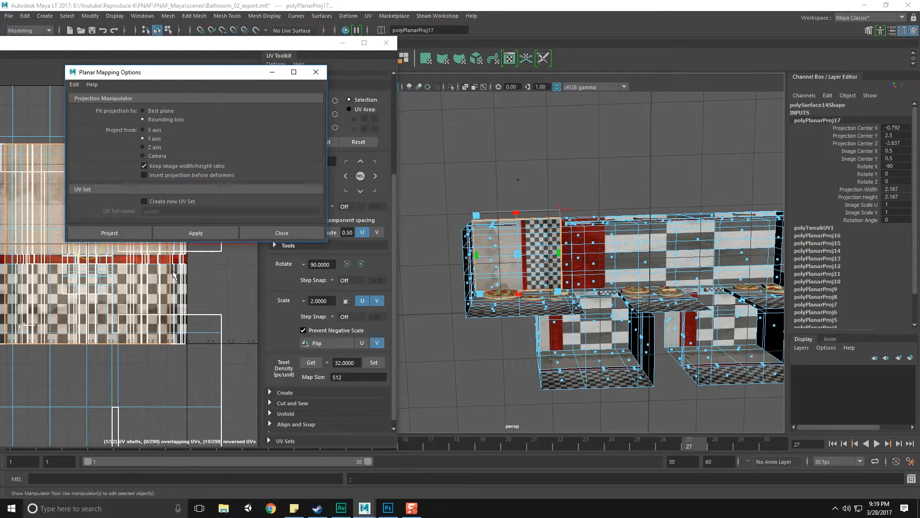
pyautogui.click(281, 232)
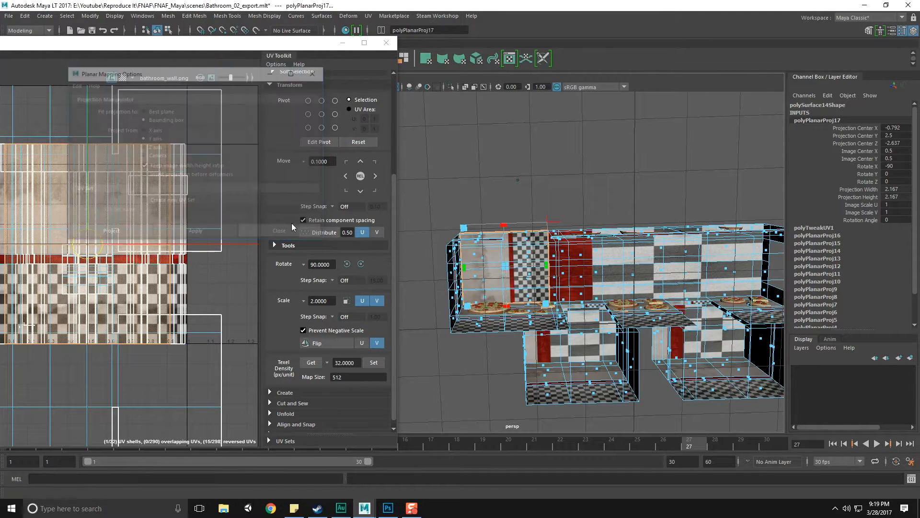
# - Scale down the projected ceiling section's UV shell and raise it slightly over the wall texture
pyautogui.moveTo(226, 48); pyautogui.dragTo(364, 50)
pyautogui.click(276, 211)
pyautogui.press('r')
pyautogui.moveTo(227, 249); pyautogui.dragTo(214, 248)
pyautogui.press('w')
pyautogui.moveTo(228, 116); pyautogui.dragTo(228, 108)
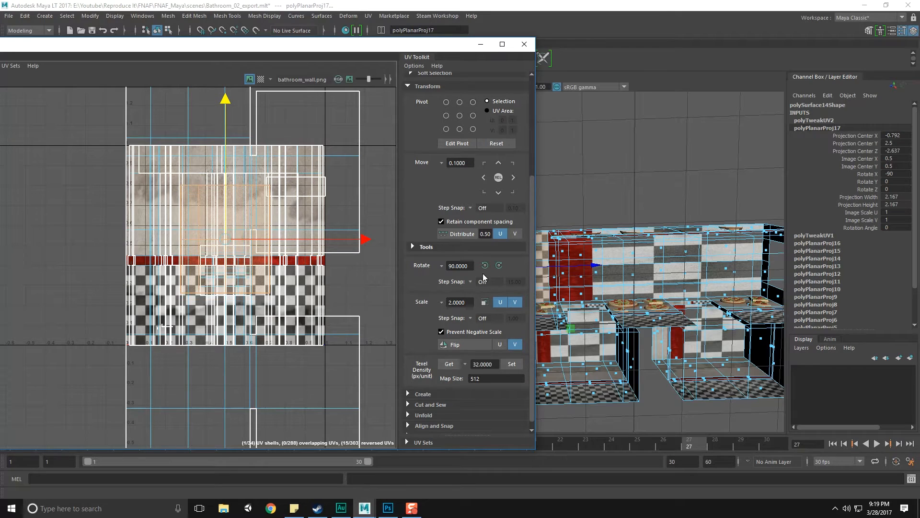
# - Rotate the ceiling section's UV shell by 90 degrees and fit it to the plain plaster area above the red stripe
pyautogui.click(498, 266)
pyautogui.click(498, 267)
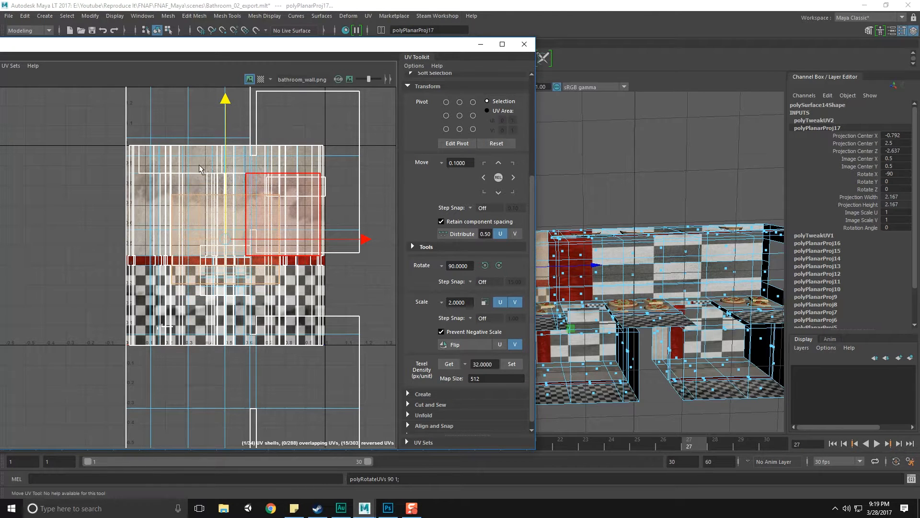
pyautogui.moveTo(225, 98); pyautogui.dragTo(231, 59)
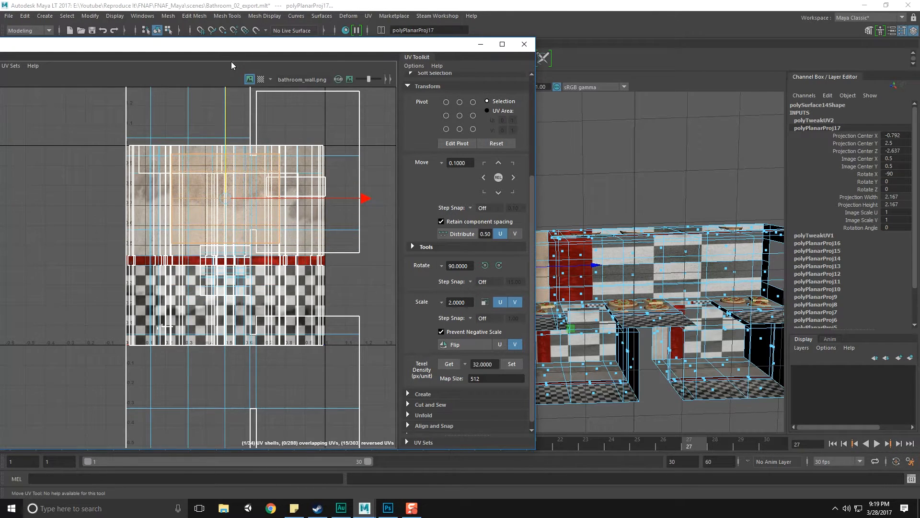
pyautogui.scroll(3, 229, 104)
pyautogui.press('r')
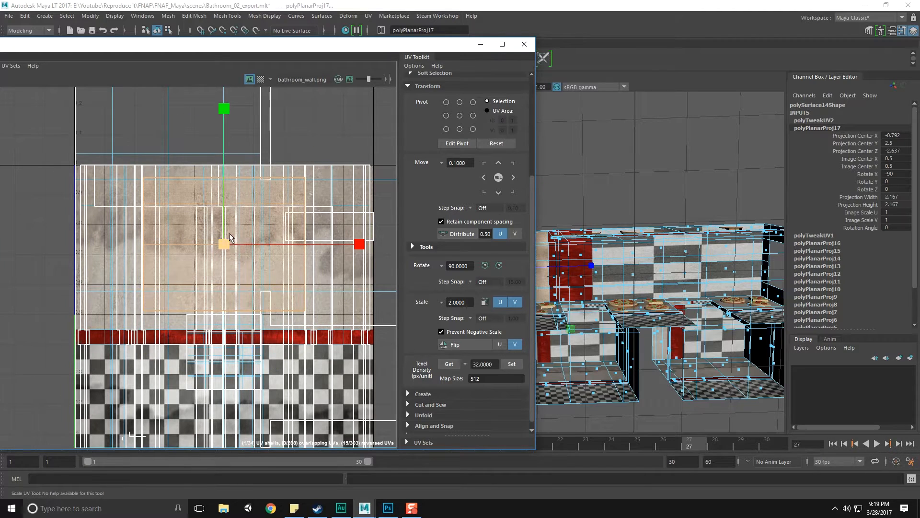
pyautogui.moveTo(225, 246); pyautogui.dragTo(250, 246)
pyautogui.press('w')
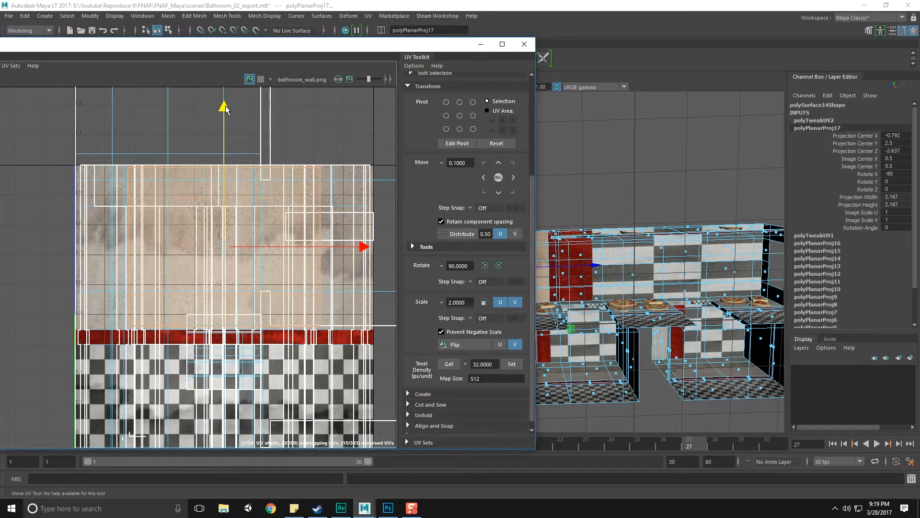
# - Start selecting the faces of the middle hallway ceiling section, next to the finished plaster section
pyautogui.moveTo(662, 288)
pyautogui.keyDown('alt'); pyautogui.mouseDown()
pyautogui.moveTo(675, 295)
pyautogui.moveTo(663, 285)
pyautogui.mouseUp(); pyautogui.keyUp('alt')
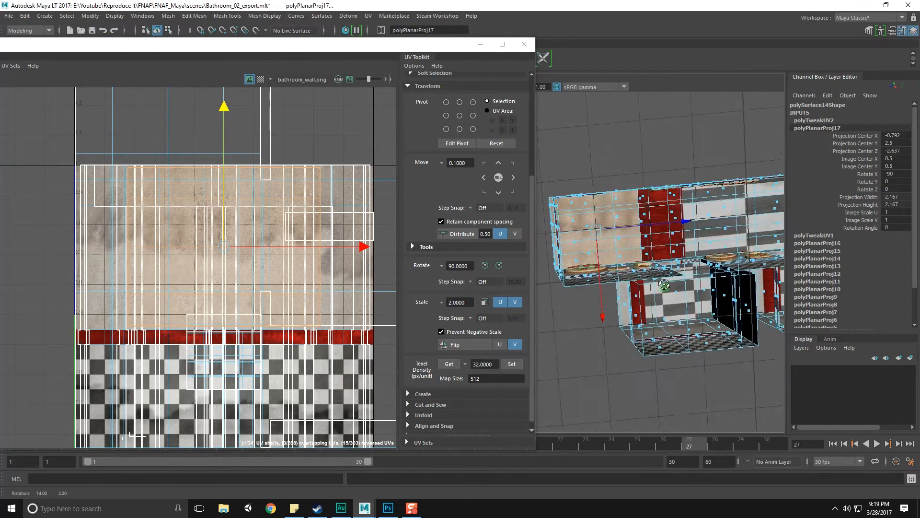
pyautogui.scroll(3, 674, 294)
pyautogui.scroll(3, 702, 278)
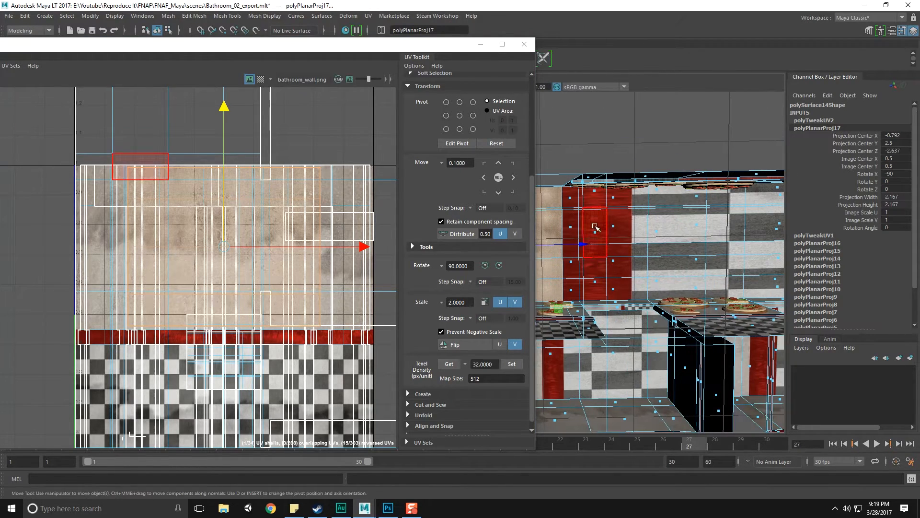
pyautogui.click(573, 197)
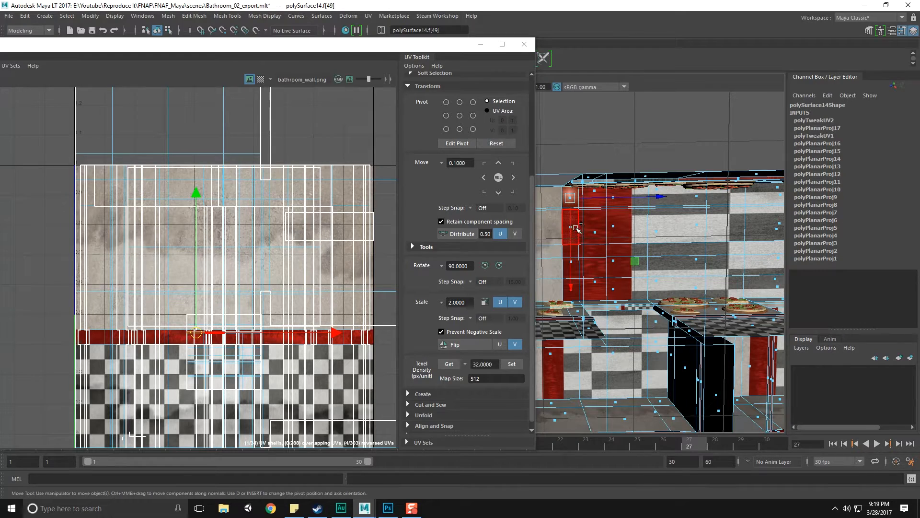
pyautogui.click(603, 248)
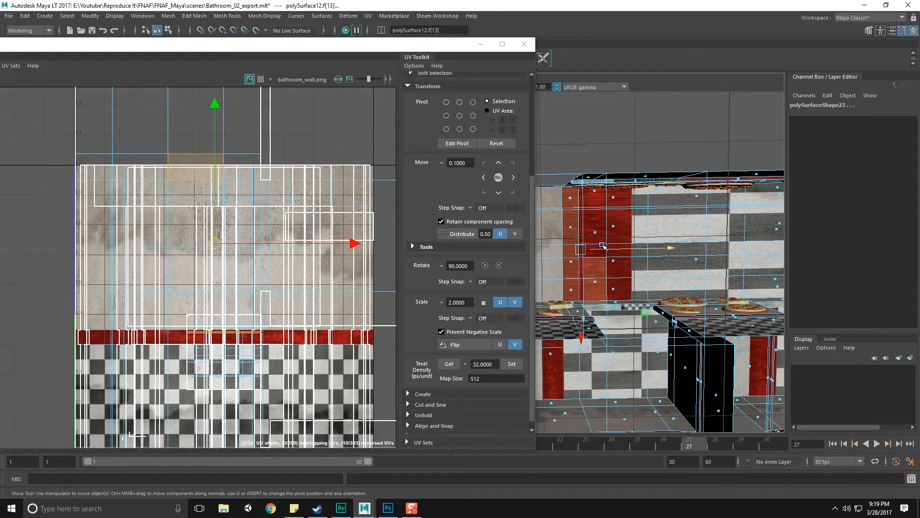
pyautogui.keyDown('shift'); pyautogui.click(603, 248); pyautogui.keyUp('shift')
pyautogui.keyDown('alt'); pyautogui.moveTo(604, 248); pyautogui.dragTo(607, 331); pyautogui.keyUp('alt')
pyautogui.click(617, 165)
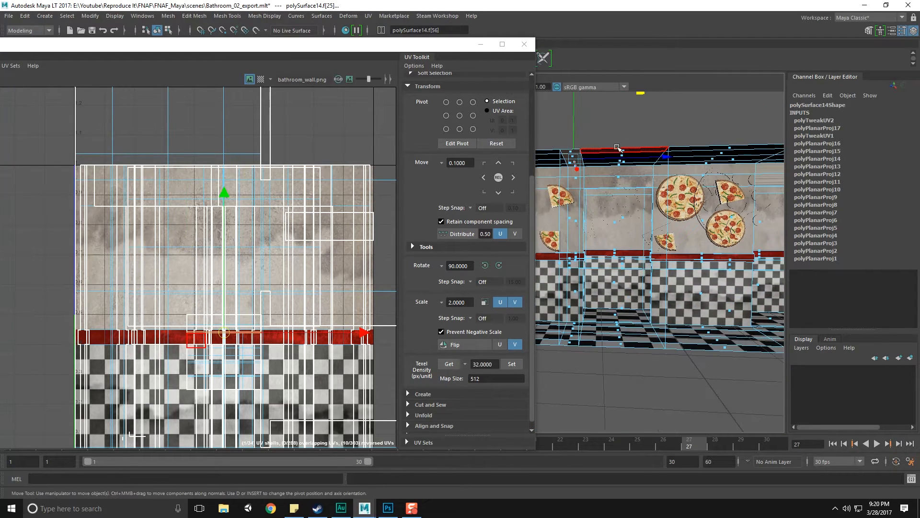
pyautogui.keyDown('shift'); pyautogui.click(622, 166); pyautogui.keyUp('shift')
pyautogui.keyDown('alt'); pyautogui.moveTo(622, 167); pyautogui.dragTo(603, 144); pyautogui.keyUp('alt')
pyautogui.keyDown('shift'); pyautogui.click(610, 149); pyautogui.keyUp('shift')
pyautogui.keyDown('shift'); pyautogui.click(604, 151); pyautogui.keyUp('shift')
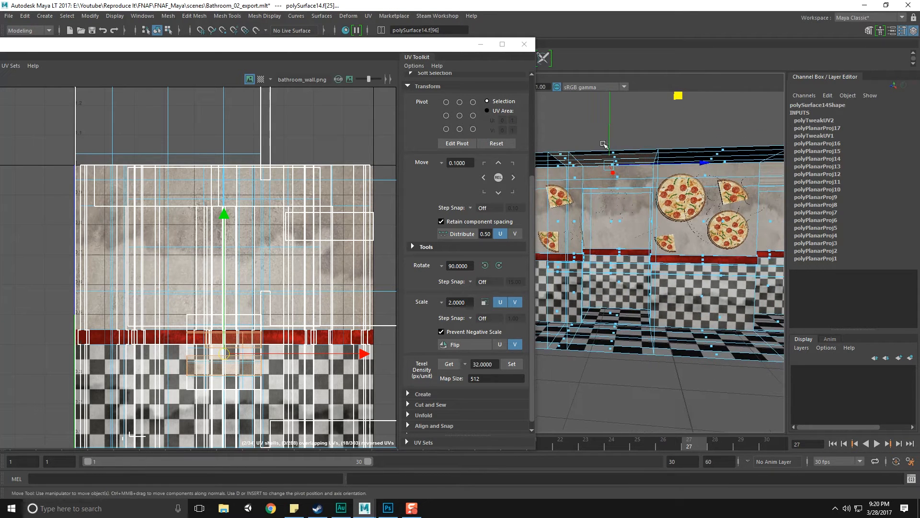
pyautogui.keyDown('shift'); pyautogui.click(632, 171); pyautogui.keyUp('shift')
# - Undo the accidental face move and stray selections, and complete the face selection of the middle ceiling section
pyautogui.hotkey('ctrl', 'z')
pyautogui.hotkey('ctrl', 'z')
pyautogui.hotkey('ctrl', 'z')
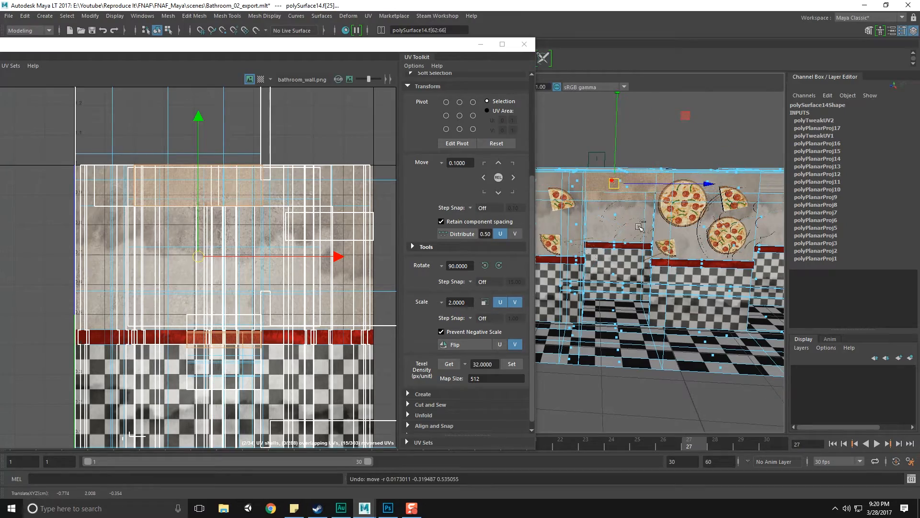
pyautogui.hotkey('ctrl', 'z')
pyautogui.keyDown('alt'); pyautogui.moveTo(638, 226); pyautogui.dragTo(657, 214); pyautogui.keyUp('alt')
pyautogui.keyDown('shift'); pyautogui.click(643, 273); pyautogui.keyUp('shift')
pyautogui.keyDown('shift'); pyautogui.click(653, 245); pyautogui.keyUp('shift')
pyautogui.keyDown('shift'); pyautogui.click(653, 244); pyautogui.keyUp('shift')
pyautogui.keyDown('alt'); pyautogui.moveTo(653, 300); pyautogui.dragTo(625, 269); pyautogui.keyUp('alt')
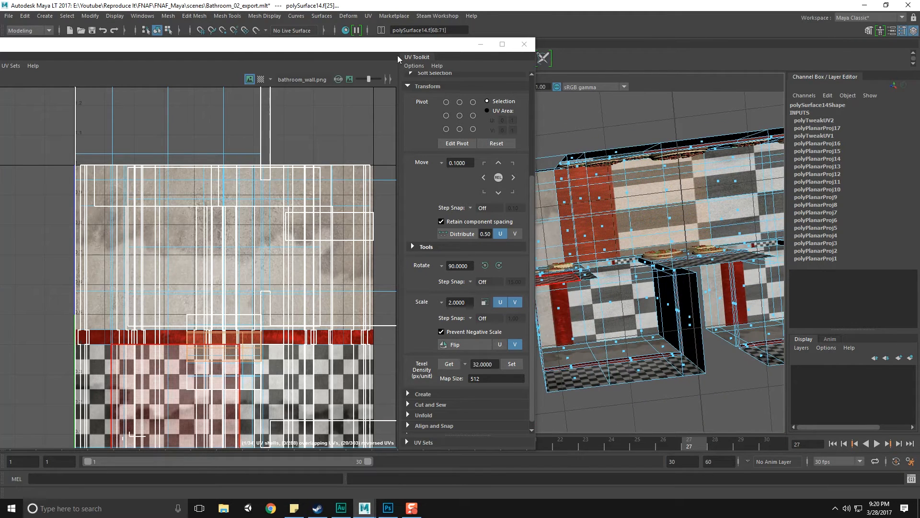
# - Apply a planar projection to the middle ceiling section and rotate its UV shell by 90 degrees
pyautogui.click(369, 16)
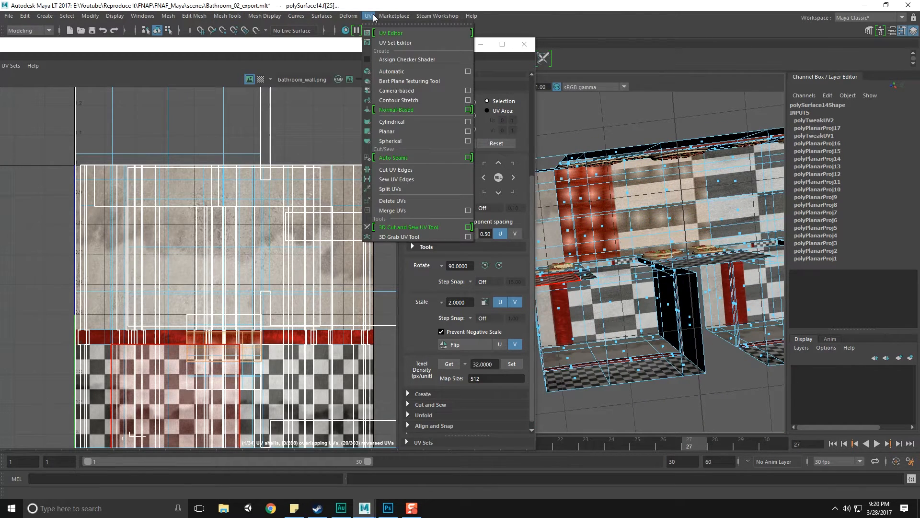
pyautogui.click(392, 131)
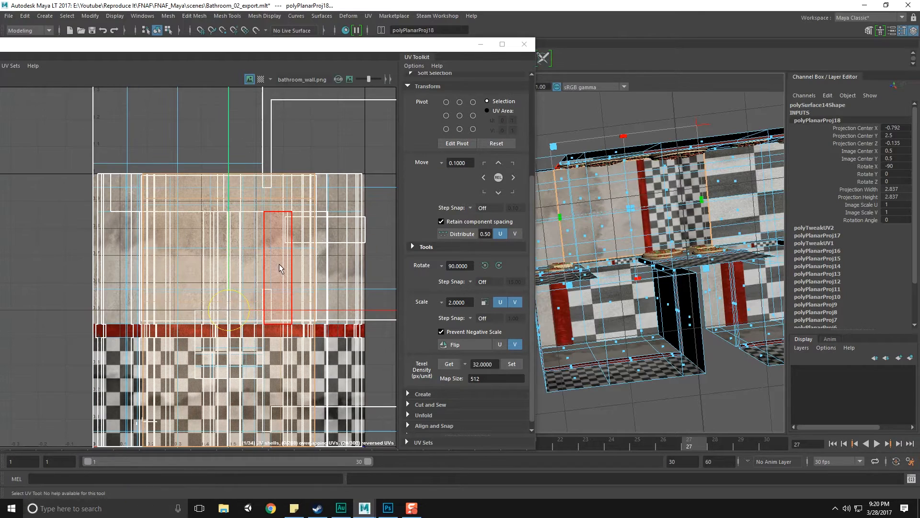
pyautogui.click(498, 265)
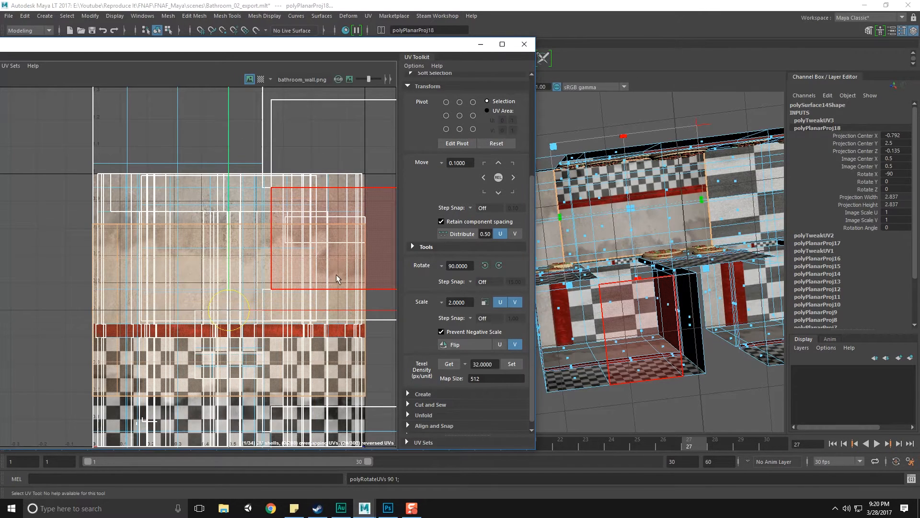
# - Move the middle ceiling section's UV shell up onto the plain plaster and scale it down to clear the red stripe
pyautogui.click(230, 190)
pyautogui.moveTo(230, 174); pyautogui.dragTo(231, 121)
pyautogui.press('e')
pyautogui.press('r')
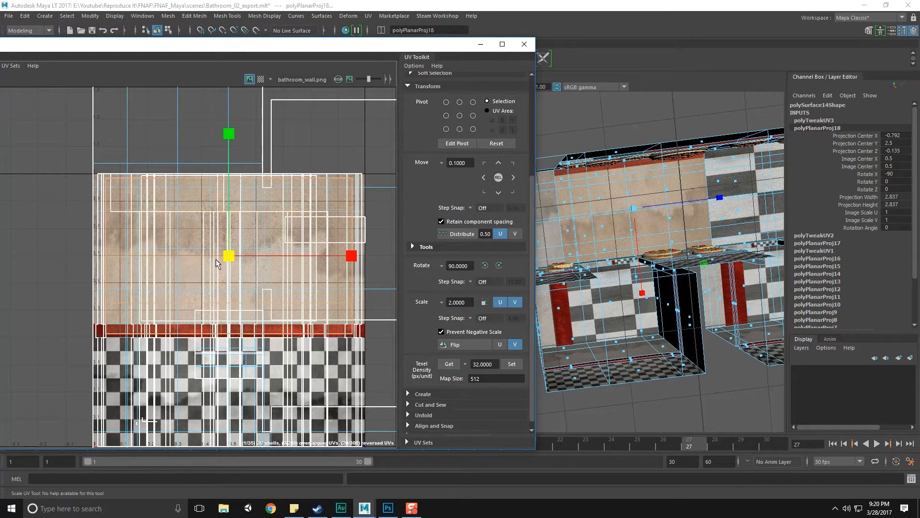
pyautogui.press('w')
pyautogui.press('e')
pyautogui.press('r')
pyautogui.moveTo(224, 250); pyautogui.dragTo(223, 249)
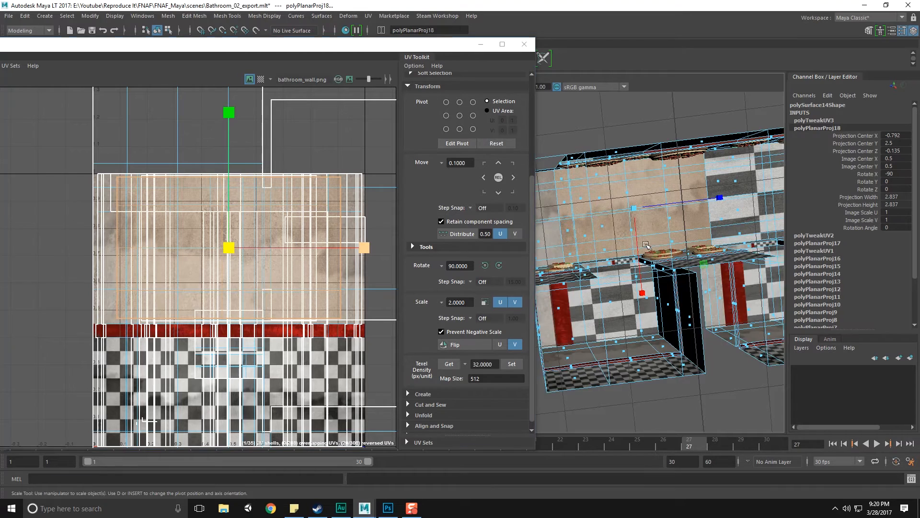
# - Shift the middle ceiling section's UV shell horizontally towards the texture's edge to blend its plaster with the adjoining ceiling section
pyautogui.keyDown('alt'); pyautogui.moveTo(646, 245); pyautogui.dragTo(665, 244, button='middle'); pyautogui.keyUp('alt')
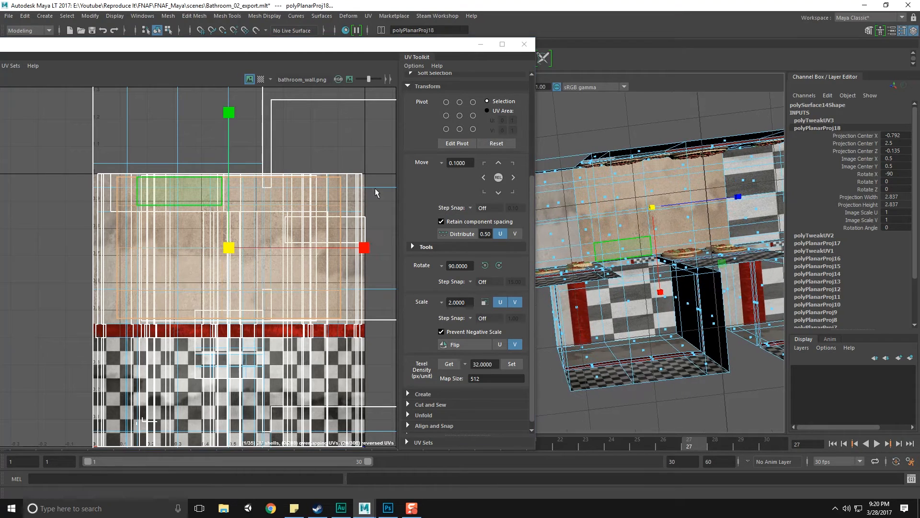
pyautogui.click(485, 265)
pyautogui.keyDown('alt'); pyautogui.moveTo(582, 211); pyautogui.dragTo(588, 223, button='middle'); pyautogui.keyUp('alt')
pyautogui.keyDown('alt'); pyautogui.moveTo(592, 260); pyautogui.dragTo(612, 272, button='middle'); pyautogui.keyUp('alt')
pyautogui.scroll(3, 613, 272)
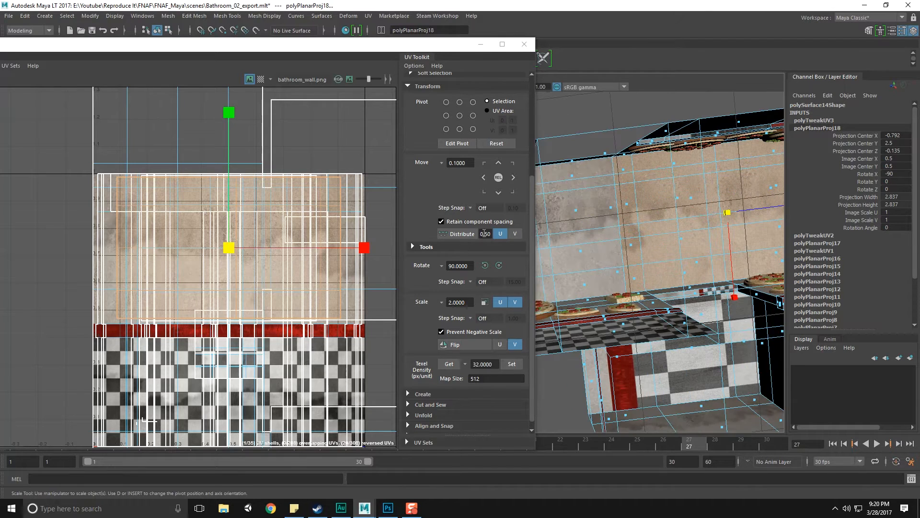
pyautogui.press('w')
pyautogui.moveTo(368, 248); pyautogui.dragTo(342, 254)
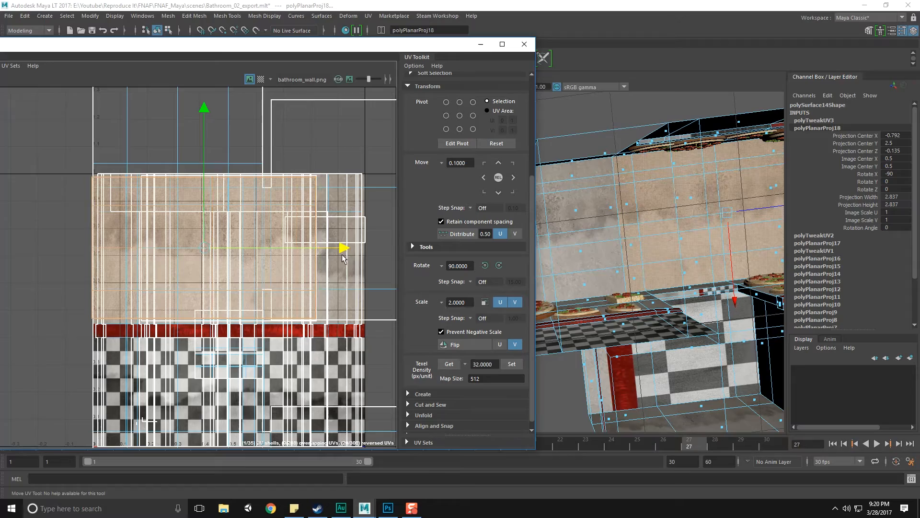
# - Select all faces of the remaining checkered ceiling section at the other end of the hallway
pyautogui.keyDown('alt'); pyautogui.moveTo(762, 192); pyautogui.dragTo(678, 201, button='middle'); pyautogui.keyUp('alt')
pyautogui.scroll(-1, 680, 224)
pyautogui.keyDown('alt'); pyautogui.moveTo(681, 223); pyautogui.dragTo(592, 247); pyautogui.keyUp('alt')
pyautogui.click(589, 246)
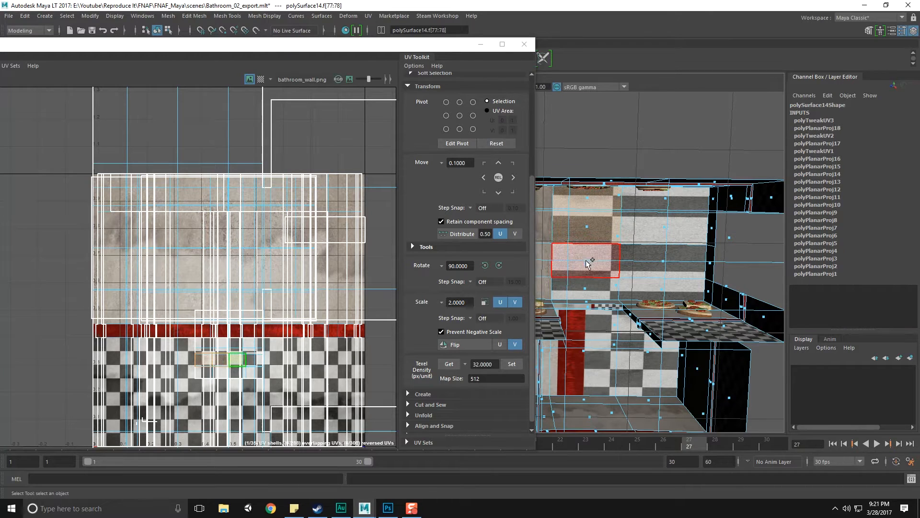
pyautogui.keyDown('shift'); pyautogui.click(585, 287); pyautogui.keyUp('shift')
pyautogui.keyDown('alt'); pyautogui.moveTo(585, 288); pyautogui.dragTo(640, 283); pyautogui.keyUp('alt')
pyautogui.keyDown('shift'); pyautogui.click(639, 293); pyautogui.keyUp('shift')
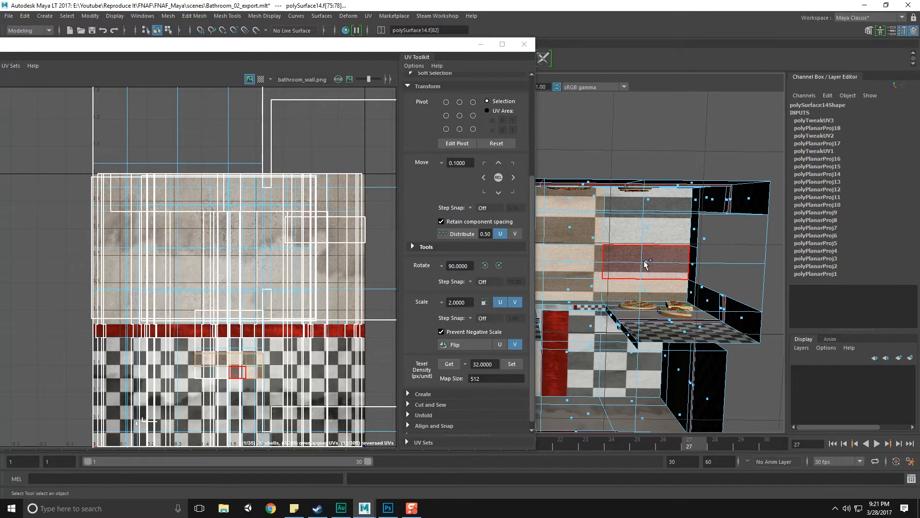
pyautogui.keyDown('shift'); pyautogui.click(645, 263); pyautogui.keyUp('shift')
pyautogui.keyDown('shift'); pyautogui.click(651, 236); pyautogui.keyUp('shift')
pyautogui.keyDown('shift'); pyautogui.click(652, 202); pyautogui.keyUp('shift')
pyautogui.keyDown('alt'); pyautogui.moveTo(632, 277); pyautogui.dragTo(670, 270); pyautogui.keyUp('alt')
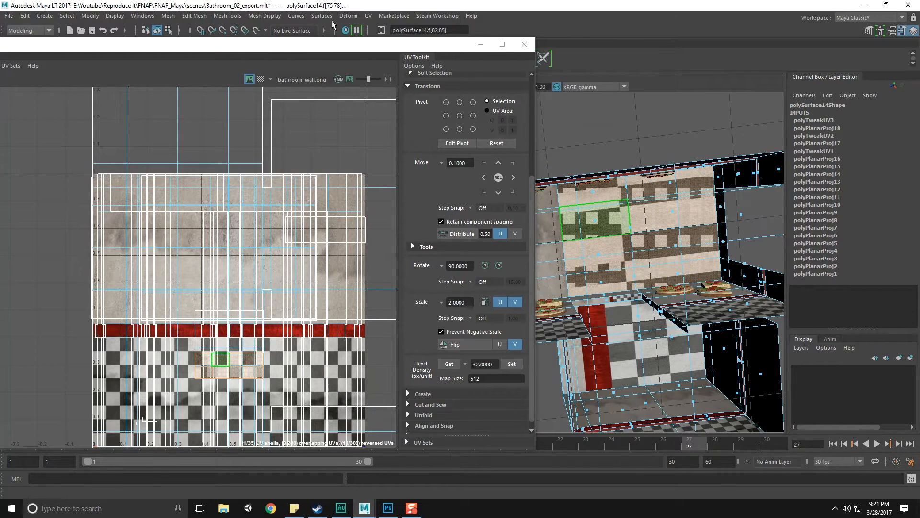
# - Apply a planar projection to the selected checkered ceiling section and rotate its UV shell clockwise in 90-degree increments
pyautogui.click(368, 16)
pyautogui.click(388, 132)
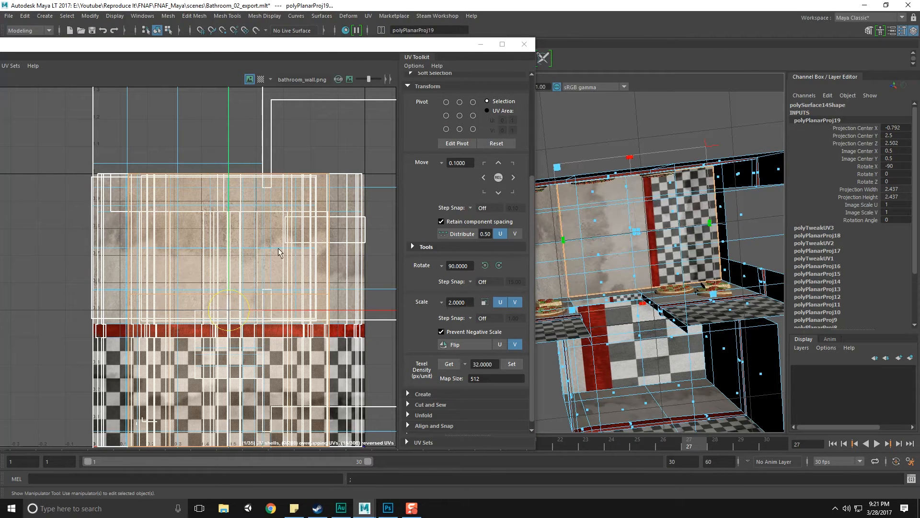
pyautogui.click(484, 265)
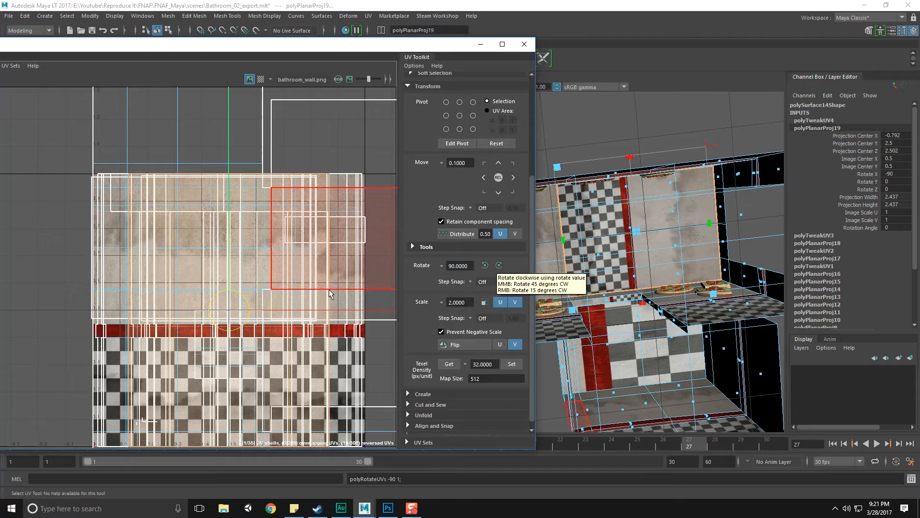
pyautogui.press('r')
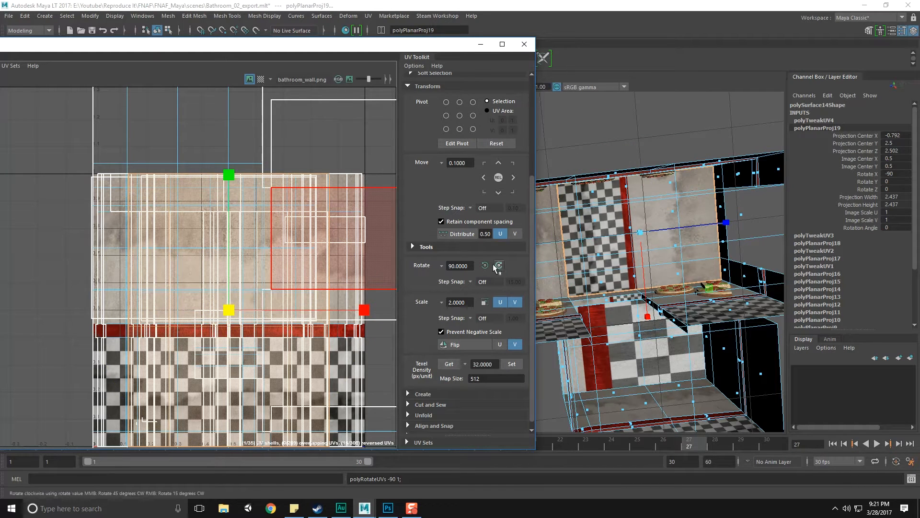
pyautogui.click(497, 268)
# - Scale the ceiling section's UV shell down slightly and move it up onto the plain plaster, clear of the red stripe
pyautogui.moveTo(229, 311); pyautogui.dragTo(207, 310)
pyautogui.press('w')
pyautogui.moveTo(234, 172); pyautogui.dragTo(234, 118)
pyautogui.moveTo(229, 250); pyautogui.dragTo(222, 251)
pyautogui.press('w')
pyautogui.moveTo(233, 117); pyautogui.dragTo(232, 111)
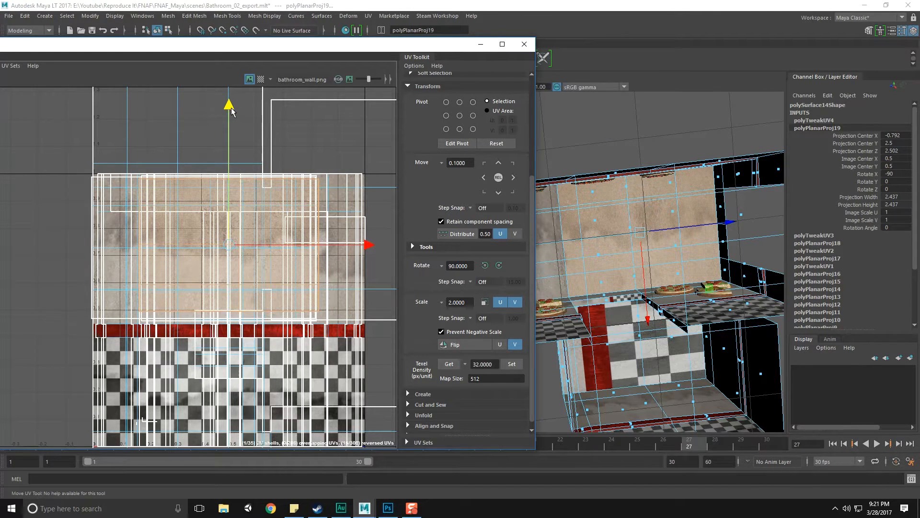
pyautogui.click(565, 147)
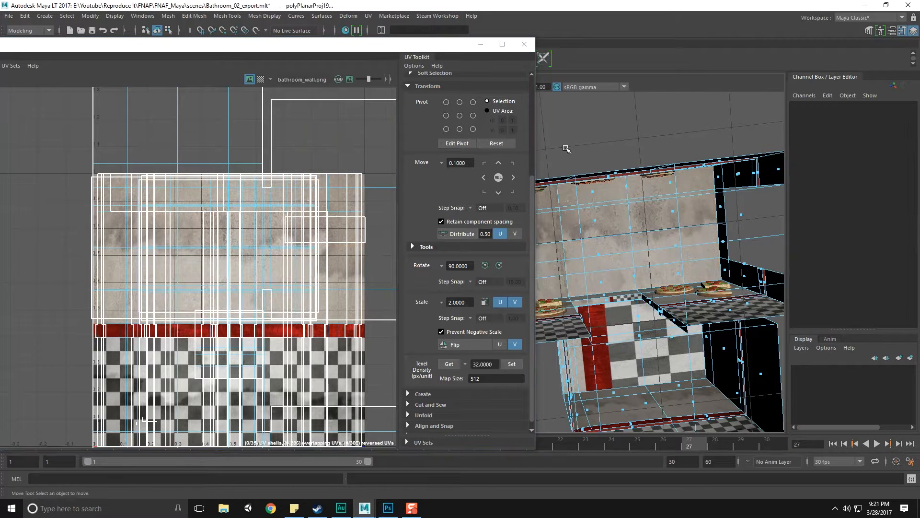
# - Return to object mode, deselect everything and examine the bathroom's ceilings, walls and doorways from outside and inside
pyautogui.scroll(-5, 619, 216)
pyautogui.keyDown('alt'); pyautogui.moveTo(621, 215); pyautogui.dragTo(626, 265); pyautogui.keyUp('alt')
pyautogui.press('F8')
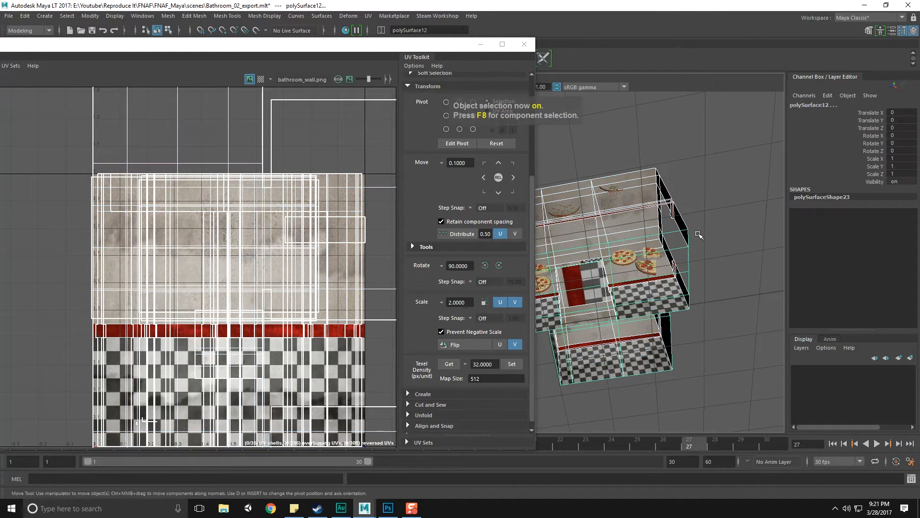
pyautogui.click(701, 234)
pyautogui.keyDown('alt'); pyautogui.moveTo(699, 234); pyautogui.dragTo(624, 256); pyautogui.keyUp('alt')
pyautogui.keyDown('alt'); pyautogui.moveTo(624, 255); pyautogui.dragTo(690, 317, button='middle'); pyautogui.keyUp('alt')
pyautogui.scroll(4, 690, 317)
pyautogui.keyDown('alt'); pyautogui.moveTo(690, 316); pyautogui.dragTo(596, 304); pyautogui.keyUp('alt')
pyautogui.scroll(4, 596, 303)
pyautogui.keyDown('alt'); pyautogui.moveTo(595, 304); pyautogui.dragTo(575, 299, button='middle'); pyautogui.keyUp('alt')
pyautogui.scroll(-4, 574, 298)
pyautogui.keyDown('alt'); pyautogui.moveTo(575, 298); pyautogui.dragTo(694, 307); pyautogui.keyUp('alt')
pyautogui.scroll(2, 608, 174)
pyautogui.keyDown('alt'); pyautogui.moveTo(634, 178); pyautogui.dragTo(652, 303); pyautogui.keyUp('alt')
pyautogui.keyDown('alt'); pyautogui.moveTo(620, 212); pyautogui.dragTo(641, 199); pyautogui.keyUp('alt')
pyautogui.keyDown('alt'); pyautogui.moveTo(666, 211); pyautogui.dragTo(674, 253, button='middle'); pyautogui.keyUp('alt')
pyautogui.scroll(-2, 673, 235)
pyautogui.scroll(8, 675, 254)
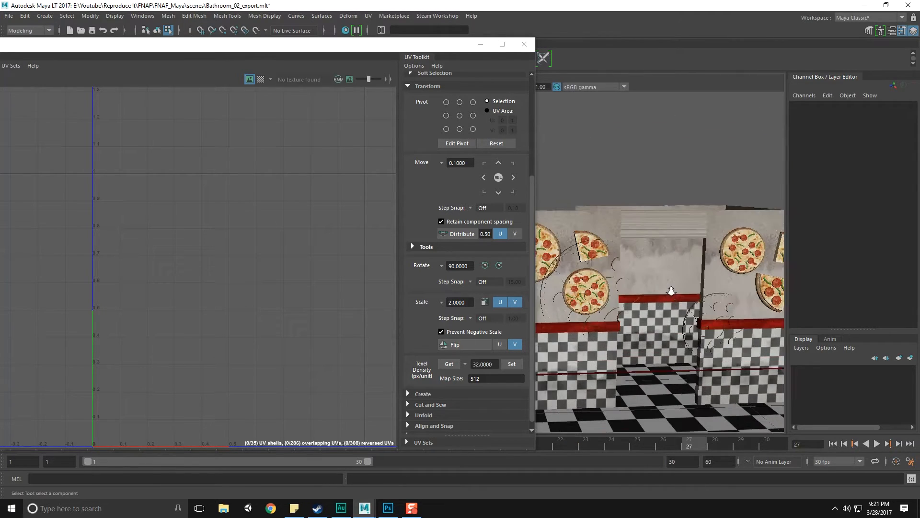
pyautogui.scroll(-5, 668, 266)
pyautogui.keyDown('alt'); pyautogui.moveTo(669, 266); pyautogui.dragTo(596, 272); pyautogui.keyUp('alt')
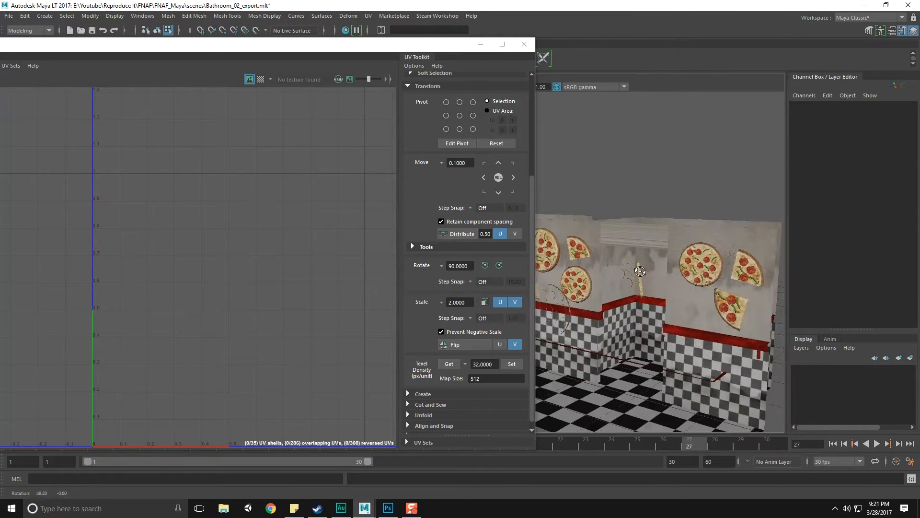
# - Select the streaked wall face above the doorway and move the UV Editor aside to expose more of the room
pyautogui.click(713, 219)
pyautogui.press('f')
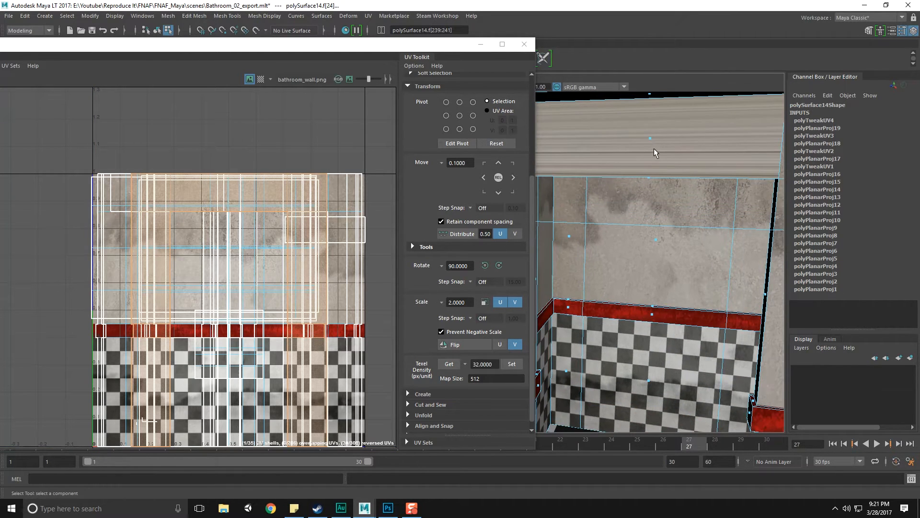
pyautogui.click(652, 139)
pyautogui.rightClick(651, 140)
pyautogui.click(646, 143)
pyautogui.keyDown('alt'); pyautogui.moveTo(664, 189); pyautogui.dragTo(637, 227); pyautogui.keyUp('alt')
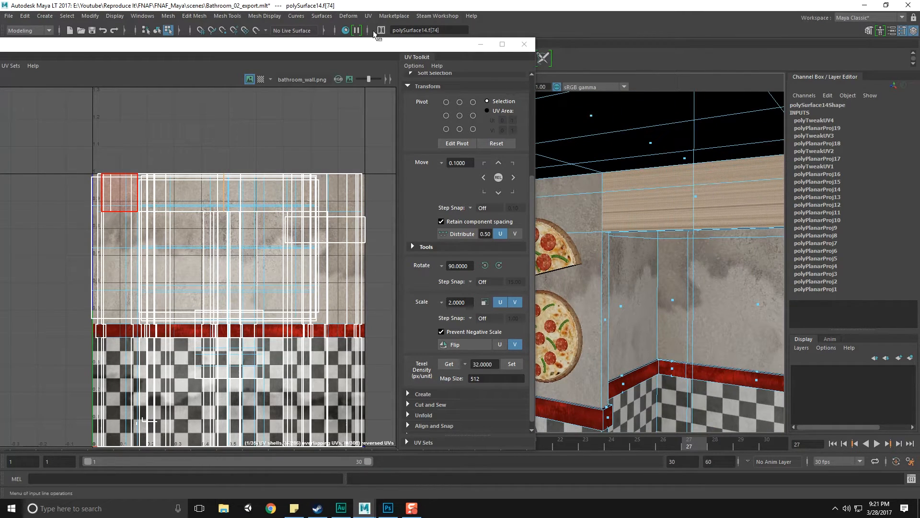
pyautogui.keyDown('alt'); pyautogui.moveTo(583, 168); pyautogui.dragTo(218, 30); pyautogui.keyUp('alt')
pyautogui.keyDown('alt'); pyautogui.moveTo(479, 201); pyautogui.dragTo(569, 221); pyautogui.keyUp('alt')
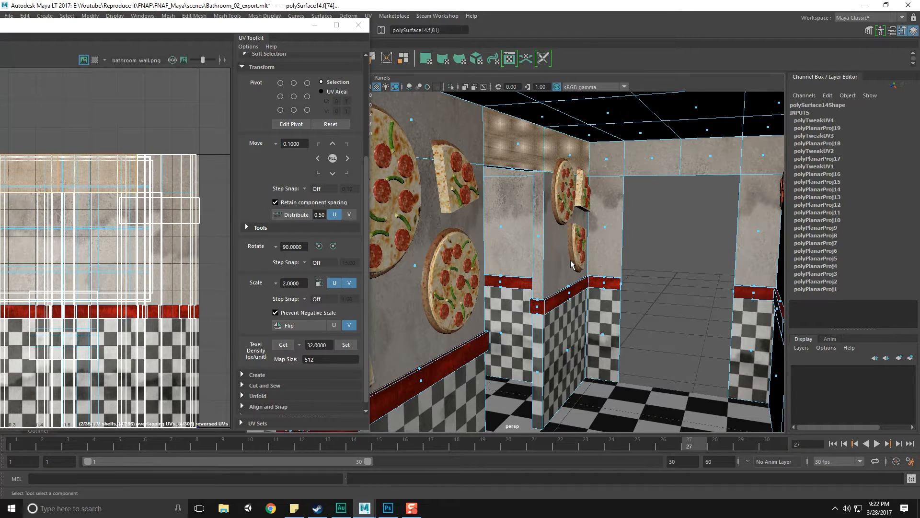
# - Add the adjoining plaster and tile wall faces and apply a planar projection from the X axis, fitted to the bounding box
pyautogui.keyDown('shift'); pyautogui.click(564, 231); pyautogui.keyUp('shift')
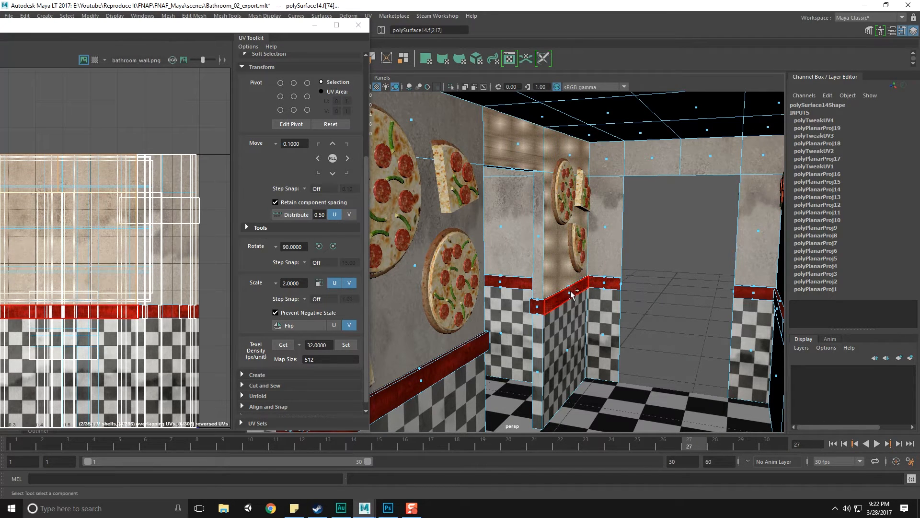
pyautogui.keyDown('shift'); pyautogui.click(568, 334); pyautogui.keyUp('shift')
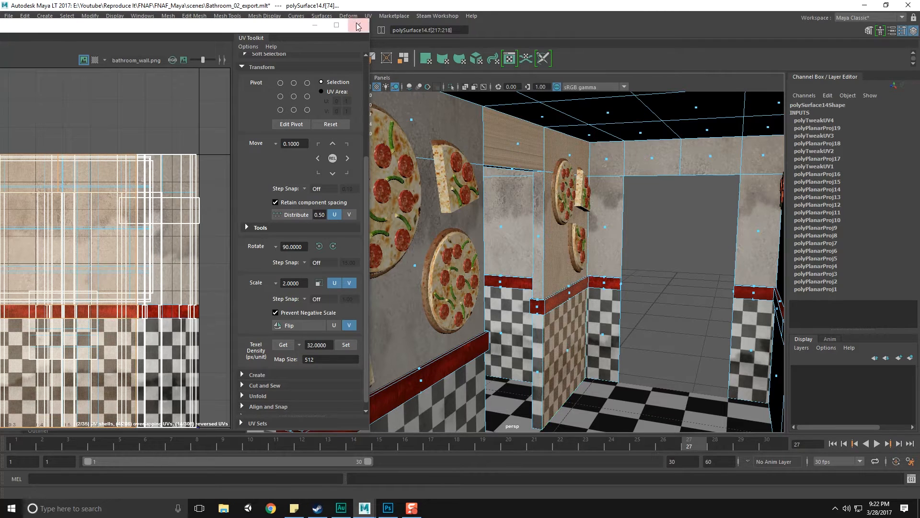
pyautogui.click(369, 16)
pyautogui.click(467, 131)
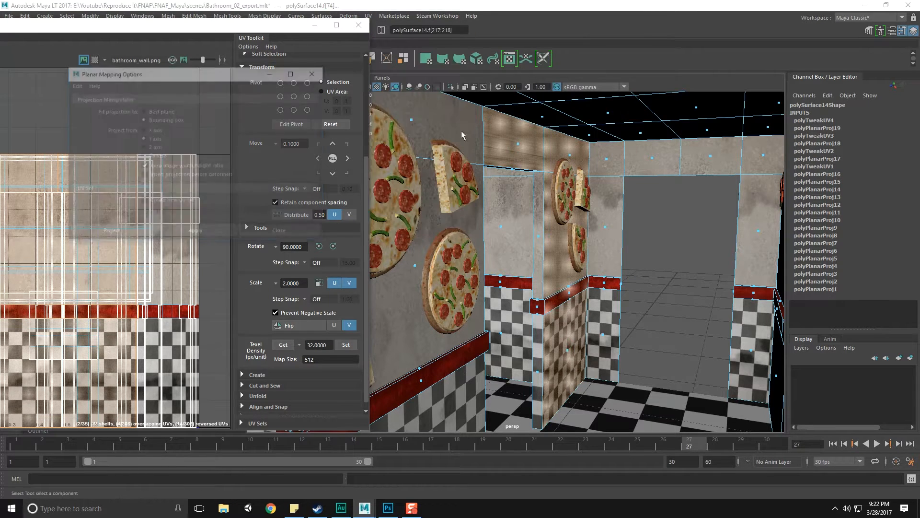
pyautogui.click(203, 233)
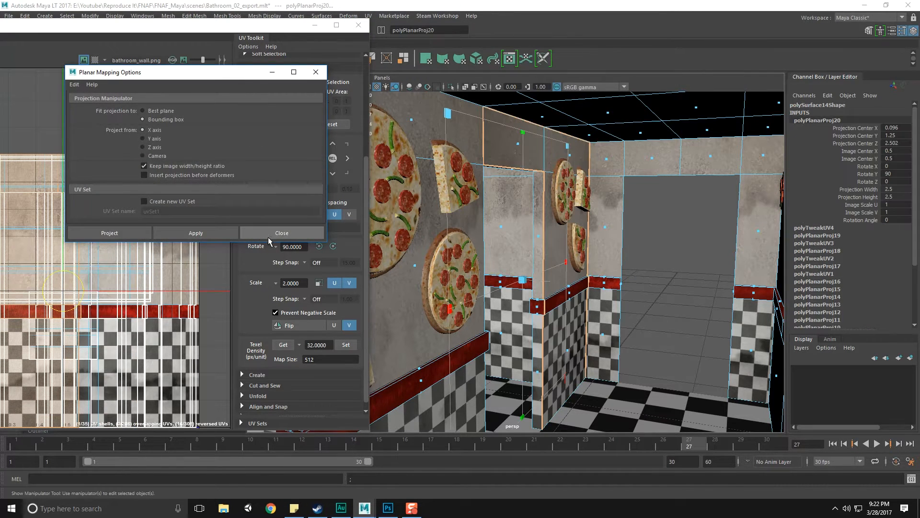
pyautogui.click(271, 234)
# - Deselect the faces, return to object mode and examine the reprojected wall, the surrounding room and the floor corners
pyautogui.keyDown('alt'); pyautogui.moveTo(585, 260); pyautogui.dragTo(580, 160); pyautogui.keyUp('alt')
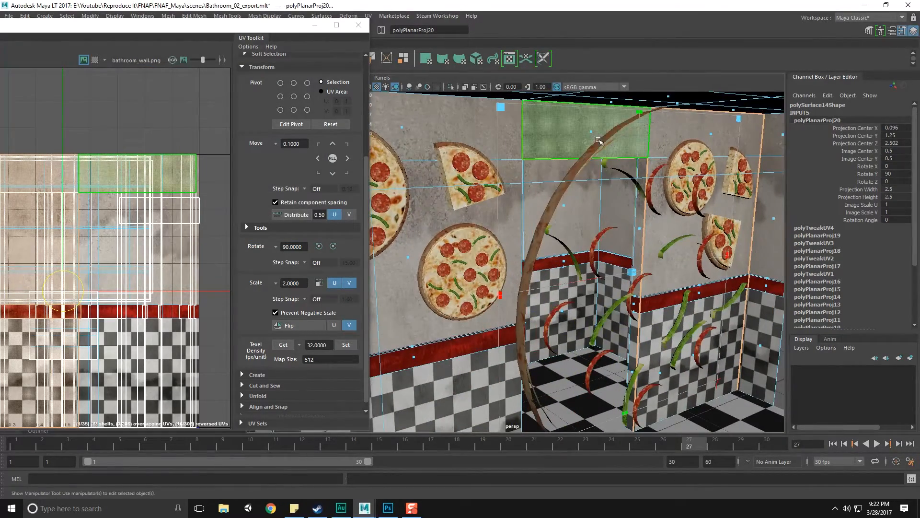
pyautogui.scroll(-6, 585, 176)
pyautogui.click(585, 177)
pyautogui.scroll(6, 586, 181)
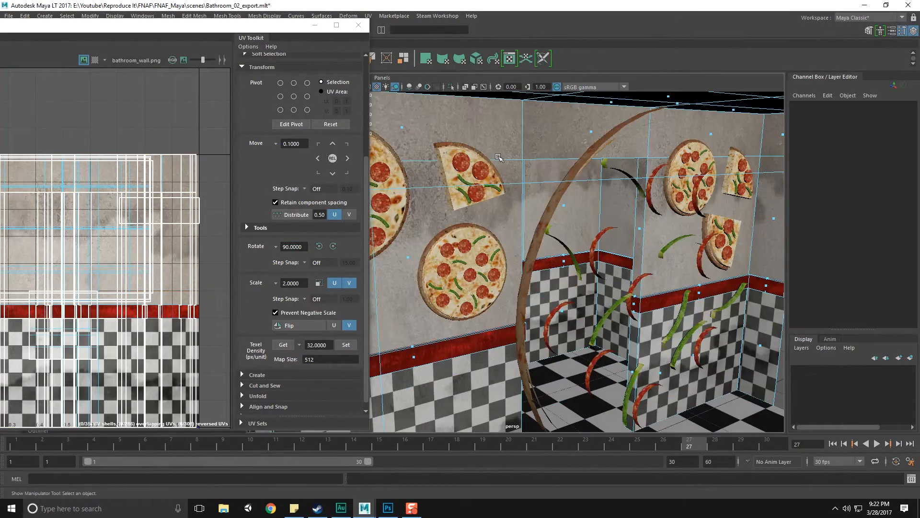
pyautogui.press('F8')
pyautogui.press('f')
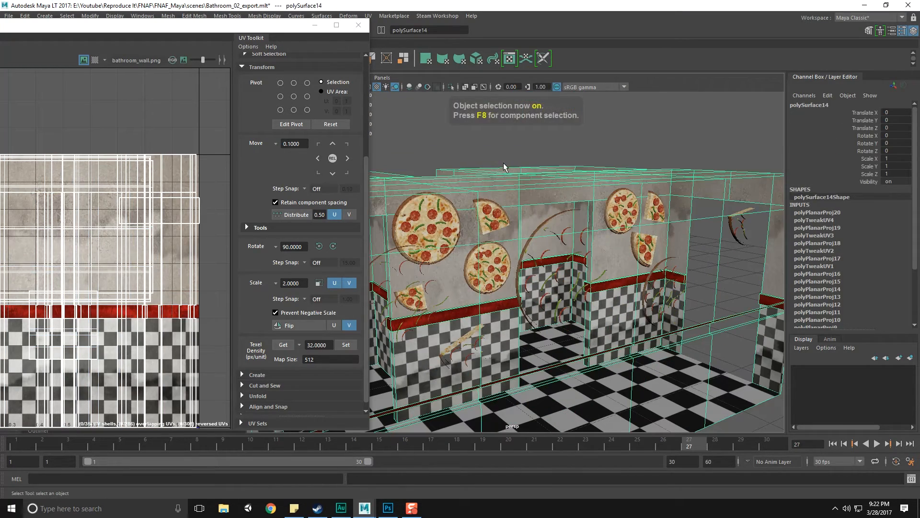
pyautogui.press('q')
pyautogui.click(570, 191)
pyautogui.scroll(6, 528, 194)
pyautogui.keyDown('alt'); pyautogui.moveTo(557, 193); pyautogui.dragTo(582, 126); pyautogui.keyUp('alt')
pyautogui.keyDown('alt'); pyautogui.moveTo(582, 134); pyautogui.dragTo(579, 161, button='middle'); pyautogui.keyUp('alt')
pyautogui.keyDown('alt'); pyautogui.moveTo(579, 161); pyautogui.dragTo(540, 280); pyautogui.keyUp('alt')
pyautogui.click(590, 286)
pyautogui.scroll(7, 503, 262)
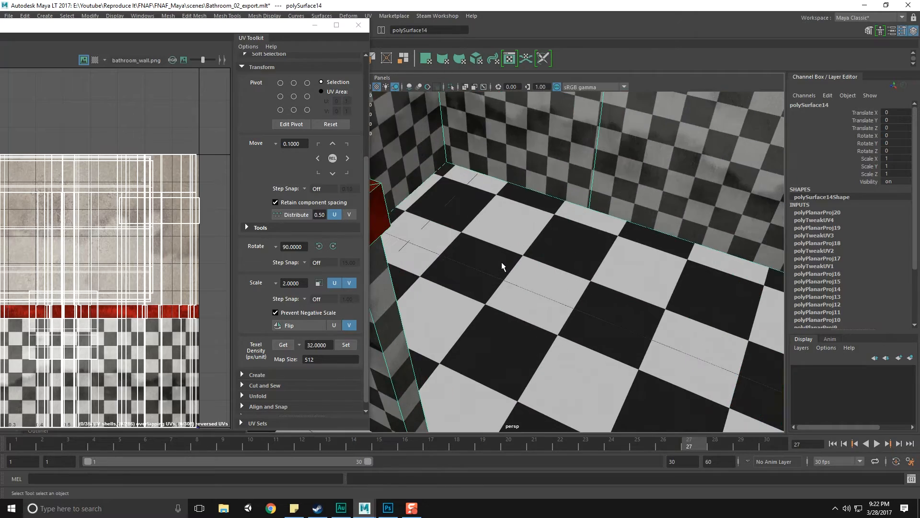
# - Select the vertical red trim edges at the partition wall's end and snap them along the X axis in line with the trim's far corner
pyautogui.keyDown('alt'); pyautogui.moveTo(501, 262); pyautogui.dragTo(623, 226, button='middle'); pyautogui.keyUp('alt')
pyautogui.scroll(-4, 623, 226)
pyautogui.keyDown('alt'); pyautogui.moveTo(614, 255); pyautogui.dragTo(521, 237); pyautogui.keyUp('alt')
pyautogui.moveTo(523, 237); pyautogui.dragTo(523, 210, button='right')
pyautogui.click(522, 243)
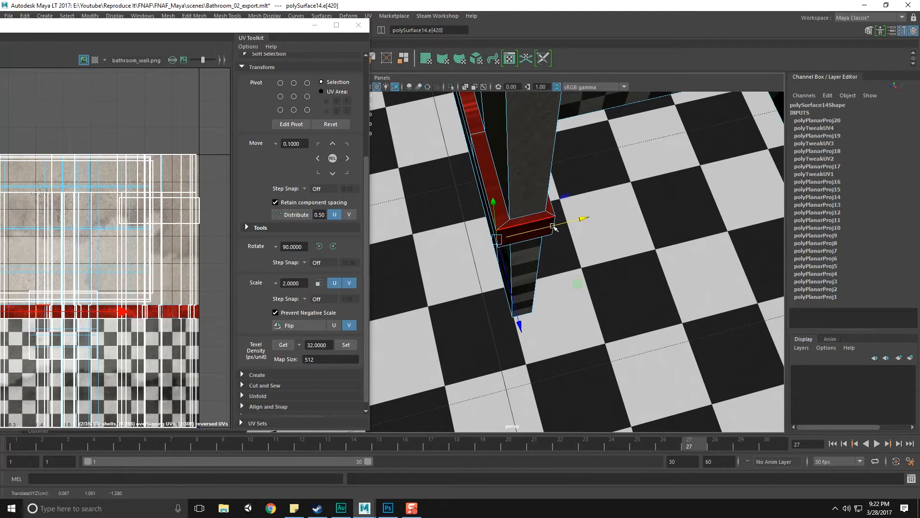
pyautogui.keyDown('alt'); pyautogui.moveTo(583, 245); pyautogui.dragTo(640, 171); pyautogui.keyUp('alt')
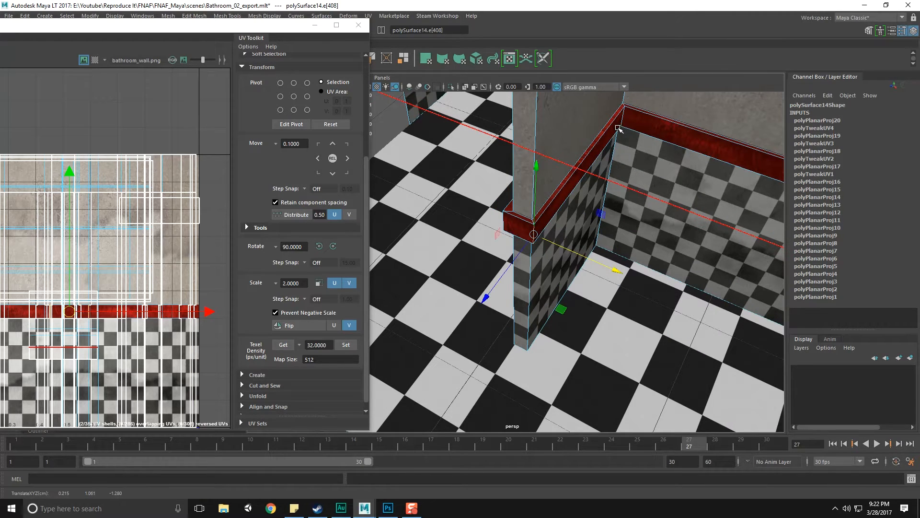
# - Snap the vertical trim edge at the wall's inner corner along the X axis to straighten the adjoining trim run
pyautogui.keyDown('alt'); pyautogui.moveTo(630, 206); pyautogui.dragTo(473, 163); pyautogui.keyUp('alt')
pyautogui.keyDown('alt'); pyautogui.moveTo(472, 163); pyautogui.dragTo(589, 194, button='middle'); pyautogui.keyUp('alt')
pyautogui.keyDown('alt'); pyautogui.moveTo(590, 194); pyautogui.dragTo(483, 296); pyautogui.keyUp('alt')
pyautogui.keyDown('alt'); pyautogui.moveTo(538, 295); pyautogui.dragTo(590, 159); pyautogui.keyUp('alt')
pyautogui.rightClick(591, 152)
pyautogui.keyDown('alt'); pyautogui.moveTo(524, 213); pyautogui.dragTo(537, 239); pyautogui.keyUp('alt')
pyautogui.keyDown('alt'); pyautogui.moveTo(536, 239); pyautogui.dragTo(561, 249, button='middle'); pyautogui.keyUp('alt')
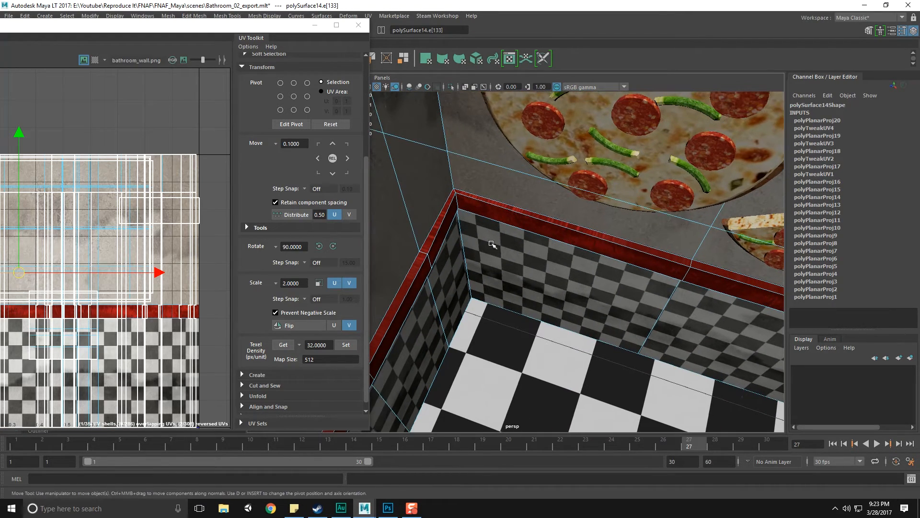
pyautogui.keyDown('alt'); pyautogui.moveTo(492, 225); pyautogui.dragTo(437, 200, button='middle'); pyautogui.keyUp('alt')
pyautogui.keyDown('alt'); pyautogui.moveTo(437, 199); pyautogui.dragTo(503, 200, button='right'); pyautogui.keyUp('alt')
pyautogui.rightClick(515, 192)
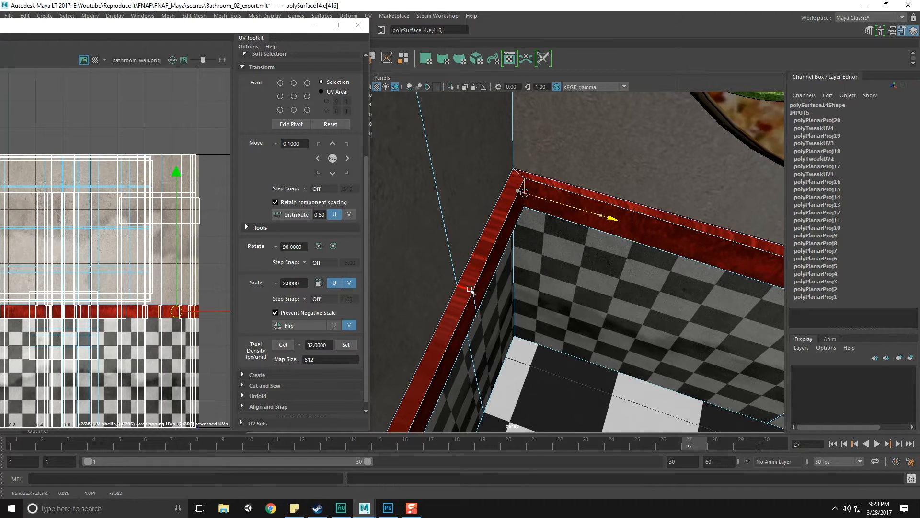
pyautogui.keyDown('alt'); pyautogui.moveTo(546, 134); pyautogui.dragTo(620, 219); pyautogui.keyUp('alt')
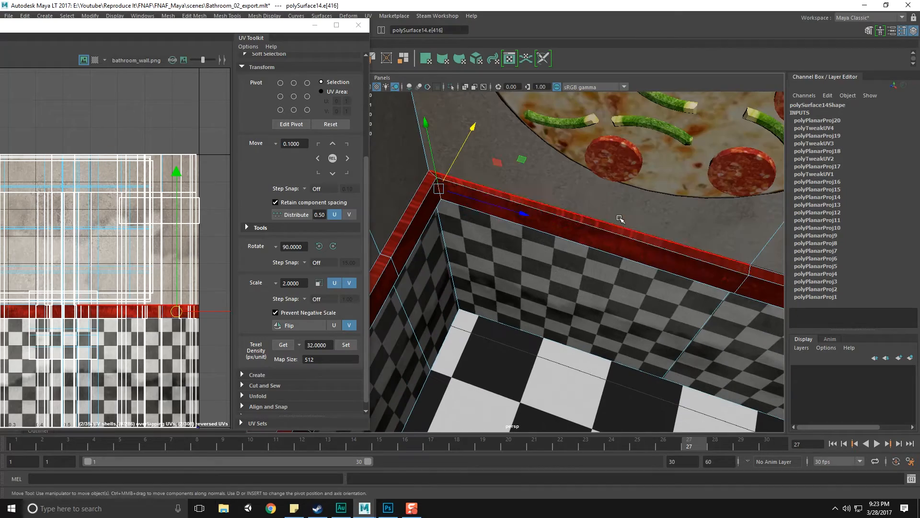
pyautogui.keyDown('alt'); pyautogui.moveTo(696, 280); pyautogui.dragTo(577, 196); pyautogui.keyUp('alt')
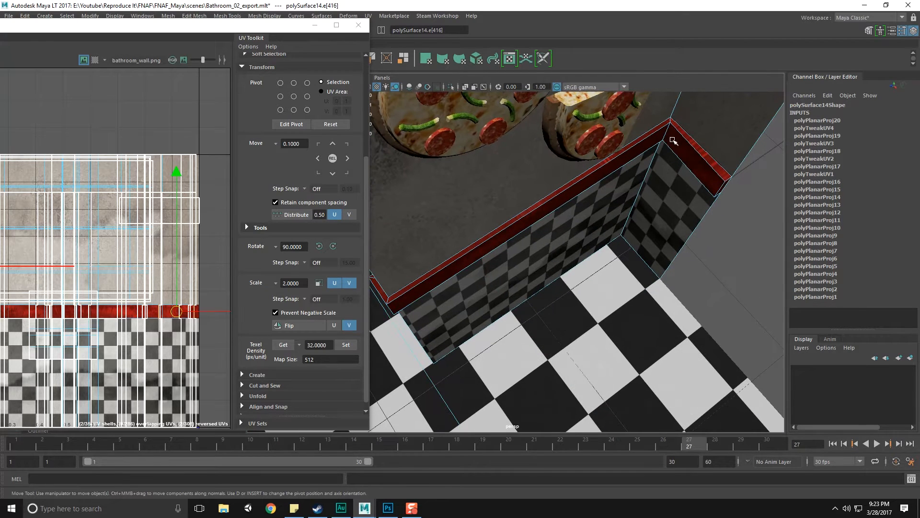
# - Select the vertical trim edge at the inner corner beside the wide opening and adjust it along the X axis
pyautogui.moveTo(656, 154); pyautogui.dragTo(666, 137, button='right')
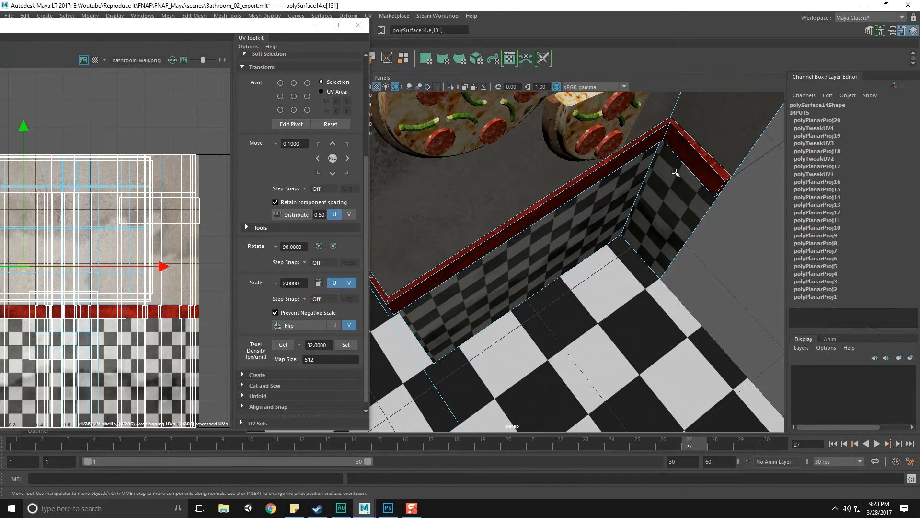
pyautogui.keyDown('alt'); pyautogui.moveTo(675, 172); pyautogui.dragTo(663, 133); pyautogui.keyUp('alt')
pyautogui.moveTo(663, 134); pyautogui.dragTo(673, 120, button='right')
pyautogui.click(675, 117)
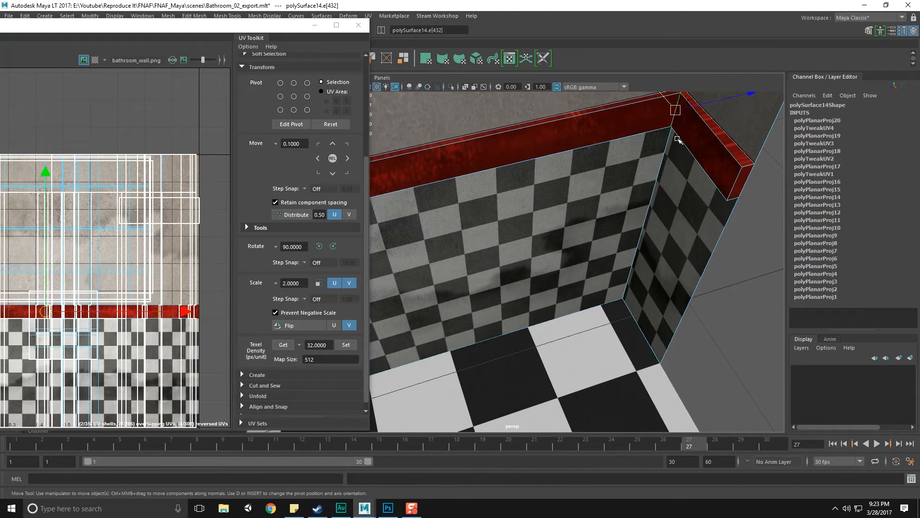
pyautogui.keyDown('alt'); pyautogui.moveTo(675, 119); pyautogui.dragTo(706, 126); pyautogui.keyUp('alt')
pyautogui.moveTo(694, 195); pyautogui.dragTo(691, 231, button='middle')
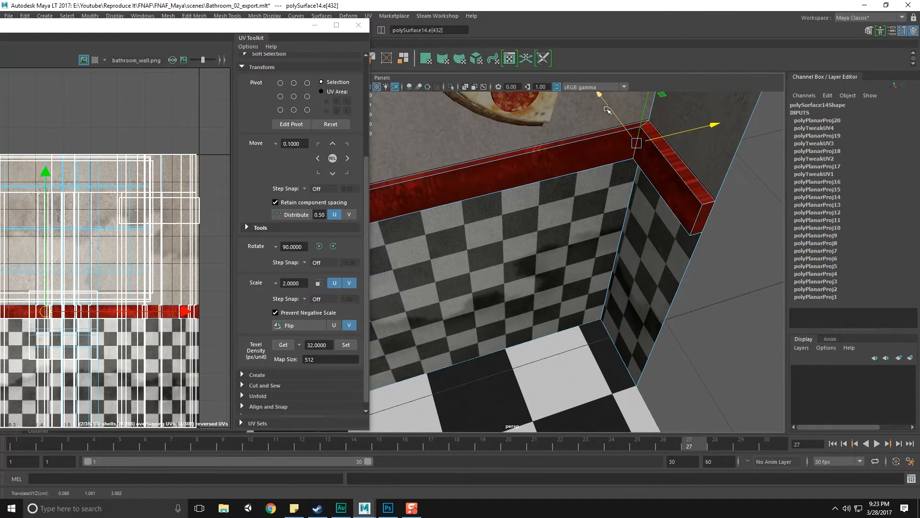
# - Check the trim run between the partition wall's end and its inner corner, aligning both vertical corner edges along the X axis
pyautogui.keyDown('alt'); pyautogui.moveTo(523, 192); pyautogui.dragTo(420, 241); pyautogui.keyUp('alt')
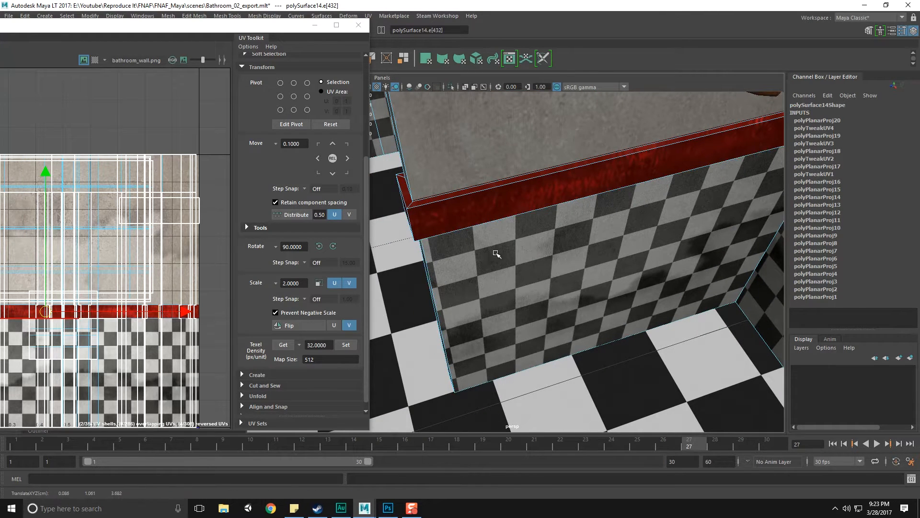
pyautogui.keyDown('alt'); pyautogui.moveTo(496, 254); pyautogui.dragTo(638, 144); pyautogui.keyUp('alt')
pyautogui.keyDown('alt'); pyautogui.moveTo(638, 143); pyautogui.dragTo(568, 220, button='middle'); pyautogui.keyUp('alt')
pyautogui.scroll(-5, 554, 221)
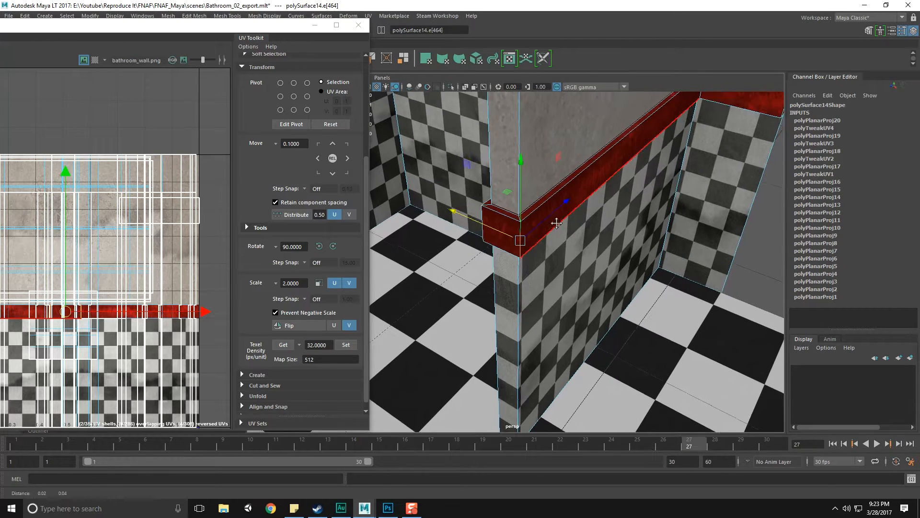
pyautogui.scroll(4, 531, 245)
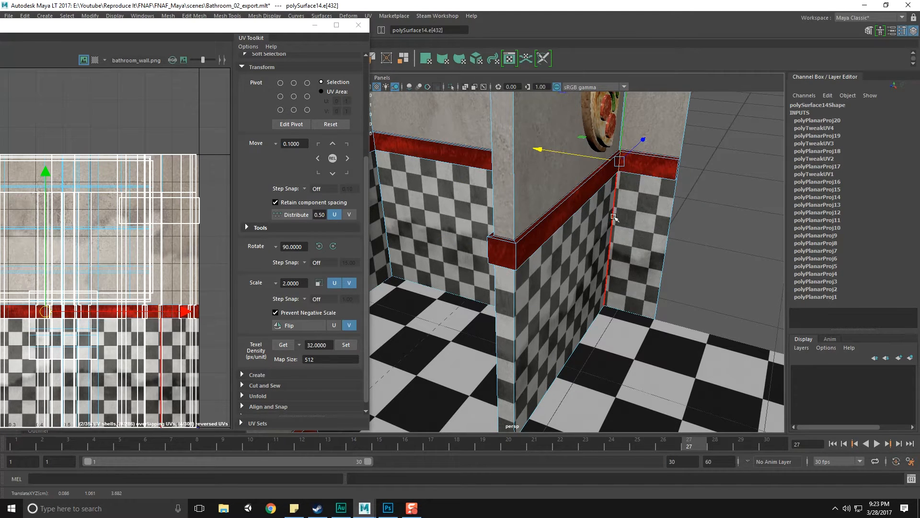
pyautogui.scroll(-3, 613, 217)
pyautogui.scroll(3, 561, 241)
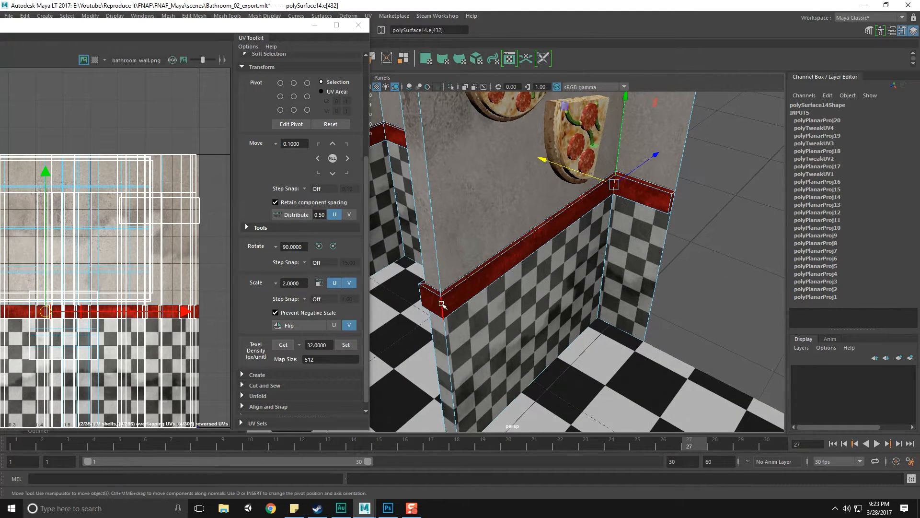
pyautogui.moveTo(584, 235)
pyautogui.keyDown('alt'); pyautogui.mouseDown()
pyautogui.moveTo(527, 226)
pyautogui.moveTo(596, 232)
pyautogui.mouseUp(); pyautogui.keyUp('alt')
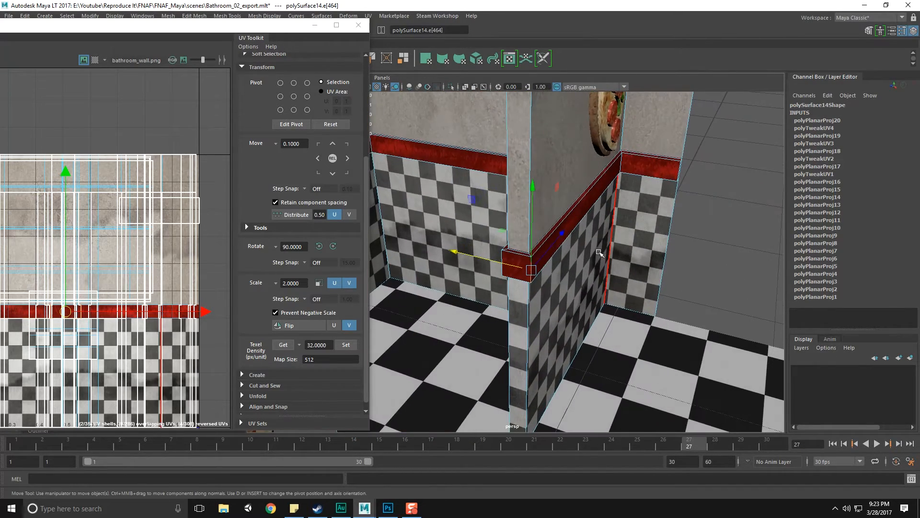
# - Select the vertical trim edge at the opposite inner corner and snap it along the Z axis in line with the trim's free end
pyautogui.scroll(-5, 597, 254)
pyautogui.press('F8')
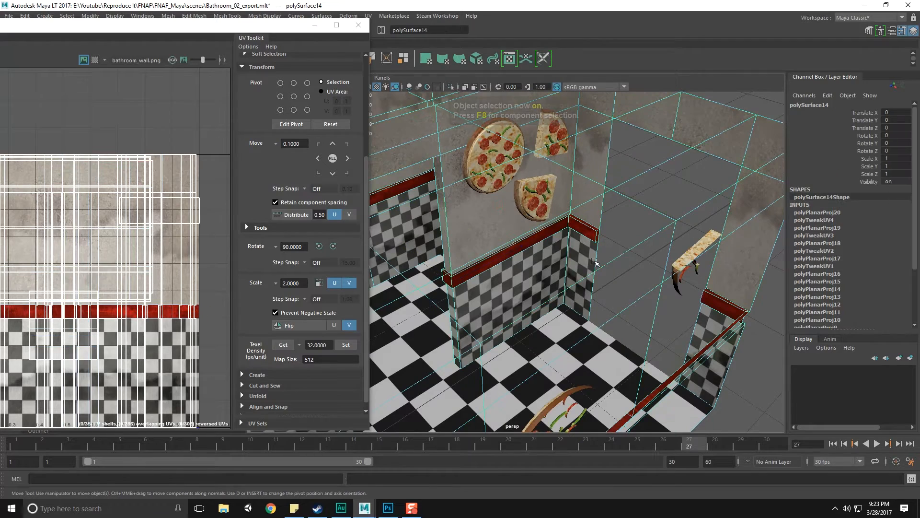
pyautogui.keyDown('alt'); pyautogui.moveTo(722, 280); pyautogui.dragTo(518, 243); pyautogui.keyUp('alt')
pyautogui.moveTo(514, 243); pyautogui.dragTo(522, 227, button='right')
pyautogui.click(520, 249)
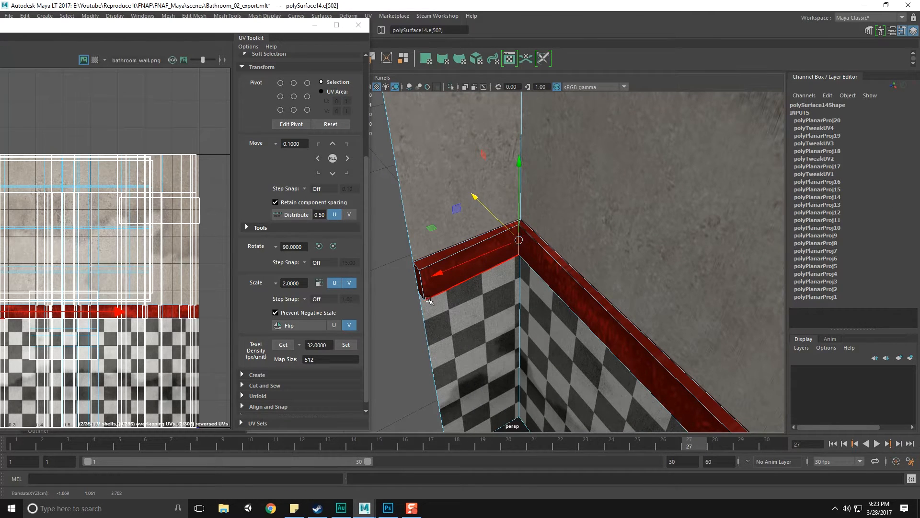
# - Select the vertical trim edge at the wall's inner corner, snap it along the Z axis to the trim's free end, and save the scene
pyautogui.keyDown('alt'); pyautogui.moveTo(515, 292); pyautogui.dragTo(559, 273); pyautogui.keyUp('alt')
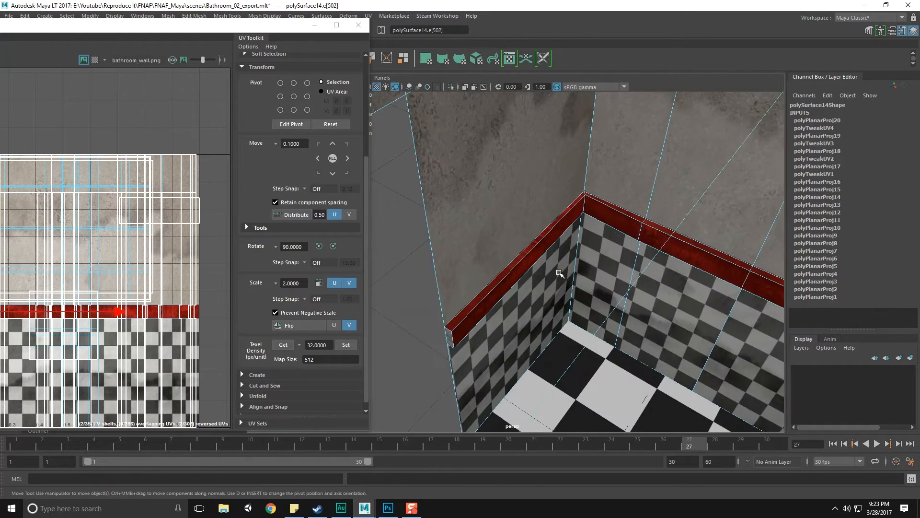
pyautogui.scroll(3, 559, 273)
pyautogui.keyDown('alt'); pyautogui.moveTo(591, 215); pyautogui.dragTo(548, 246, button='middle'); pyautogui.keyUp('alt')
pyautogui.scroll(4, 548, 246)
pyautogui.keyDown('alt'); pyautogui.moveTo(548, 246); pyautogui.dragTo(549, 185); pyautogui.keyUp('alt')
pyautogui.moveTo(548, 182); pyautogui.dragTo(549, 163, button='right')
pyautogui.click(562, 170)
pyautogui.keyDown('alt'); pyautogui.moveTo(594, 210); pyautogui.dragTo(604, 201); pyautogui.keyUp('alt')
pyautogui.scroll(-3, 605, 202)
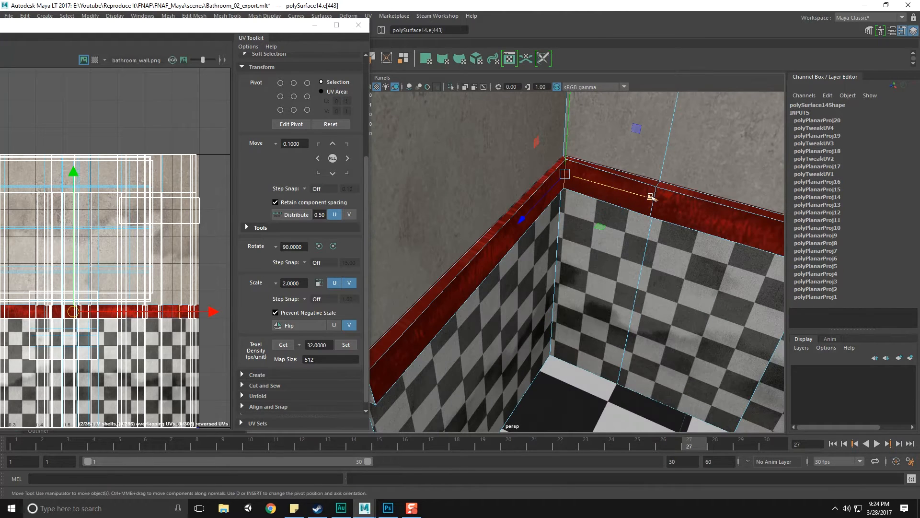
pyautogui.keyDown('alt'); pyautogui.moveTo(605, 215); pyautogui.dragTo(642, 187, button='middle'); pyautogui.keyUp('alt')
pyautogui.press('v')
pyautogui.moveTo(429, 352); pyautogui.dragTo(430, 356, button='middle')
pyautogui.hotkey('ctrl', 'z')
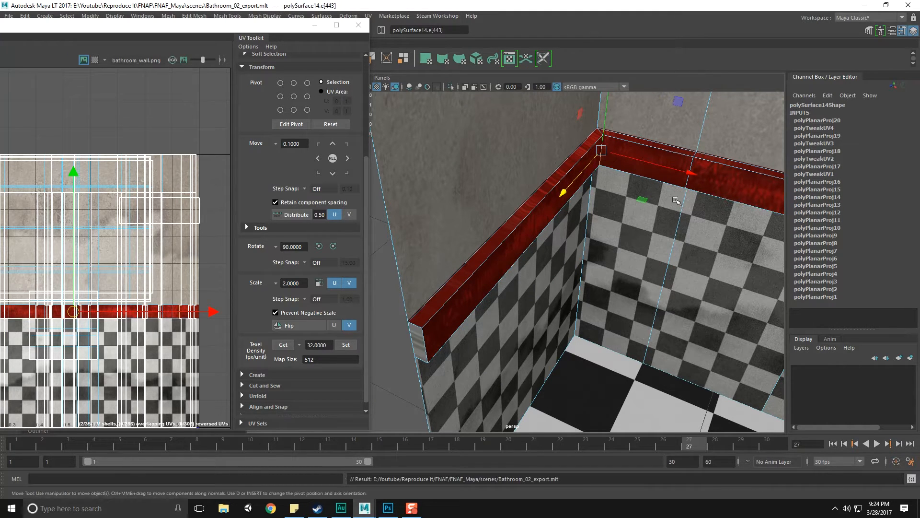
# - Switch the wall mesh to face selection and select the small end face of the red trim beside the opening
pyautogui.press('F8')
pyautogui.click(418, 343)
pyautogui.moveTo(433, 243); pyautogui.dragTo(434, 331, button='right')
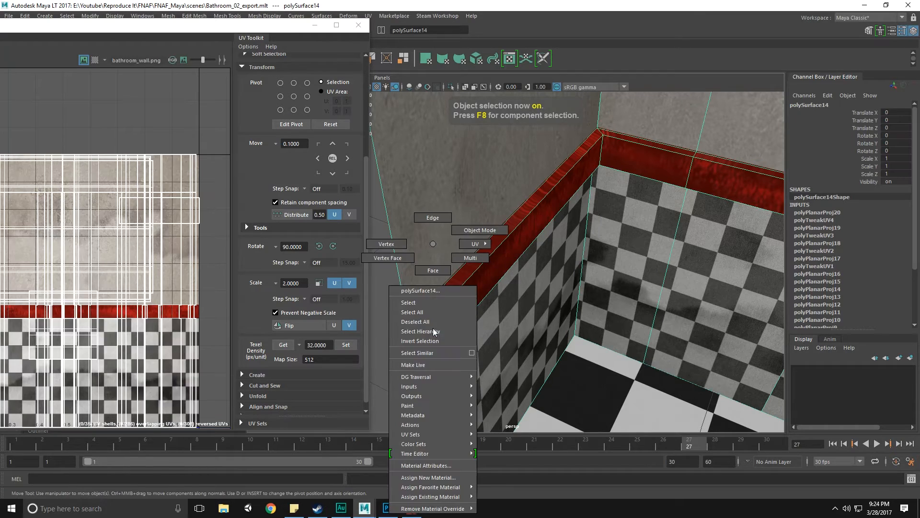
pyautogui.moveTo(434, 286); pyautogui.dragTo(433, 270, button='right')
pyautogui.click(417, 340)
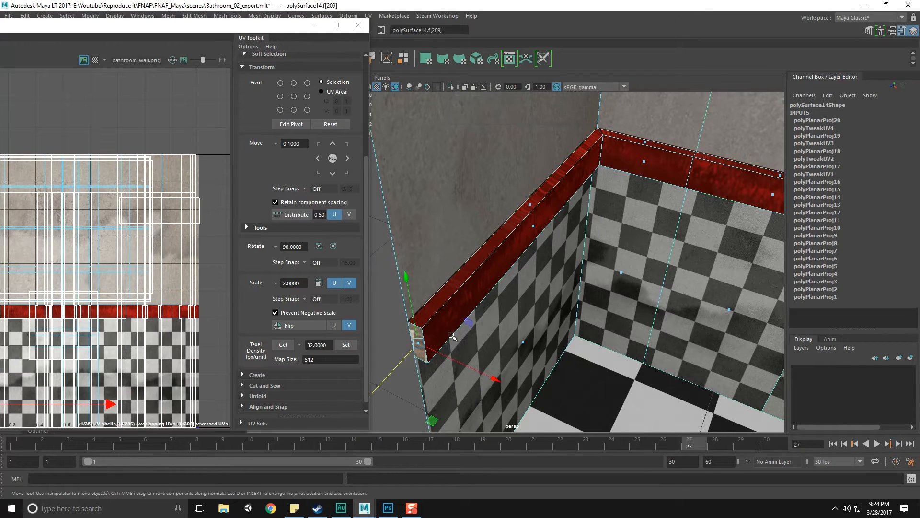
# - Select the trim's end face across the opening and add the first end face to the selection
pyautogui.press('f')
pyautogui.keyDown('alt'); pyautogui.moveTo(532, 308); pyautogui.dragTo(459, 288); pyautogui.keyUp('alt')
pyautogui.scroll(-5, 460, 288)
pyautogui.keyDown('alt'); pyautogui.moveTo(459, 283); pyautogui.dragTo(555, 298, button='middle'); pyautogui.keyUp('alt')
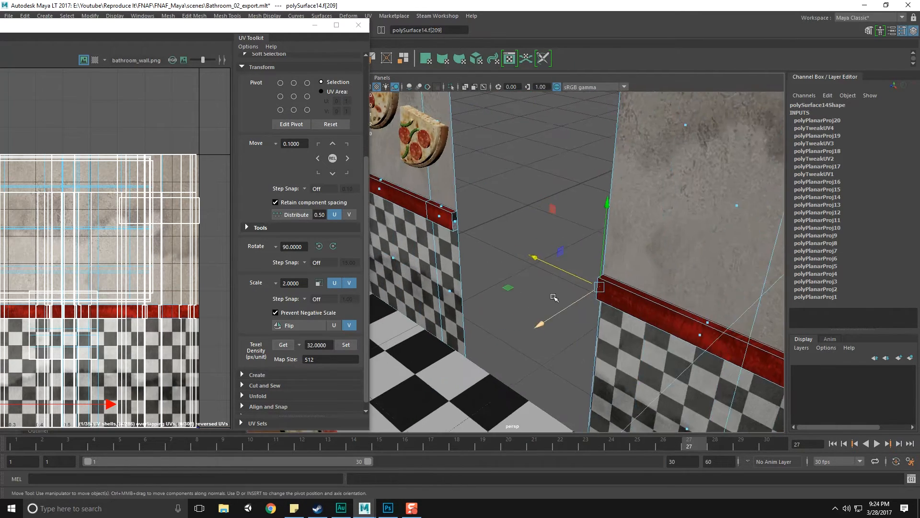
pyautogui.keyDown('alt'); pyautogui.moveTo(555, 297); pyautogui.dragTo(461, 271); pyautogui.keyUp('alt')
pyautogui.doubleClick(440, 271)
pyautogui.click(436, 208)
pyautogui.keyDown('alt'); pyautogui.moveTo(579, 281); pyautogui.dragTo(615, 263); pyautogui.keyUp('alt')
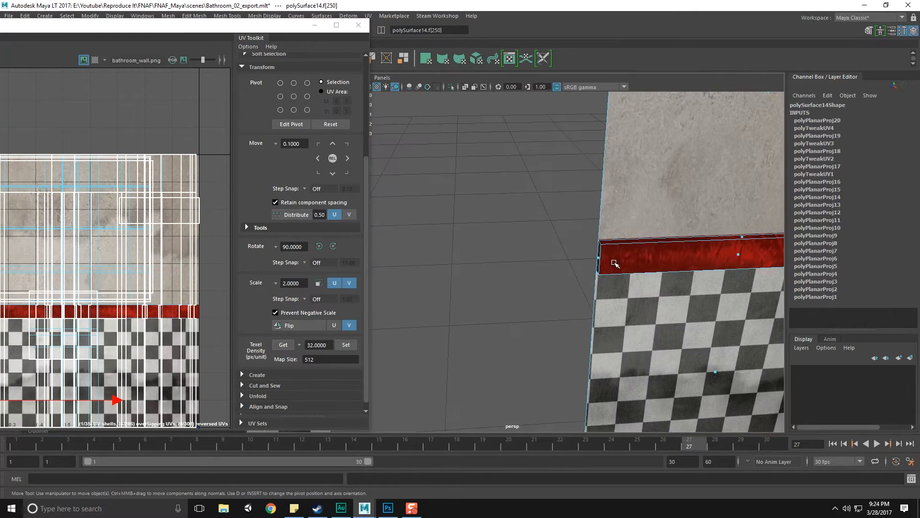
pyautogui.keyDown('shift'); pyautogui.click(601, 257); pyautogui.keyUp('shift')
# - Examine the trim ends on both sides of the opening and the adjoining wall surfaces
pyautogui.keyDown('alt'); pyautogui.moveTo(412, 272); pyautogui.dragTo(599, 274, button='middle'); pyautogui.keyUp('alt')
pyautogui.keyDown('alt'); pyautogui.moveTo(599, 274); pyautogui.dragTo(425, 294); pyautogui.keyUp('alt')
pyautogui.keyDown('alt'); pyautogui.moveTo(425, 294); pyautogui.dragTo(728, 283, button='middle'); pyautogui.keyUp('alt')
pyautogui.keyDown('alt'); pyautogui.moveTo(479, 300); pyautogui.dragTo(534, 292, button='middle'); pyautogui.keyUp('alt')
pyautogui.scroll(-8, 537, 292)
pyautogui.keyDown('alt'); pyautogui.moveTo(608, 292); pyautogui.dragTo(693, 296); pyautogui.keyUp('alt')
pyautogui.keyDown('alt'); pyautogui.moveTo(693, 296); pyautogui.dragTo(449, 271, button='middle'); pyautogui.keyUp('alt')
pyautogui.keyDown('alt'); pyautogui.moveTo(692, 275); pyautogui.dragTo(432, 273, button='middle'); pyautogui.keyUp('alt')
pyautogui.scroll(8, 431, 274)
pyautogui.keyDown('alt'); pyautogui.moveTo(431, 273); pyautogui.dragTo(496, 277); pyautogui.keyUp('alt')
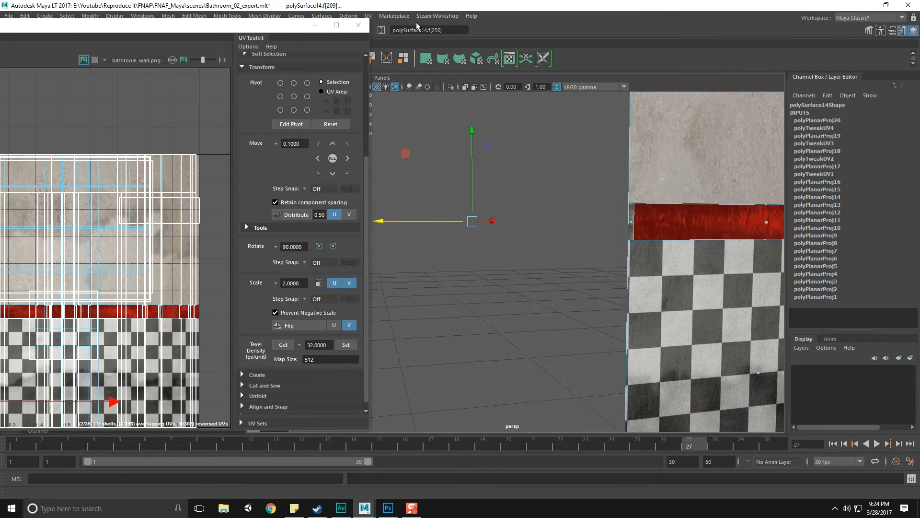
pyautogui.scroll(-3, 620, 188)
pyautogui.scroll(3, 633, 184)
pyautogui.keyDown('alt'); pyautogui.moveTo(633, 184); pyautogui.dragTo(545, 216, button='middle'); pyautogui.keyUp('alt')
pyautogui.keyDown('alt'); pyautogui.moveTo(546, 216); pyautogui.dragTo(515, 246); pyautogui.keyUp('alt')
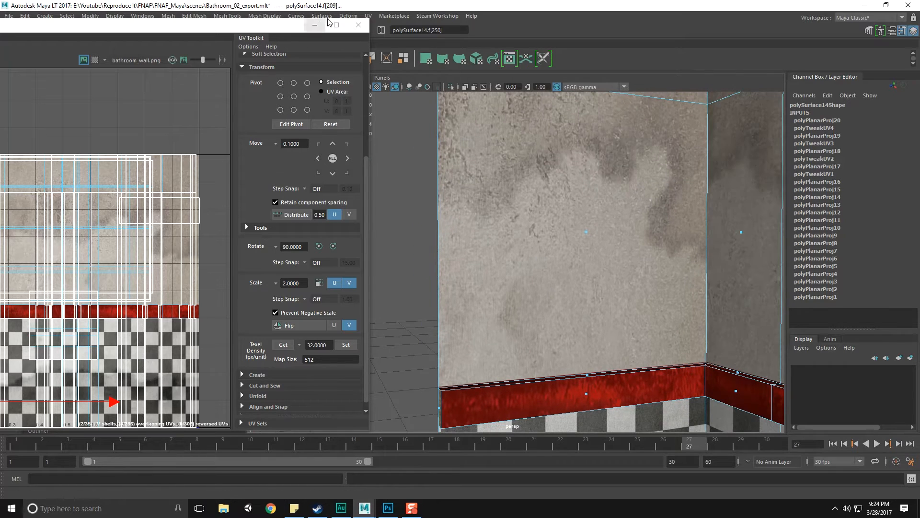
# - Apply a planar UV projection from the X axis, fitted to the bounding box, to the two selected trim end faces
pyautogui.click(368, 15)
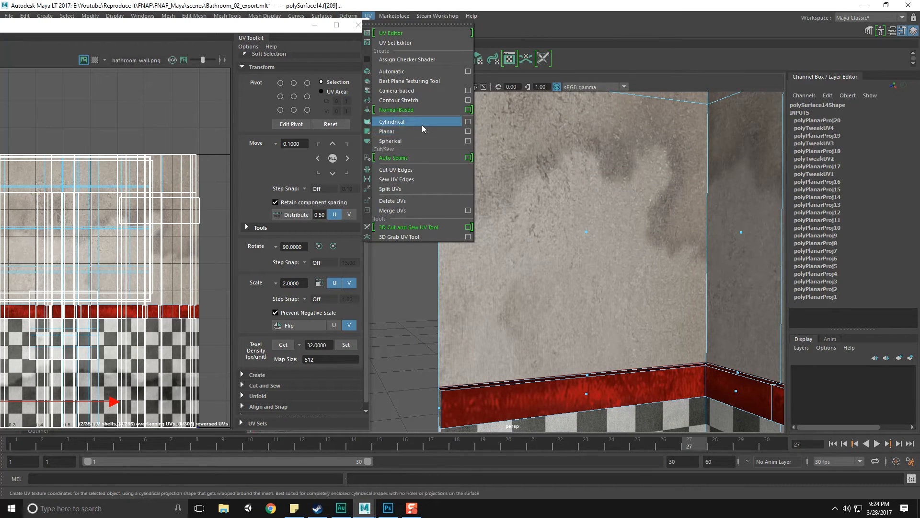
pyautogui.keyDown('alt'); pyautogui.moveTo(594, 192); pyautogui.dragTo(678, 197); pyautogui.keyUp('alt')
pyautogui.scroll(3, 678, 198)
pyautogui.scroll(-5, 562, 241)
pyautogui.press('f')
pyautogui.keyDown('alt'); pyautogui.moveTo(562, 243); pyautogui.dragTo(532, 211); pyautogui.keyUp('alt')
pyautogui.moveTo(236, 30); pyautogui.dragTo(124, 30)
pyautogui.click(368, 16)
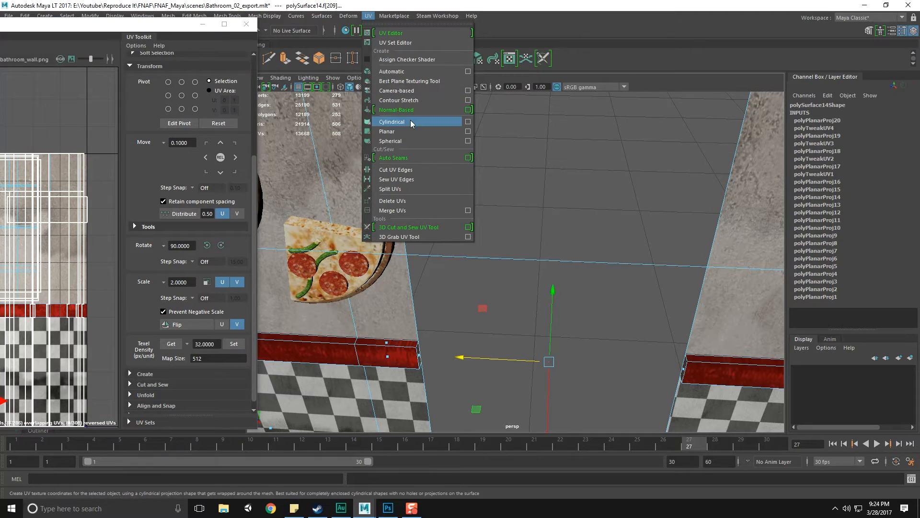
pyautogui.click(468, 130)
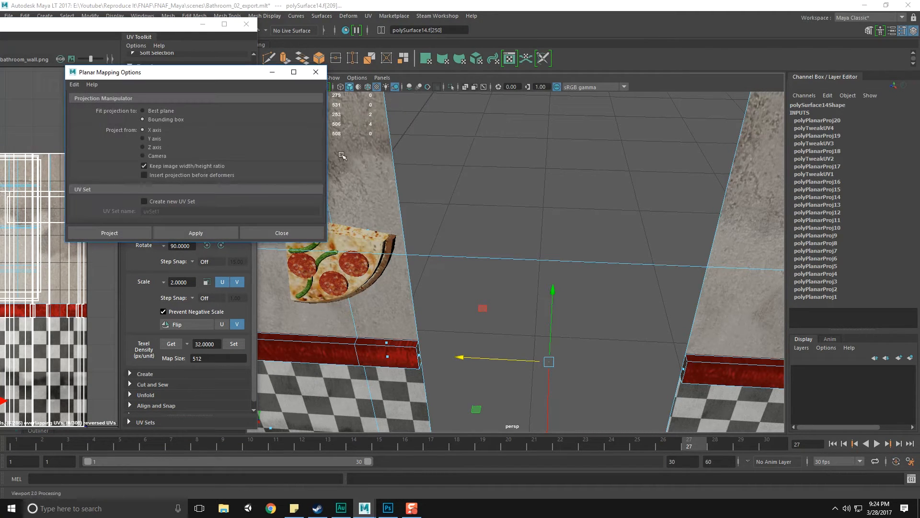
pyautogui.click(203, 233)
pyautogui.click(267, 233)
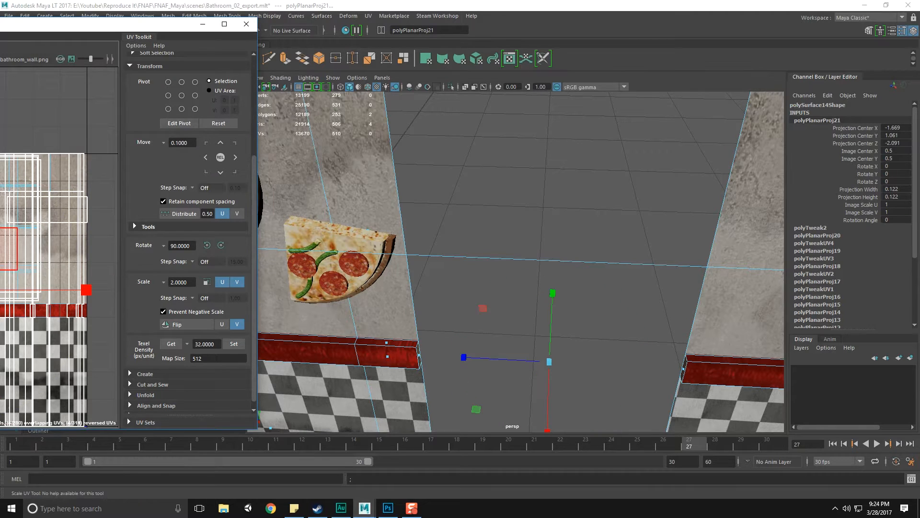
# - Scale down the projected end-face UVs and place them over the red trim strip of the wall texture
pyautogui.moveTo(86, 290); pyautogui.dragTo(50, 289)
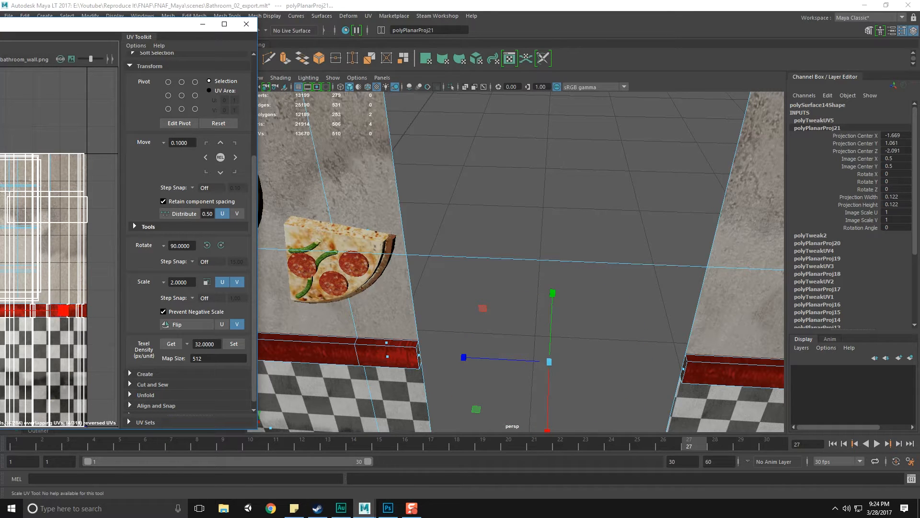
pyautogui.press('w')
pyautogui.scroll(6, 59, 248)
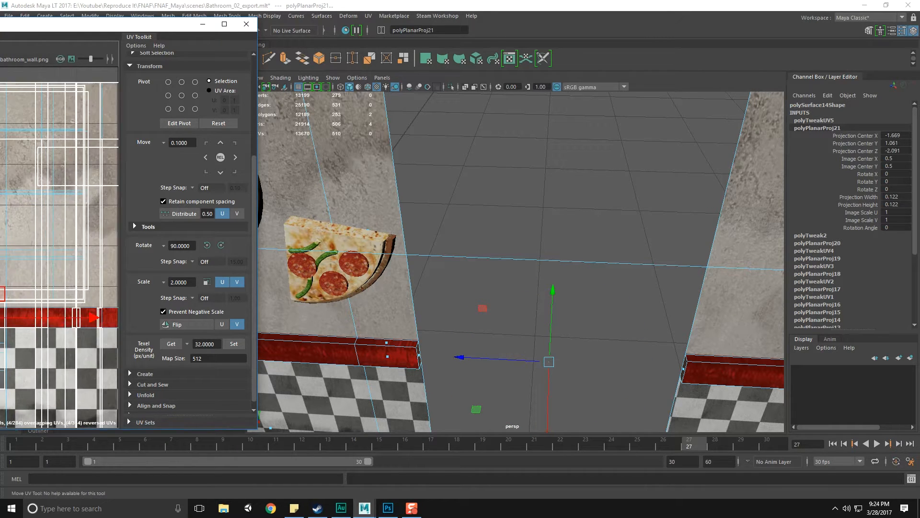
pyautogui.press('e')
pyautogui.press('r')
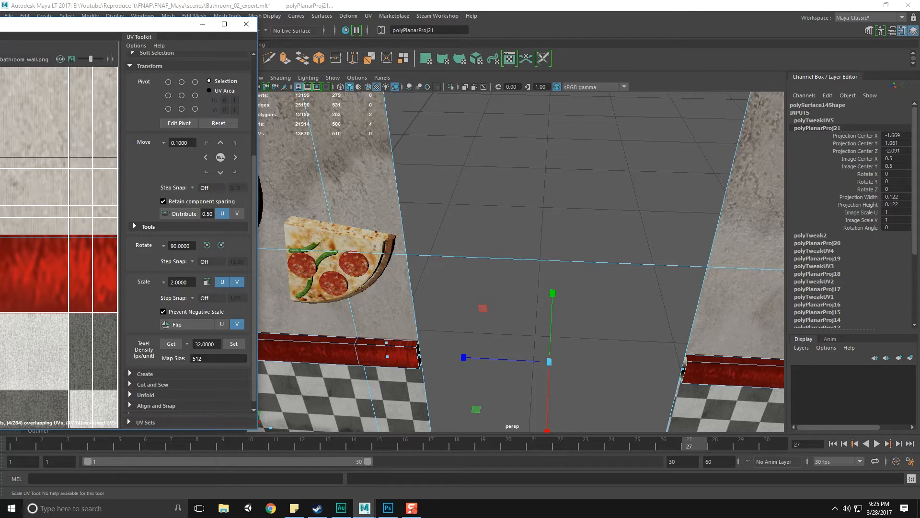
# - Return to object selection, deselect the wall mesh and look over the whole bathroom
pyautogui.click(511, 214)
pyautogui.keyDown('alt'); pyautogui.moveTo(511, 214); pyautogui.dragTo(483, 188); pyautogui.keyUp('alt')
pyautogui.press('F8')
pyautogui.press('f')
pyautogui.click(507, 253)
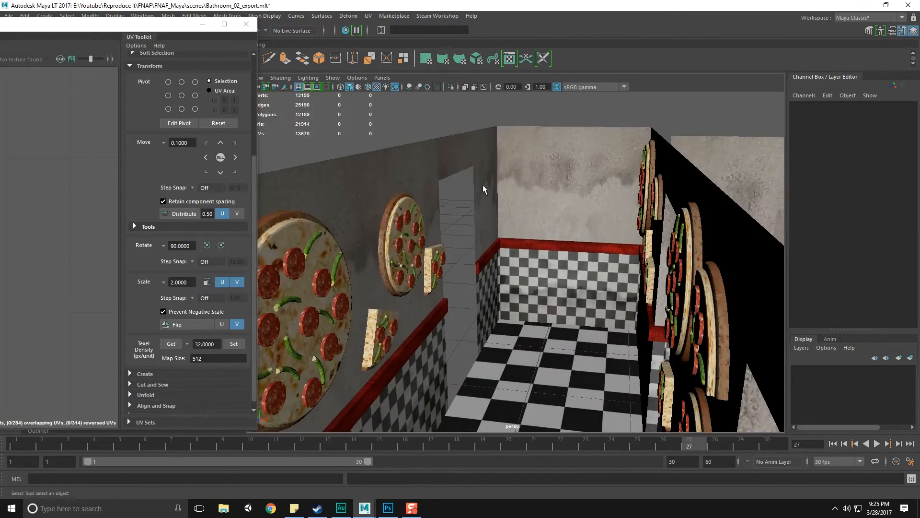
# - Switch to Chrome and search Google Images for "fnaf bathroom"
pyautogui.click(271, 507)
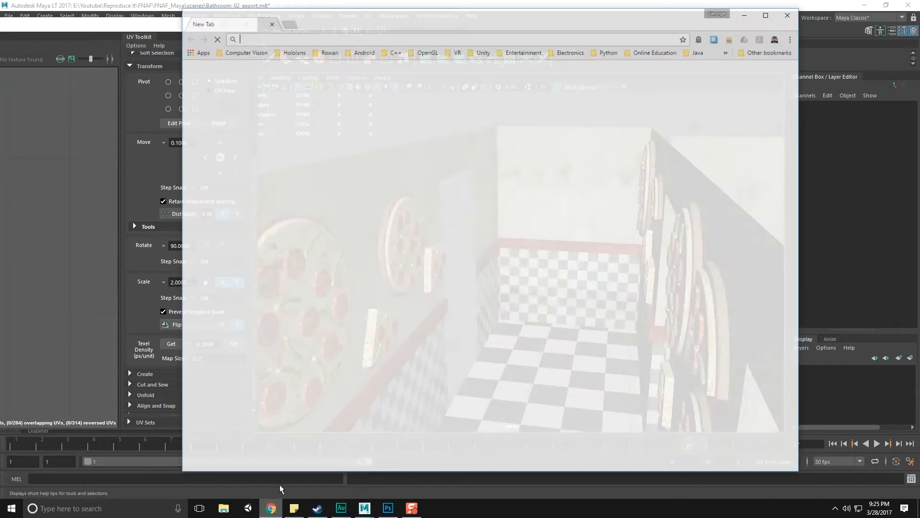
pyautogui.write('fnaf ')
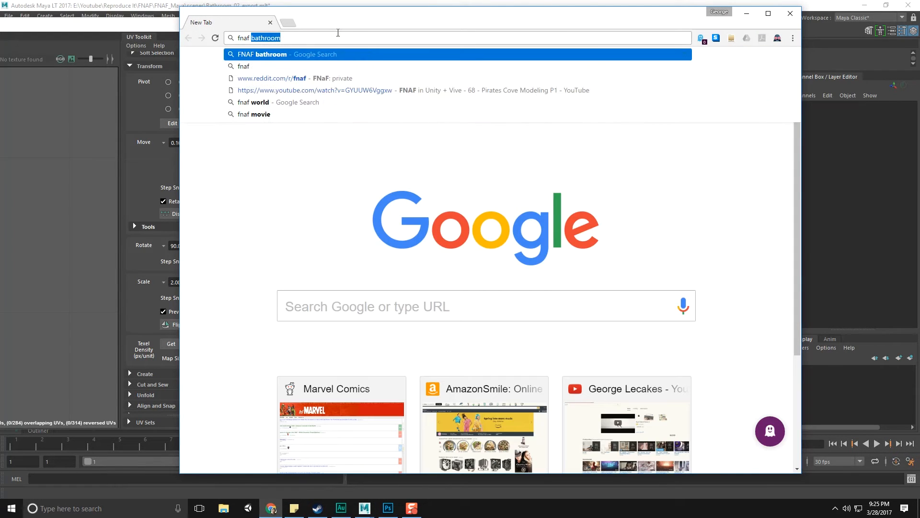
pyautogui.write('bathroom')
pyautogui.press('Return')
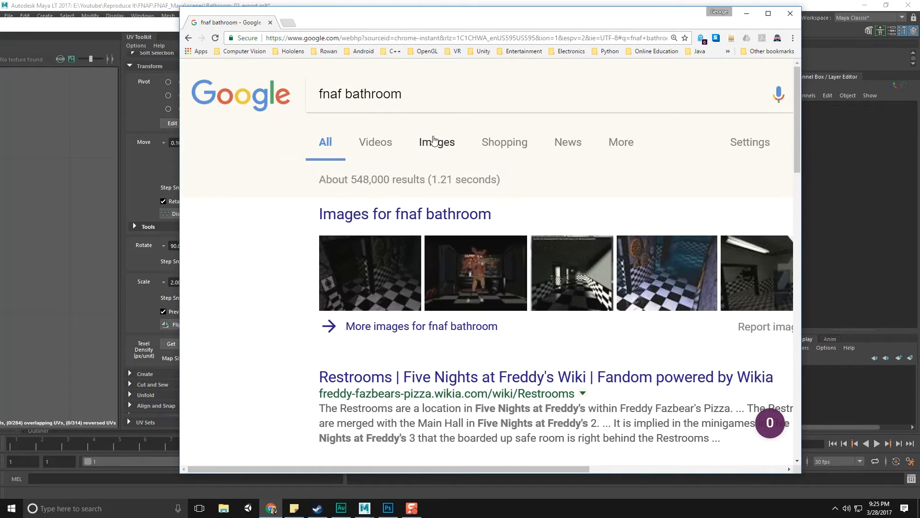
pyautogui.click(435, 140)
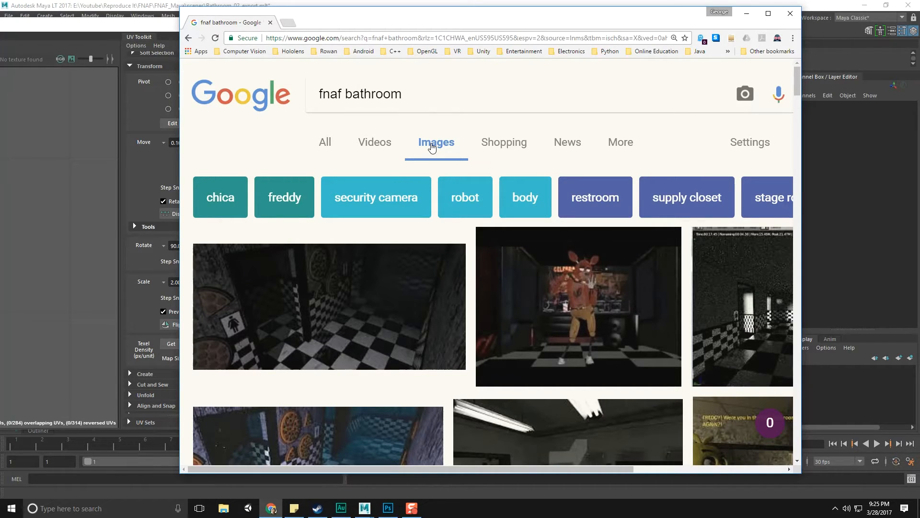
# - Open the Five Nights at Freddy's Wiki restroom picture at full size and maximize the browser window
pyautogui.click(392, 287)
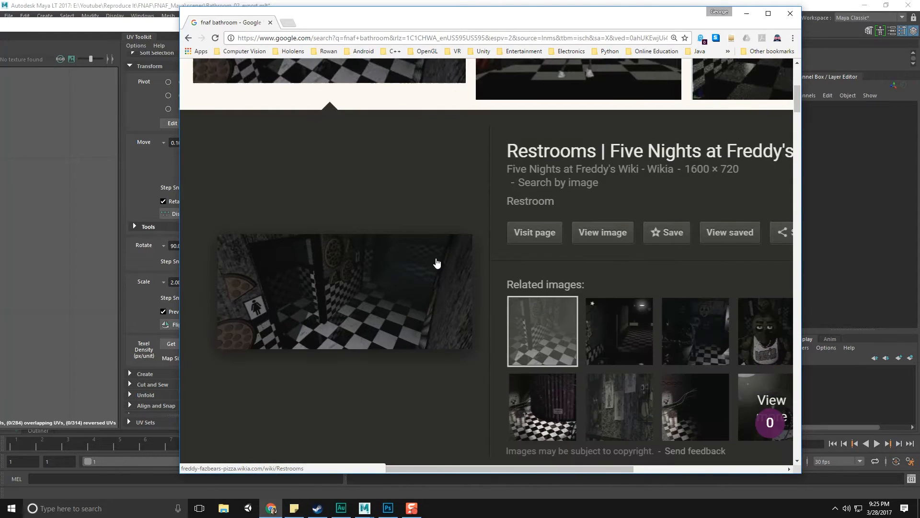
pyautogui.click(591, 233)
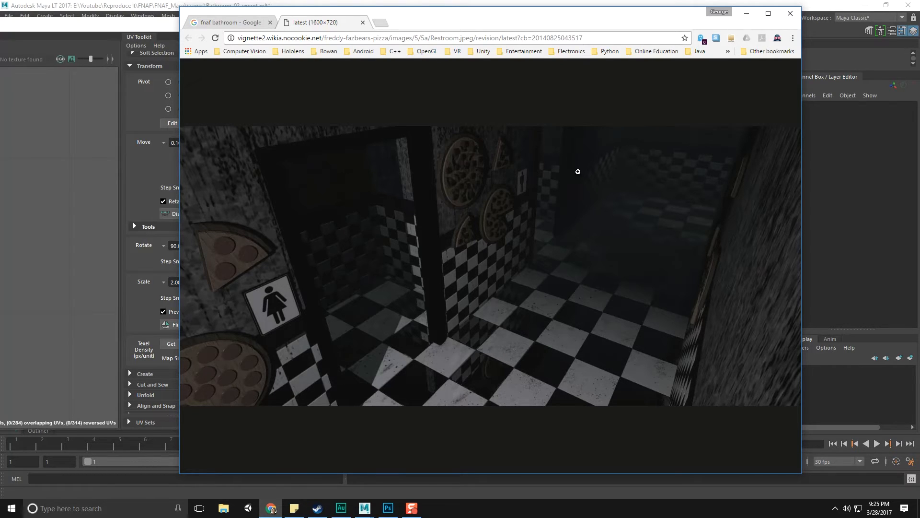
pyautogui.click(532, 4)
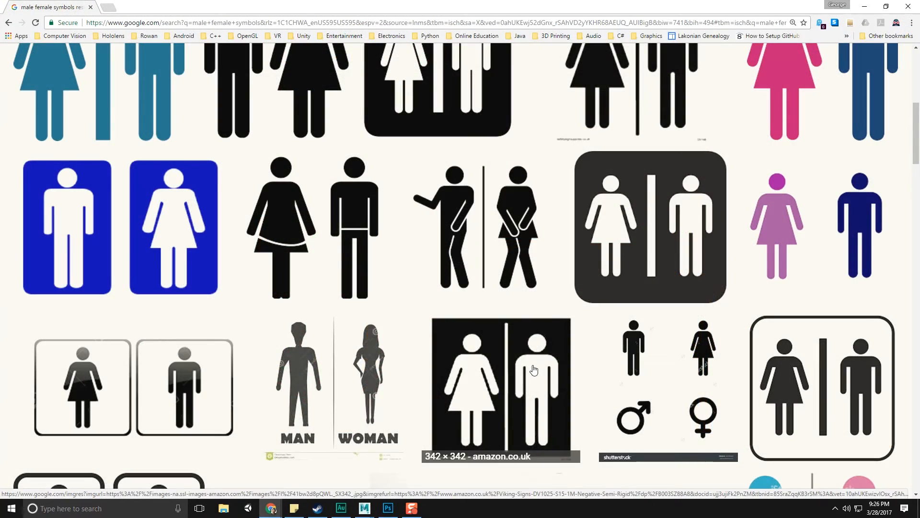
# - Restrict the "male female symbols restroom" image results to the Large size
pyautogui.scroll(7, 477, 143)
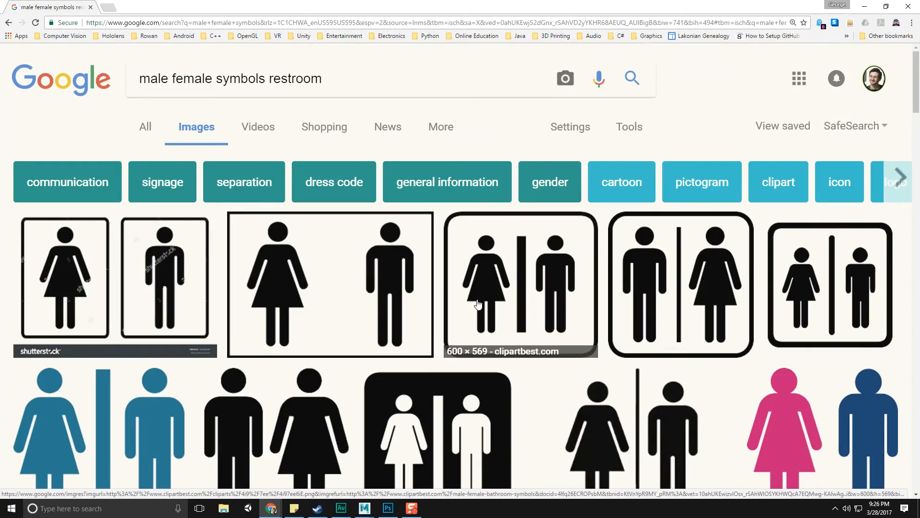
pyautogui.click(588, 138)
pyautogui.click(625, 129)
pyautogui.click(161, 158)
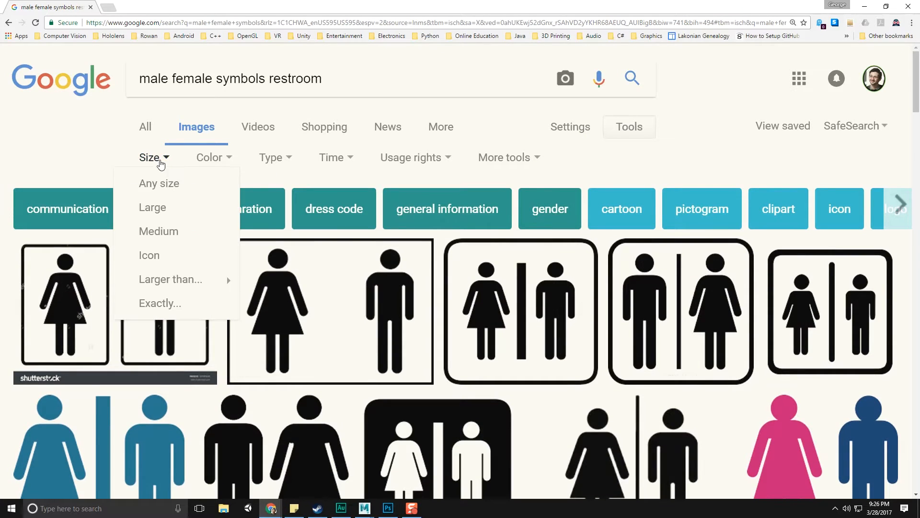
pyautogui.click(151, 207)
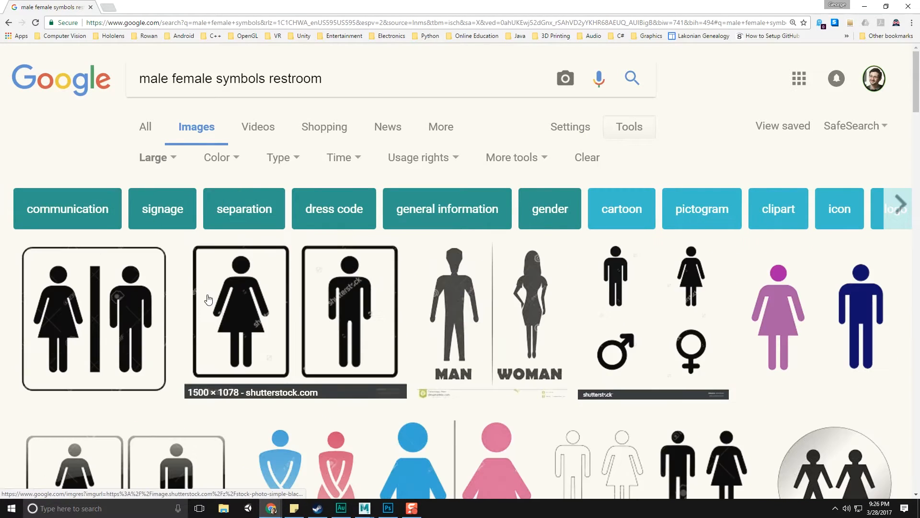
# - Find the 2500 × 2500 ClipArtBest male and female restroom symbol, open it at full size and copy the image
pyautogui.scroll(-3, 509, 304)
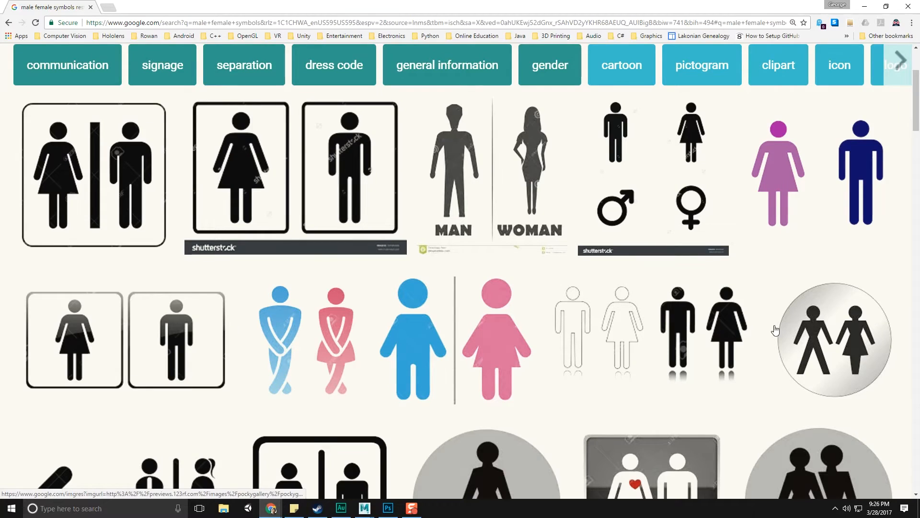
pyautogui.scroll(-8, 775, 330)
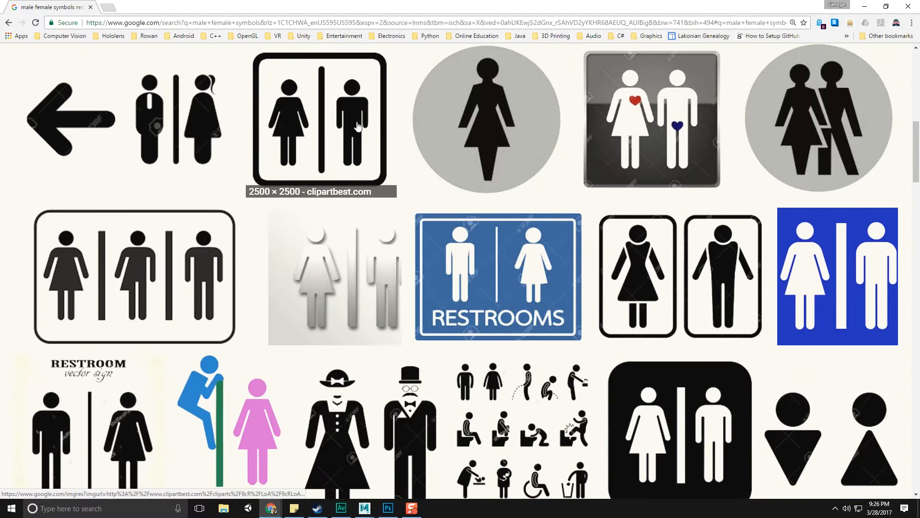
pyautogui.click(328, 144)
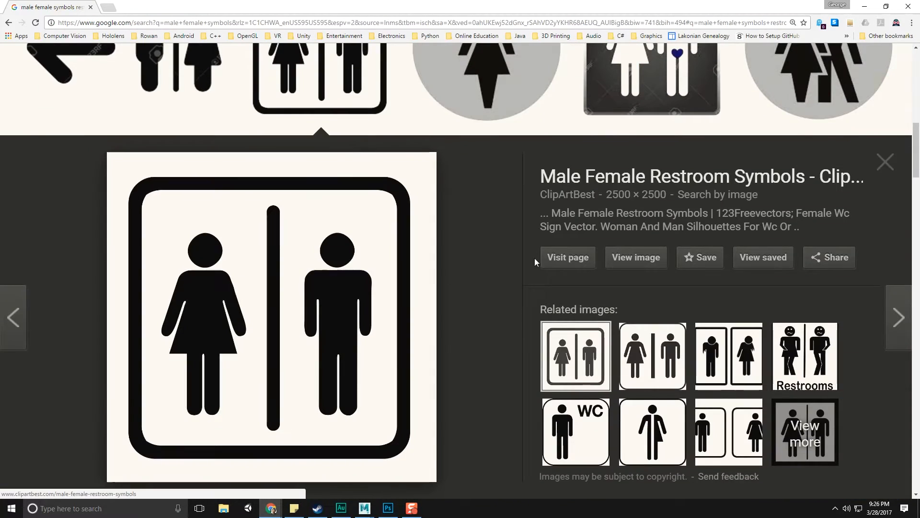
pyautogui.click(637, 257)
pyautogui.click(474, 215)
pyautogui.rightClick(475, 214)
pyautogui.click(477, 221)
# - Switch to Photoshop, create a 2500 × 2500 pixel grayscale document with a white background, and paste the copied restroom symbol
pyautogui.click(388, 507)
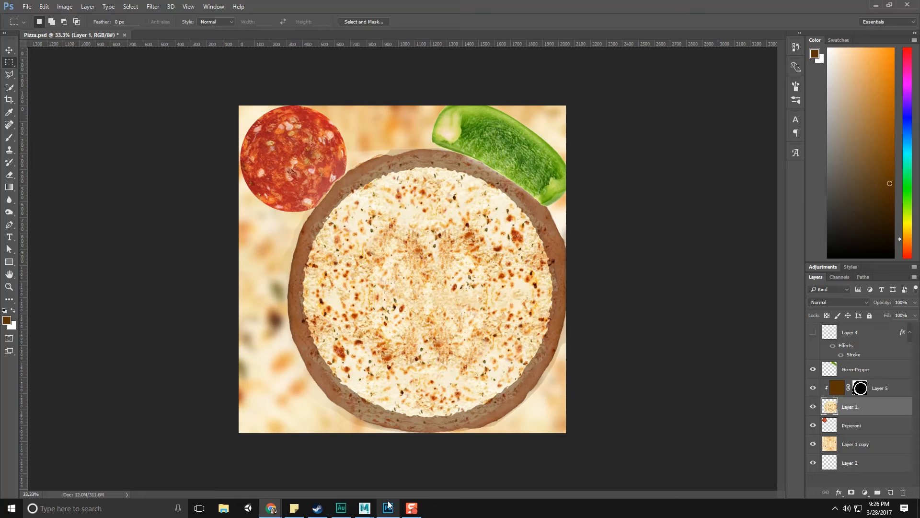
pyautogui.hotkey('ctrl', 'n')
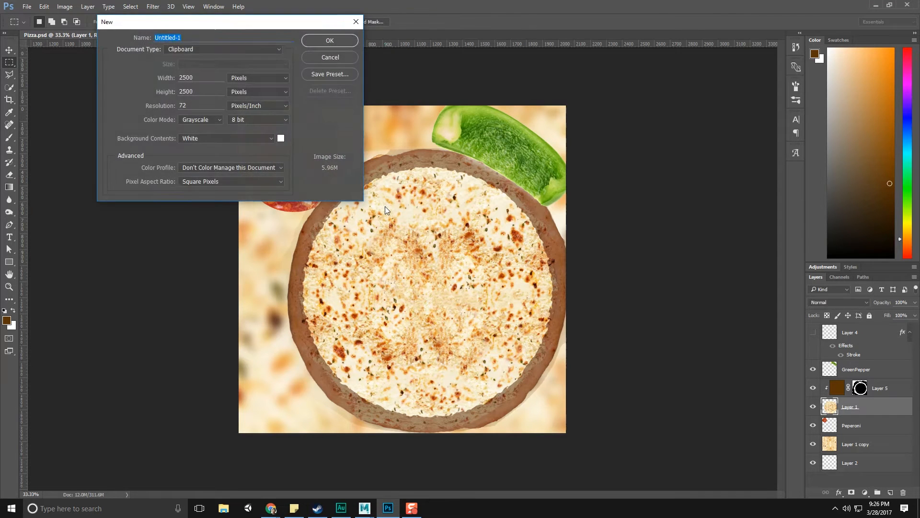
pyautogui.press('Return')
pyautogui.hotkey('ctrl', 'v')
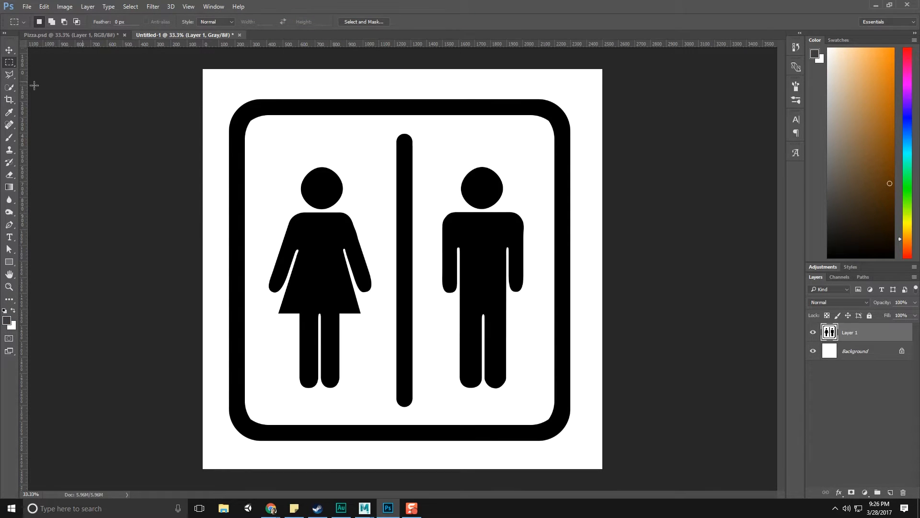
# - Delete the vertical divider bar between the female and male figures, clear the selection and show the grid
pyautogui.moveTo(383, 125); pyautogui.dragTo(420, 420)
pyautogui.press('Delete')
pyautogui.hotkey('ctrl', 'd')
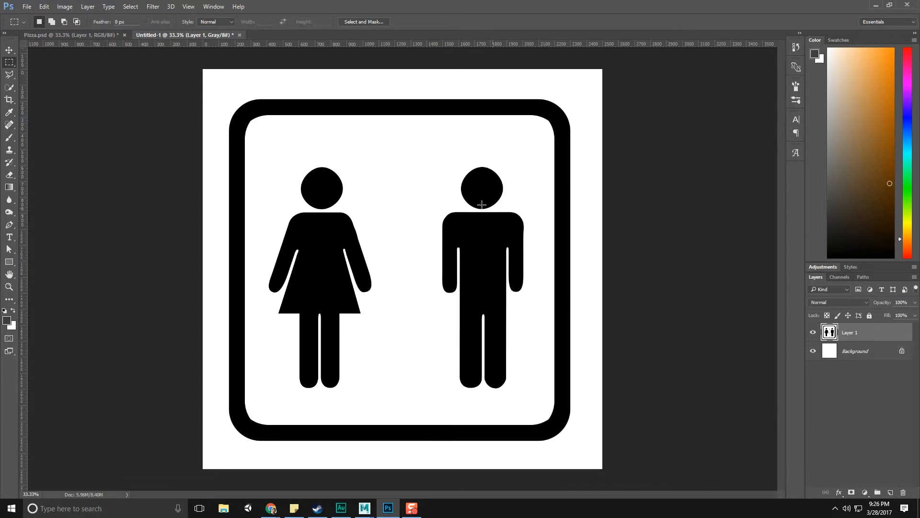
pyautogui.hotkey('ctrl', "'")
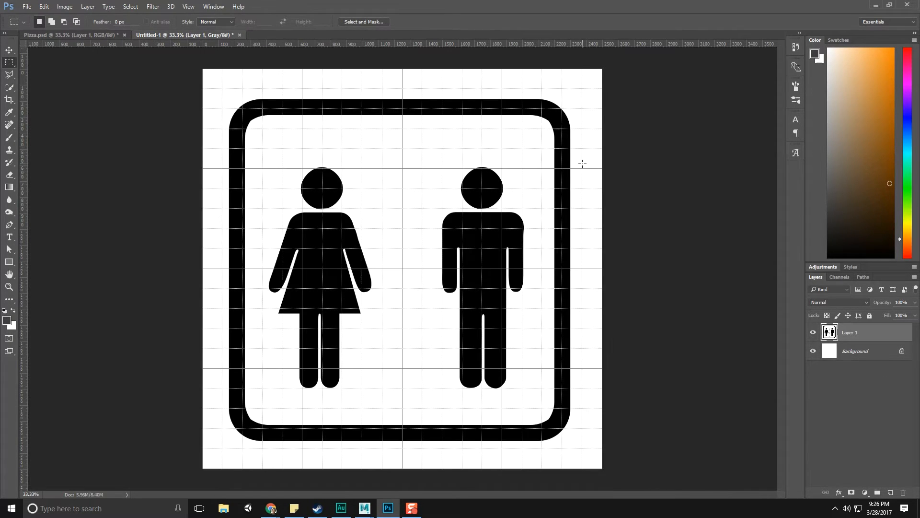
pyautogui.moveTo(259, 149); pyautogui.dragTo(391, 405)
pyautogui.click(9, 50)
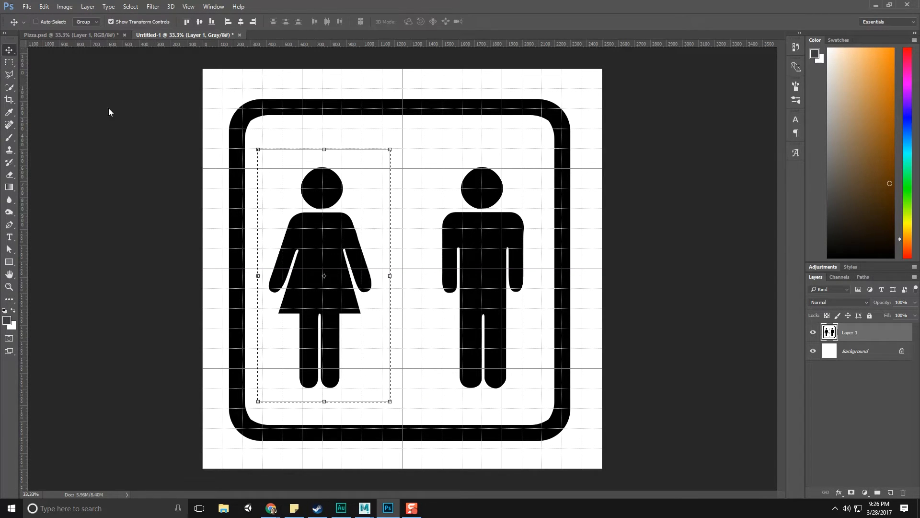
pyautogui.moveTo(349, 246); pyautogui.dragTo(430, 246)
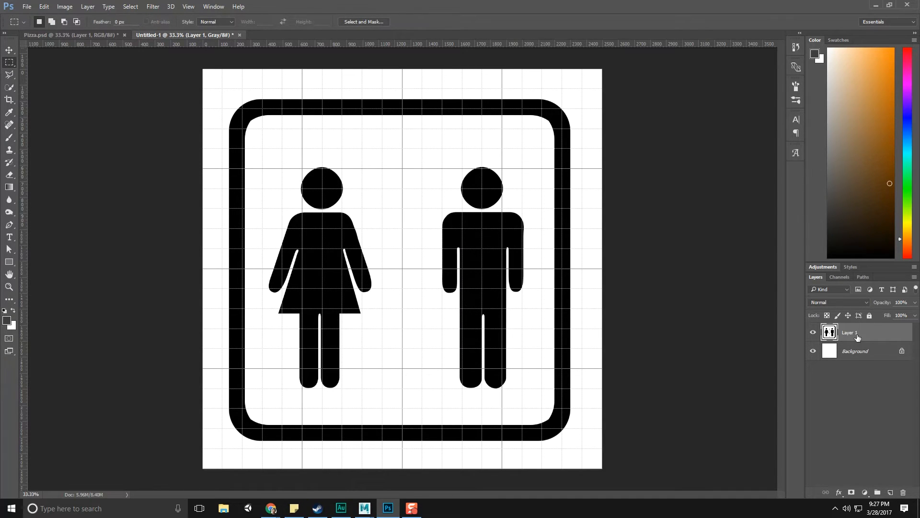
# - Copy the female figure and the male figure from Layer 1 onto two separate new layers
pyautogui.moveTo(254, 149); pyautogui.dragTo(391, 409)
pyautogui.hotkey('ctrl', 'j')
pyautogui.click(853, 352)
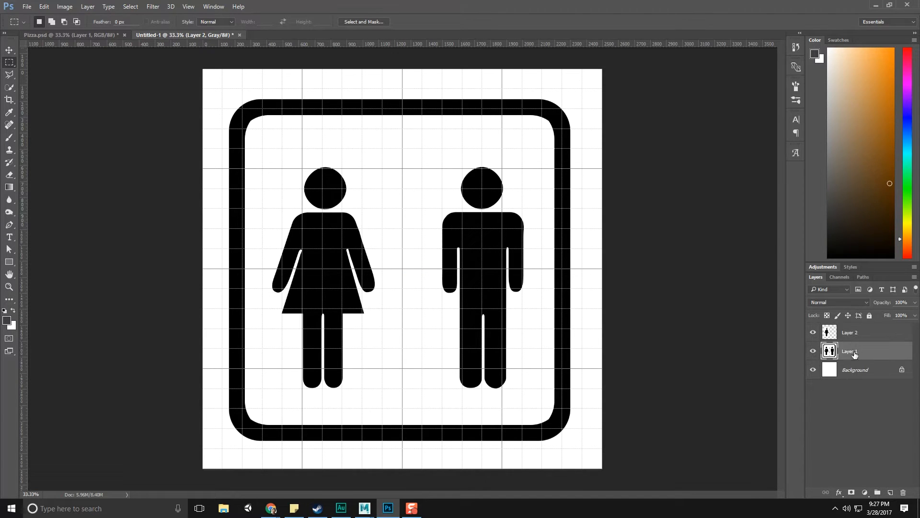
pyautogui.moveTo(422, 144); pyautogui.dragTo(538, 395)
pyautogui.hotkey('ctrl', 'j')
pyautogui.press('v')
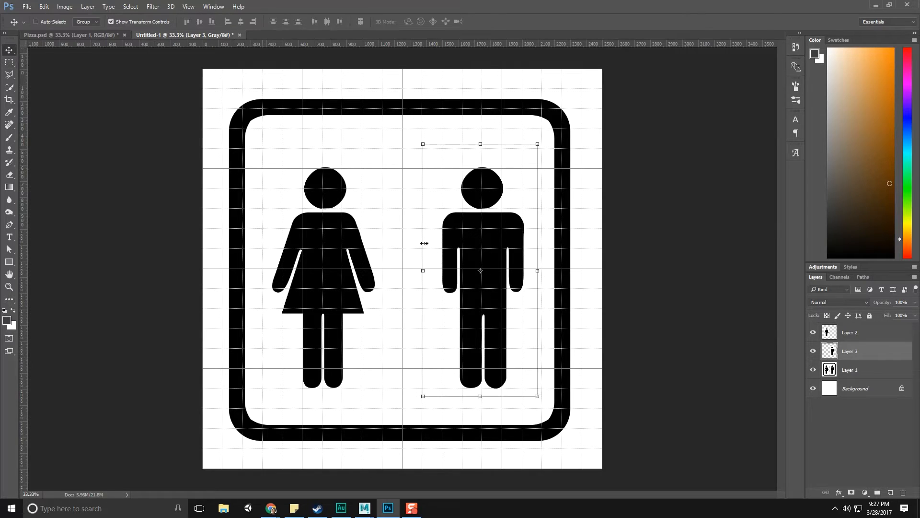
# - Delete both figures inside the rounded border from Layer 1, keeping Layer 1 visible
pyautogui.click(813, 370)
pyautogui.click(827, 366)
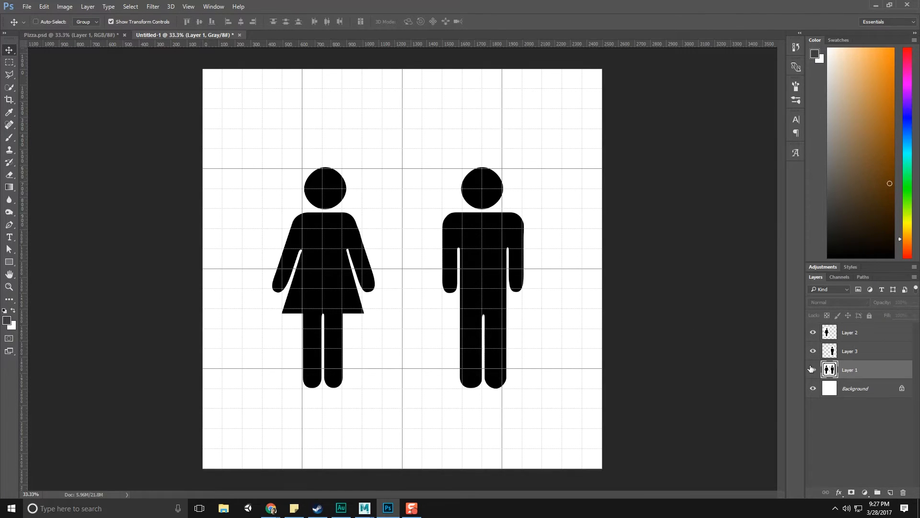
pyautogui.click(813, 369)
pyautogui.press('m')
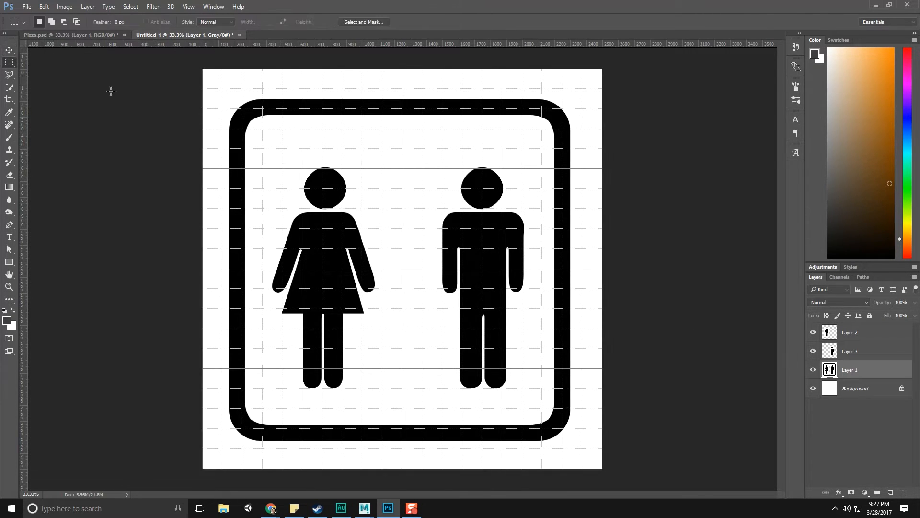
pyautogui.moveTo(259, 129); pyautogui.dragTo(543, 408)
# - Move the female figure on Layer 2 so that it is centred on the vertical middle grid line
pyautogui.click(850, 332)
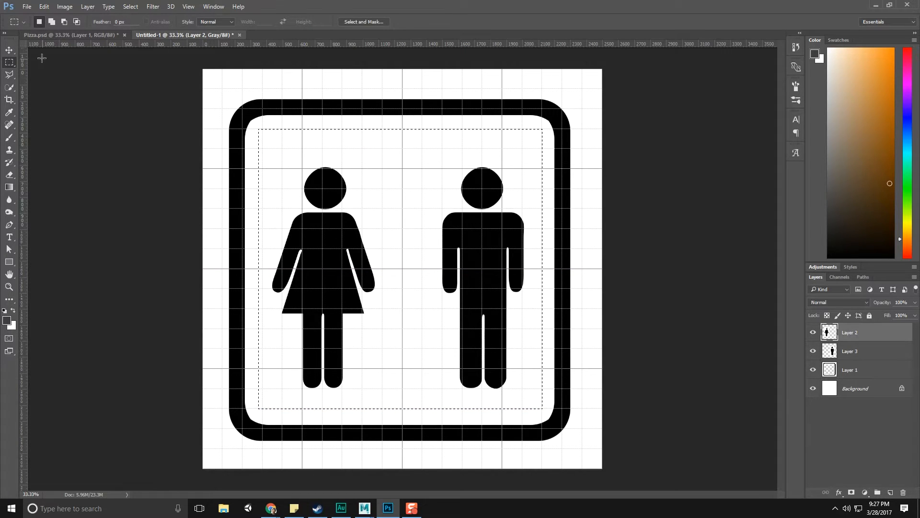
pyautogui.click(10, 50)
pyautogui.moveTo(360, 239); pyautogui.dragTo(441, 240)
pyautogui.hotkey('shift', 'Left')
pyautogui.hotkey('shift', 'Left')
pyautogui.hotkey('shift', 'Left')
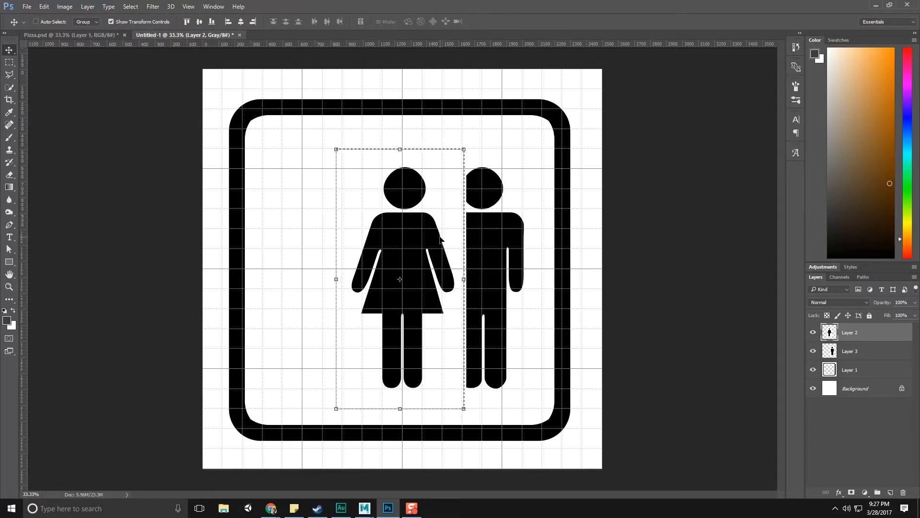
pyautogui.press('Right')
pyautogui.press('Right')
pyautogui.press('Right')
pyautogui.press('Right')
pyautogui.press('Right')
pyautogui.press('Right')
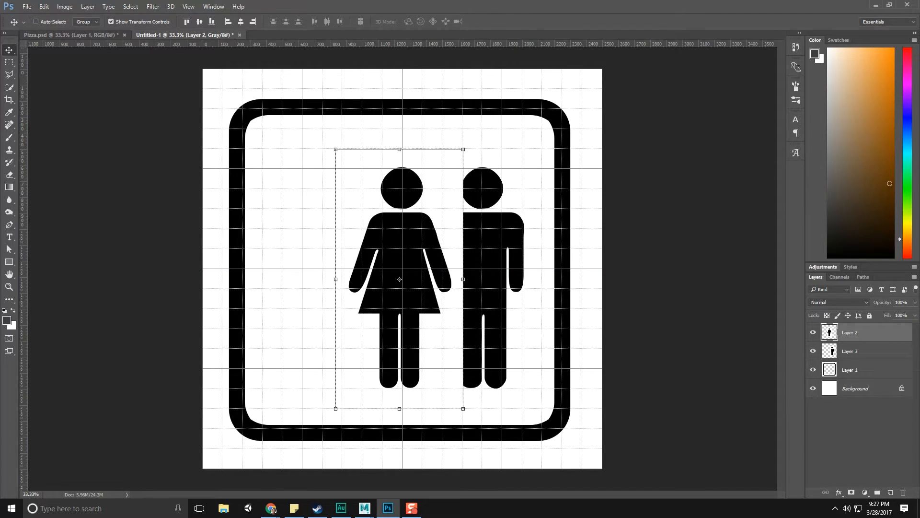
# - Hide Layer 2, clear the selection and centre the male figure on Layer 3 over the vertical middle grid line
pyautogui.click(8, 62)
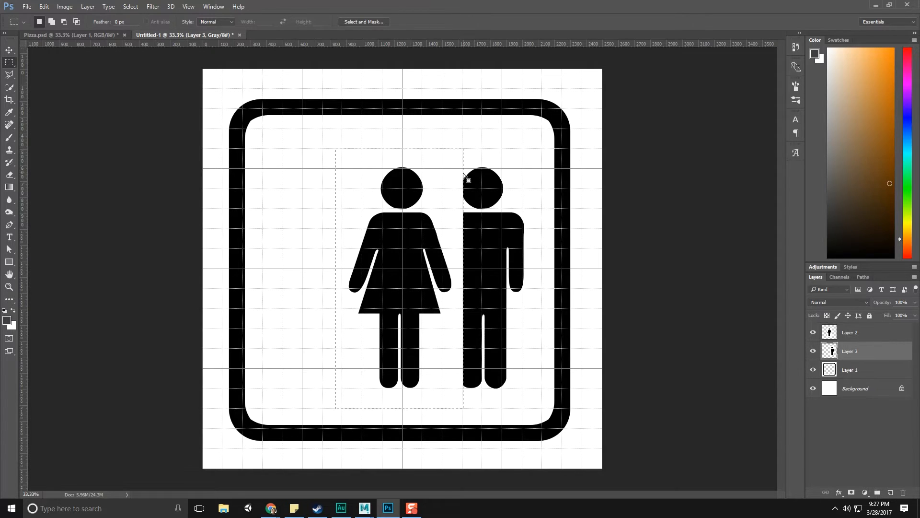
pyautogui.click(812, 332)
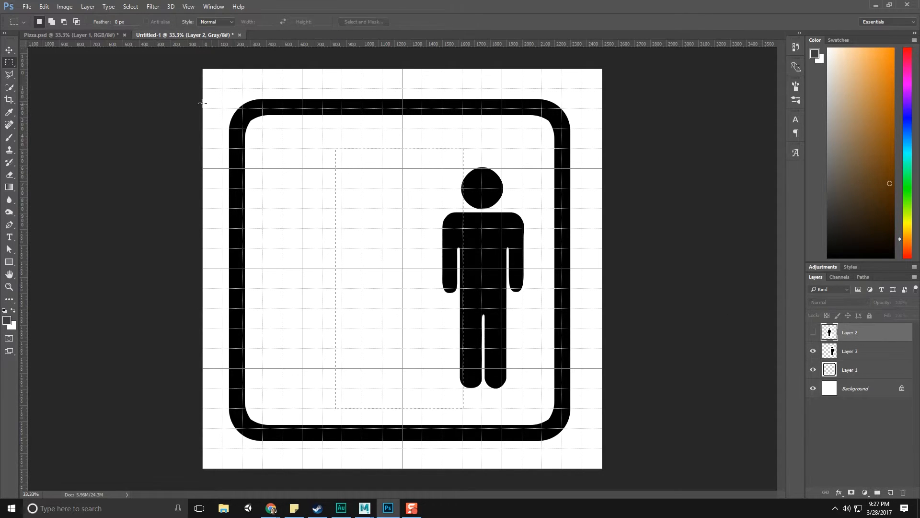
pyautogui.click(9, 49)
pyautogui.hotkey('ctrl', 'd')
pyautogui.click(852, 358)
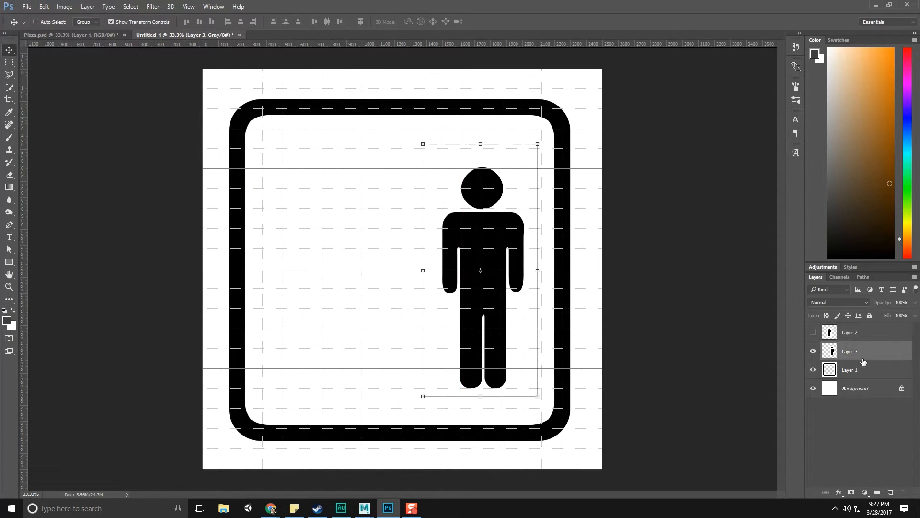
pyautogui.moveTo(487, 245); pyautogui.dragTo(407, 245)
pyautogui.press('Left')
pyautogui.press('Left')
pyautogui.press('Right')
pyautogui.press('Right')
pyautogui.press('m')
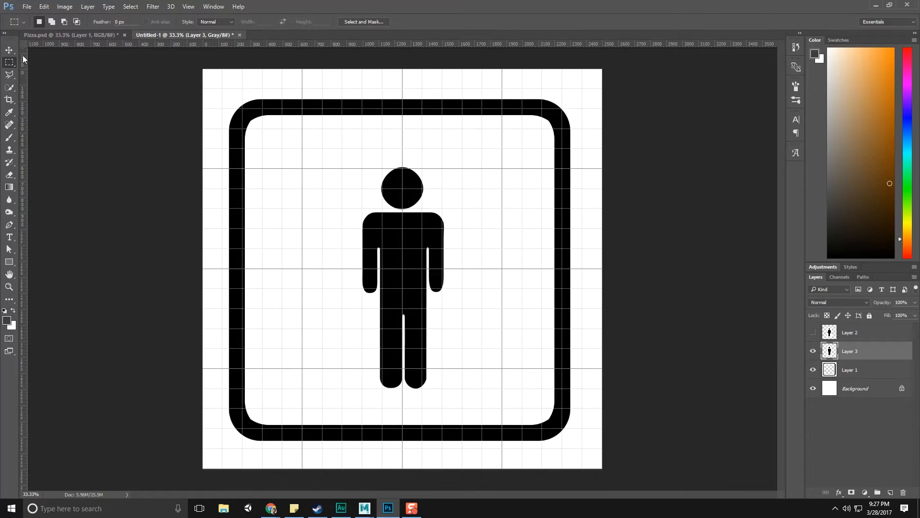
pyautogui.click(9, 50)
pyautogui.press('Left')
pyautogui.press('Left')
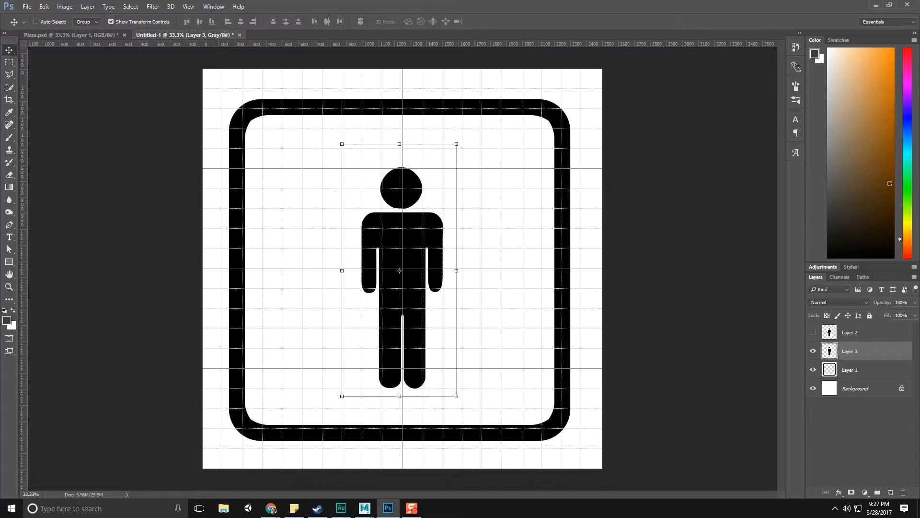
# - Deselect the layers and toggle Layer 2 to compare the two figures, leaving it visible
pyautogui.press('m')
pyautogui.keyDown('ctrl'); pyautogui.click(850, 357); pyautogui.keyUp('ctrl')
pyautogui.click(813, 333)
pyautogui.click(813, 336)
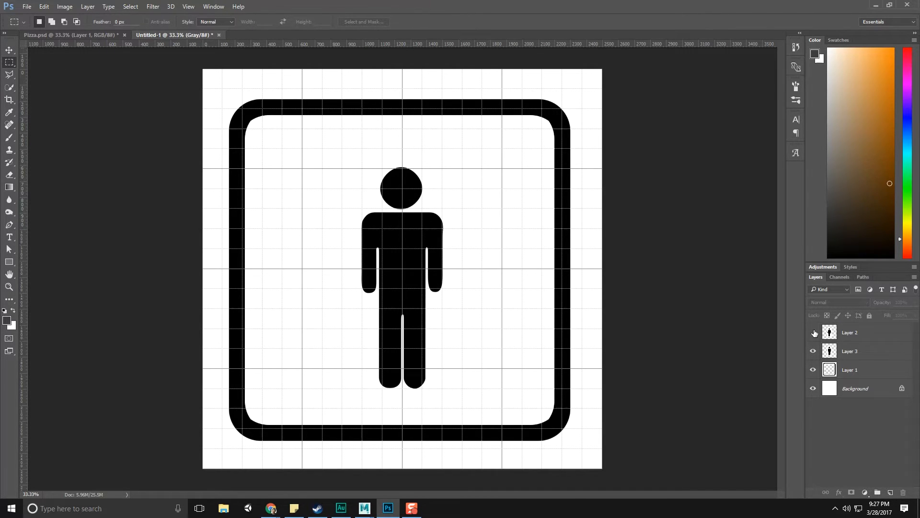
pyautogui.click(813, 333)
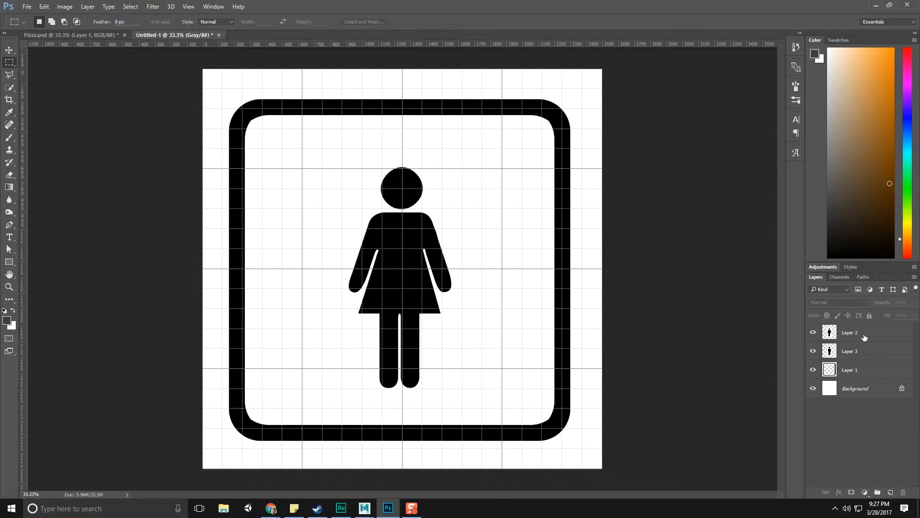
# - Switch to the browser and examine the restroom sign in the bathroom reference image
pyautogui.hotkey('alt', 'Tab')
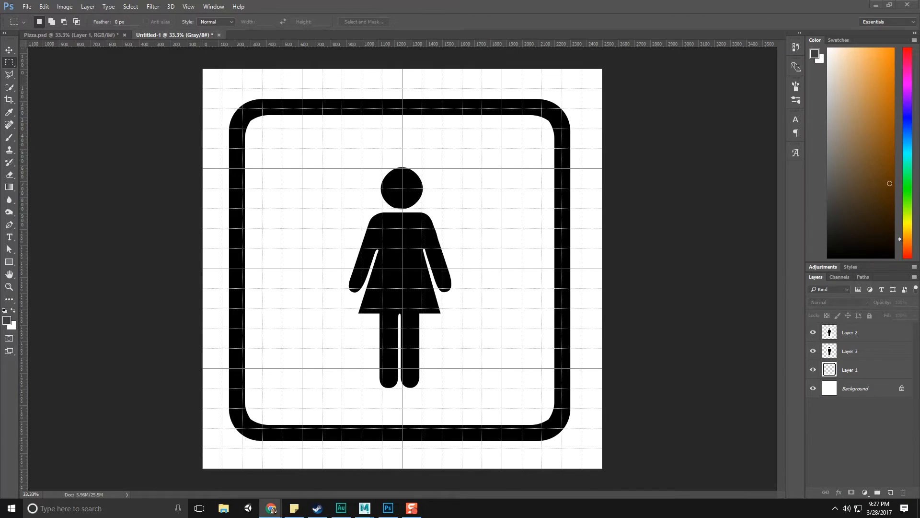
pyautogui.moveTo(919, 54); pyautogui.dragTo(557, 51)
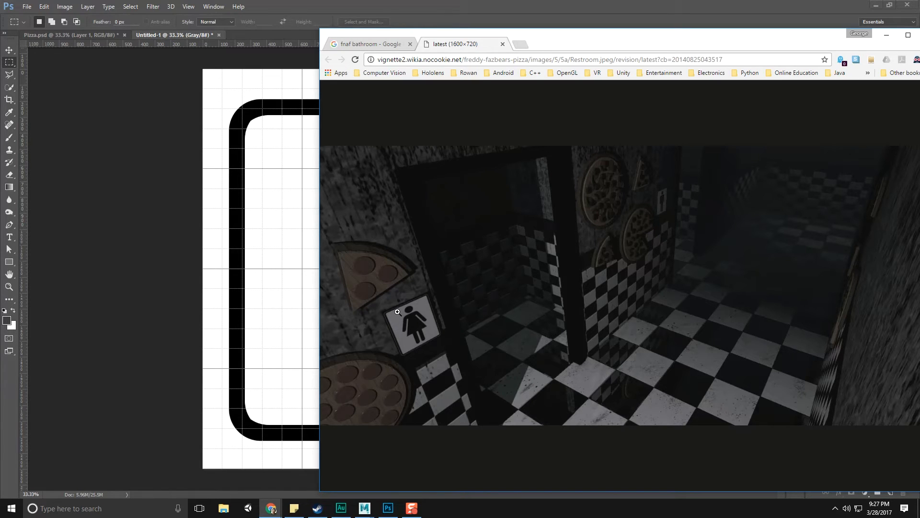
pyautogui.moveTo(544, 39); pyautogui.dragTo(919, 53)
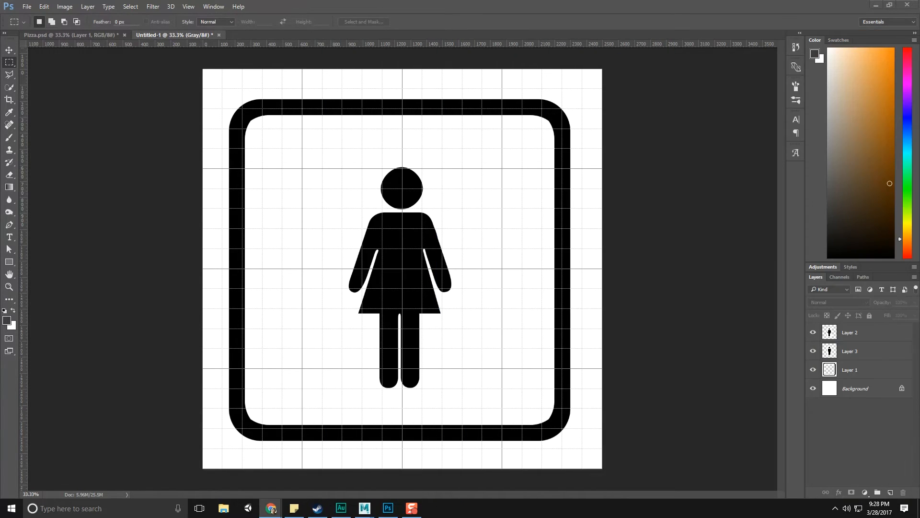
# - Try to enlarge the male figure on Layer 3 about its centre and discard the transformation
pyautogui.click(854, 350)
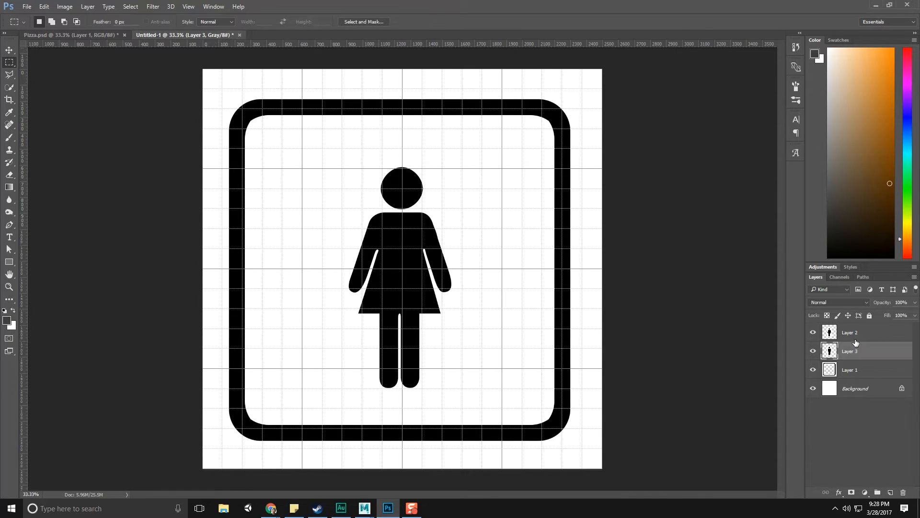
pyautogui.click(854, 336)
pyautogui.click(855, 350)
pyautogui.click(9, 50)
pyautogui.keyDown('alt'); pyautogui.moveTo(456, 144); pyautogui.dragTo(473, 125); pyautogui.keyUp('alt')
pyautogui.hotkey('ctrl', 'z')
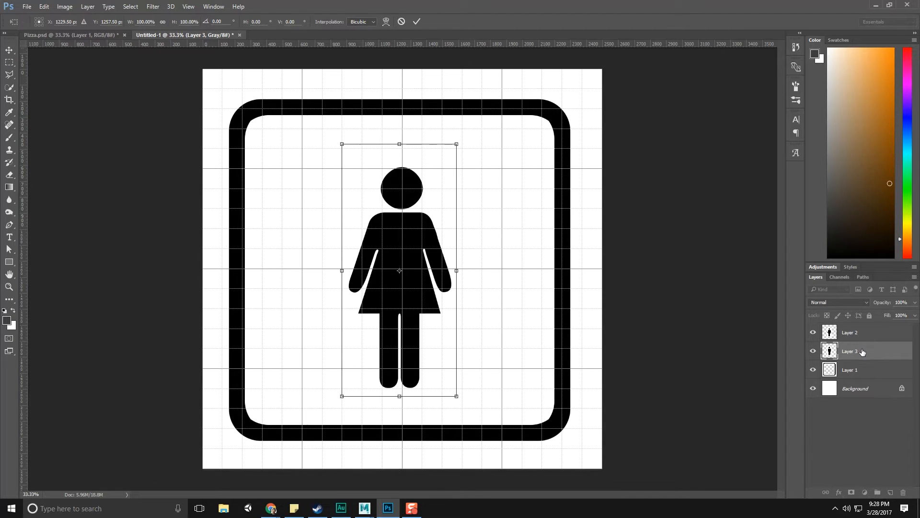
pyautogui.click(9, 50)
pyautogui.click(511, 192)
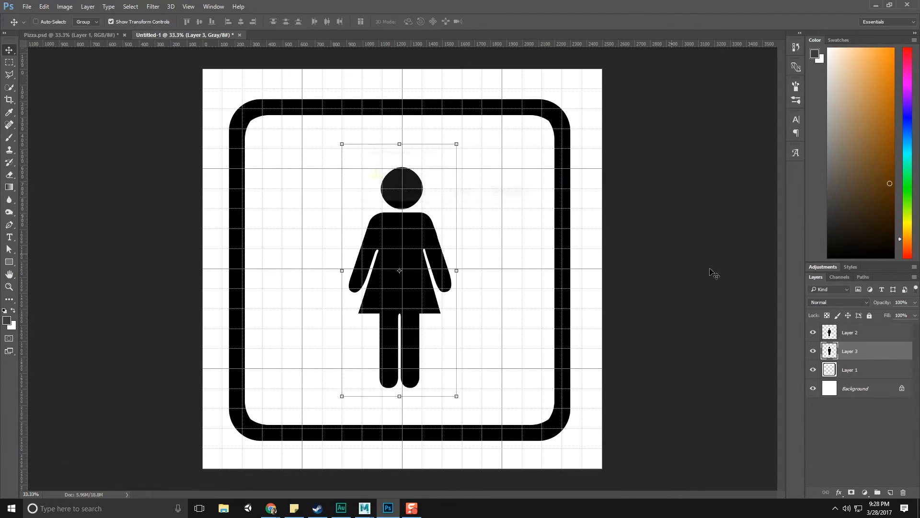
# - Try to enlarge Layers 2 and 3 together about their common centre, undoing each scaling attempt
pyautogui.keyDown('shift'); pyautogui.click(887, 334); pyautogui.keyUp('shift')
pyautogui.hotkey('ctrl', 't')
pyautogui.keyDown('alt'); pyautogui.moveTo(469, 143); pyautogui.dragTo(511, 124); pyautogui.keyUp('alt')
pyautogui.hotkey('ctrl', 'z')
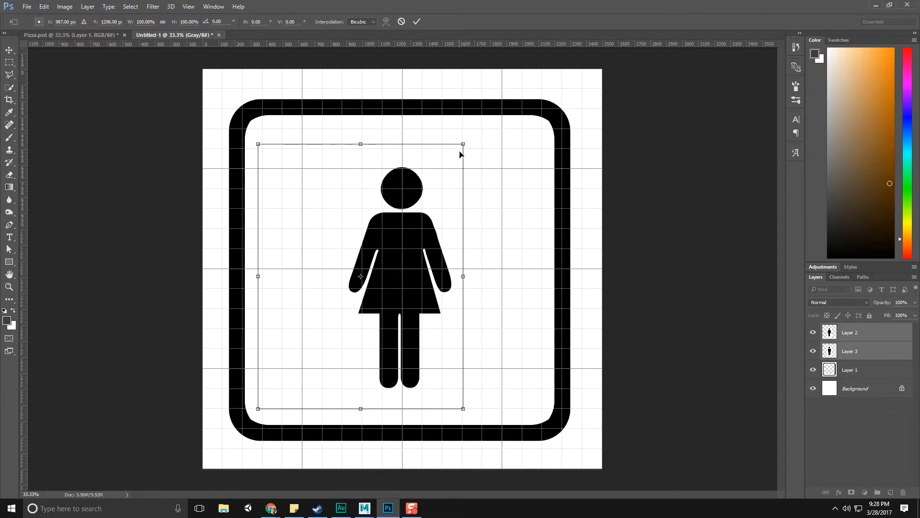
pyautogui.keyDown('alt'); pyautogui.moveTo(468, 142); pyautogui.dragTo(518, 127); pyautogui.keyUp('alt')
pyautogui.hotkey('ctrl', 'z')
pyautogui.keyDown('alt'); pyautogui.moveTo(462, 144); pyautogui.dragTo(511, 130); pyautogui.keyUp('alt')
pyautogui.hotkey('ctrl', 'z')
pyautogui.click(9, 62)
pyautogui.click(408, 188)
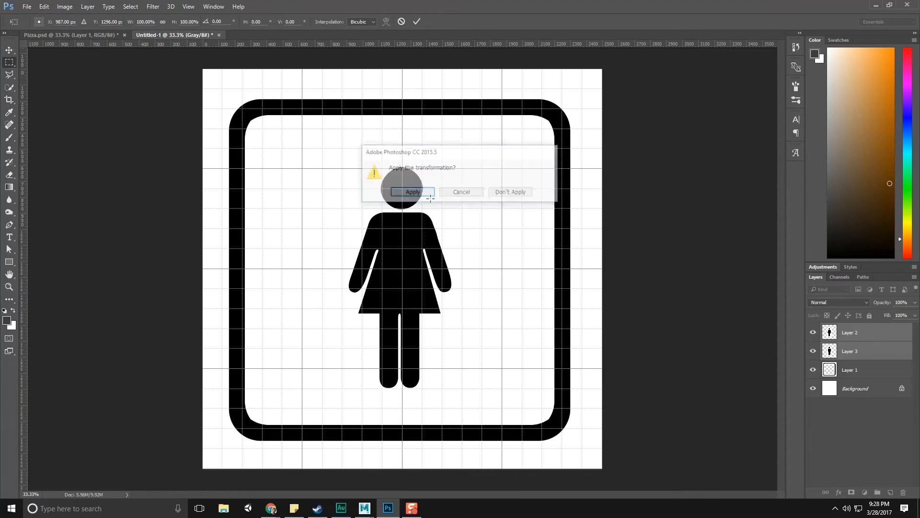
# - Hide Background and Layer 1, and mask out Layer 2's white area with a Color Range selection at fuzziness 200 and an inverted layer mask
pyautogui.click(813, 388)
pyautogui.click(812, 370)
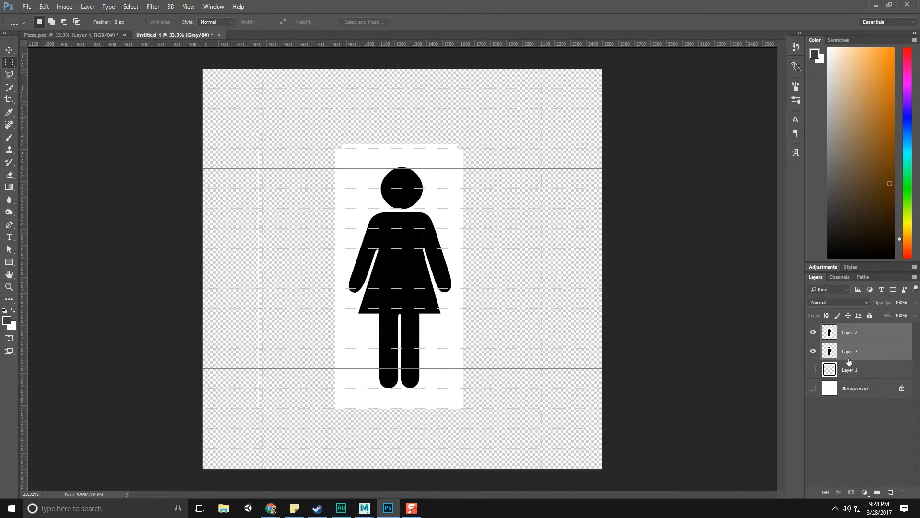
pyautogui.keyDown('ctrl'); pyautogui.click(854, 352); pyautogui.keyUp('ctrl')
pyautogui.click(153, 7)
pyautogui.moveTo(131, 7)
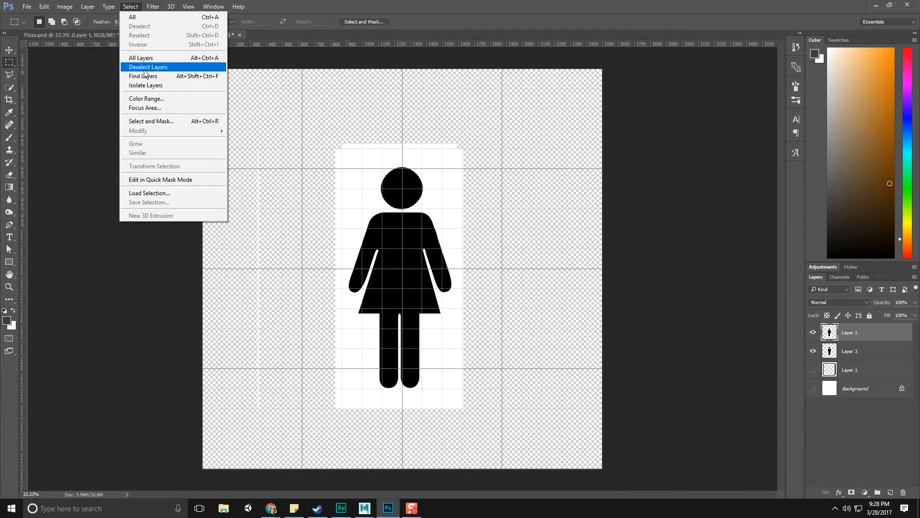
pyautogui.click(145, 98)
pyautogui.moveTo(182, 184); pyautogui.dragTo(290, 194)
pyautogui.click(292, 151)
pyautogui.click(851, 492)
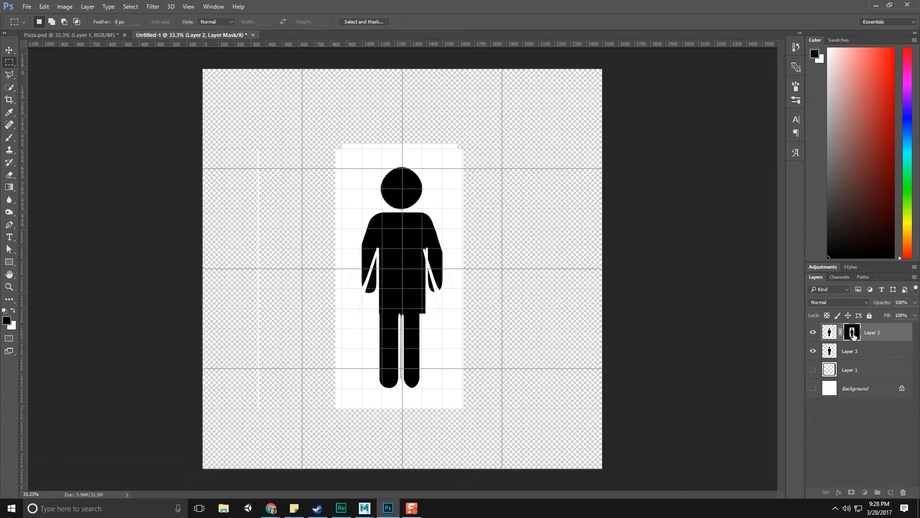
pyautogui.hotkey('ctrl', 'i')
# - Hide Layer 2 and mask out Layer 3's white area with a Color Range selection at fuzziness 200 and an inverted layer mask
pyautogui.click(850, 353)
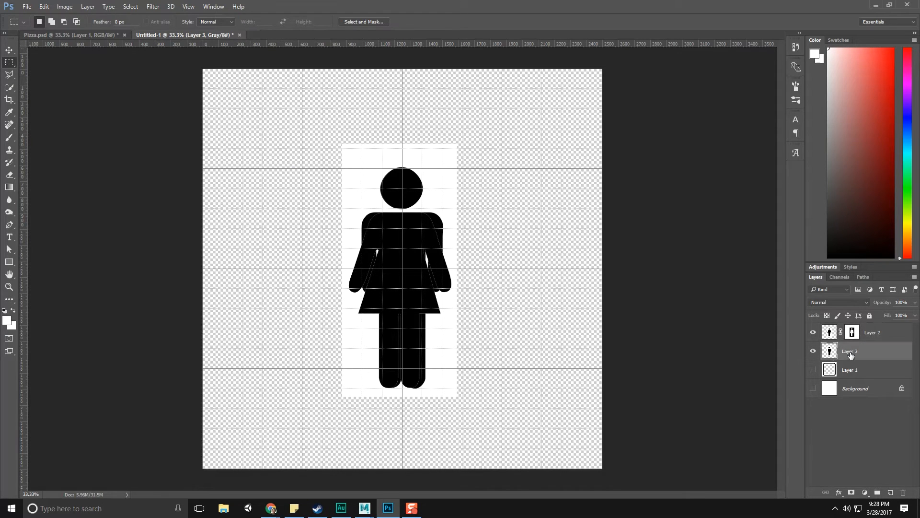
pyautogui.click(815, 332)
pyautogui.click(131, 6)
pyautogui.click(146, 98)
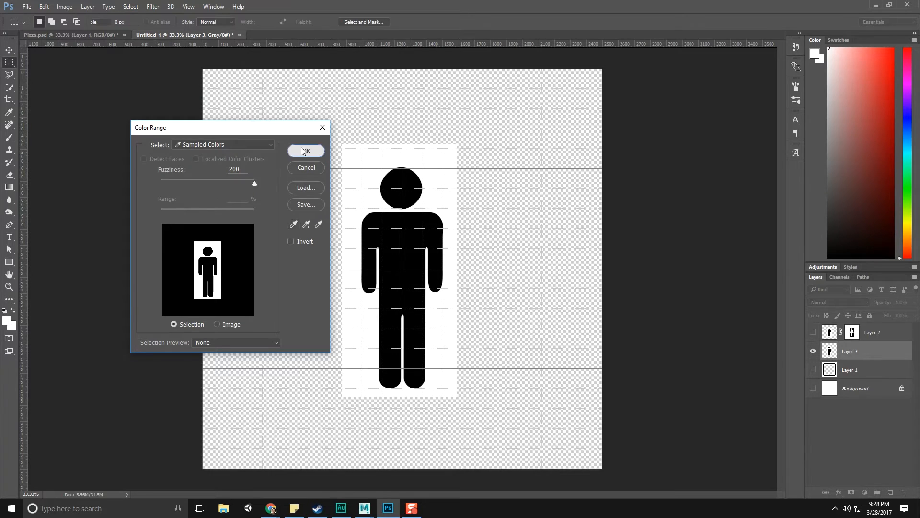
pyautogui.click(305, 151)
pyautogui.click(851, 493)
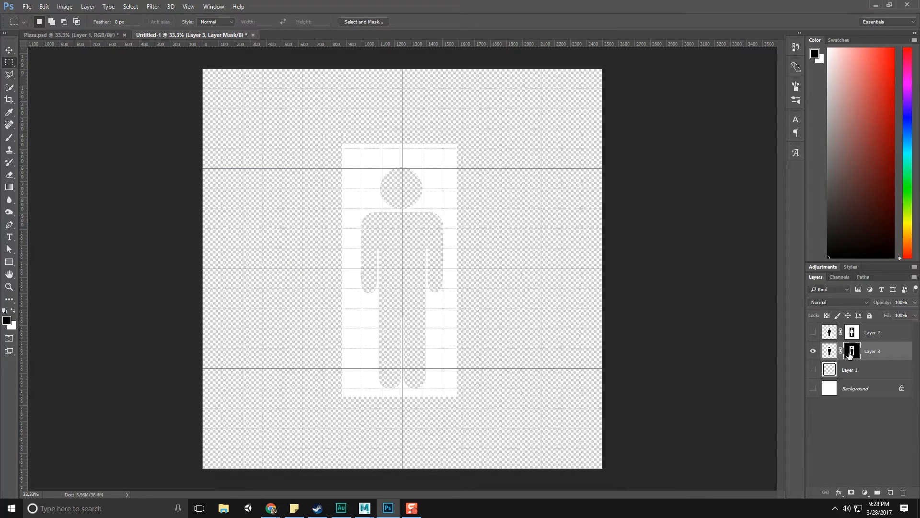
pyautogui.hotkey('ctrl', 'i')
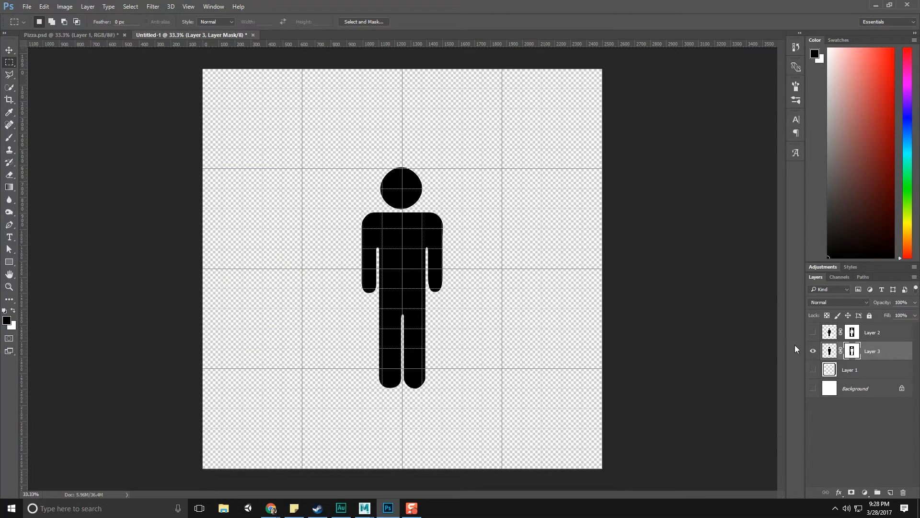
# - Show both masked figure layers together and shift the male figure on Layer 3 slightly to the right
pyautogui.click(815, 335)
pyautogui.click(814, 356)
pyautogui.click(814, 340)
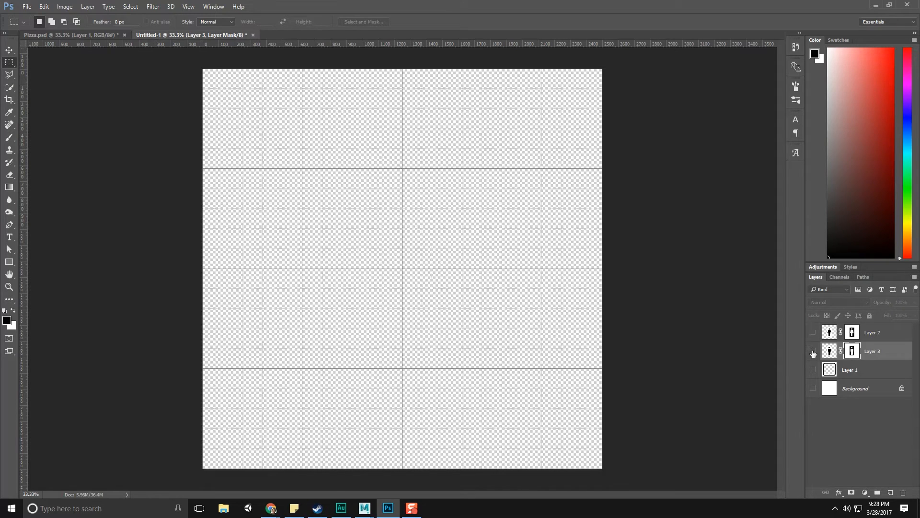
pyautogui.click(813, 352)
pyautogui.click(814, 339)
pyautogui.click(9, 50)
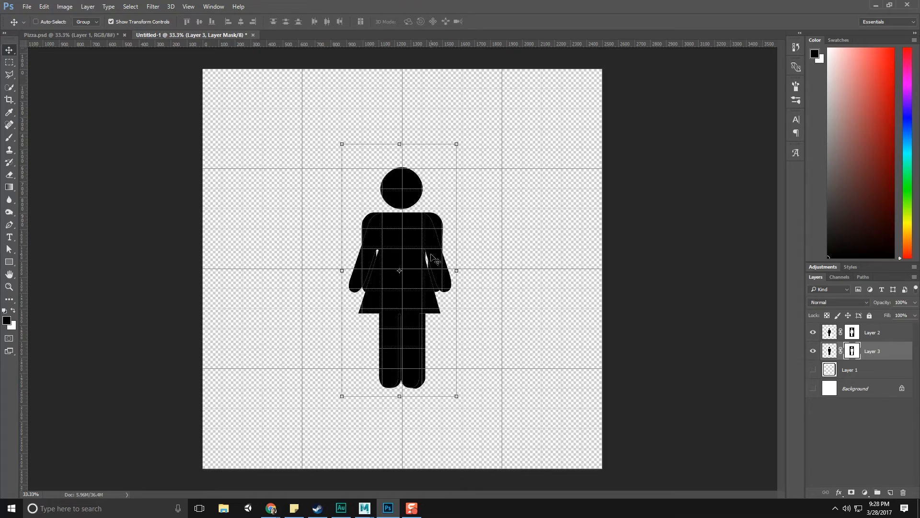
pyautogui.moveTo(456, 248); pyautogui.dragTo(452, 249)
# - Apply the layer masks on Layer 2 and Layer 3 permanently to their figures
pyautogui.click(869, 332)
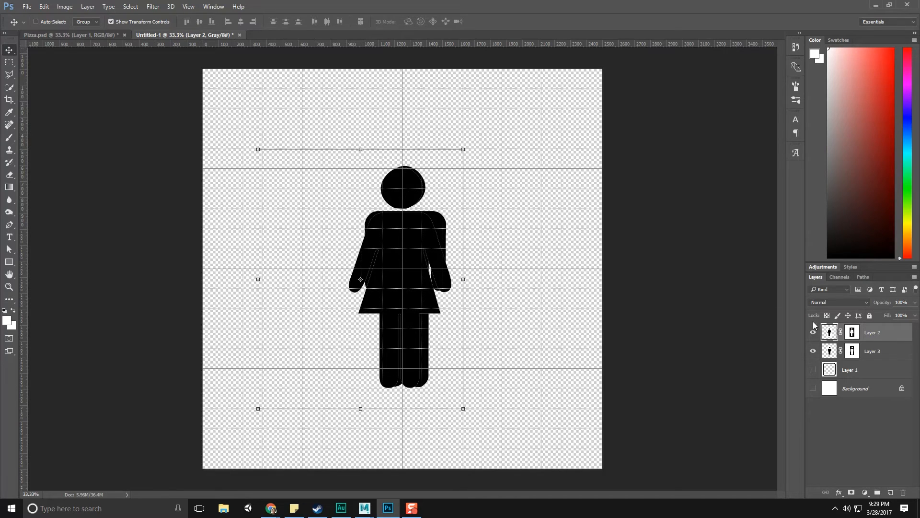
pyautogui.rightClick(894, 331)
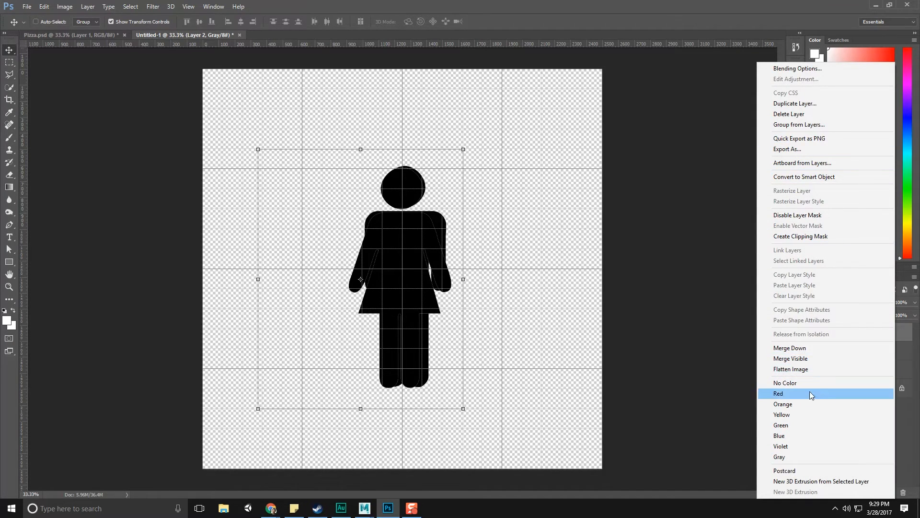
pyautogui.click(913, 369)
pyautogui.rightClick(853, 335)
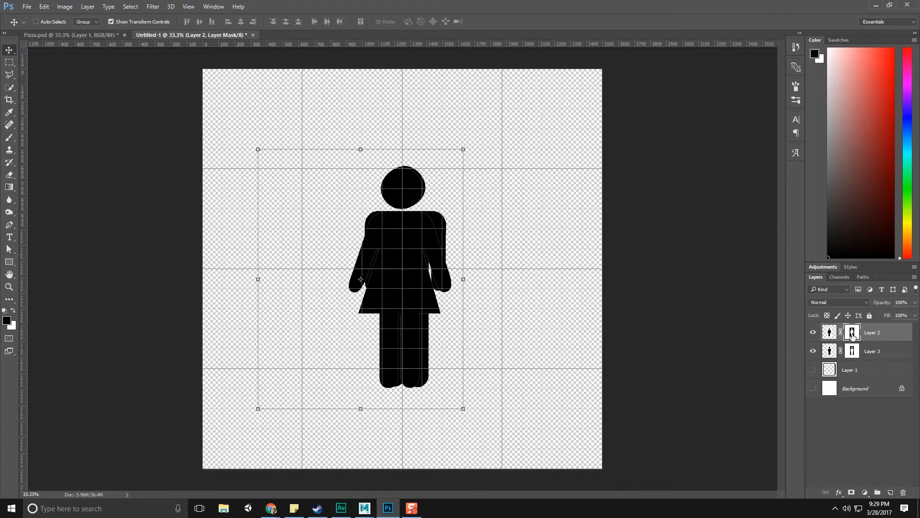
pyautogui.click(834, 366)
pyautogui.click(852, 350)
pyautogui.rightClick(852, 352)
pyautogui.click(851, 381)
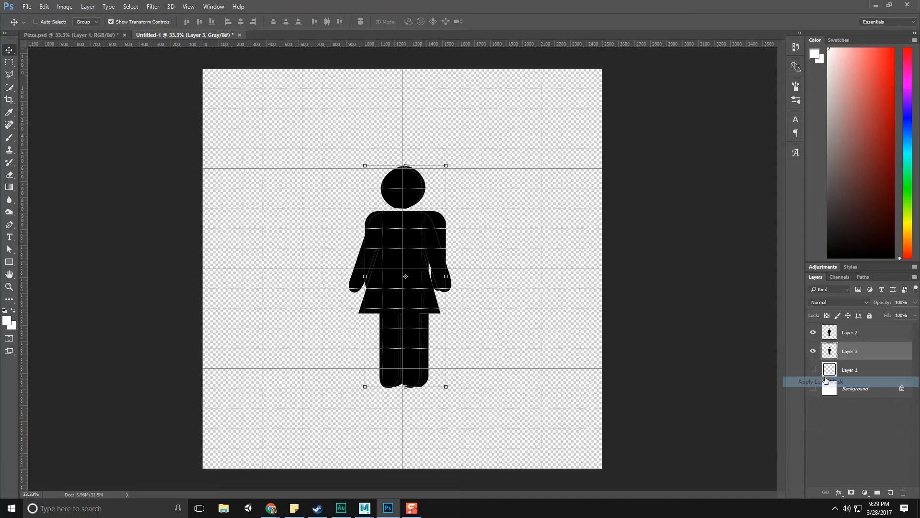
# - Nudge the female figure on Layer 2 and the male figure on Layer 3 into alignment on the canvas's vertical centre line
pyautogui.click(860, 334)
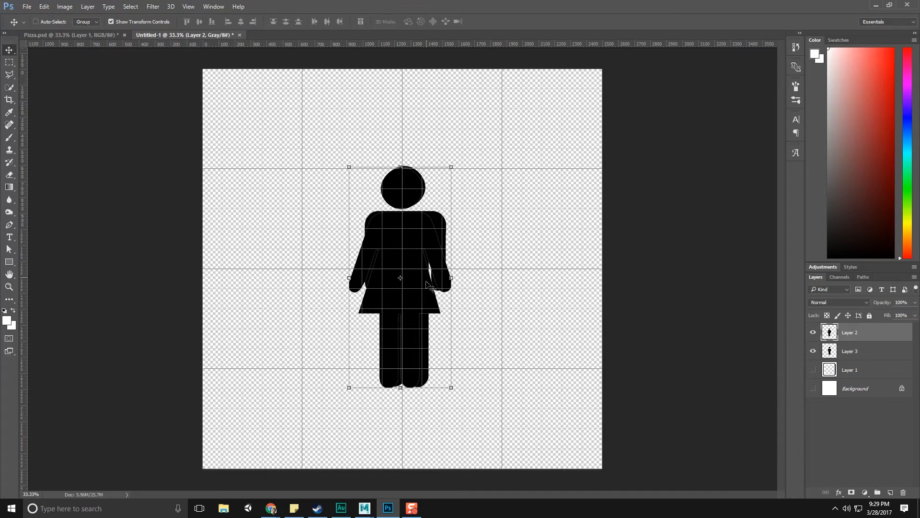
pyautogui.hotkey('shift', 'Left')
pyautogui.hotkey('shift', 'Up')
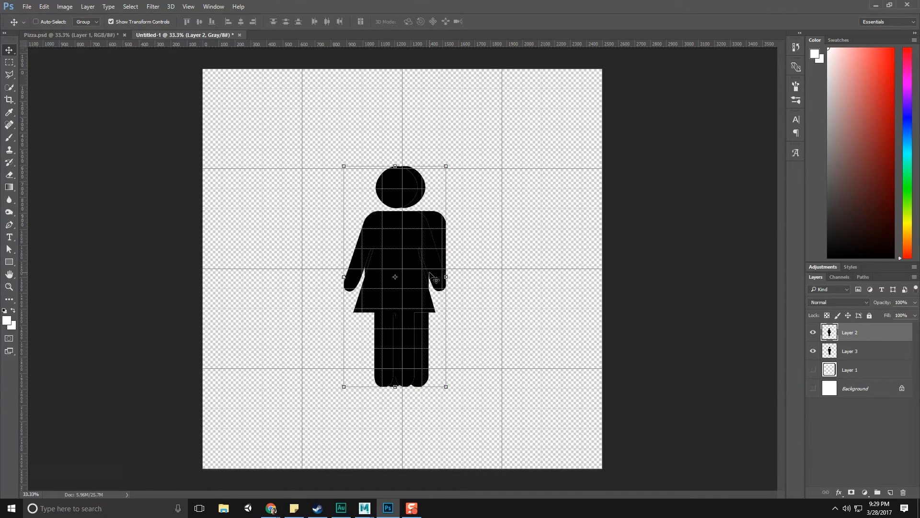
pyautogui.moveTo(434, 277); pyautogui.dragTo(438, 277)
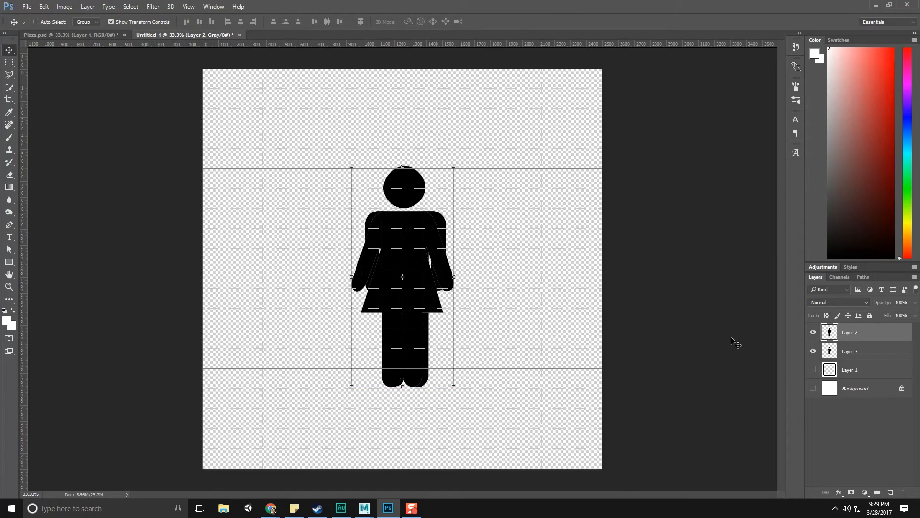
pyautogui.click(858, 353)
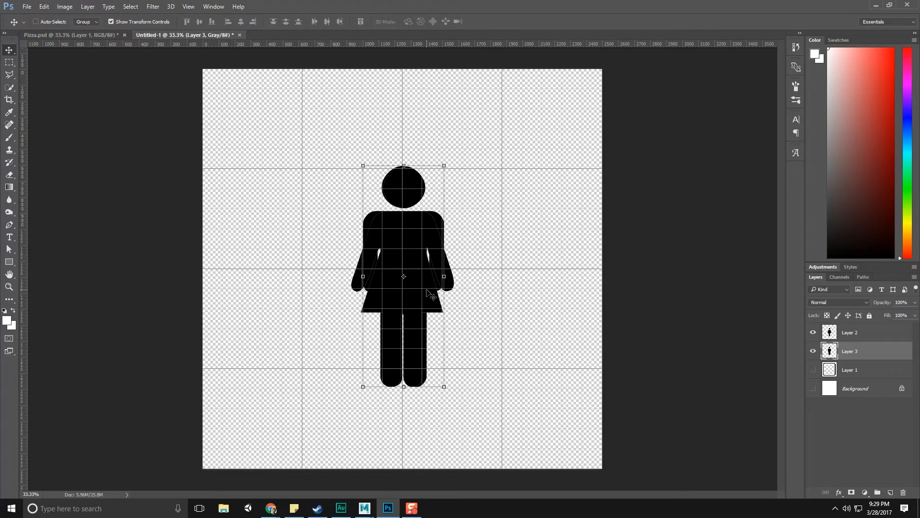
# - Enlarge Layers 2 and 3 together proportionally about their common centre to about 149% and apply the transformation
pyautogui.keyDown('shift'); pyautogui.click(853, 335); pyautogui.keyUp('shift')
pyautogui.keyDown('alt'); pyautogui.keyDown('shift'); pyautogui.moveTo(448, 171); pyautogui.dragTo(513, 127); pyautogui.keyUp('shift'); pyautogui.keyUp('alt')
pyautogui.click(11, 53)
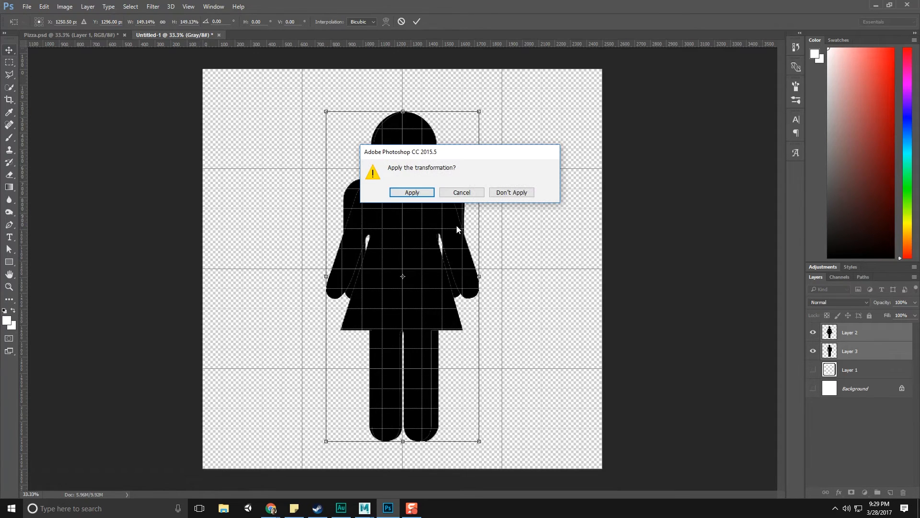
pyautogui.click(399, 194)
# - Hide both figure layers, show Layer 1, and mask it down to its black frame with a Color Range selection at fuzziness 200
pyautogui.click(862, 370)
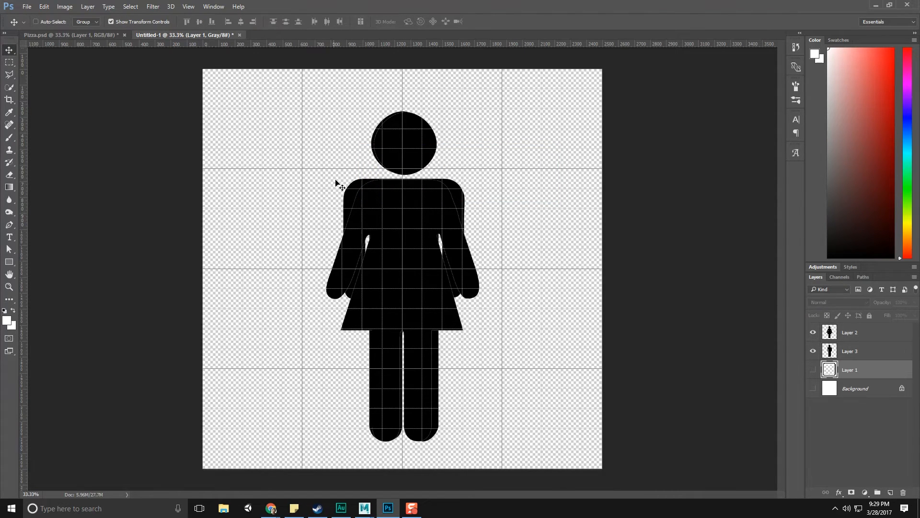
pyautogui.click(812, 332)
pyautogui.click(813, 369)
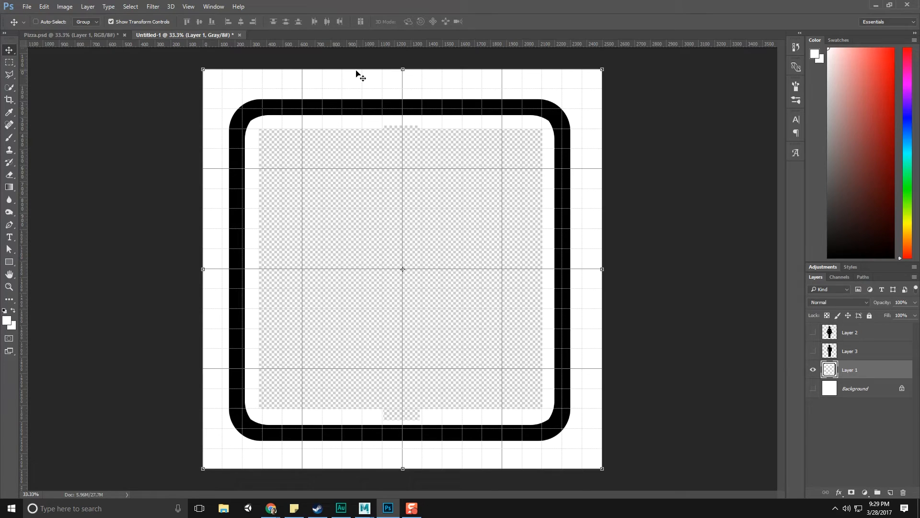
pyautogui.click(130, 6)
pyautogui.click(167, 99)
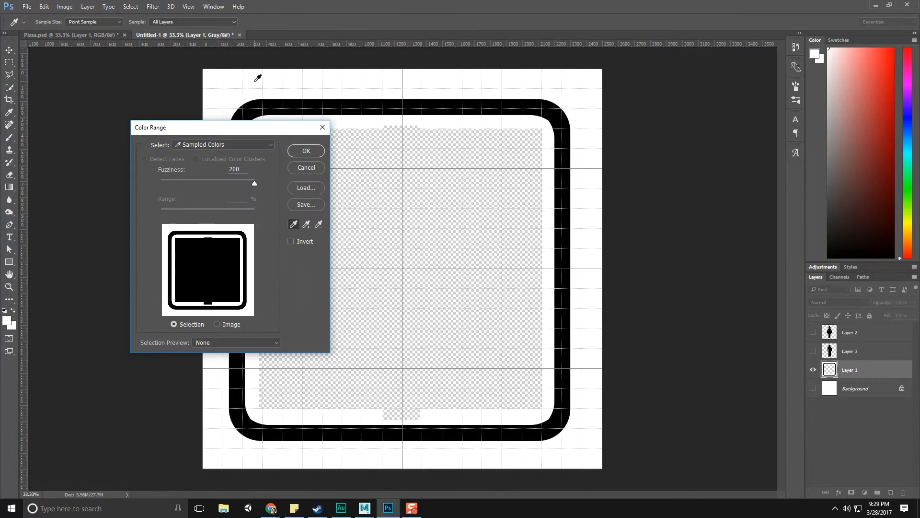
pyautogui.click(254, 104)
pyautogui.click(295, 149)
pyautogui.press('v')
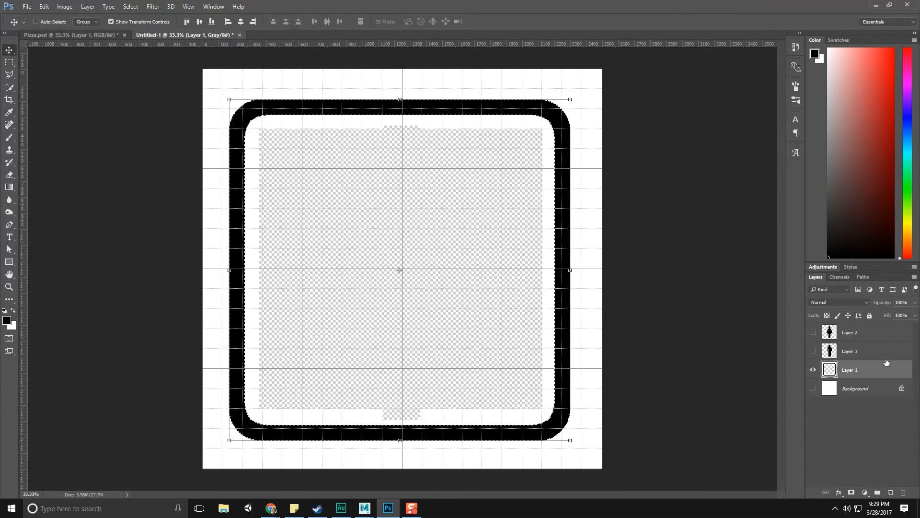
pyautogui.click(851, 492)
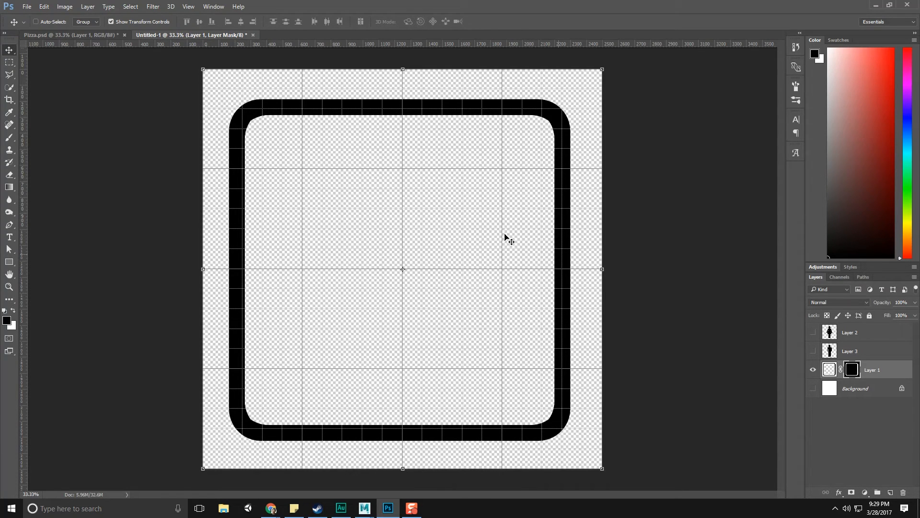
# - Scale the Layer 1 frame proportionally about its centre to 113.80%, nudge it right and slightly up to centre it, and apply the transformation
pyautogui.keyDown('alt'); pyautogui.keyDown('shift'); pyautogui.moveTo(599, 71); pyautogui.dragTo(635, 62); pyautogui.keyUp('shift'); pyautogui.keyUp('alt')
pyautogui.press('Right')
pyautogui.press('Right')
pyautogui.press('Right')
pyautogui.press('Right')
pyautogui.press('Right')
pyautogui.press('Right')
pyautogui.press('Right')
pyautogui.press('Right')
pyautogui.press('Right')
pyautogui.press('Right')
pyautogui.press('Right')
pyautogui.press('Right')
pyautogui.press('Right')
pyautogui.press('Right')
pyautogui.press('Right')
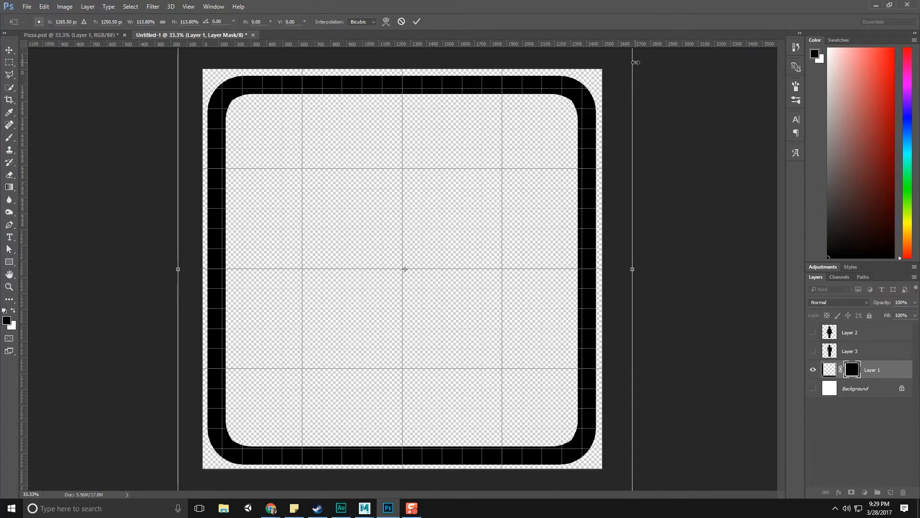
pyautogui.press('Up')
pyautogui.press('Up')
pyautogui.press('Up')
pyautogui.press('Up')
pyautogui.press('Up')
pyautogui.press('Up')
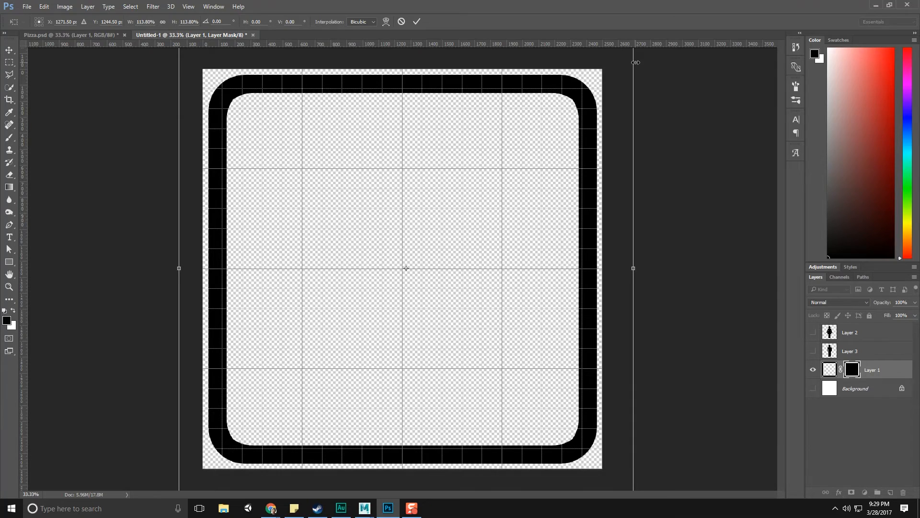
pyautogui.click(9, 49)
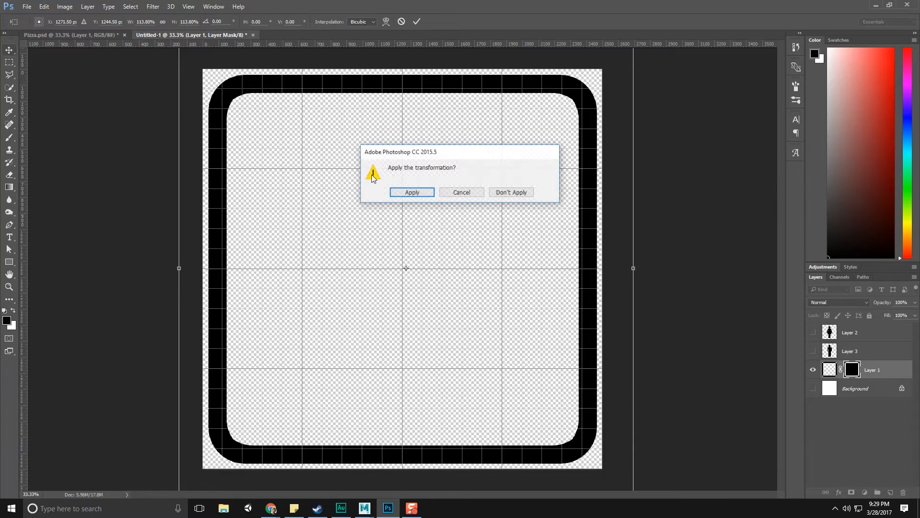
pyautogui.click(407, 191)
# - Add a white 9 px Stroke layer style positioned outside to the Layer 1 frame
pyautogui.doubleClick(888, 366)
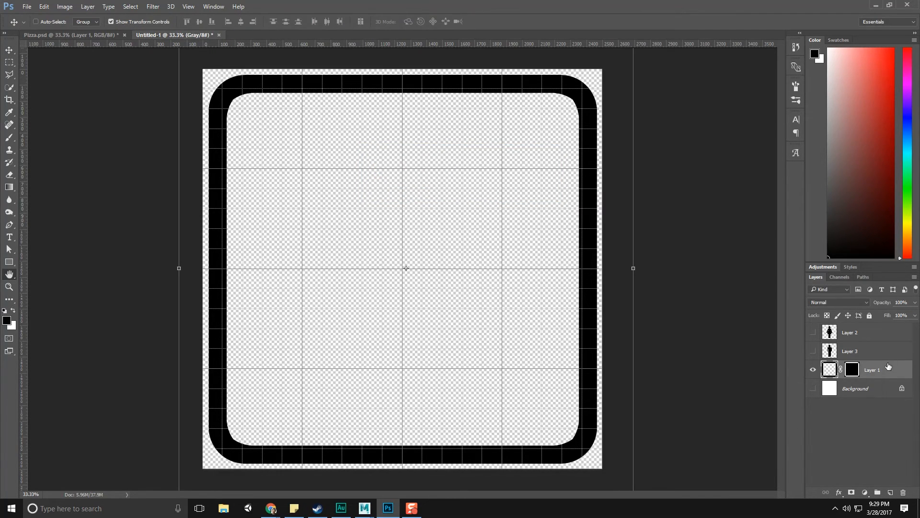
pyautogui.click(382, 171)
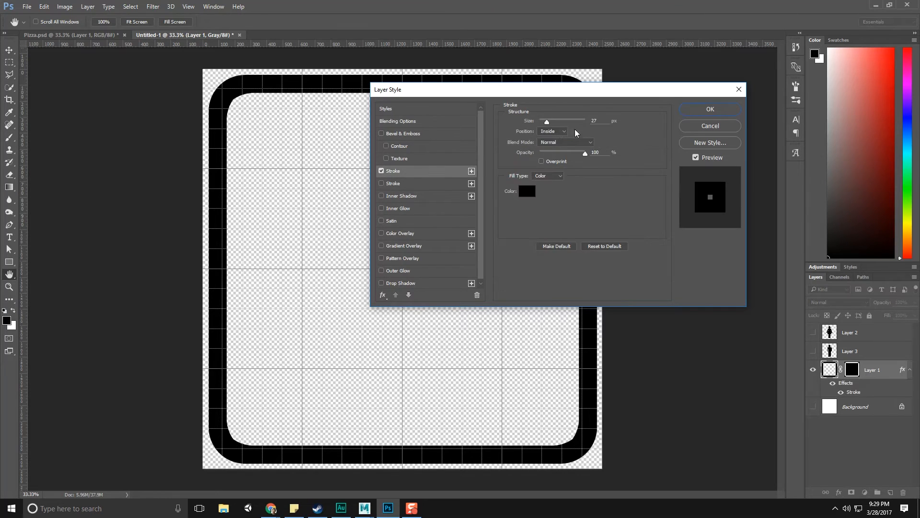
pyautogui.click(527, 190)
pyautogui.moveTo(575, 143); pyautogui.dragTo(485, 96)
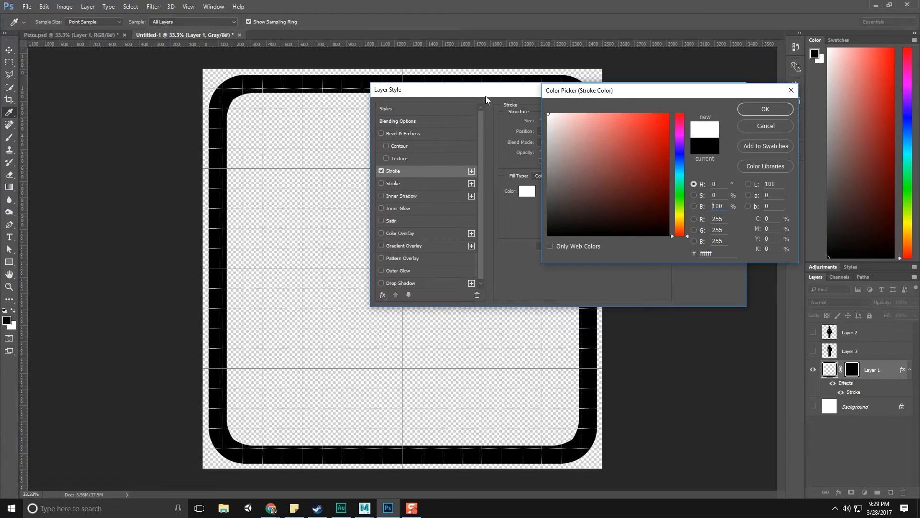
pyautogui.click(764, 107)
pyautogui.click(560, 132)
pyautogui.click(550, 133)
pyautogui.moveTo(547, 122); pyautogui.dragTo(544, 122)
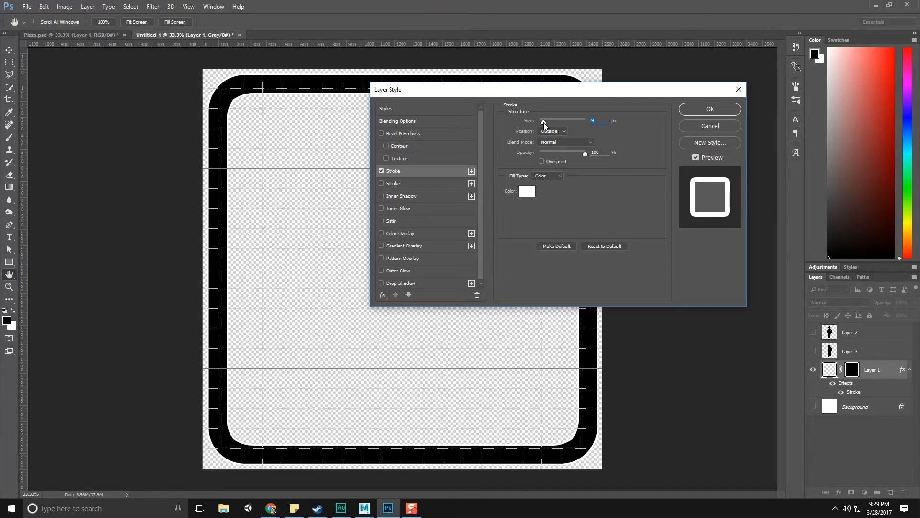
pyautogui.click(711, 109)
# - Marquee-select a square along the middle of the frame's black border and show the white Background layer
pyautogui.press('m')
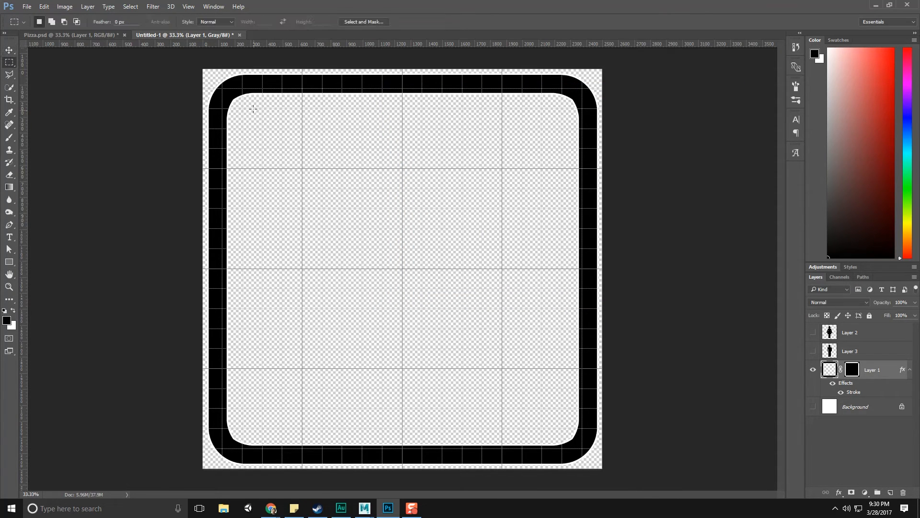
pyautogui.moveTo(223, 90)
pyautogui.mouseDown()
pyautogui.moveTo(394, 238)
pyautogui.moveTo(582, 449)
pyautogui.mouseUp()
pyautogui.click(813, 407)
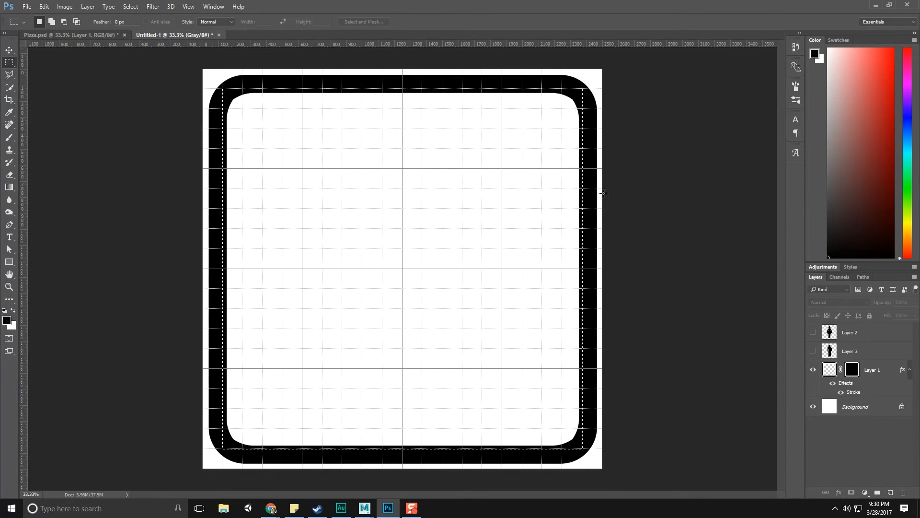
# - Preview the male and female figures inside the frame by toggling Layers 3 and 2, leaving both hidden
pyautogui.click(814, 352)
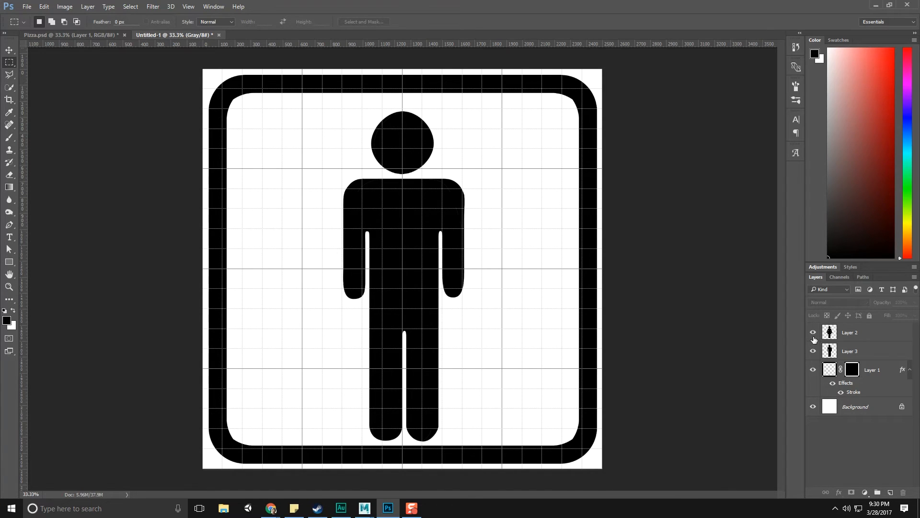
pyautogui.click(813, 332)
pyautogui.click(814, 333)
pyautogui.click(814, 350)
pyautogui.click(814, 333)
pyautogui.click(813, 333)
pyautogui.click(814, 348)
pyautogui.click(814, 350)
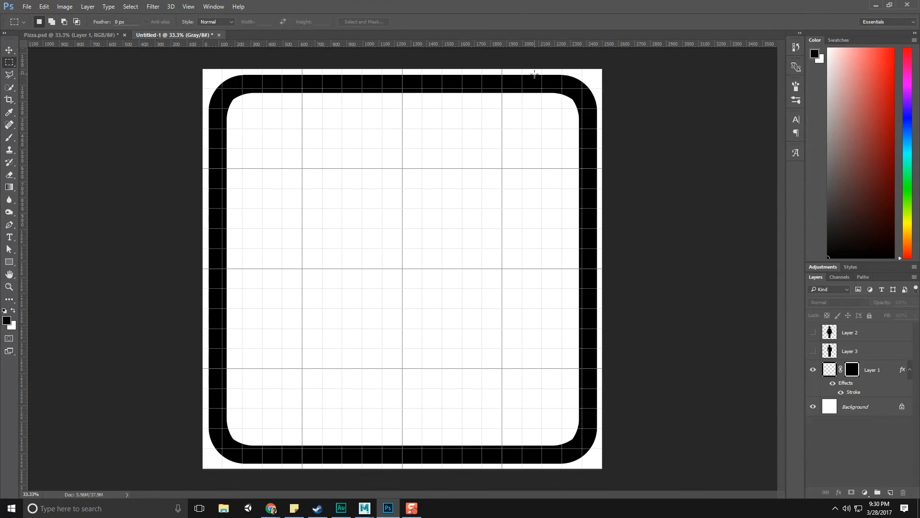
# - On the Background layer, fill everything outside a square marquee along the frame's black border with the black foreground color, and deselect
pyautogui.click(873, 410)
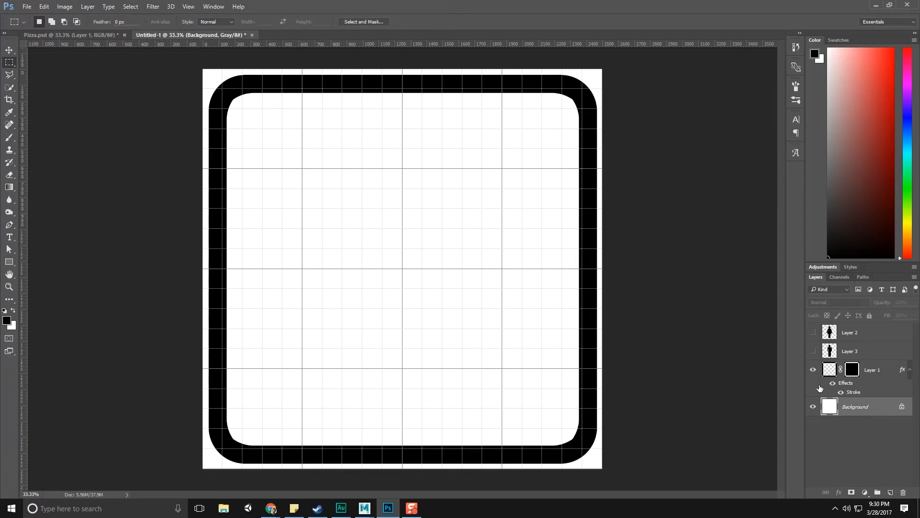
pyautogui.click(814, 407)
pyautogui.click(815, 407)
pyautogui.rightClick(9, 62)
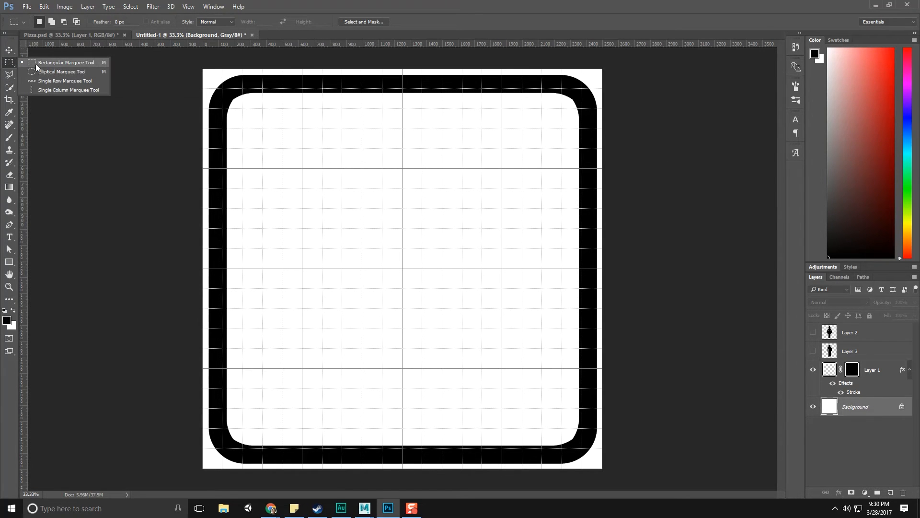
pyautogui.click(52, 61)
pyautogui.moveTo(223, 87); pyautogui.dragTo(582, 448)
pyautogui.hotkey('ctrl', 'shift', 'i')
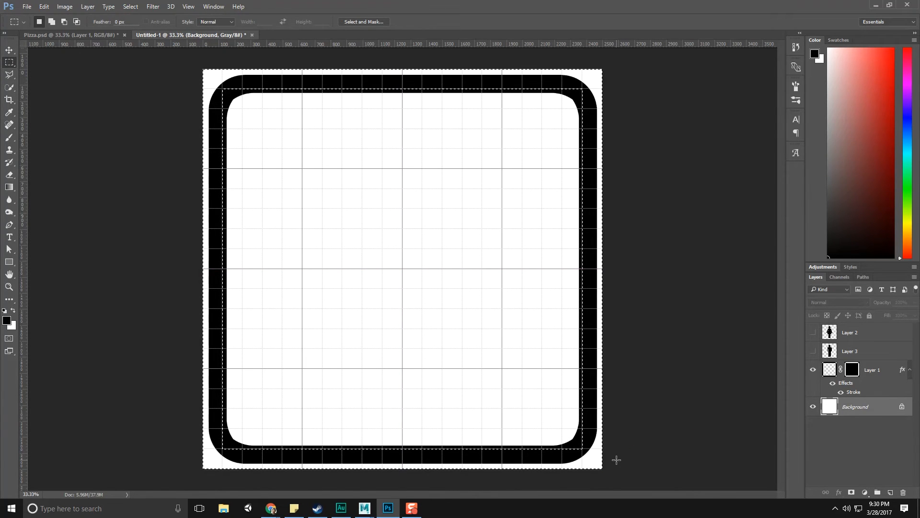
pyautogui.hotkey('shift', 'F5')
pyautogui.press('Return')
pyautogui.hotkey('ctrl', 'd')
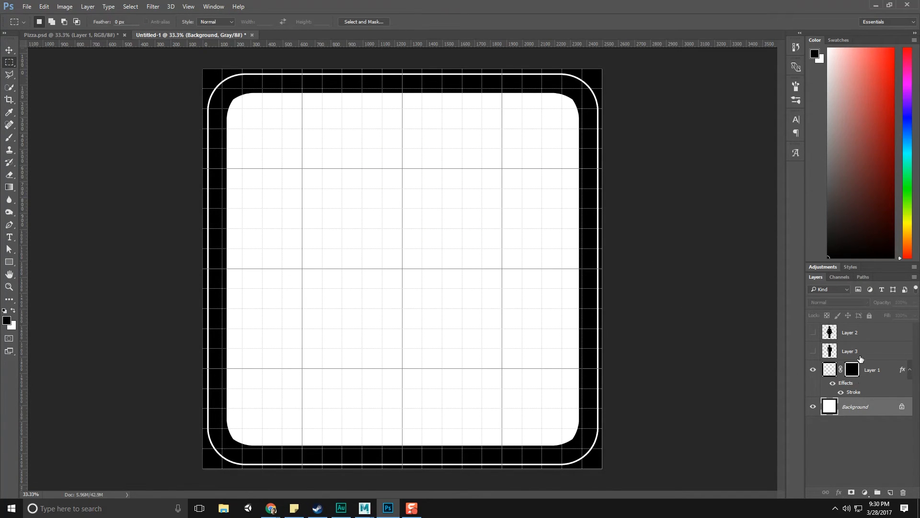
# - Check the restroom sign in the browser reference image and narrow the Layer 1 frame horizontally about its centre, applying the transformation
pyautogui.hotkey('alt', 'Tab')
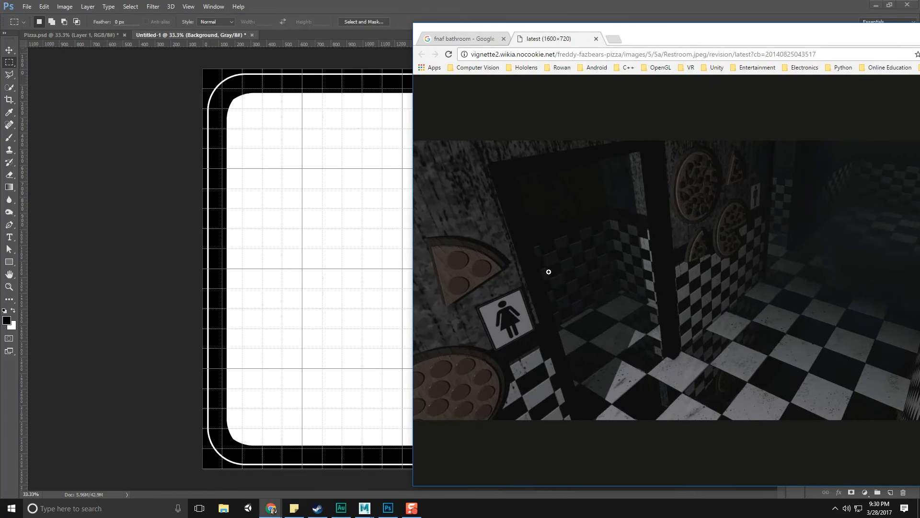
pyautogui.hotkey('alt', 'Tab')
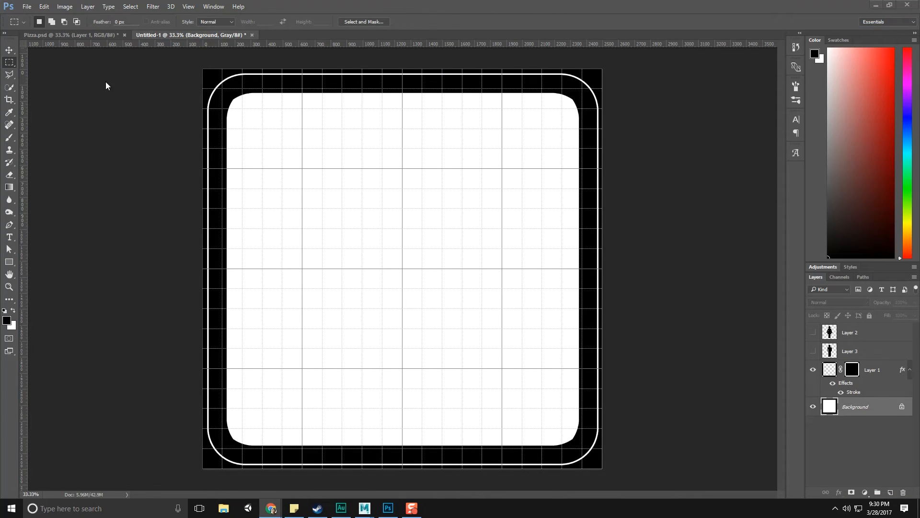
pyautogui.click(889, 377)
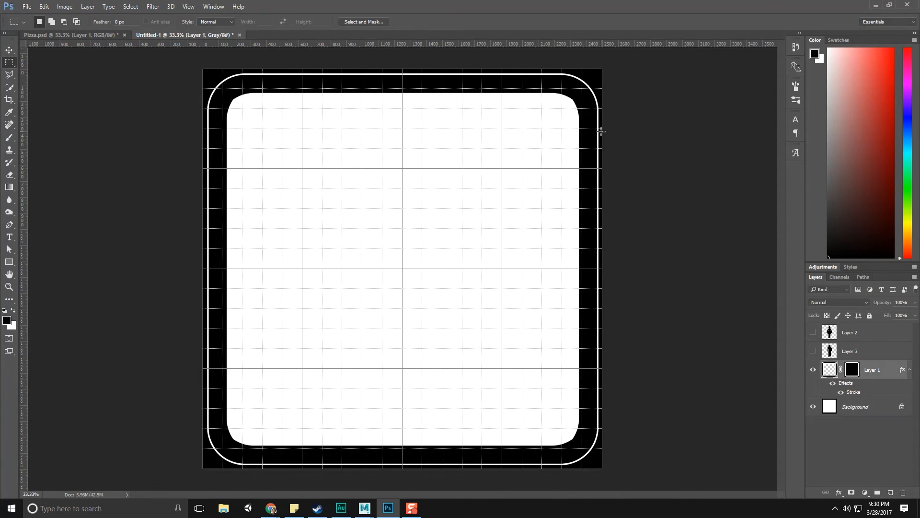
pyautogui.press('v')
pyautogui.keyDown('alt'); pyautogui.moveTo(633, 268); pyautogui.dragTo(590, 274); pyautogui.keyUp('alt')
pyautogui.click(9, 50)
pyautogui.click(411, 192)
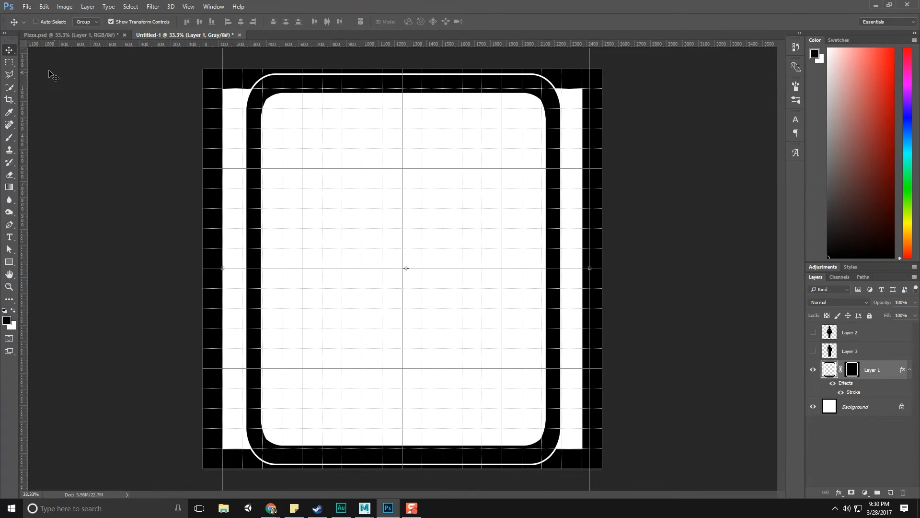
# - On the Background layer, fill the side strips beyond the frame's vertical edges with the black foreground color, deselect, and preview both figures
pyautogui.click(9, 62)
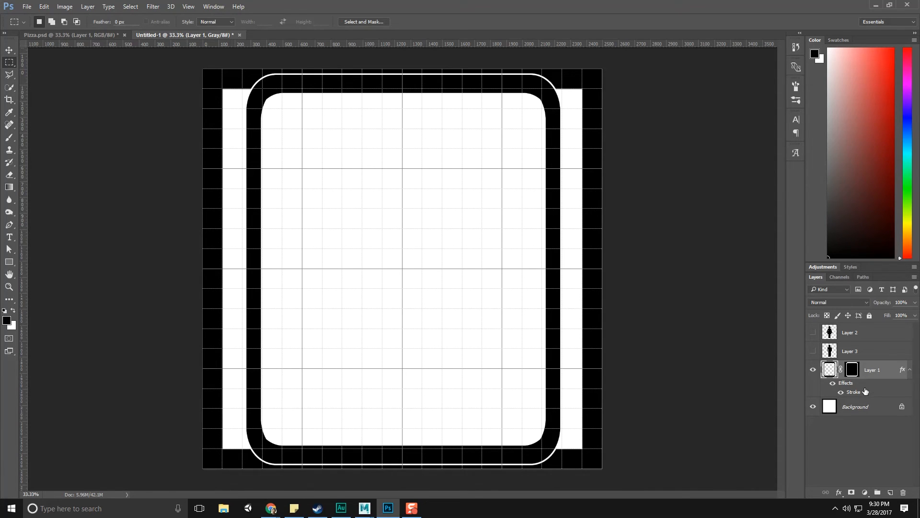
pyautogui.moveTo(209, 81); pyautogui.dragTo(255, 458)
pyautogui.keyDown('shift'); pyautogui.moveTo(599, 76); pyautogui.dragTo(551, 457); pyautogui.keyUp('shift')
pyautogui.click(859, 408)
pyautogui.hotkey('shift', 'F5')
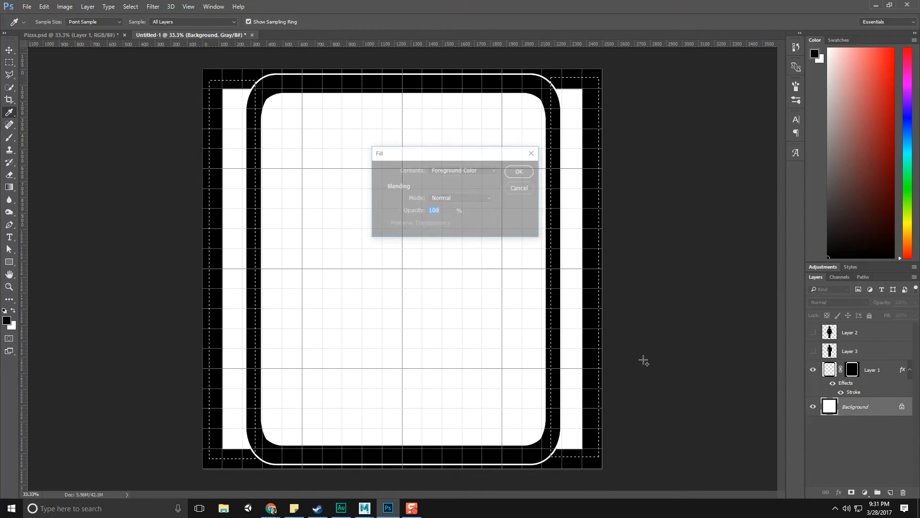
pyautogui.press('Return')
pyautogui.hotkey('ctrl', 'd')
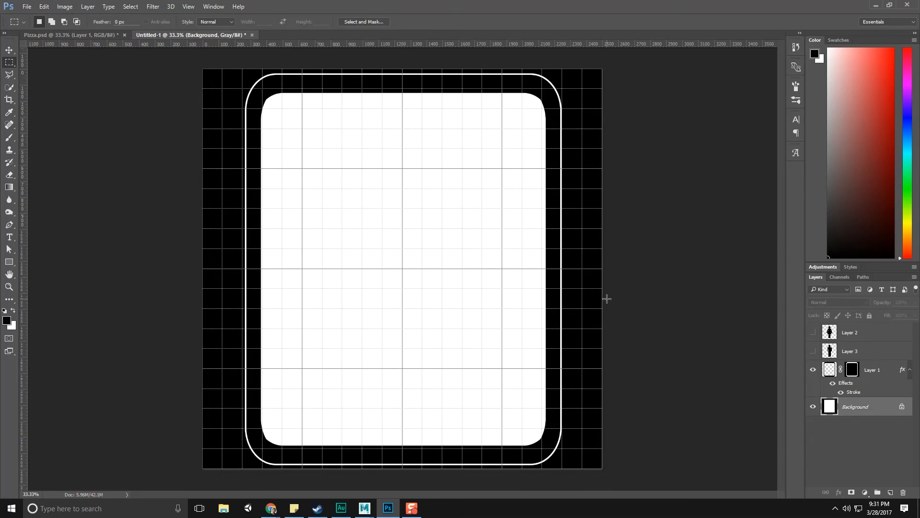
pyautogui.click(813, 332)
pyautogui.click(812, 350)
pyautogui.click(813, 350)
pyautogui.click(813, 332)
# - Save the layered document as BathroomGenderSigns in Photoshop format in the FNAF project's Photoshop folder
pyautogui.click(27, 6)
pyautogui.click(50, 112)
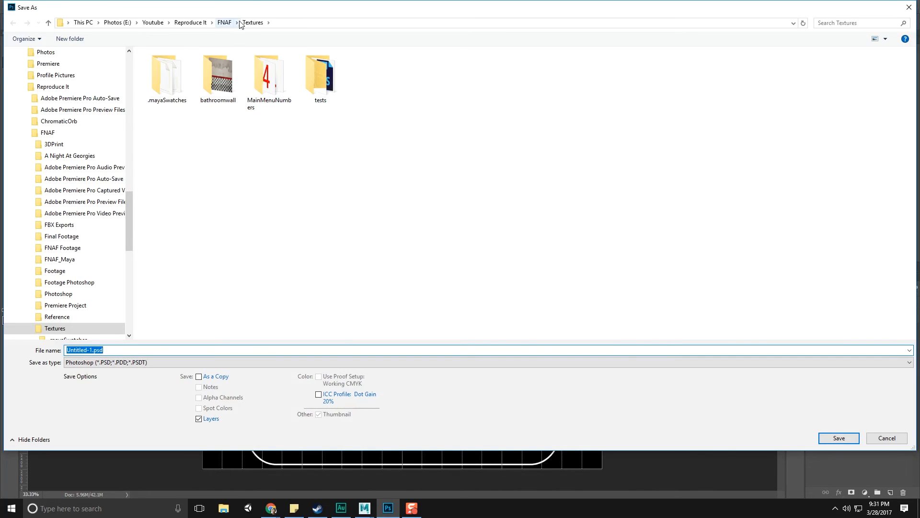
pyautogui.click(224, 22)
pyautogui.doubleClick(173, 192)
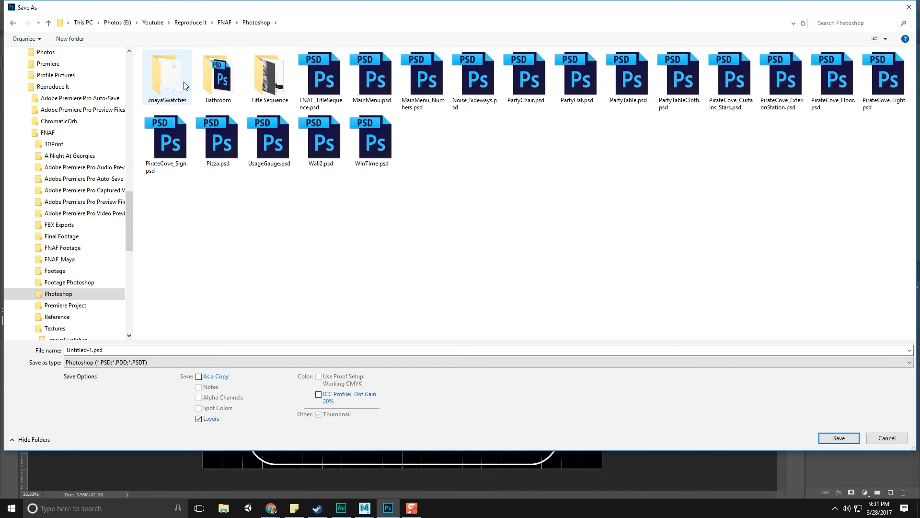
pyautogui.click(92, 349)
pyautogui.click(91, 350)
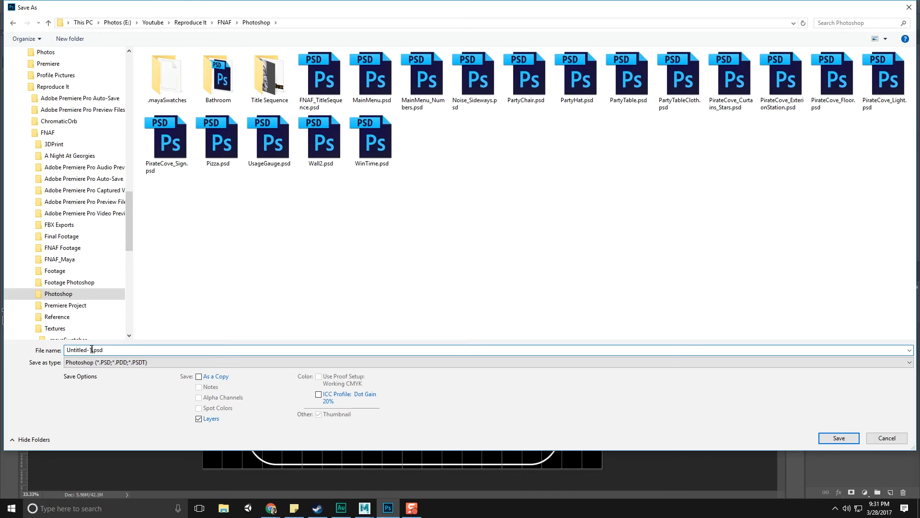
pyautogui.hotkey('shift', 'Home')
pyautogui.write('BathroomGenderSigns')
pyautogui.press('Return')
pyautogui.press('Return')
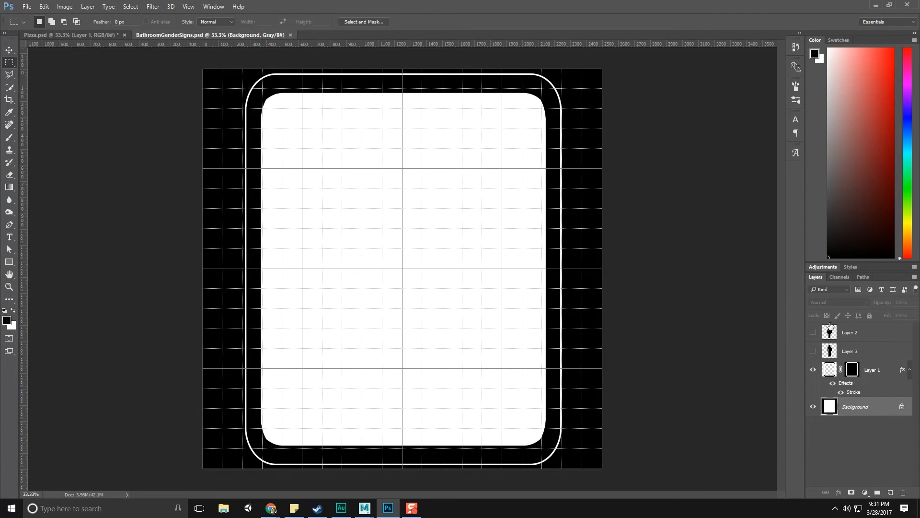
# - Show the female figure on Layer 2 and set up saving a PNG copy in the FNAF Textures folder
pyautogui.click(813, 332)
pyautogui.click(27, 6)
pyautogui.click(47, 113)
pyautogui.click(185, 363)
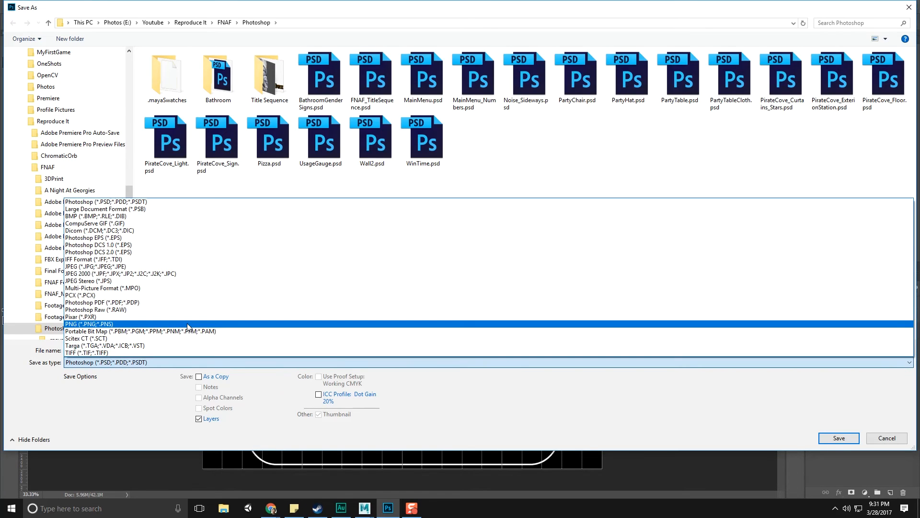
pyautogui.click(187, 324)
pyautogui.click(238, 23)
pyautogui.click(224, 22)
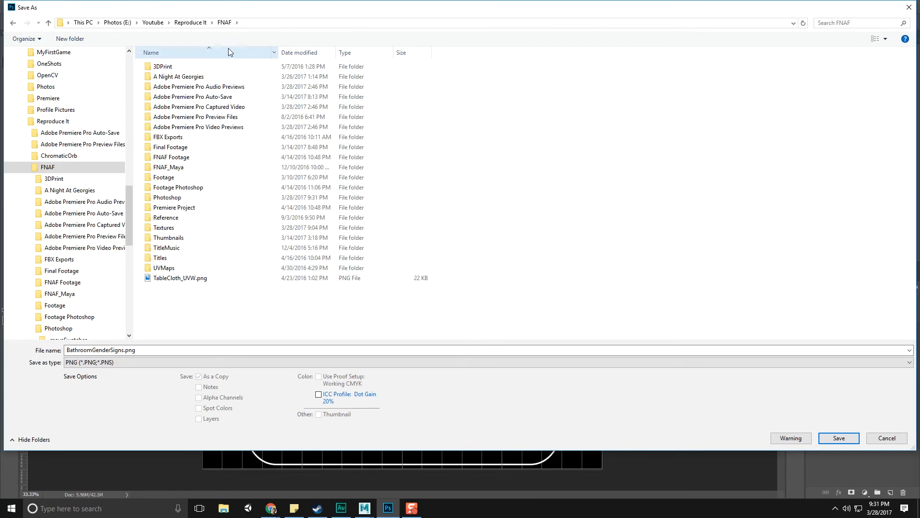
pyautogui.doubleClick(168, 237)
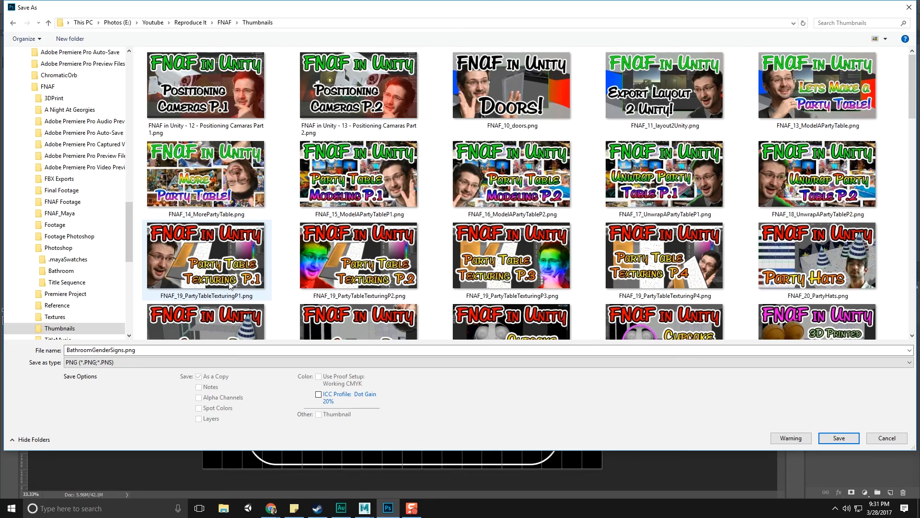
pyautogui.click(225, 23)
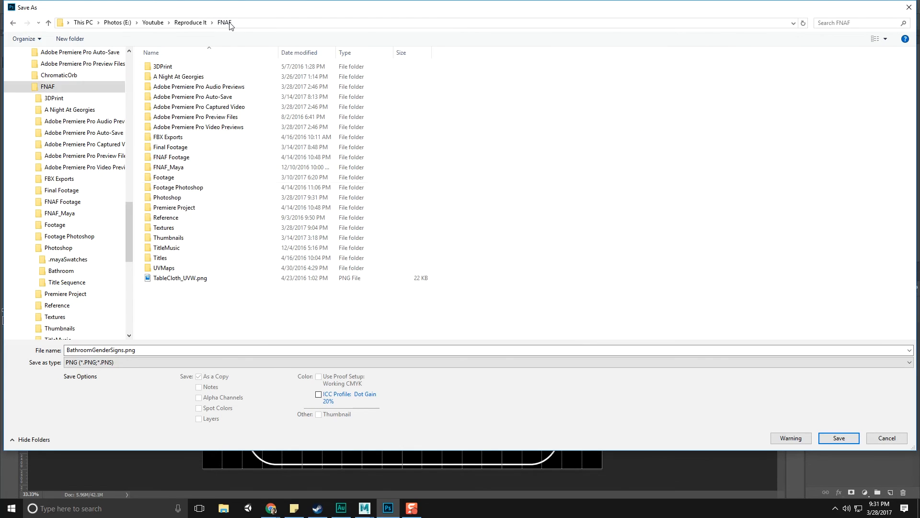
pyautogui.doubleClick(163, 227)
# - Name the PNG copy BathroomGenderSigns_Female and save it with the default PNG options
pyautogui.click(133, 350)
pyautogui.click(122, 350)
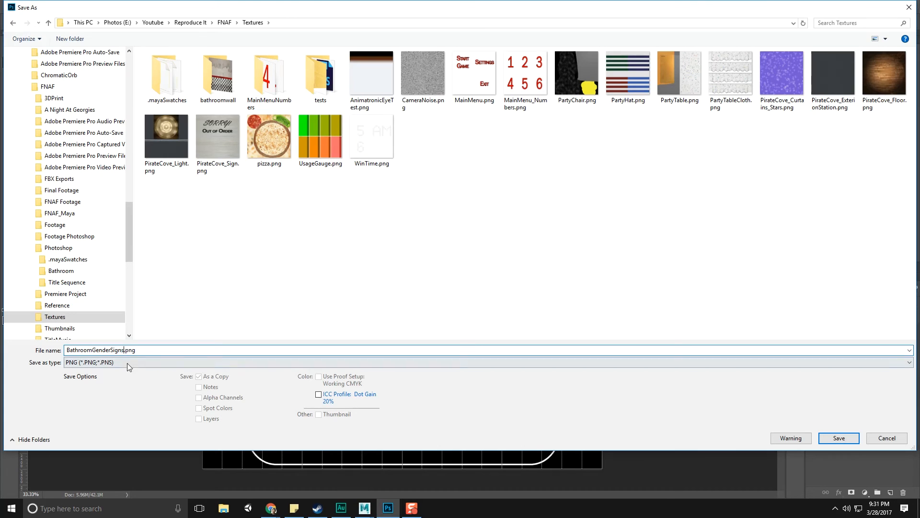
pyautogui.write('_Female')
pyautogui.moveTo(625, 2); pyautogui.dragTo(575, 46)
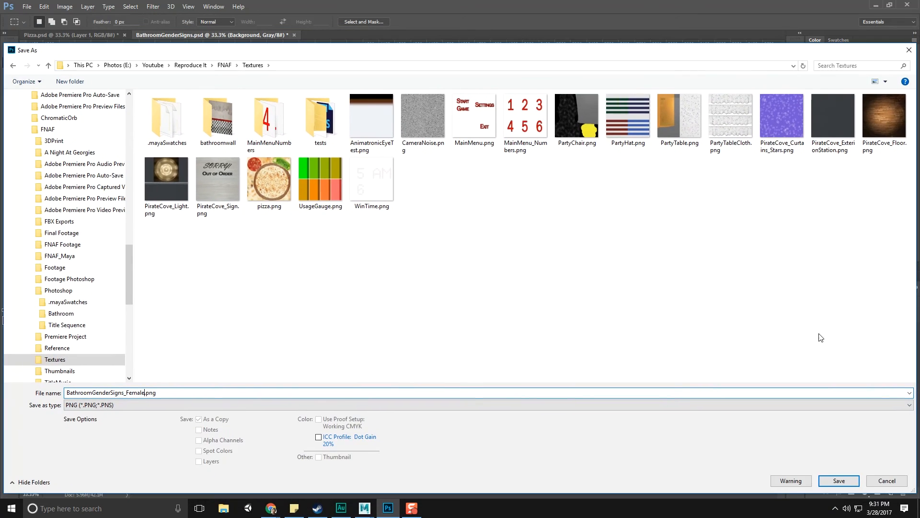
pyautogui.click(838, 481)
pyautogui.click(496, 160)
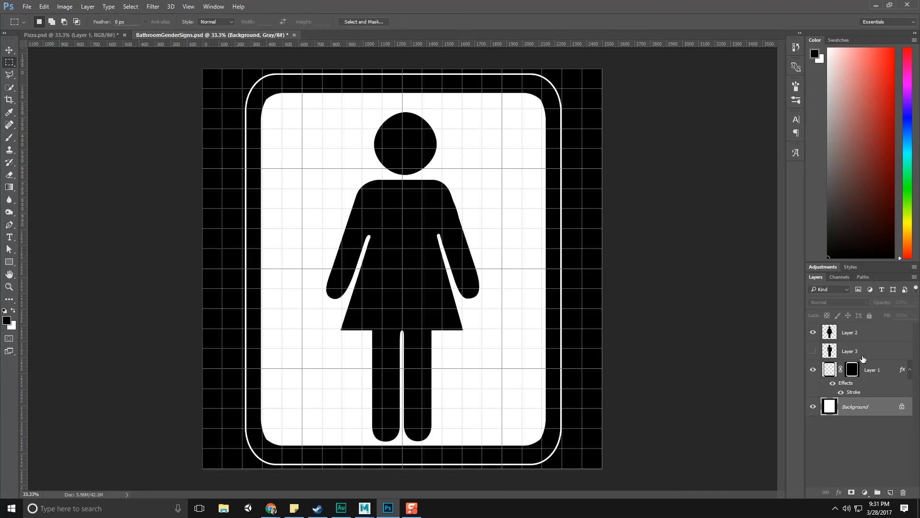
# - Show only the male figure by swapping Layer 2 for Layer 3, and set up saving a PNG copy in the FNAF Textures folder
pyautogui.click(812, 351)
pyautogui.click(26, 5)
pyautogui.click(299, 5)
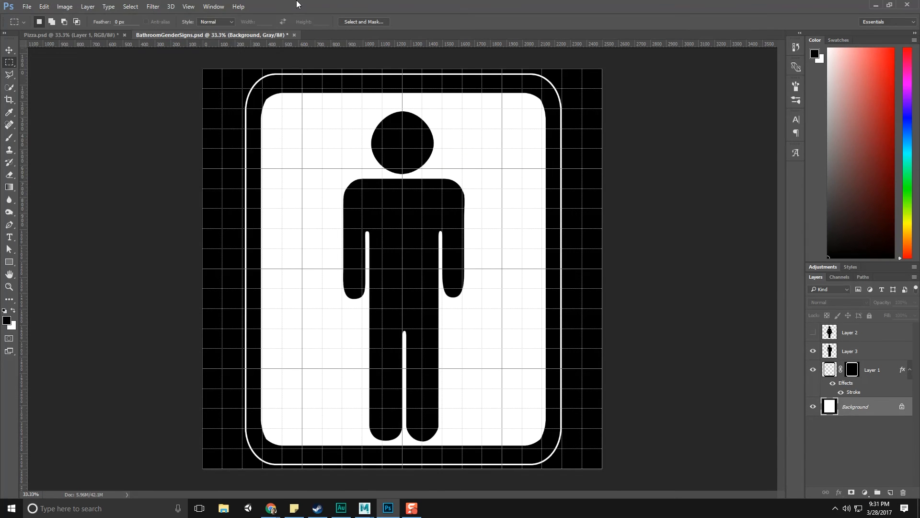
pyautogui.click(65, 6)
pyautogui.moveTo(26, 6)
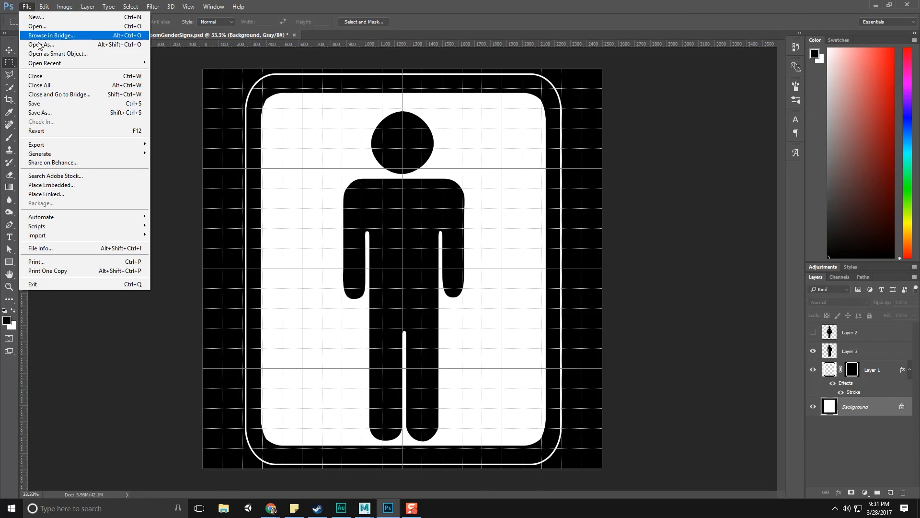
pyautogui.click(30, 112)
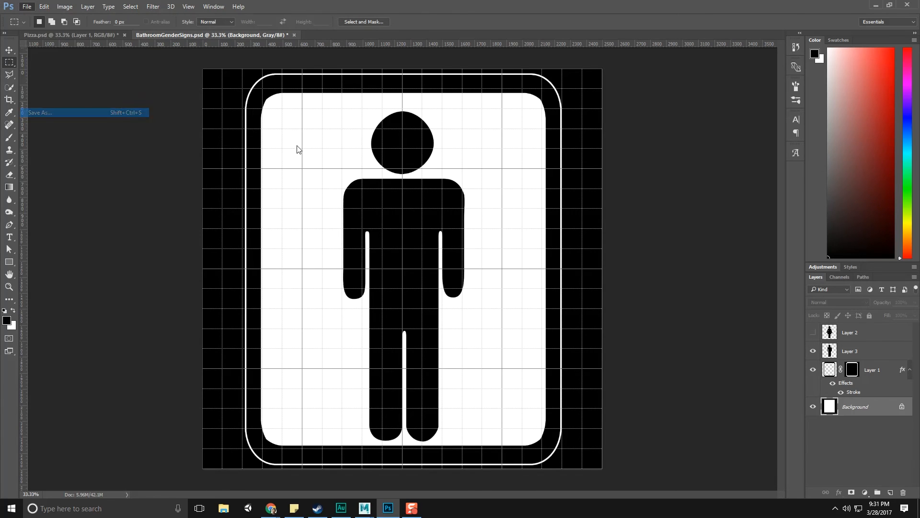
pyautogui.click(201, 397)
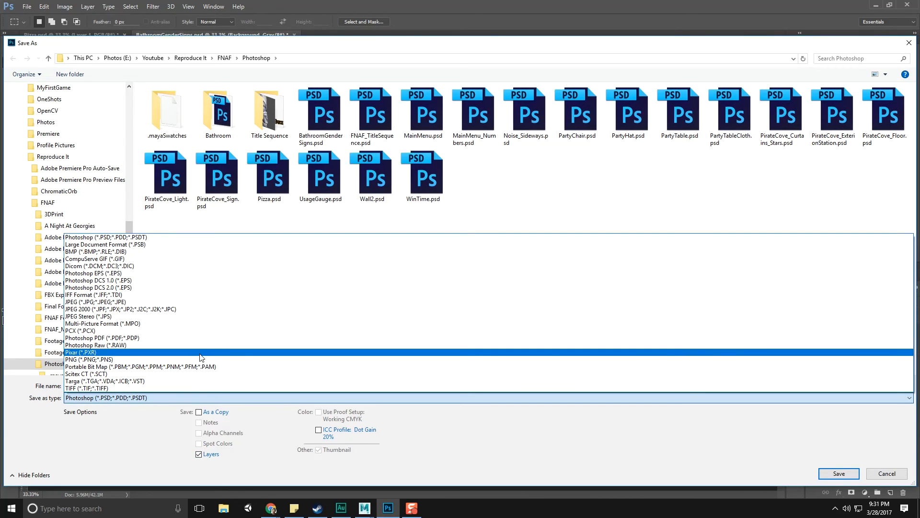
pyautogui.click(201, 361)
pyautogui.click(233, 58)
pyautogui.click(224, 58)
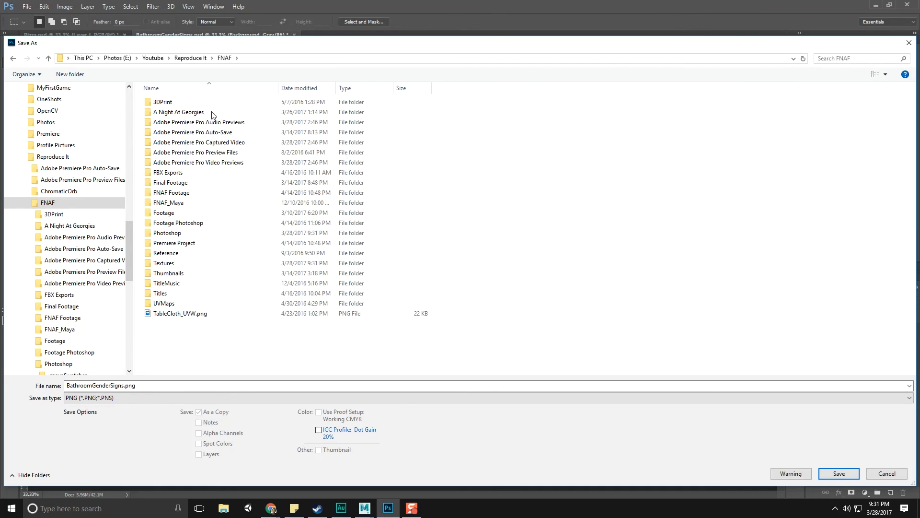
pyautogui.doubleClick(163, 262)
# - Base the file name on the existing female sign file, change it to BathroomGenderSigns_Male, and save the PNG
pyautogui.click(423, 115)
pyautogui.click(144, 385)
pyautogui.press('BackSpace')
pyautogui.press('BackSpace')
pyautogui.press('BackSpace')
pyautogui.press('BackSpace')
pyautogui.write('M')
pyautogui.press('Return')
pyautogui.press('Return')
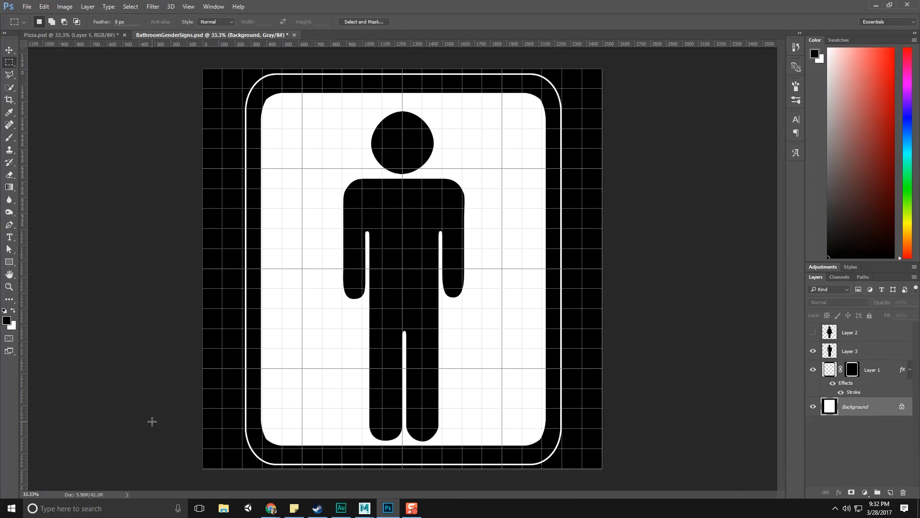
# - Open BathroomGenderSigns_Female.png and BathroomGenderSigns_Male.png together from the Textures folder and maximize the Photoshop window
pyautogui.moveTo(10, 6); pyautogui.dragTo(28, 15)
pyautogui.click(46, 20)
pyautogui.click(67, 39)
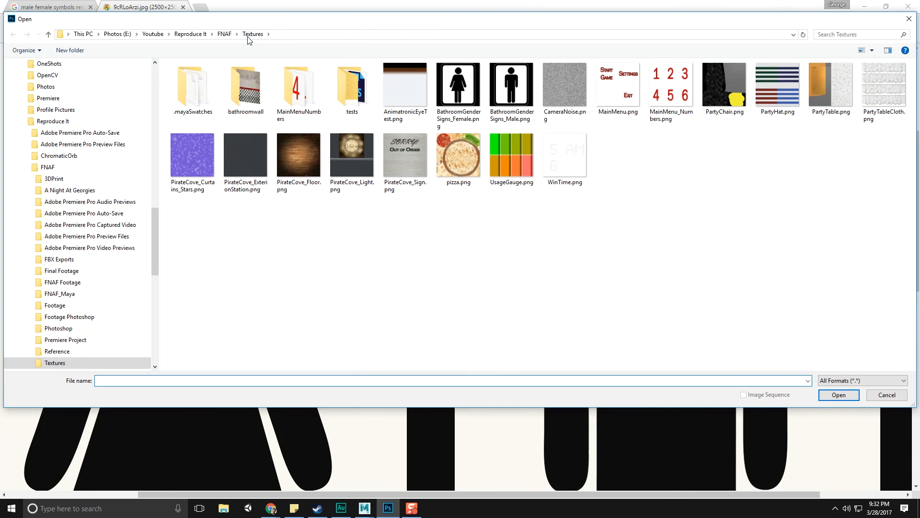
pyautogui.click(459, 115)
pyautogui.keyDown('ctrl'); pyautogui.click(511, 103); pyautogui.keyUp('ctrl')
pyautogui.press('Return')
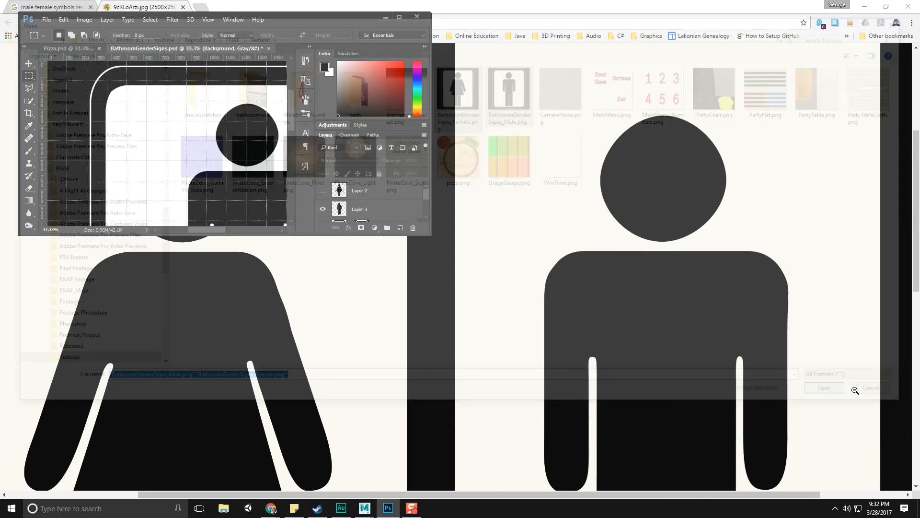
pyautogui.doubleClick(294, 20)
# - Resize the male sign image to 512 × 512 pixels
pyautogui.click(65, 6)
pyautogui.click(76, 75)
pyautogui.moveTo(465, 150); pyautogui.dragTo(323, 85)
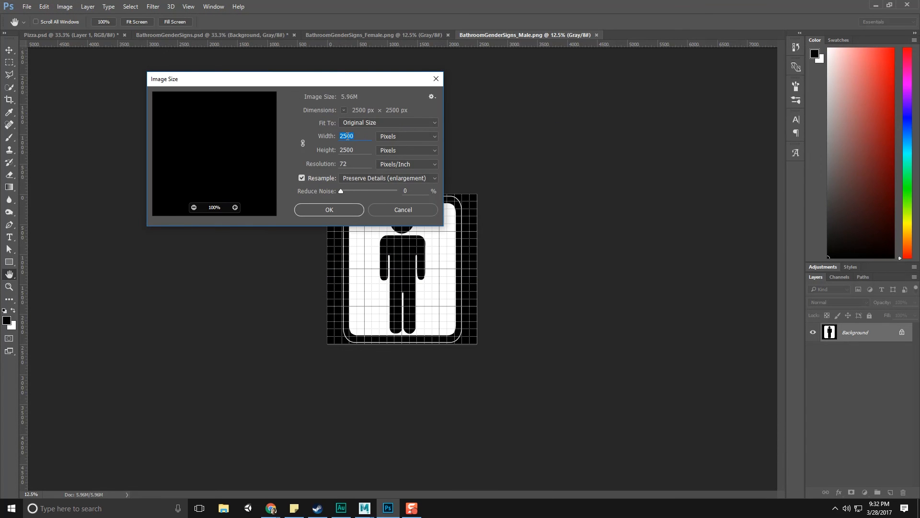
pyautogui.click(361, 149)
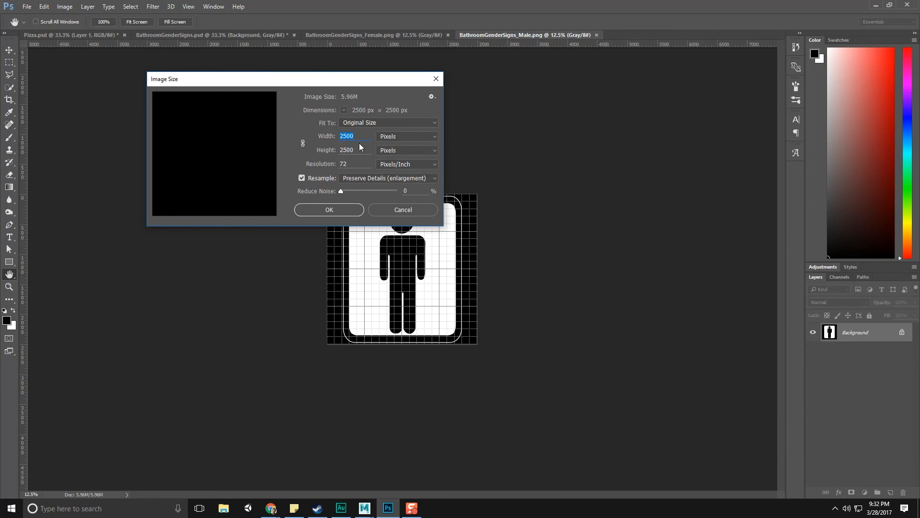
pyautogui.write('51')
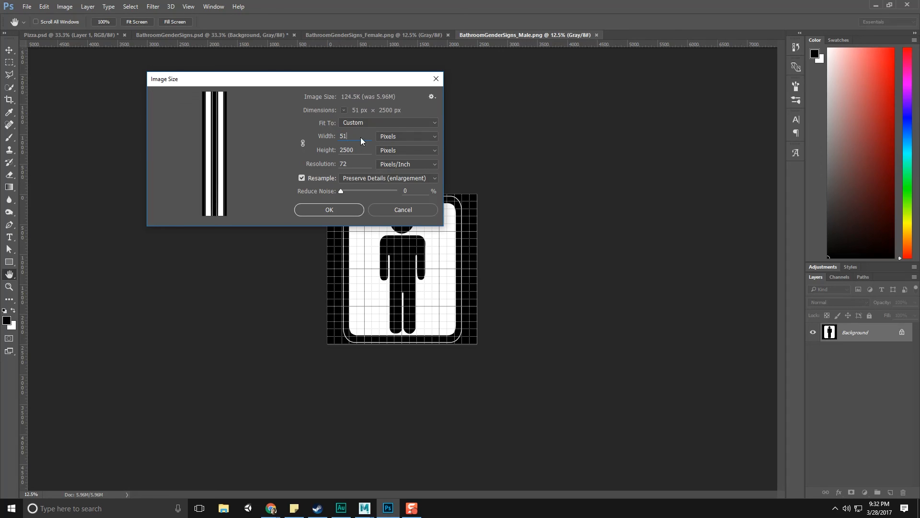
pyautogui.press('Tab')
pyautogui.click(362, 138)
pyautogui.write('2')
pyautogui.press('Tab')
pyautogui.press('Tab')
pyautogui.write('512')
pyautogui.press('Return')
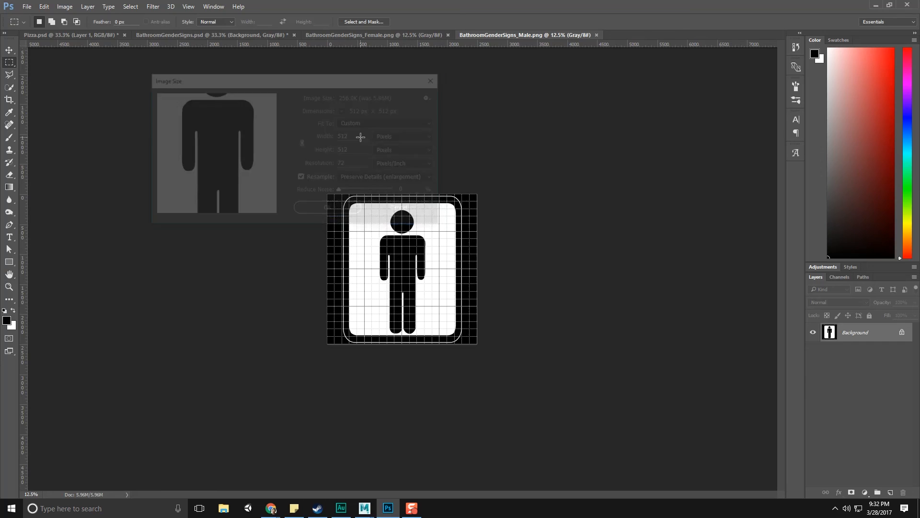
pyautogui.keyDown('alt'); pyautogui.scroll(8, 427, 209); pyautogui.keyUp('alt')
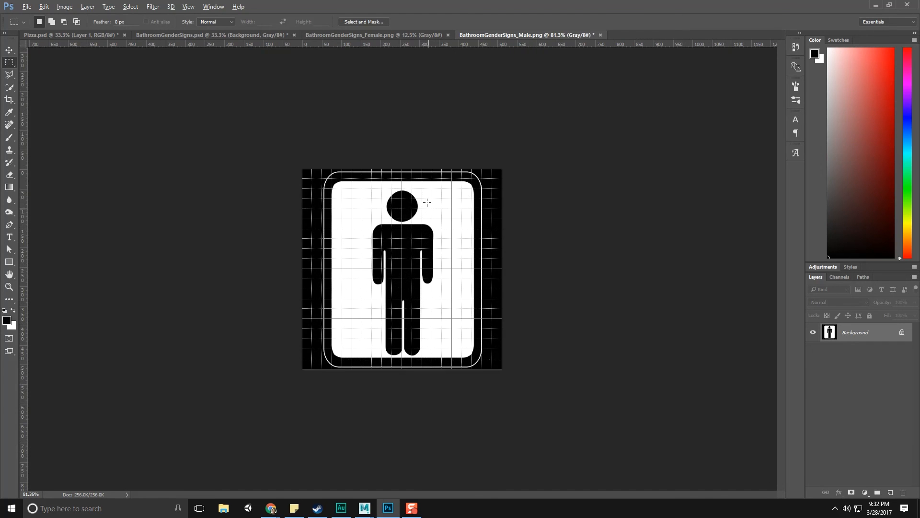
# - Resize the female sign image to 512 × 512 pixels, save both resized sign PNGs, and return to the male sign
pyautogui.click(390, 35)
pyautogui.click(64, 7)
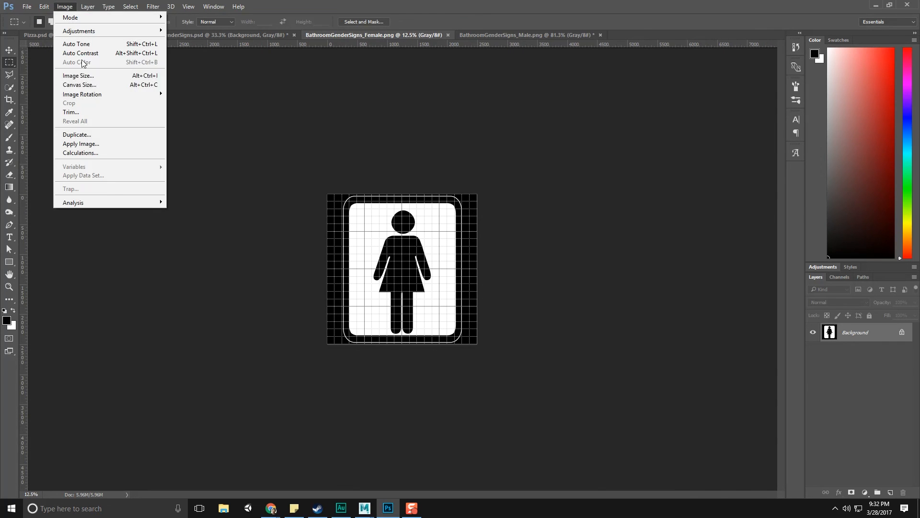
pyautogui.click(79, 76)
pyautogui.write('512')
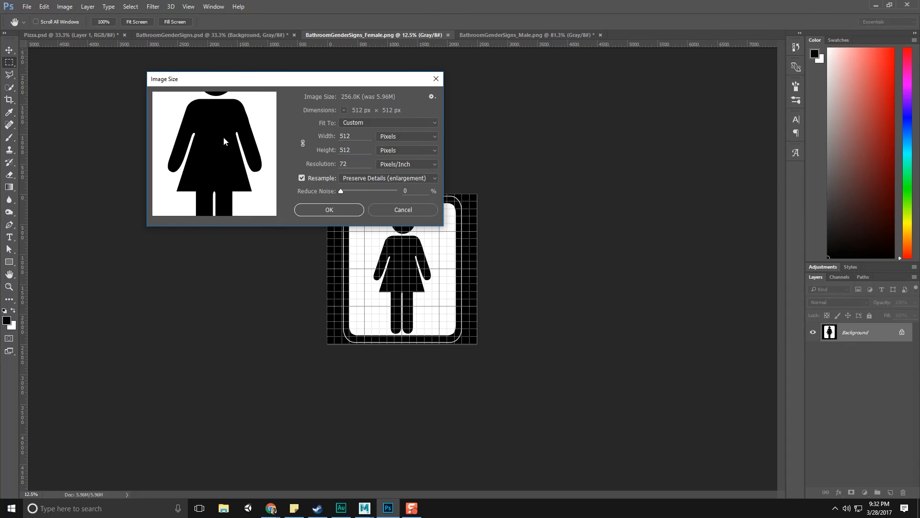
pyautogui.press('Return')
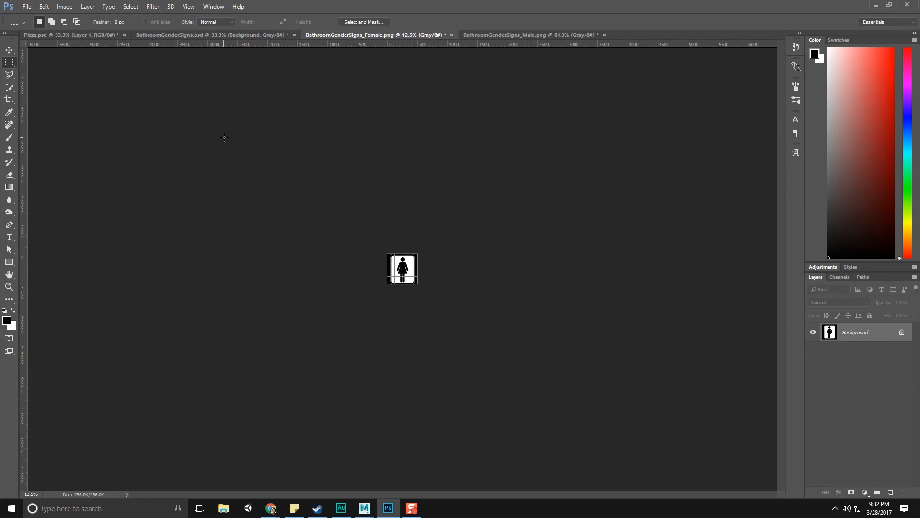
pyautogui.click(516, 35)
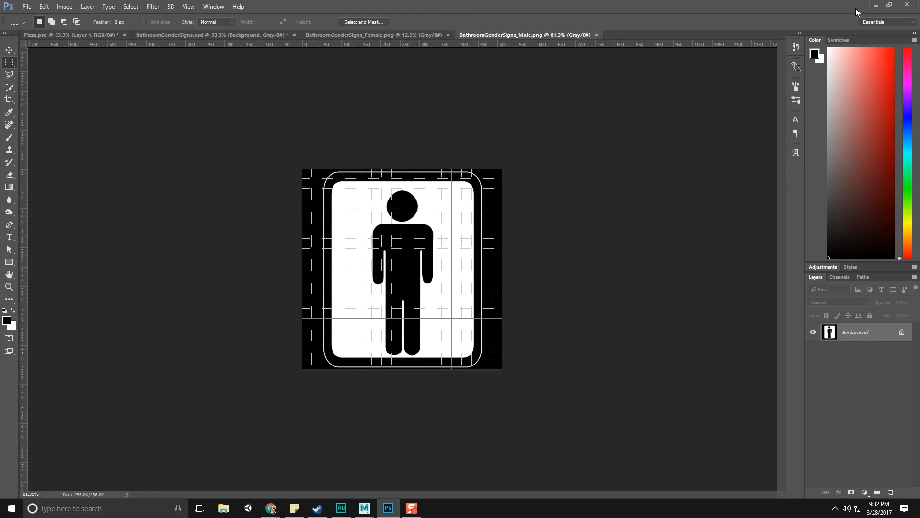